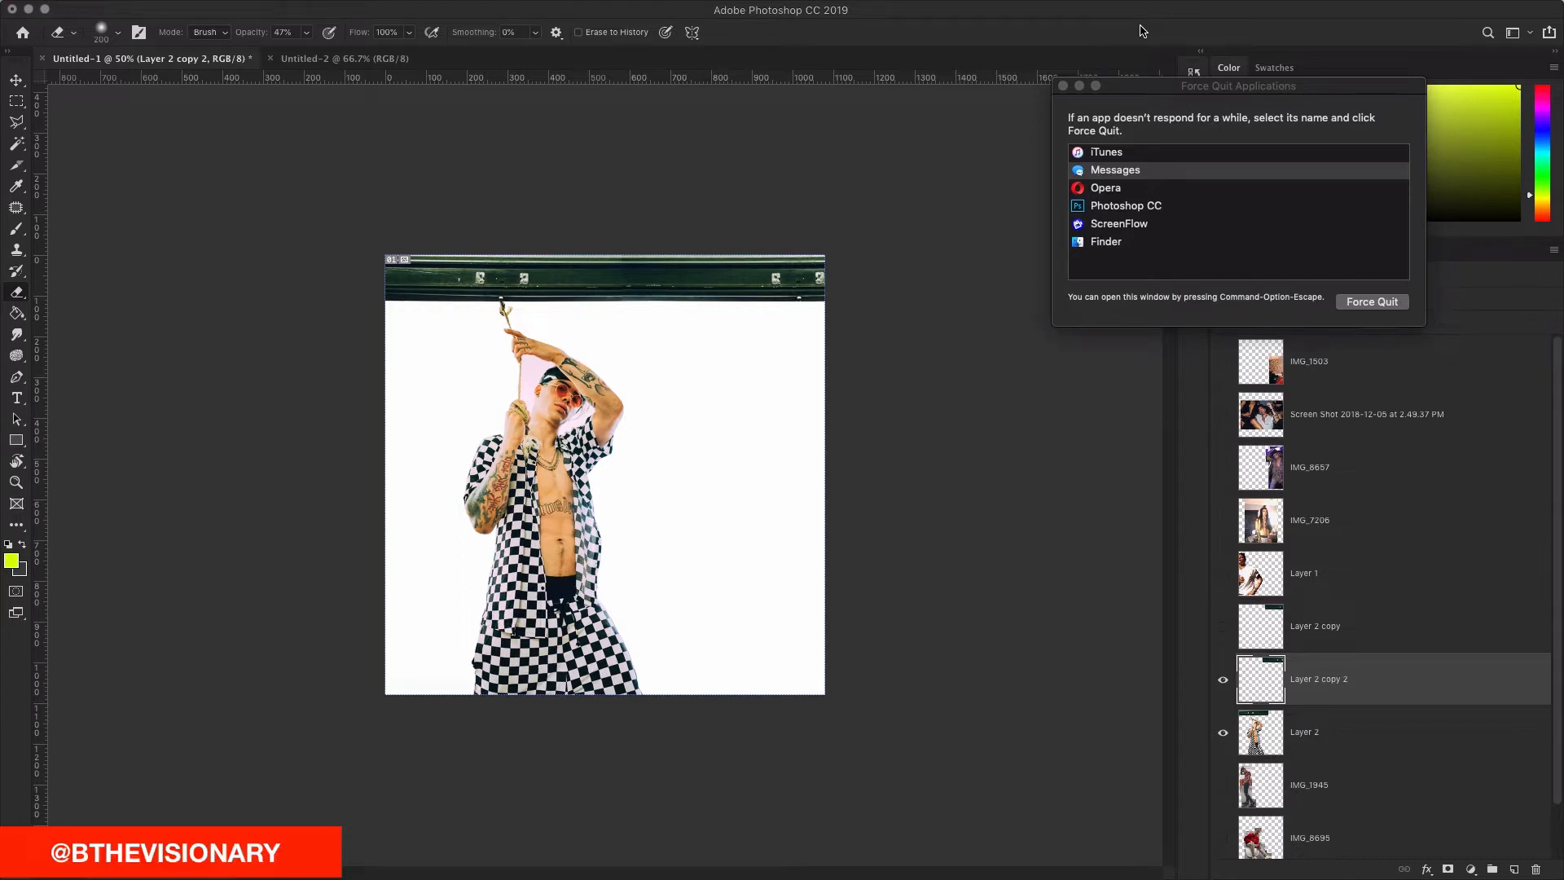
Step: Select the Rectangular Marquee tool, hide Layer 2 copy 2, and close the Force Quit Applications window
{"action": "left_click", "coordinate": [16, 101]}
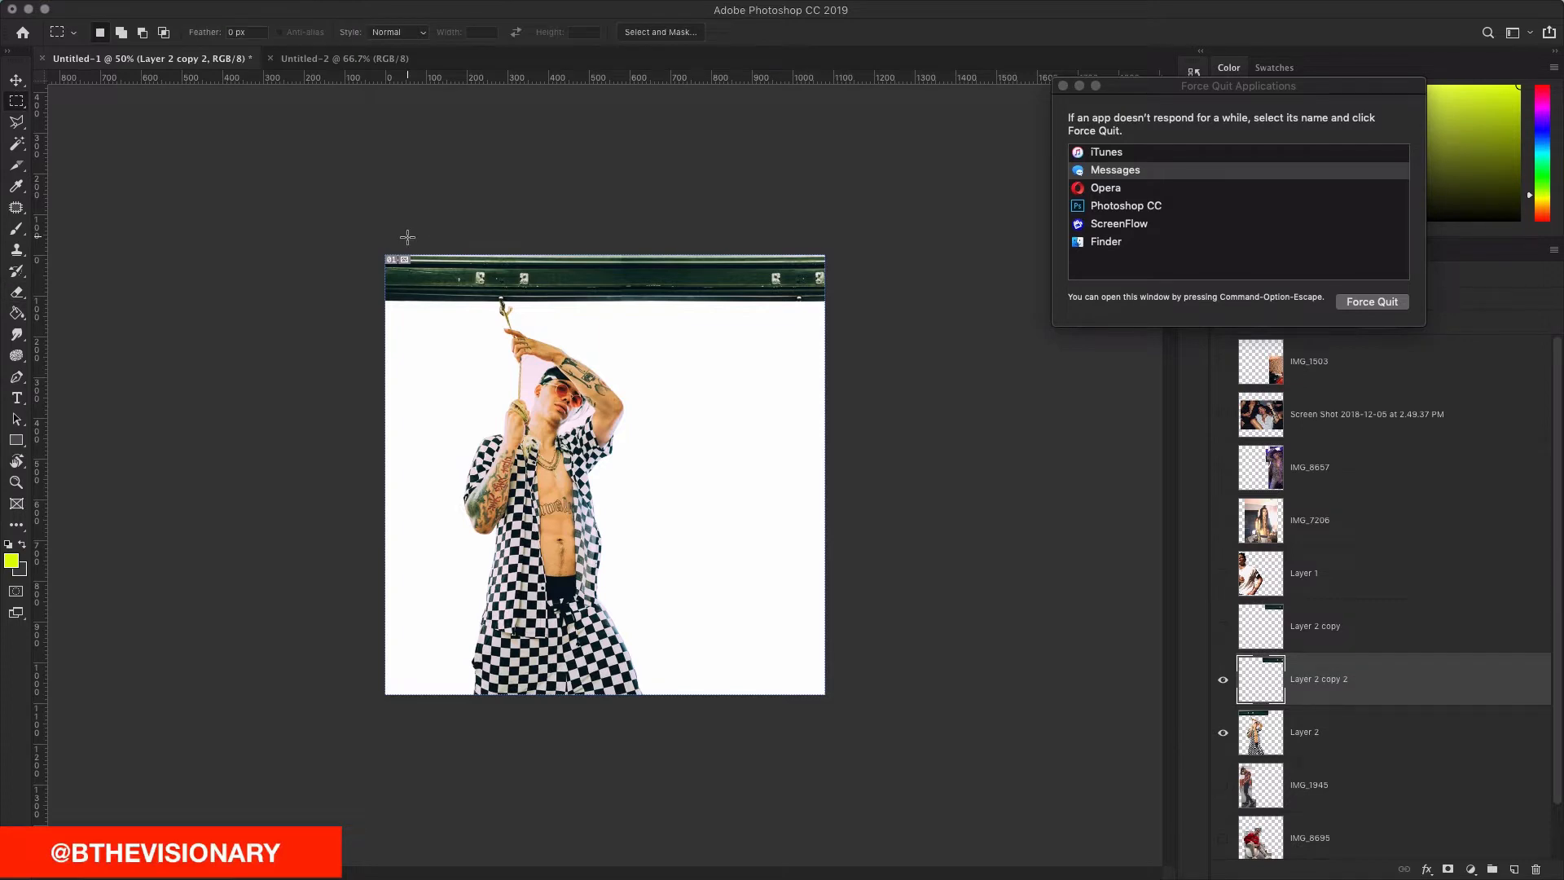
{"action": "left_click", "coordinate": [1223, 679]}
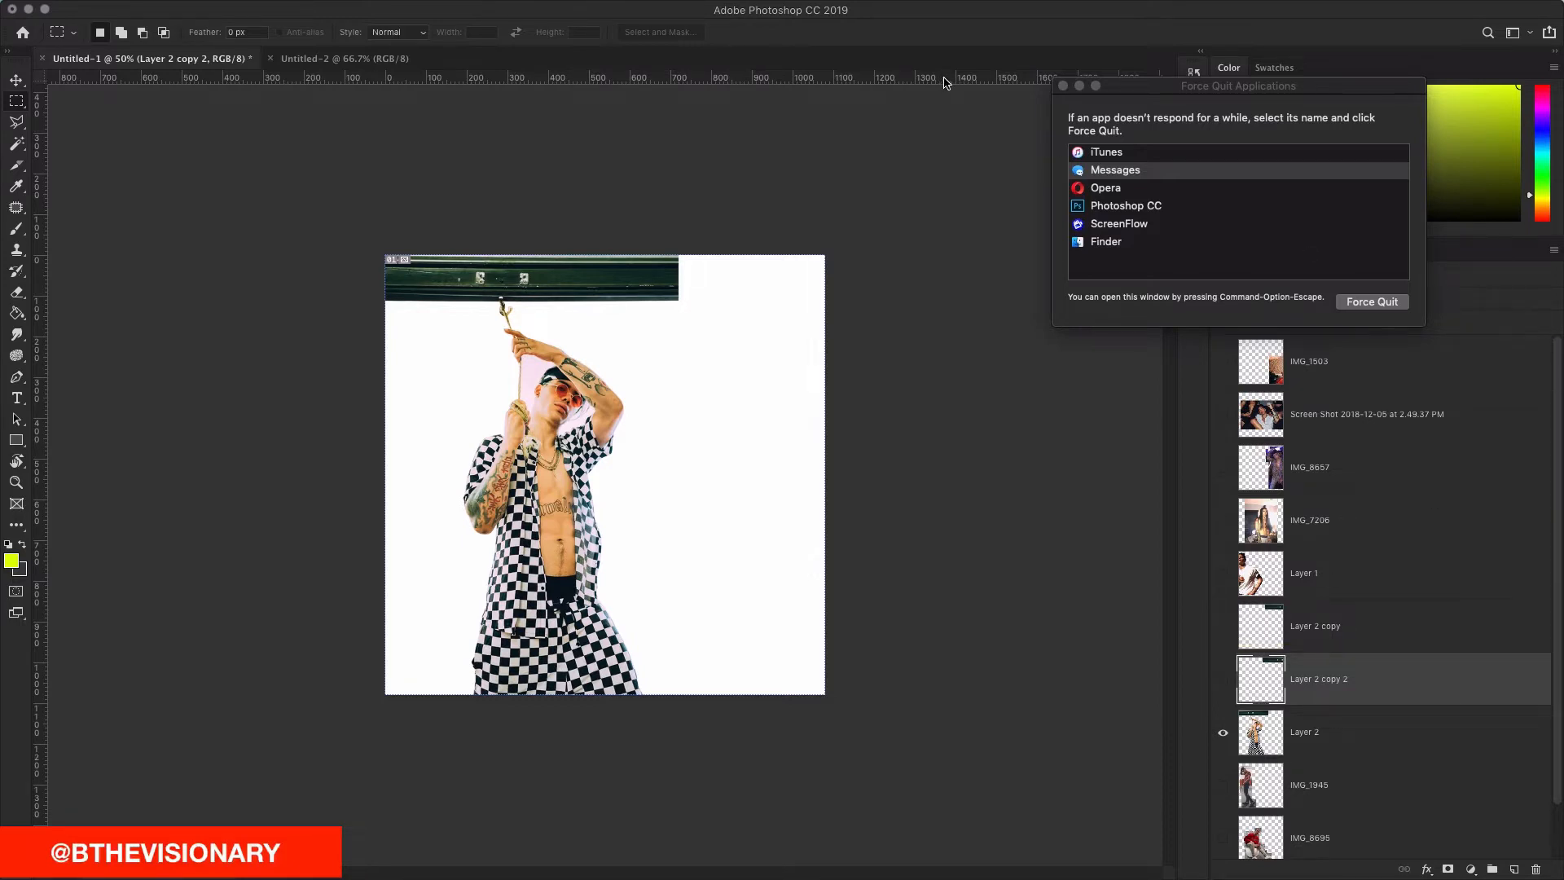
{"action": "left_click", "coordinate": [1064, 86]}
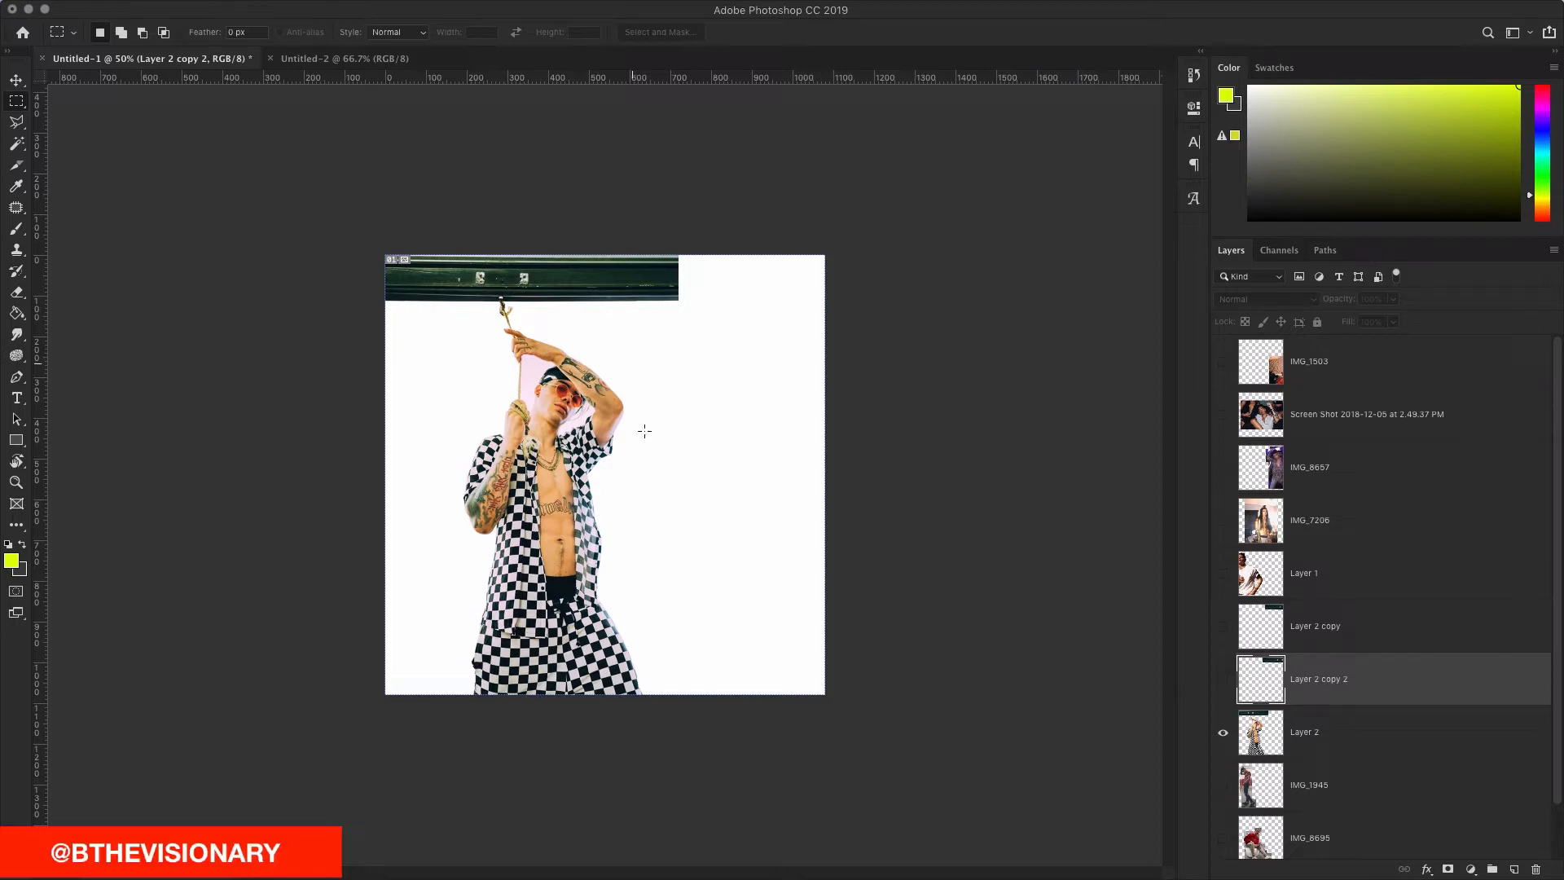
Step: Check the gap right of the green bar, then duplicate Layer 2 with Cmd+J
{"action": "scroll", "coordinate": [1389, 525], "scroll_direction": "down", "scroll_amount": 2}
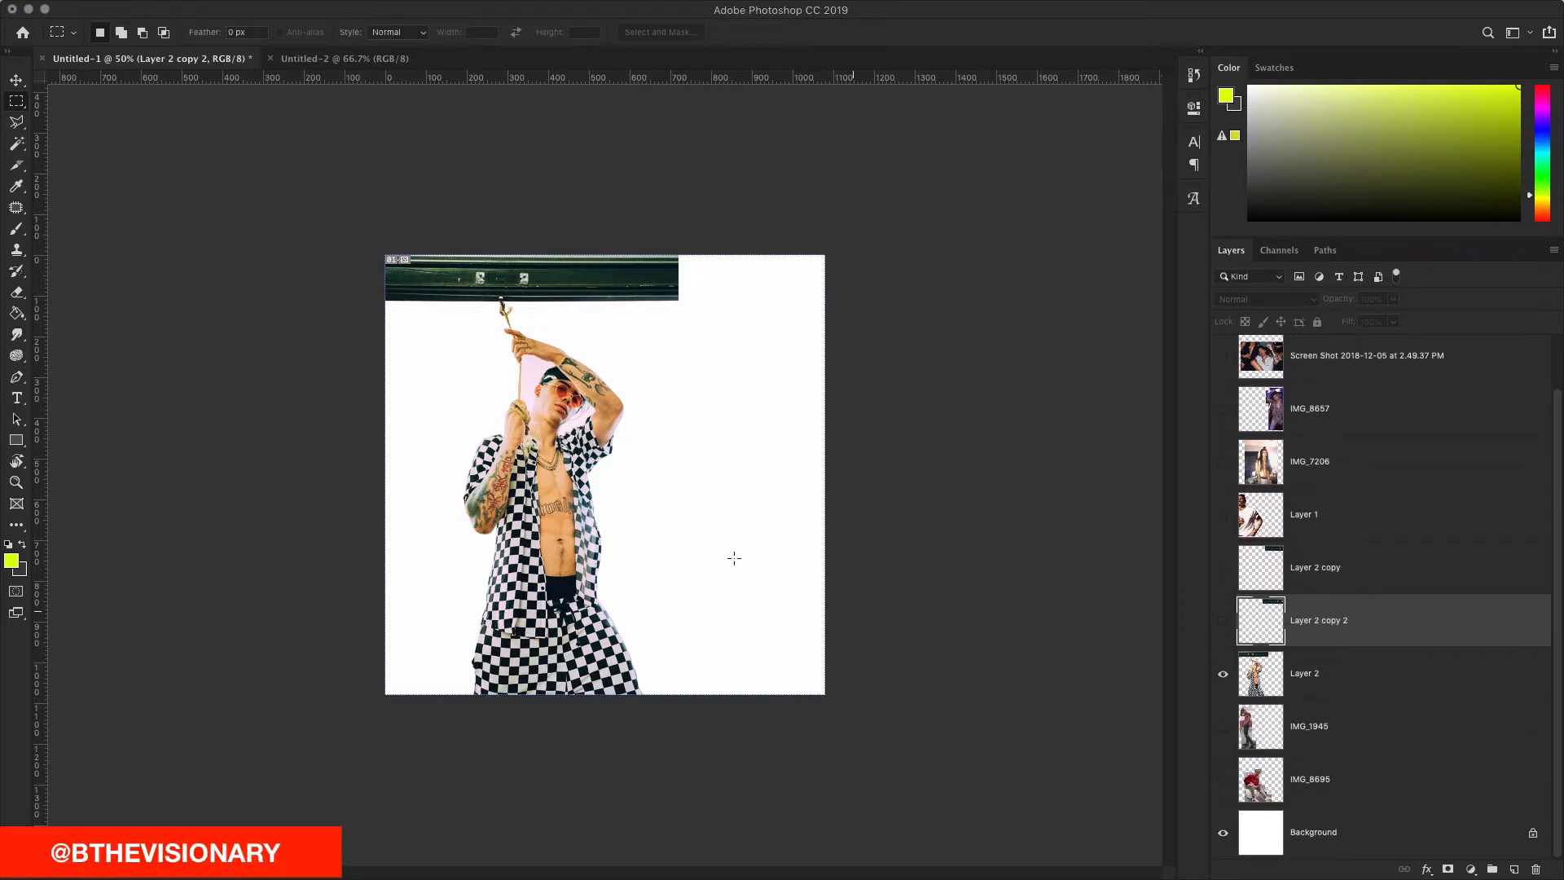
{"action": "left_click", "coordinate": [1223, 621]}
{"action": "left_click", "coordinate": [1223, 621]}
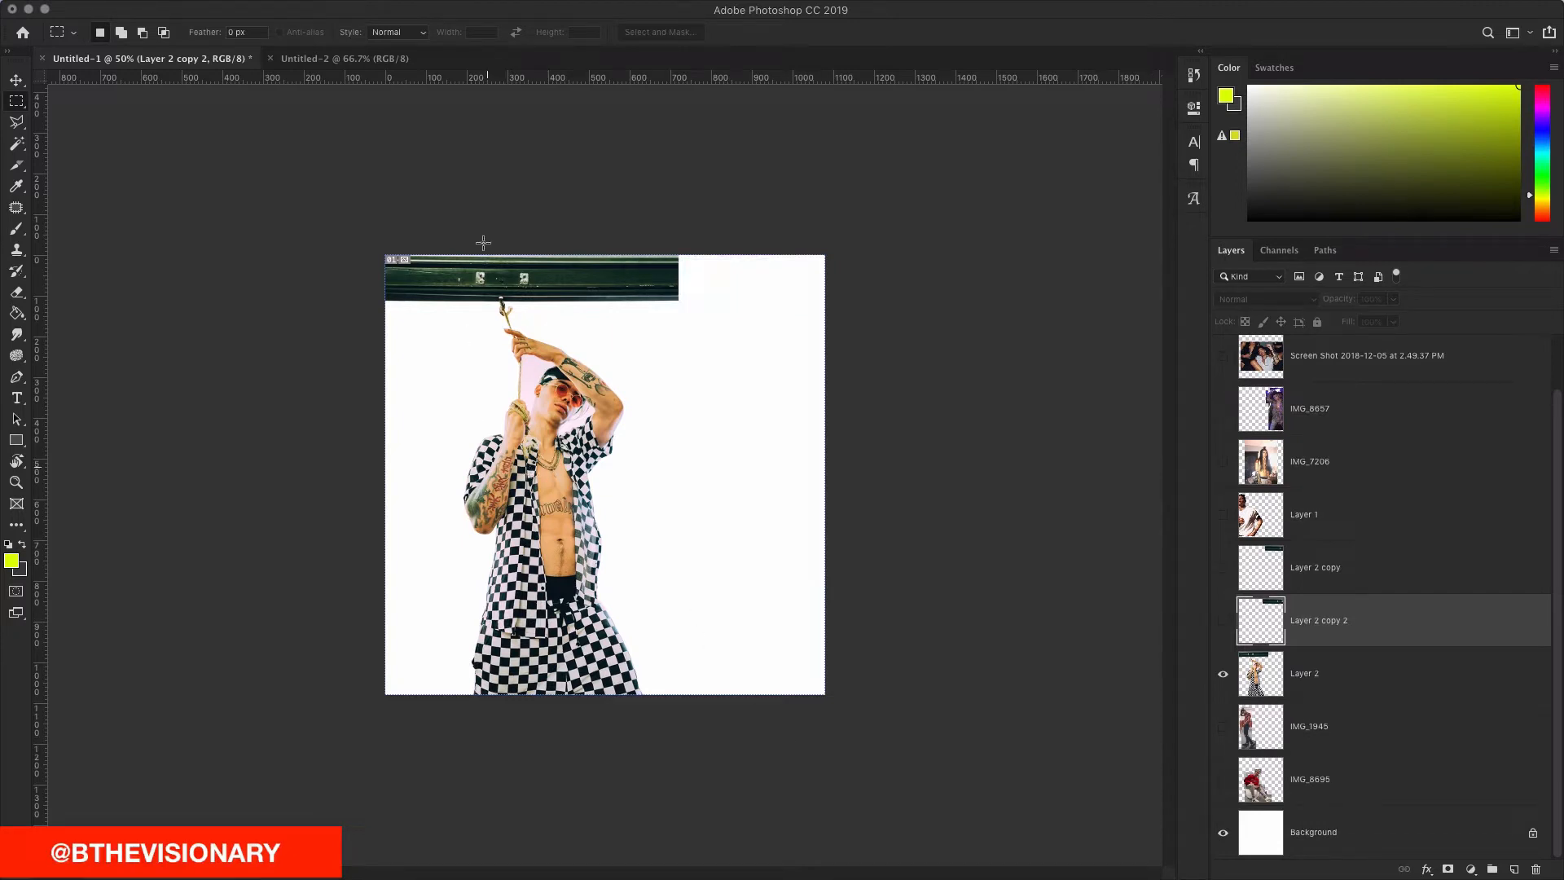
{"action": "left_click_drag", "start_coordinate": [637, 269], "coordinate": [677, 361]}
{"action": "left_click", "coordinate": [1348, 683]}
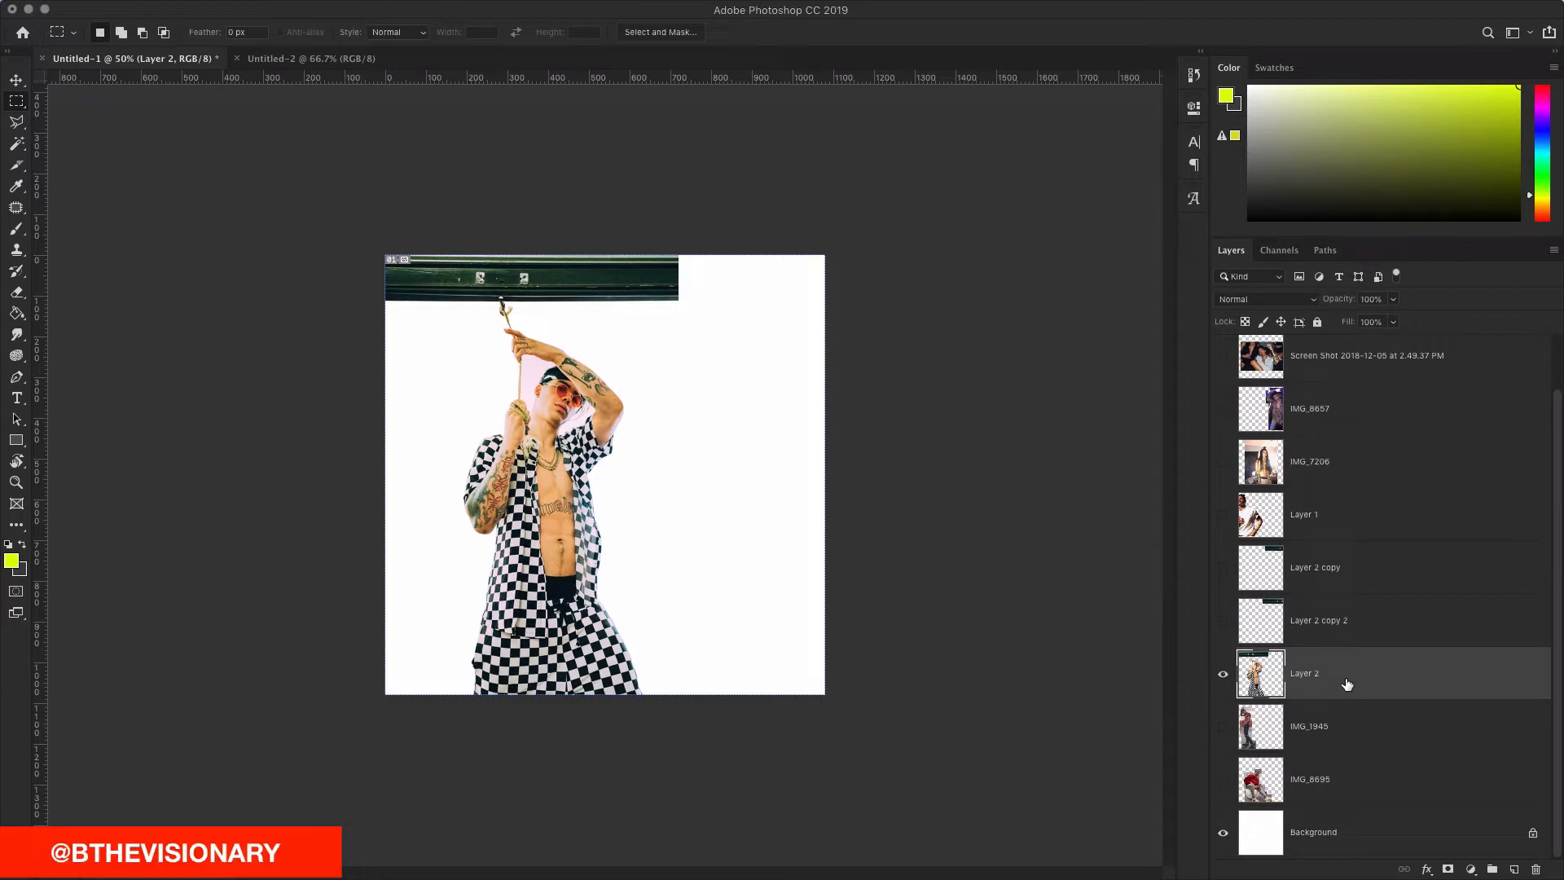
{"action": "key", "text": "super+j"}
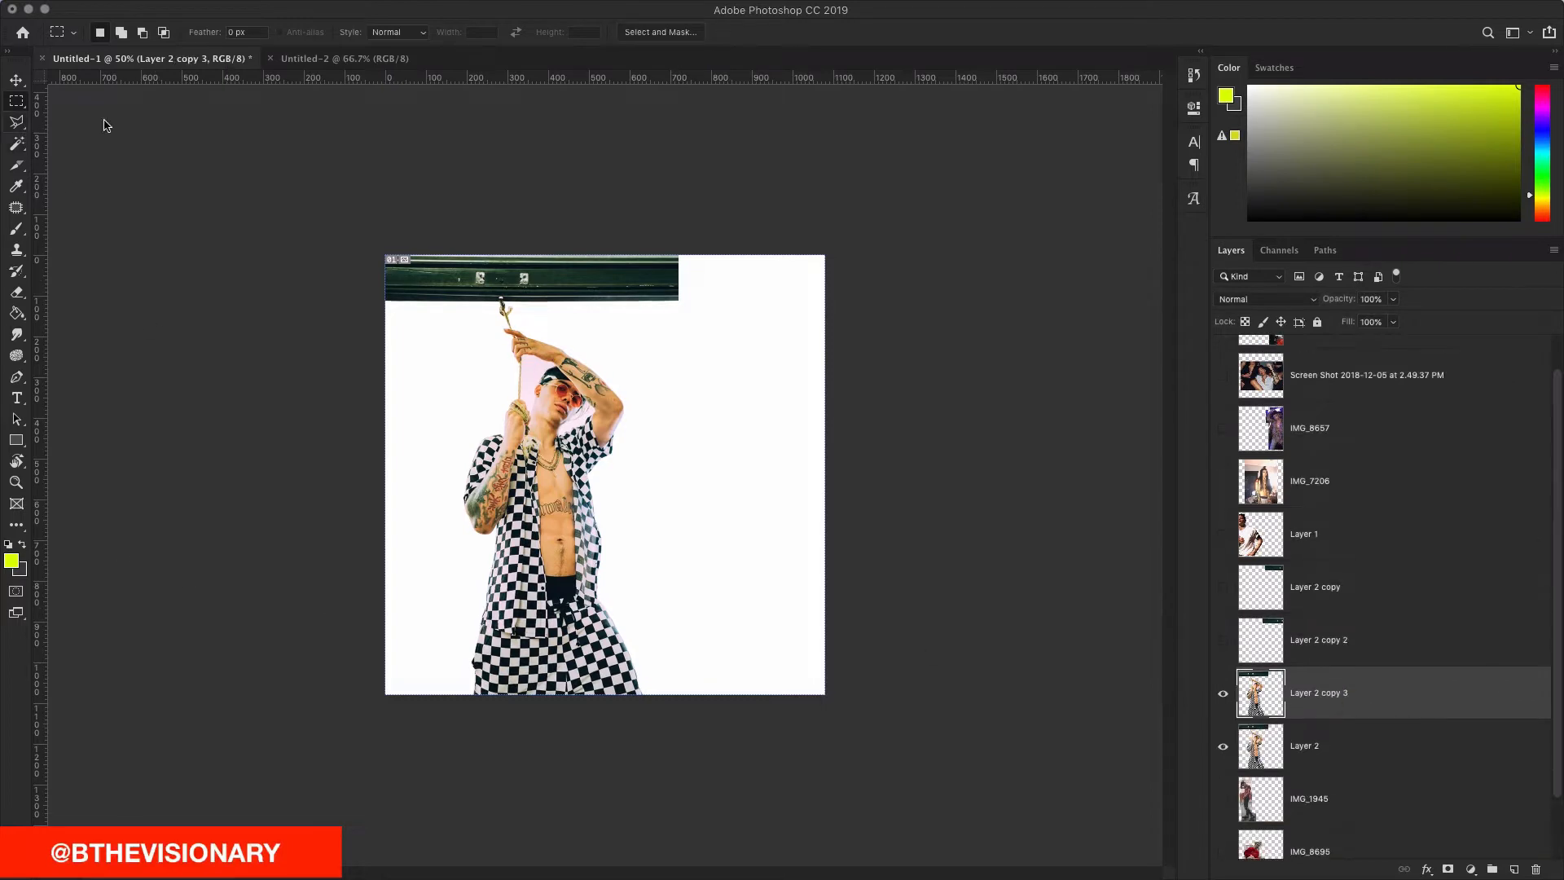
{"action": "left_click", "coordinate": [1223, 587]}
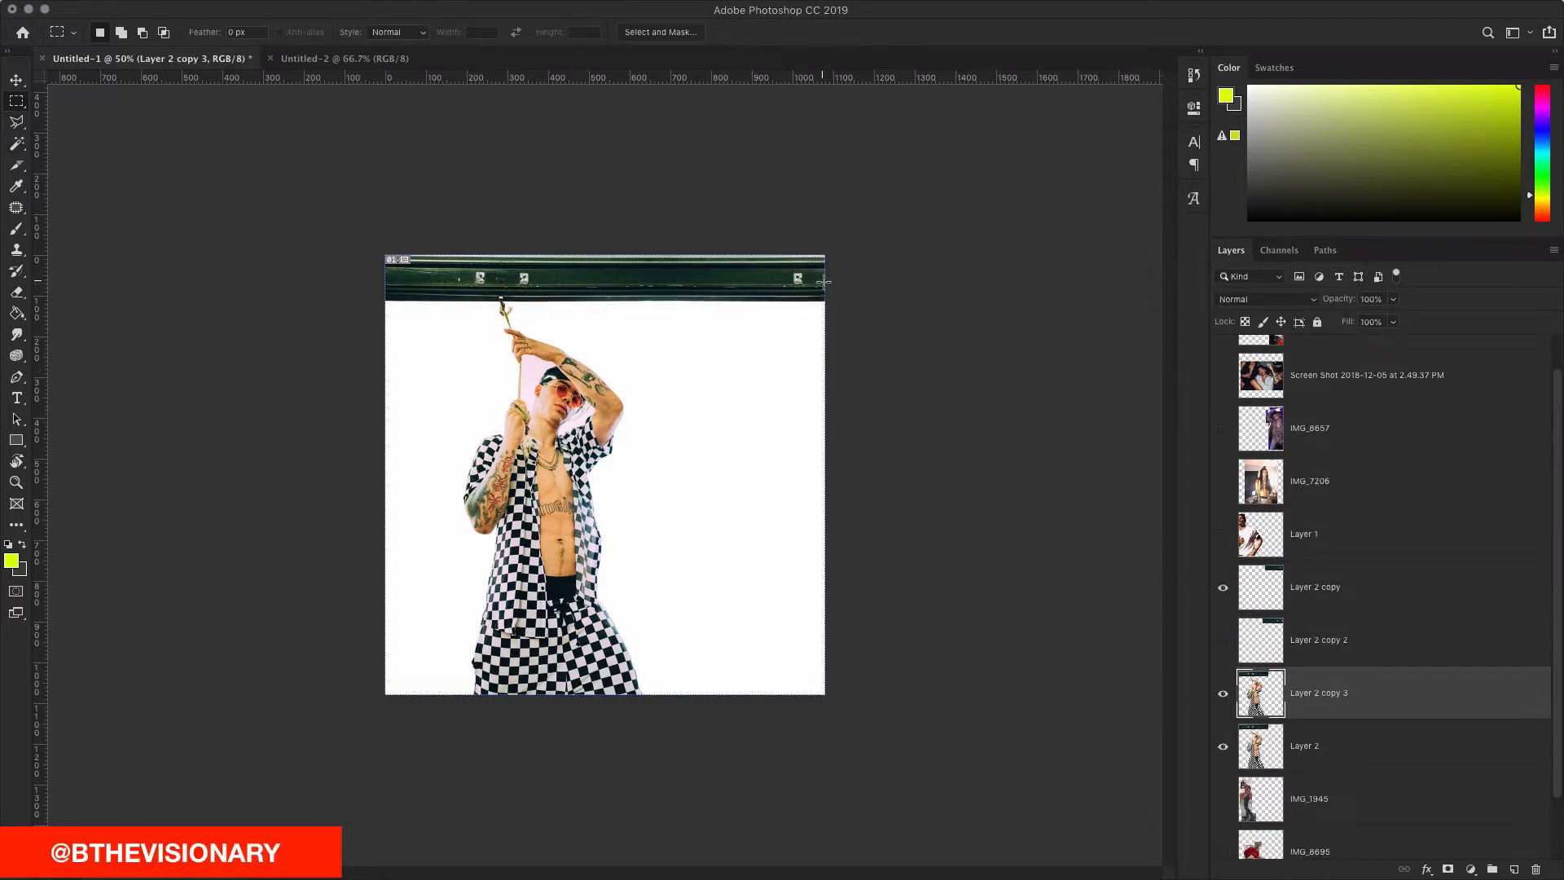
{"action": "left_click", "coordinate": [1223, 587]}
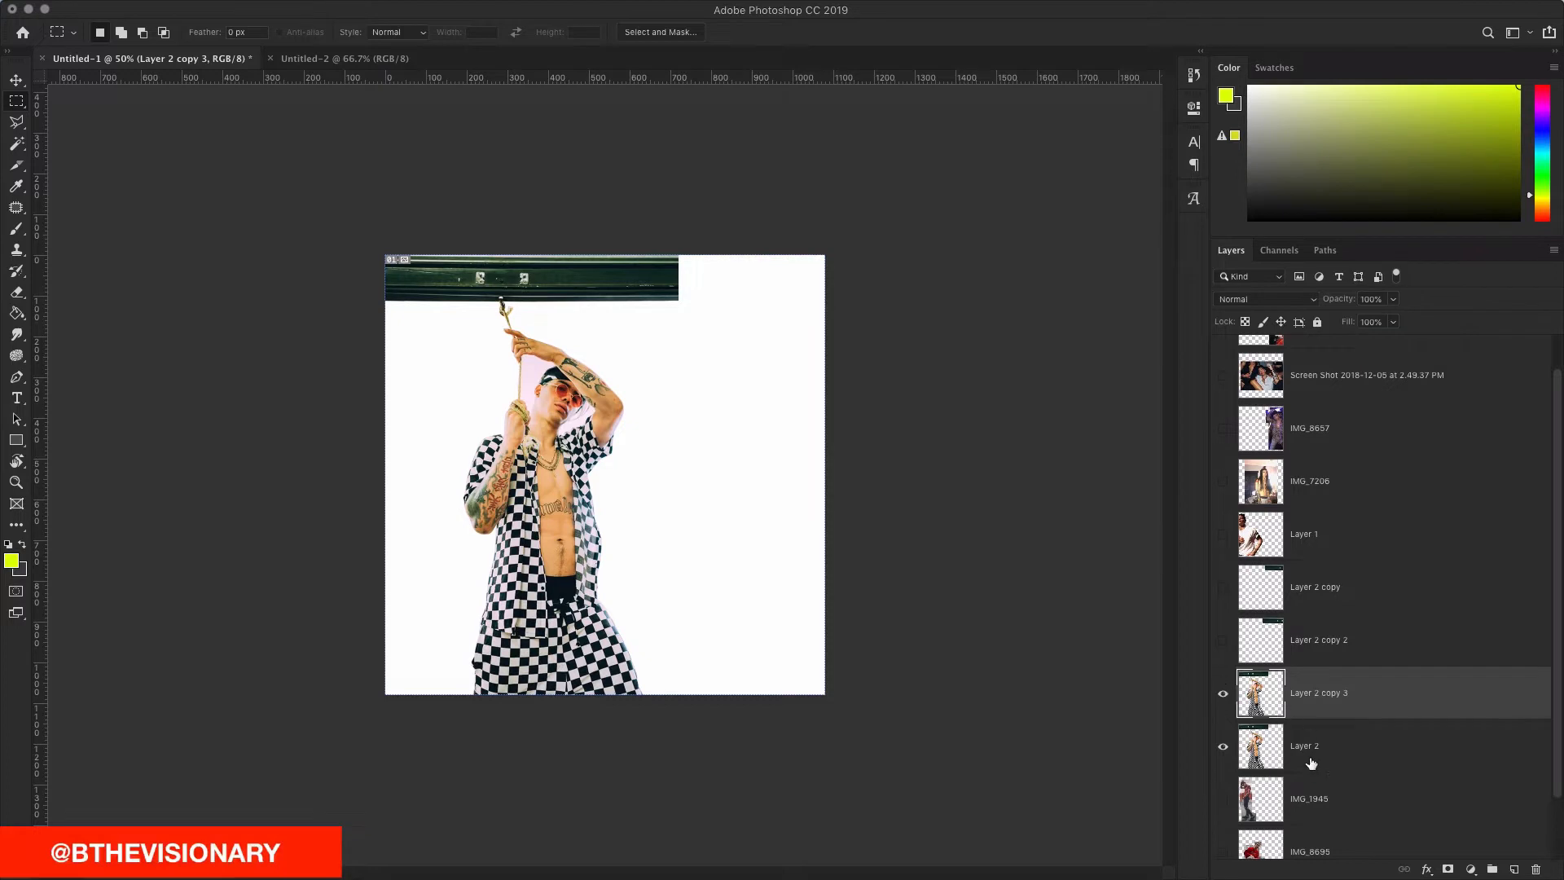
Step: Slide the duplicate 578 px right, flip it horizontally, and nudge it 17 px left to align
{"action": "left_click", "coordinate": [16, 81]}
{"action": "left_click_drag", "start_coordinate": [399, 463], "coordinate": [677, 462]}
{"action": "key", "text": "ctrl+t"}
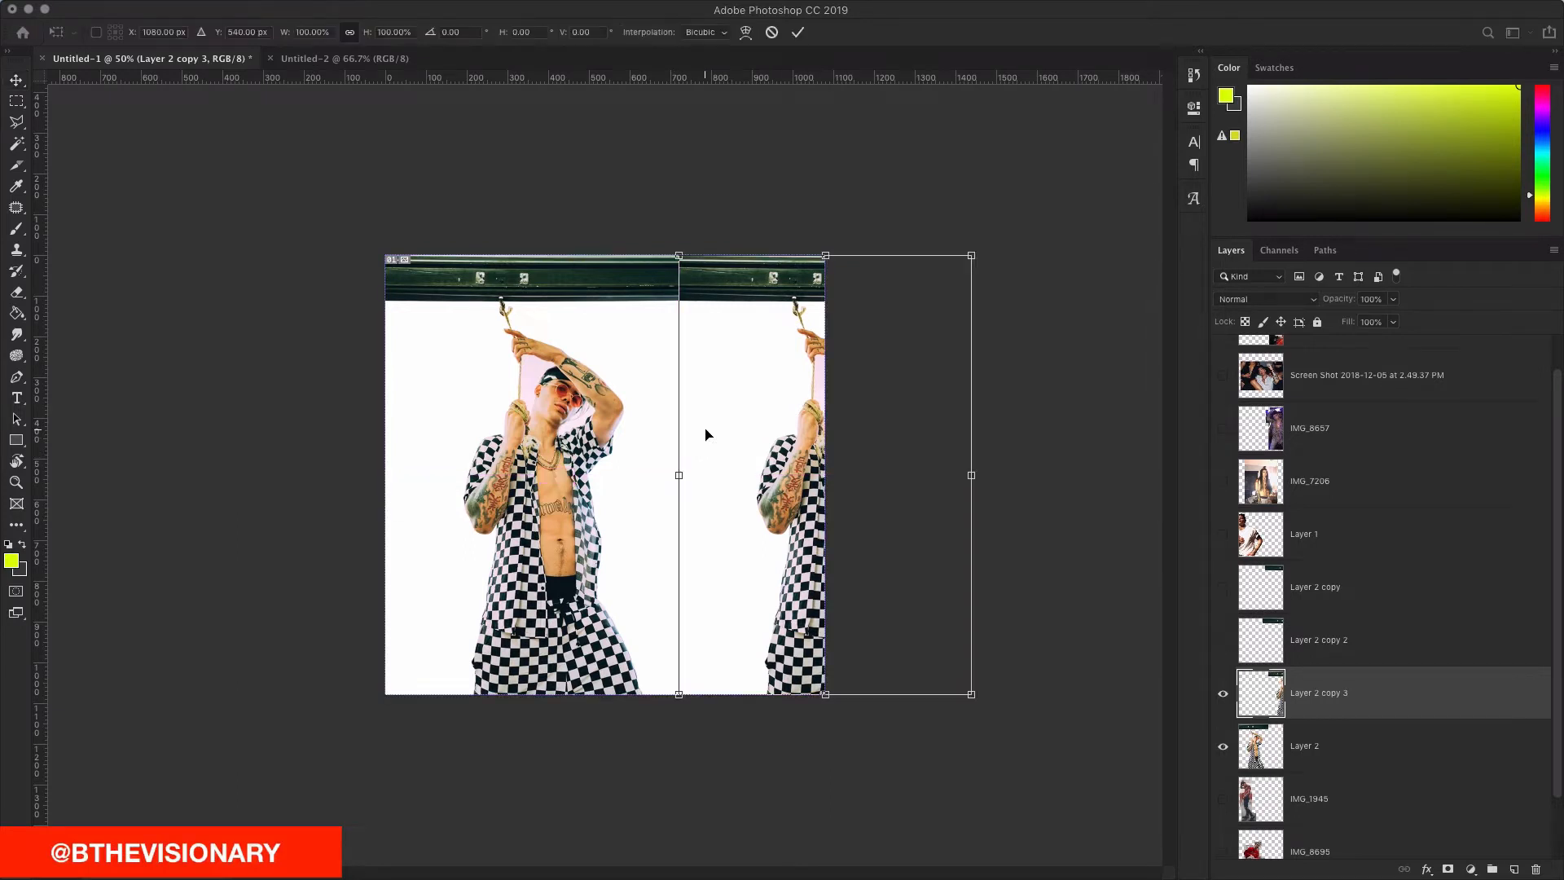
{"action": "right_click", "coordinate": [729, 413]}
{"action": "left_click", "coordinate": [766, 609]}
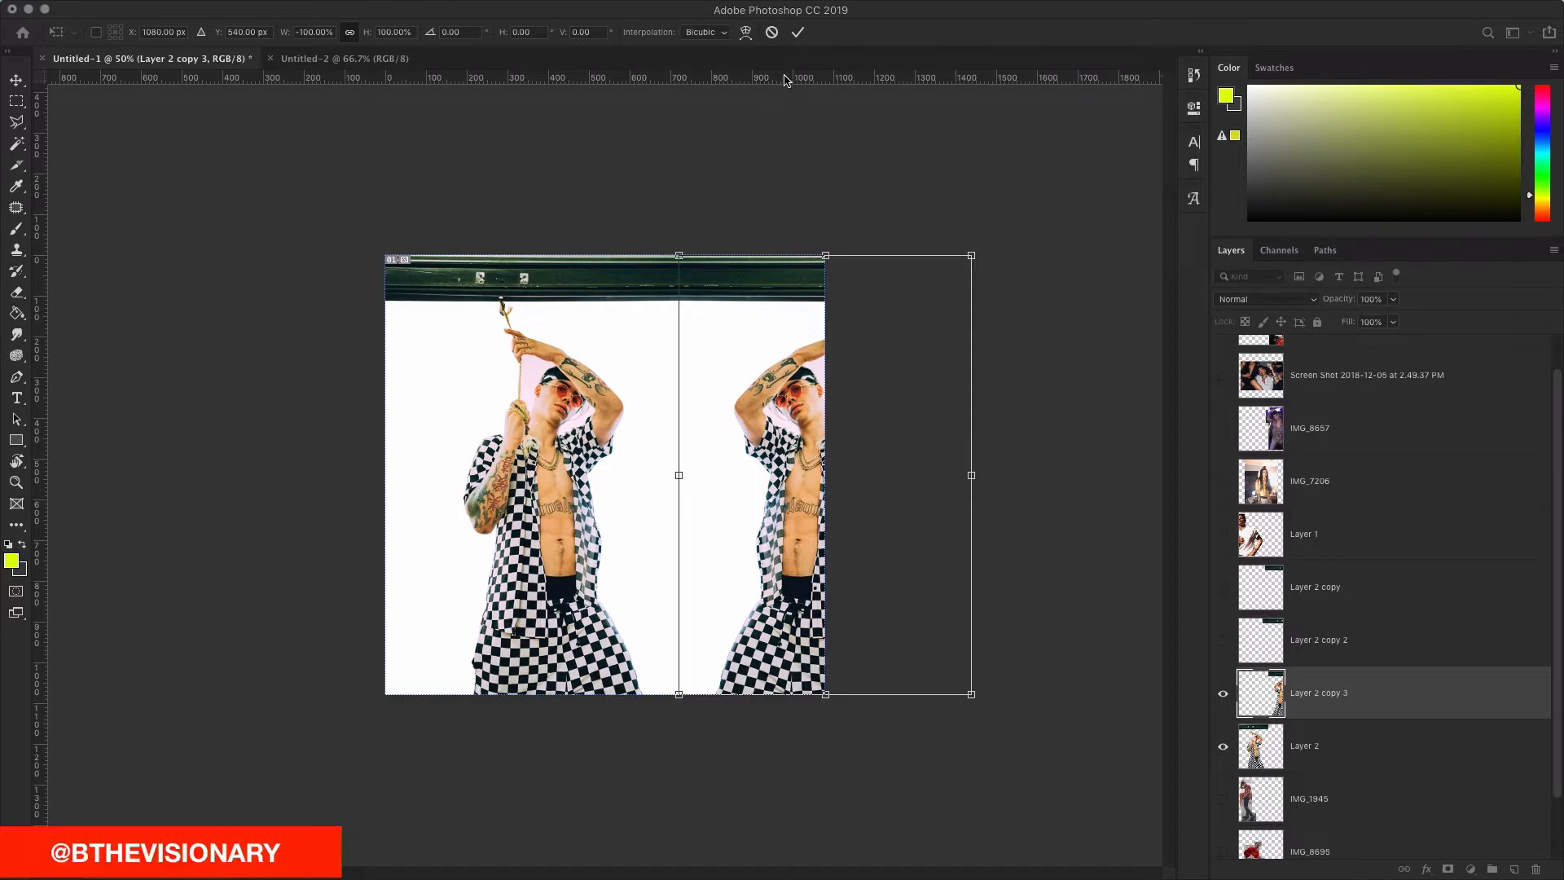
{"action": "left_click", "coordinate": [798, 33]}
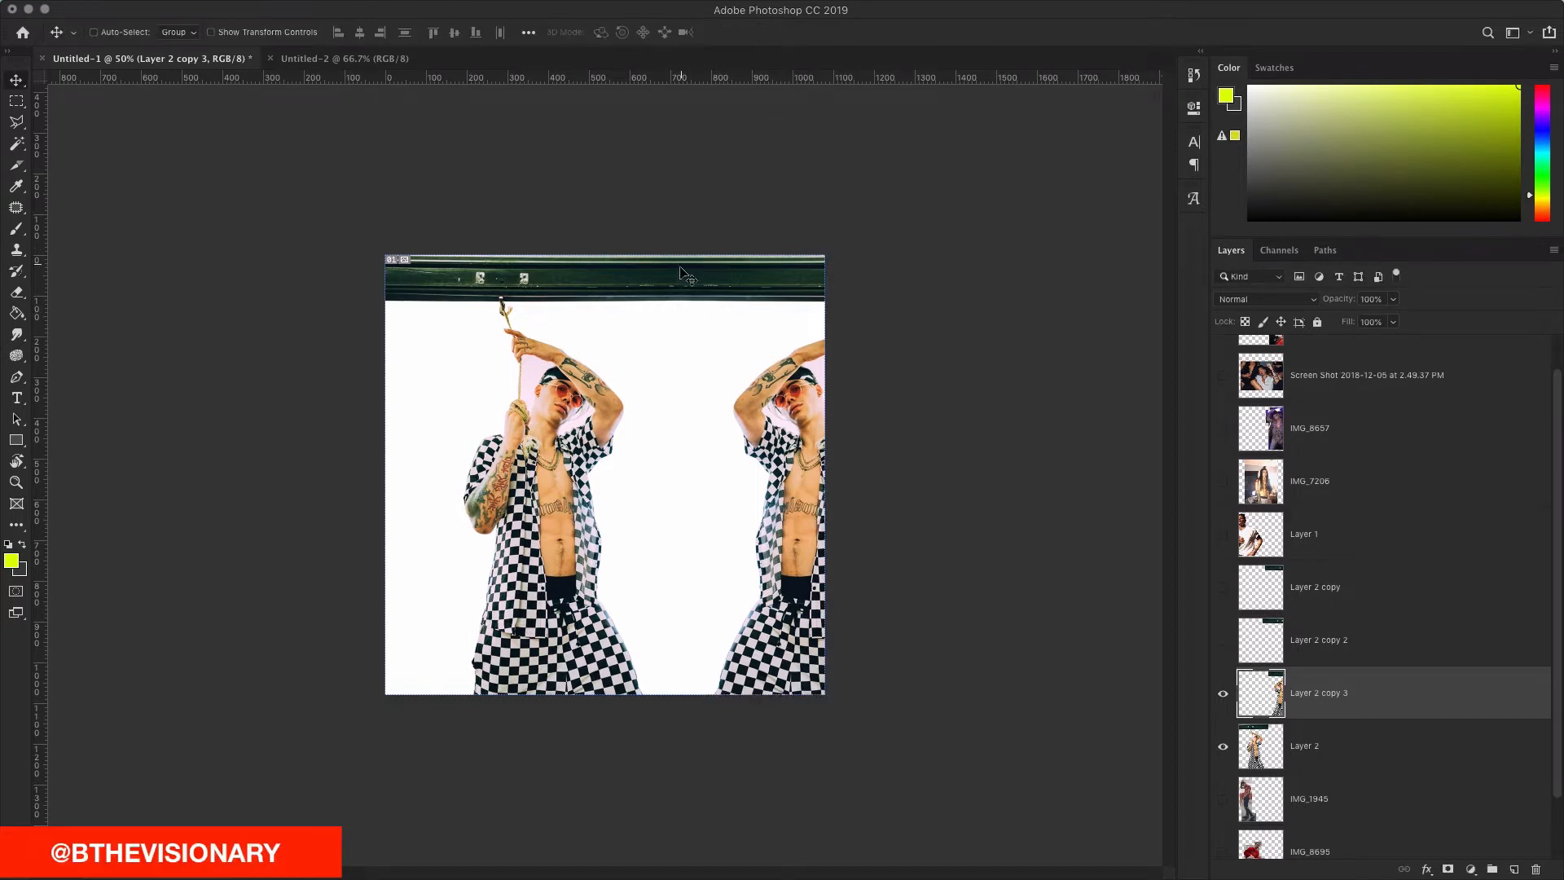
{"action": "left_click_drag", "start_coordinate": [748, 318], "coordinate": [764, 501]}
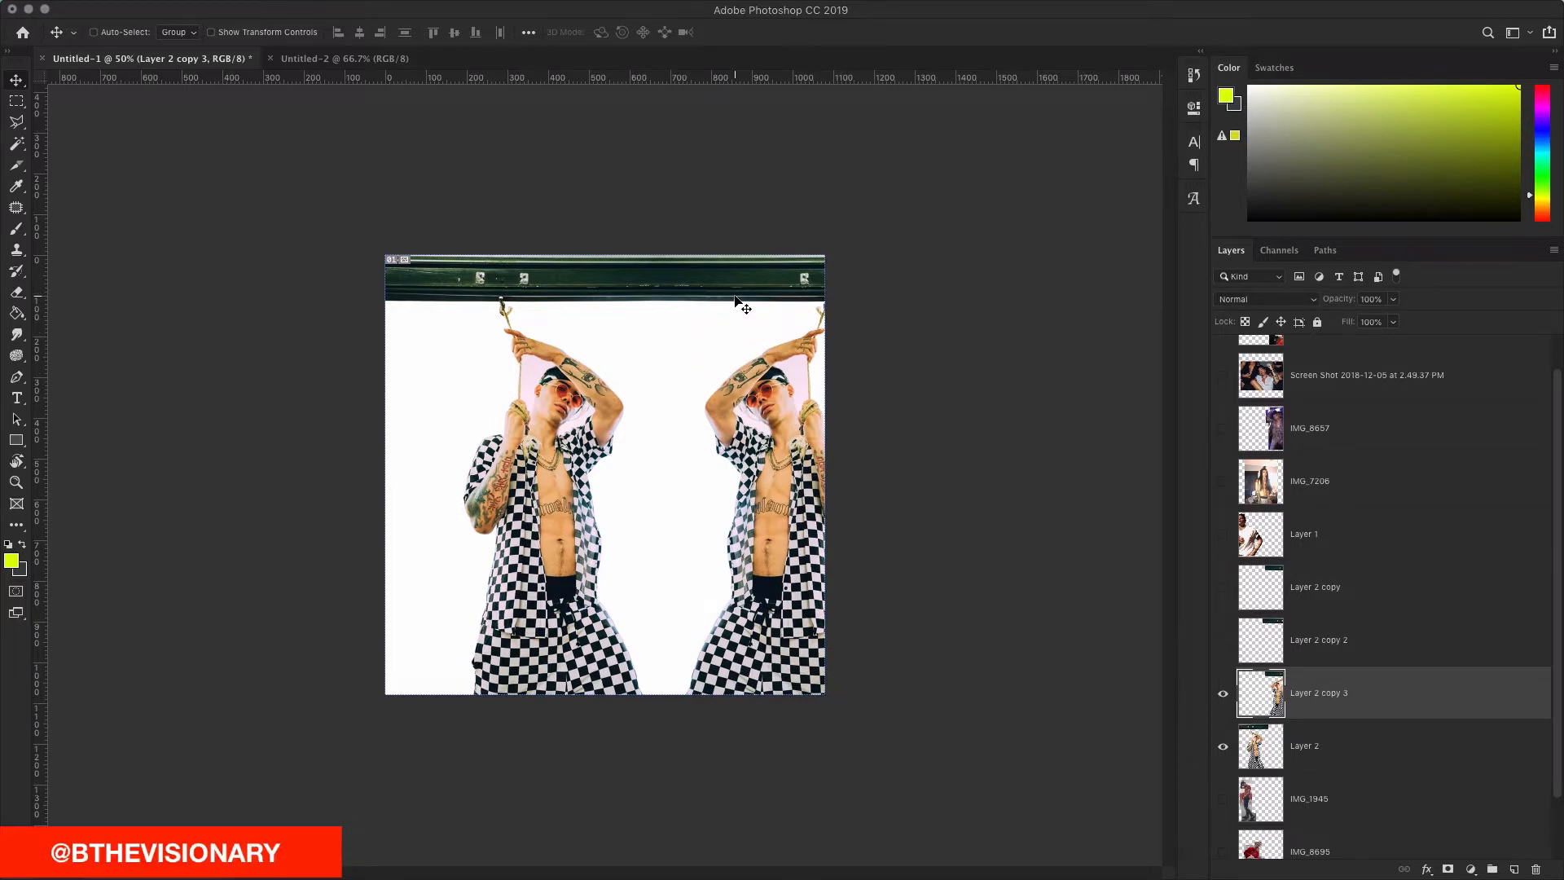
Step: Marquee-select the mirrored figure on the right, delete it, and deselect
{"action": "key", "text": "m"}
{"action": "mouse_move", "coordinate": [824, 694]}
{"action": "left_mouse_down"}
{"action": "mouse_move", "coordinate": [629, 219]}
{"action": "mouse_move", "coordinate": [670, 302]}
{"action": "left_mouse_up"}
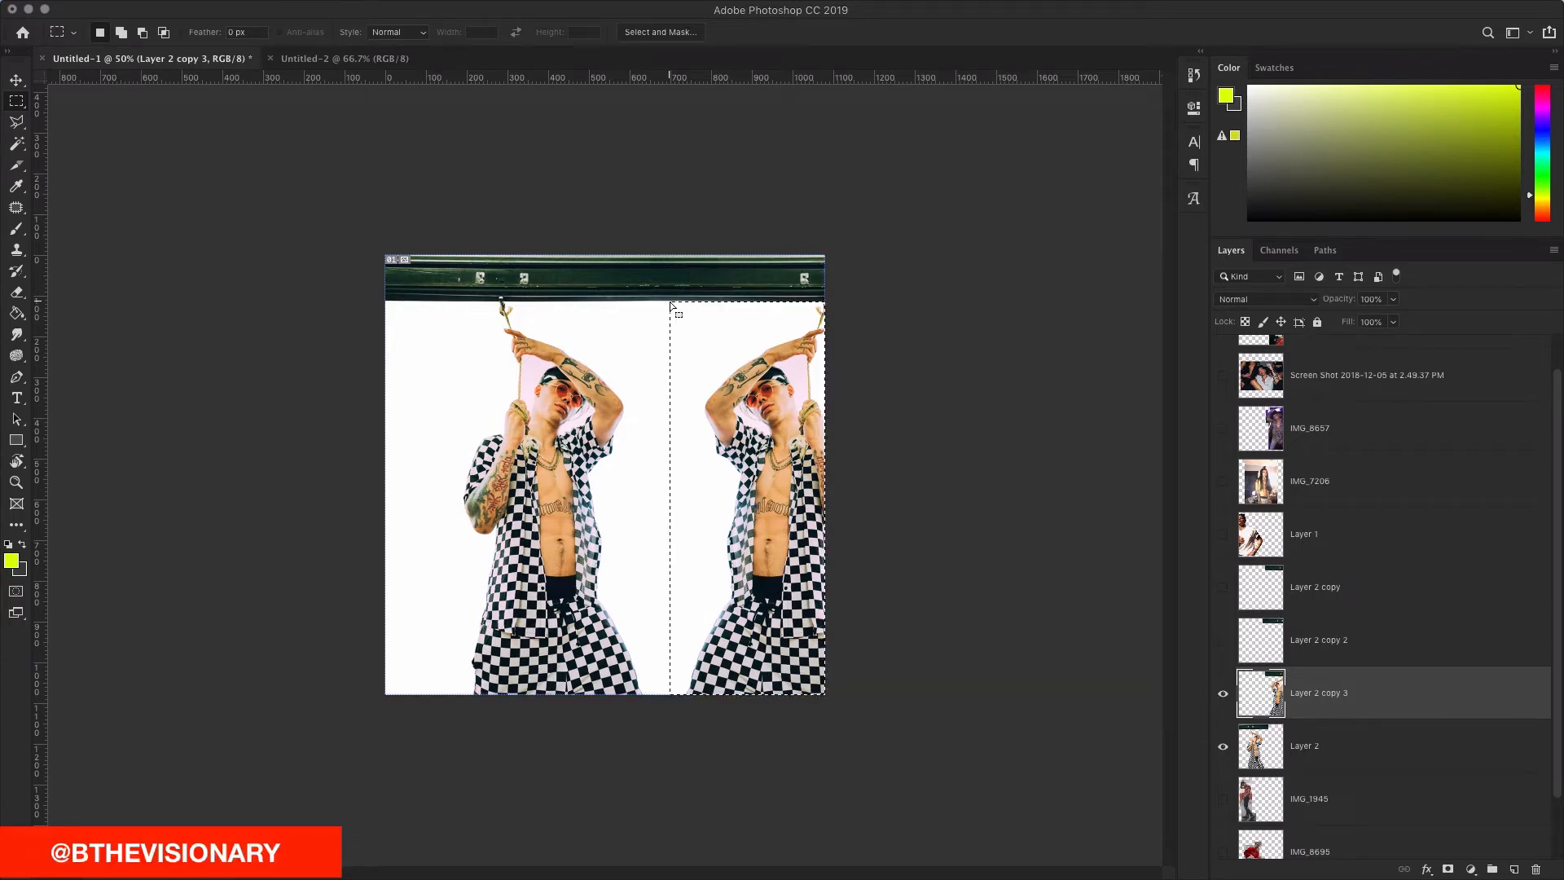
{"action": "key", "text": "Delete"}
{"action": "key", "text": "super+d"}
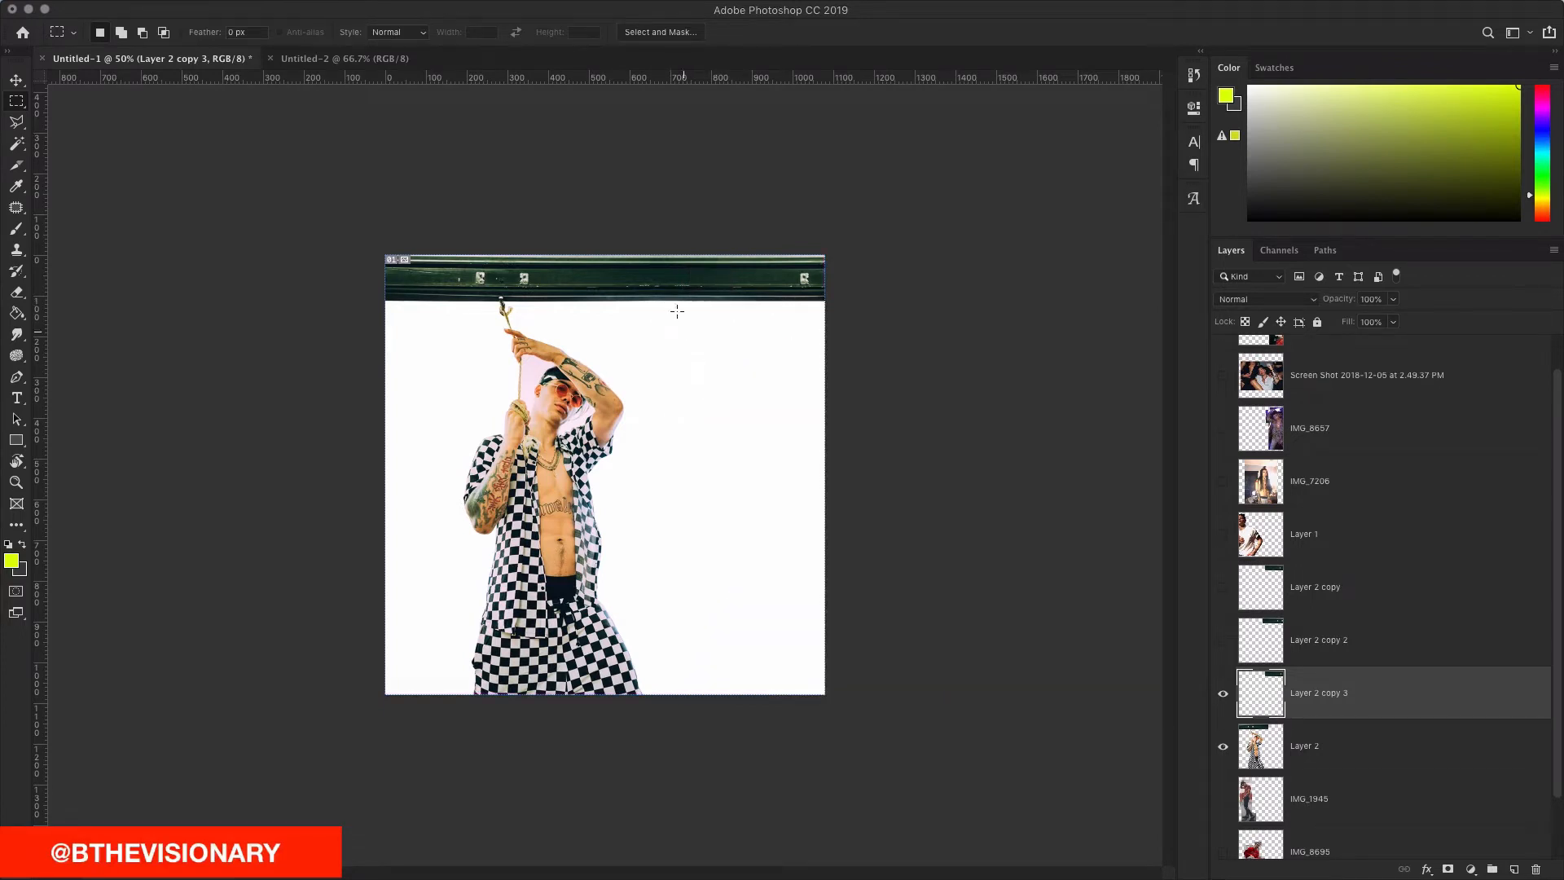
{"action": "key", "text": "super+equal"}
{"action": "key", "text": "super+equal"}
{"action": "key", "text": "super+equal"}
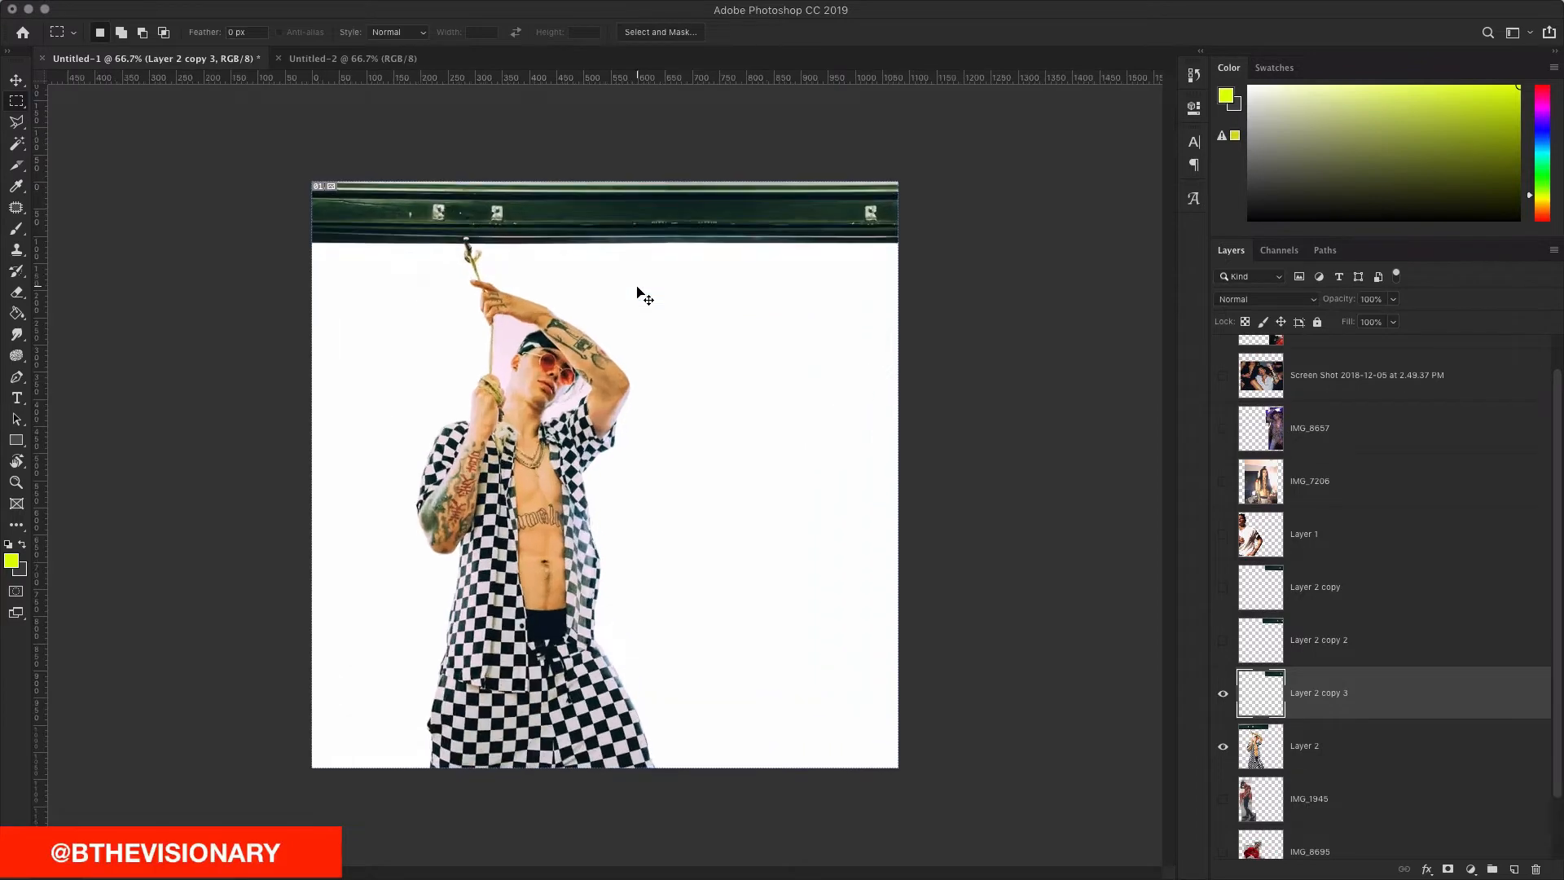
Step: Choose the Eraser and reduce its brush size to 70 near the bar's seam
{"action": "scroll", "coordinate": [637, 286], "scroll_direction": "up", "scroll_amount": 10}
{"action": "scroll", "coordinate": [637, 287], "scroll_direction": "right", "scroll_amount": 6}
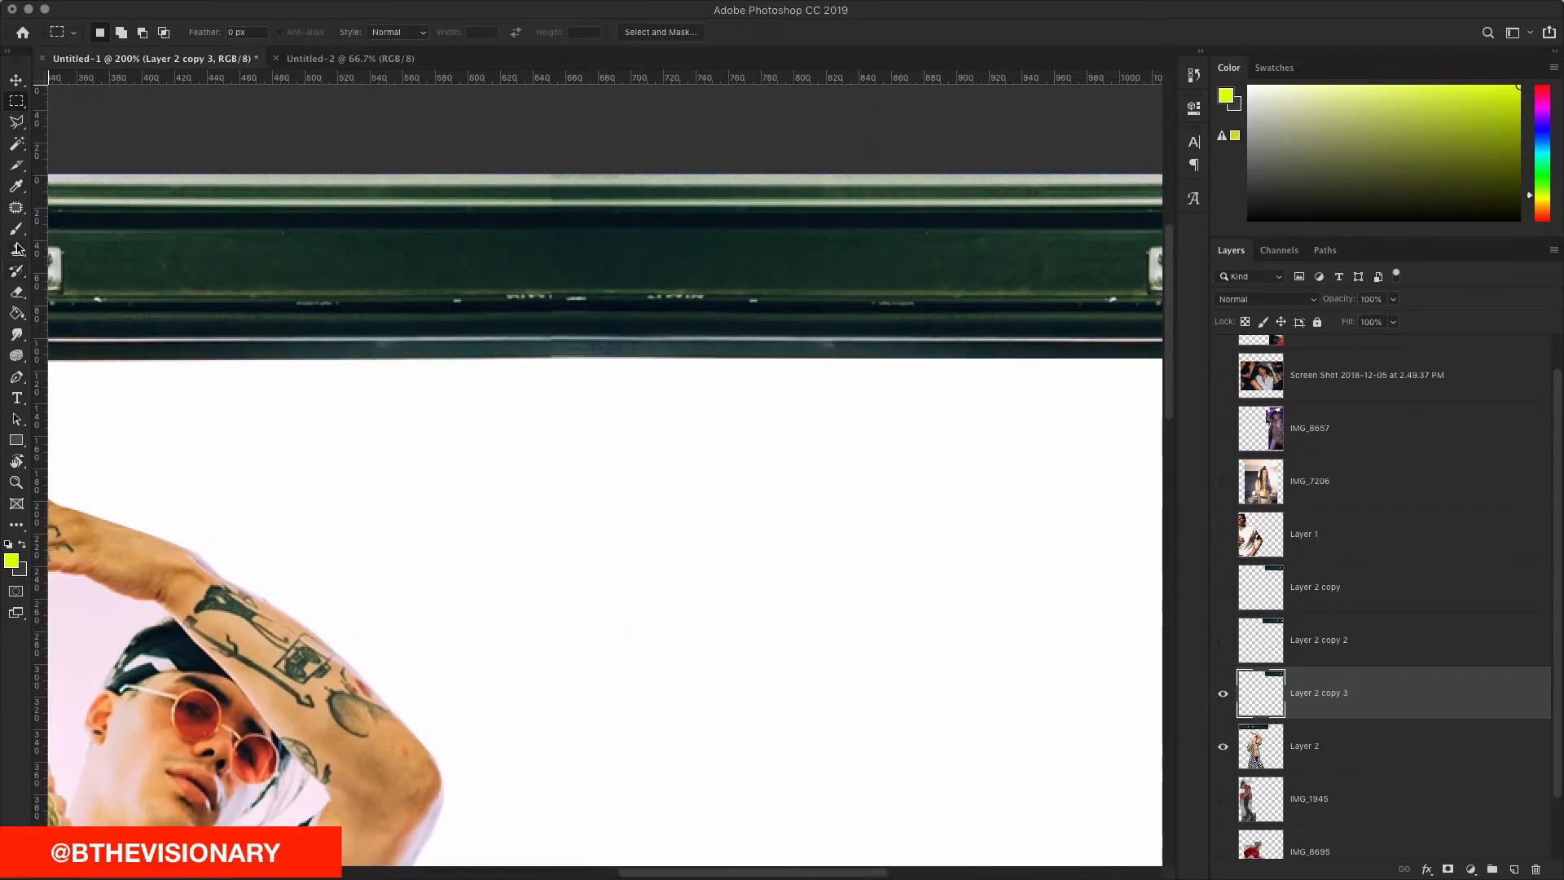
{"action": "left_click", "coordinate": [16, 292]}
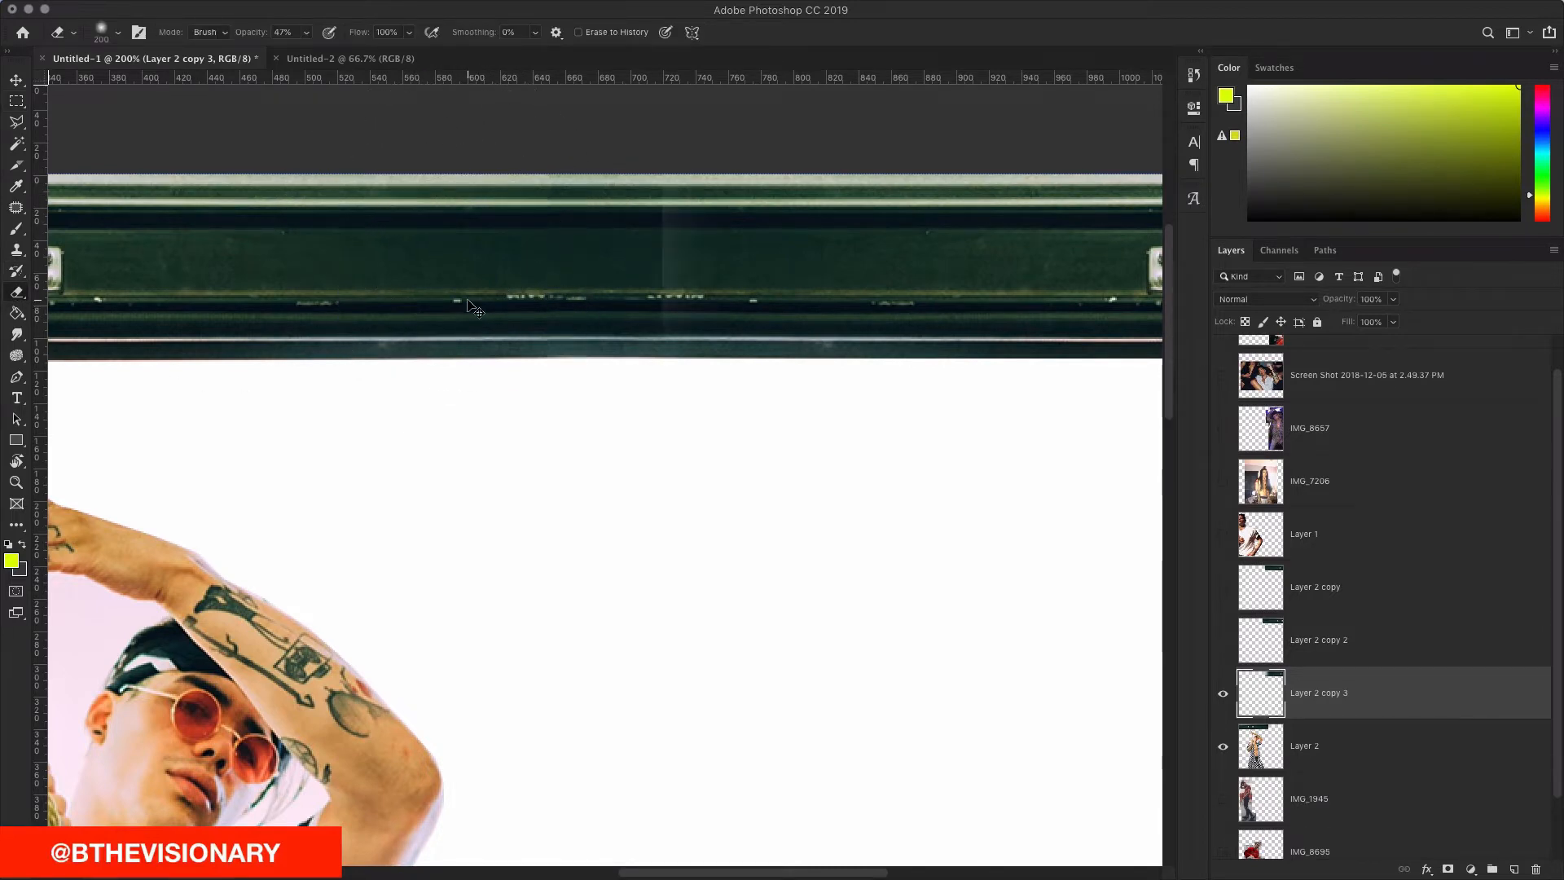
{"action": "key", "text": "bracketleft"}
{"action": "key", "text": "bracketleft"}
{"action": "key", "text": "bracketleft"}
{"action": "key", "text": "bracketleft"}
{"action": "key", "text": "bracketleft"}
{"action": "key", "text": "bracketleft"}
{"action": "key", "text": "bracketleft"}
{"action": "scroll", "coordinate": [489, 299], "scroll_direction": "down", "scroll_amount": 5}
{"action": "scroll", "coordinate": [509, 301], "scroll_direction": "up", "scroll_amount": 6}
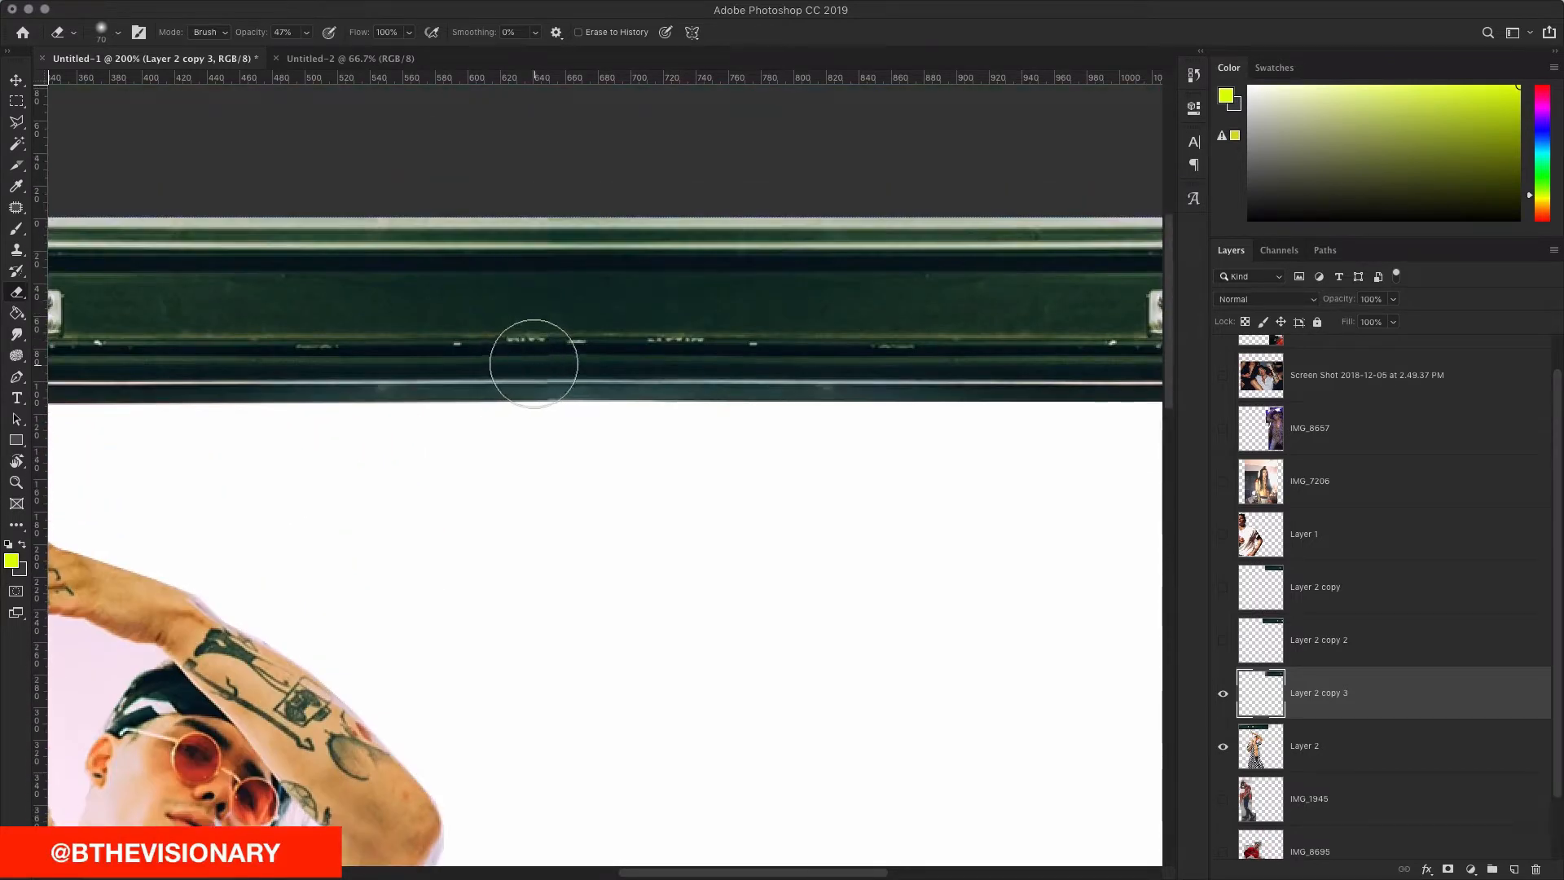
Step: Work over the seam in the green bar with the Eraser, then reset the view to 100%
{"action": "key", "text": "v"}
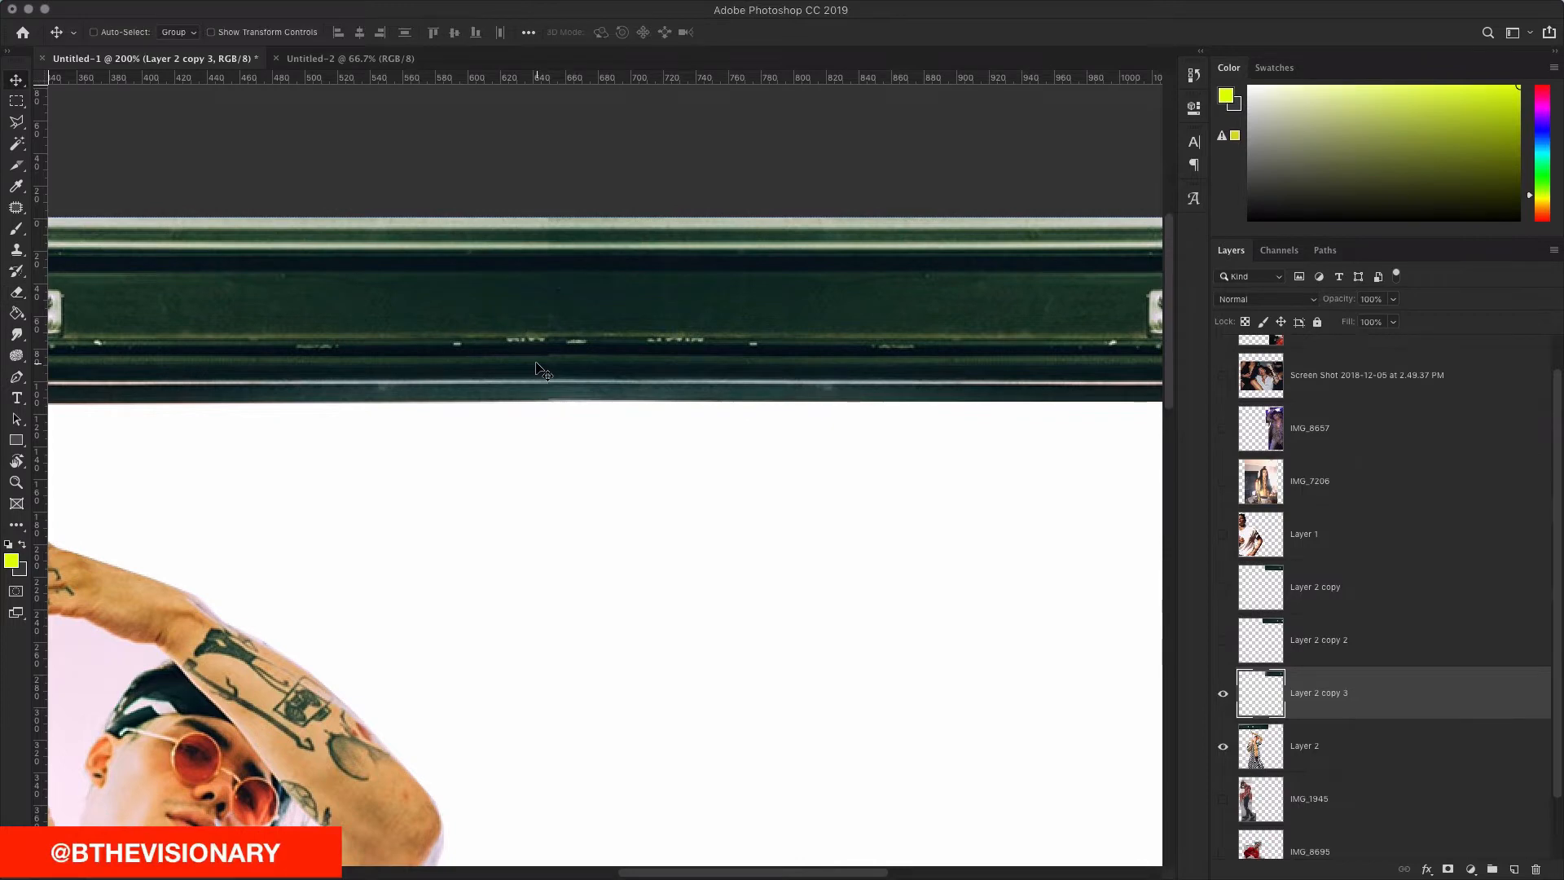
{"action": "scroll", "coordinate": [626, 365], "scroll_direction": "right", "scroll_amount": 10}
{"action": "scroll", "coordinate": [626, 365], "scroll_direction": "left", "scroll_amount": 12}
{"action": "key", "text": "e"}
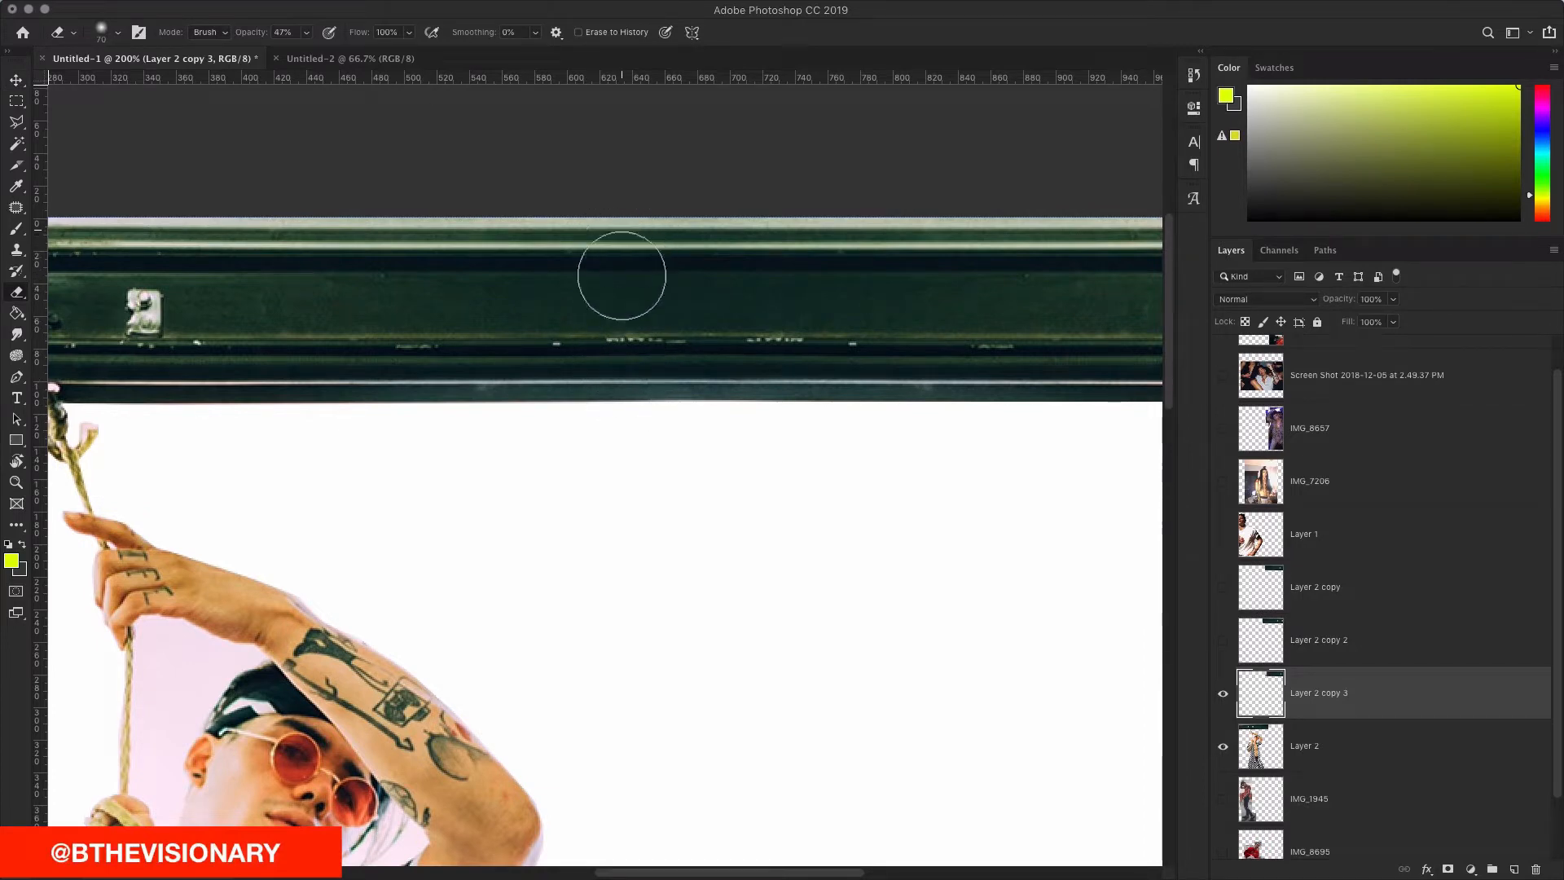
{"action": "scroll", "coordinate": [621, 196], "scroll_direction": "right", "scroll_amount": 6}
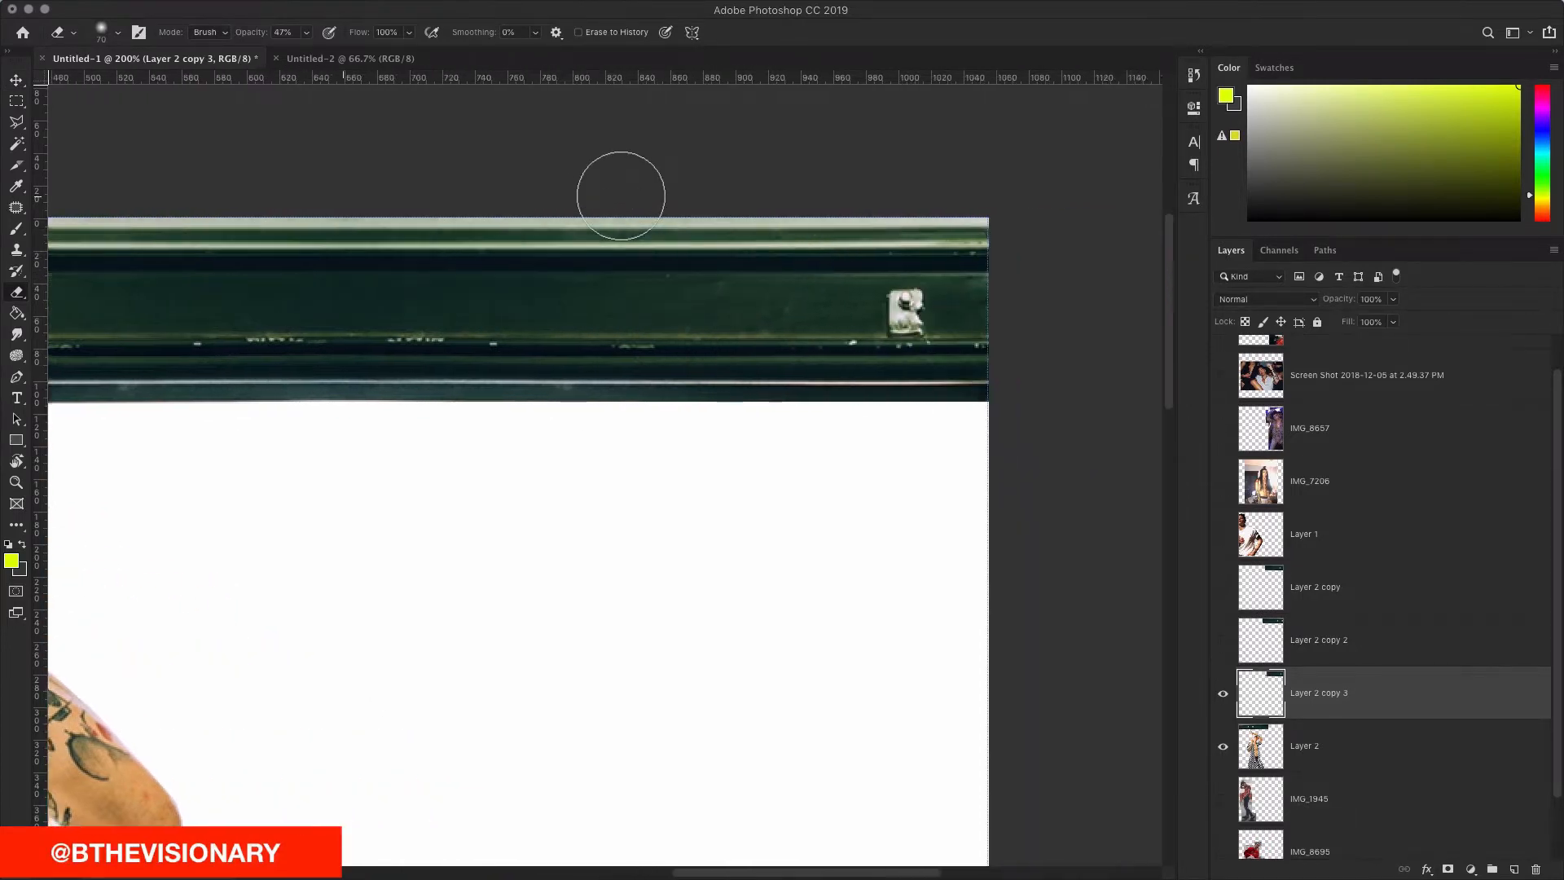
{"action": "scroll", "coordinate": [620, 195], "scroll_direction": "right", "scroll_amount": 6}
{"action": "scroll", "coordinate": [620, 196], "scroll_direction": "left", "scroll_amount": 12}
{"action": "scroll", "coordinate": [621, 196], "scroll_direction": "right", "scroll_amount": 8}
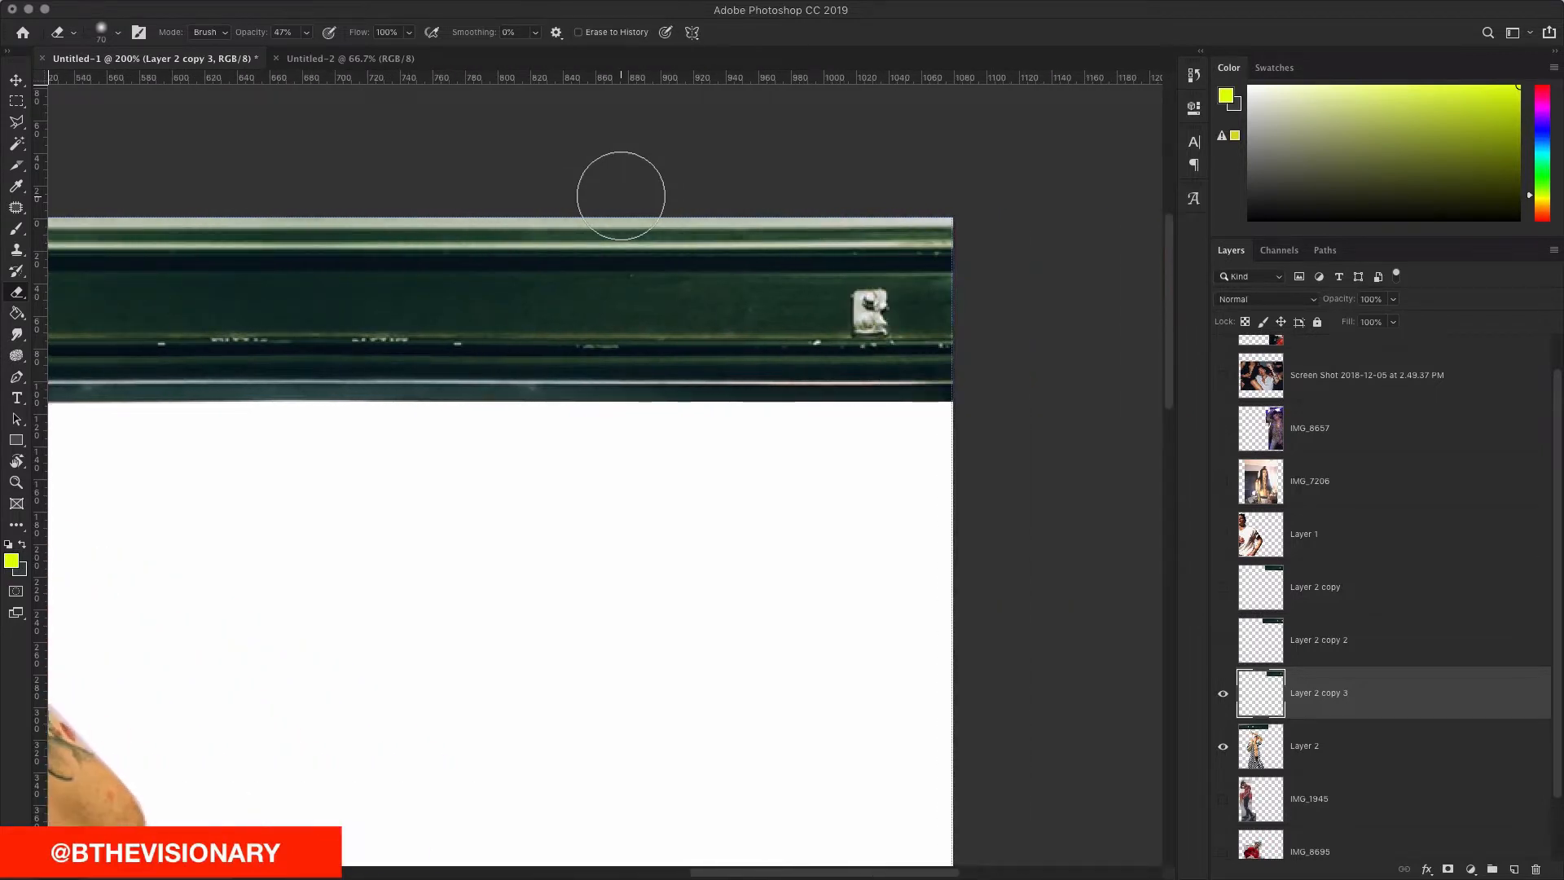
{"action": "scroll", "coordinate": [621, 195], "scroll_direction": "left", "scroll_amount": 12}
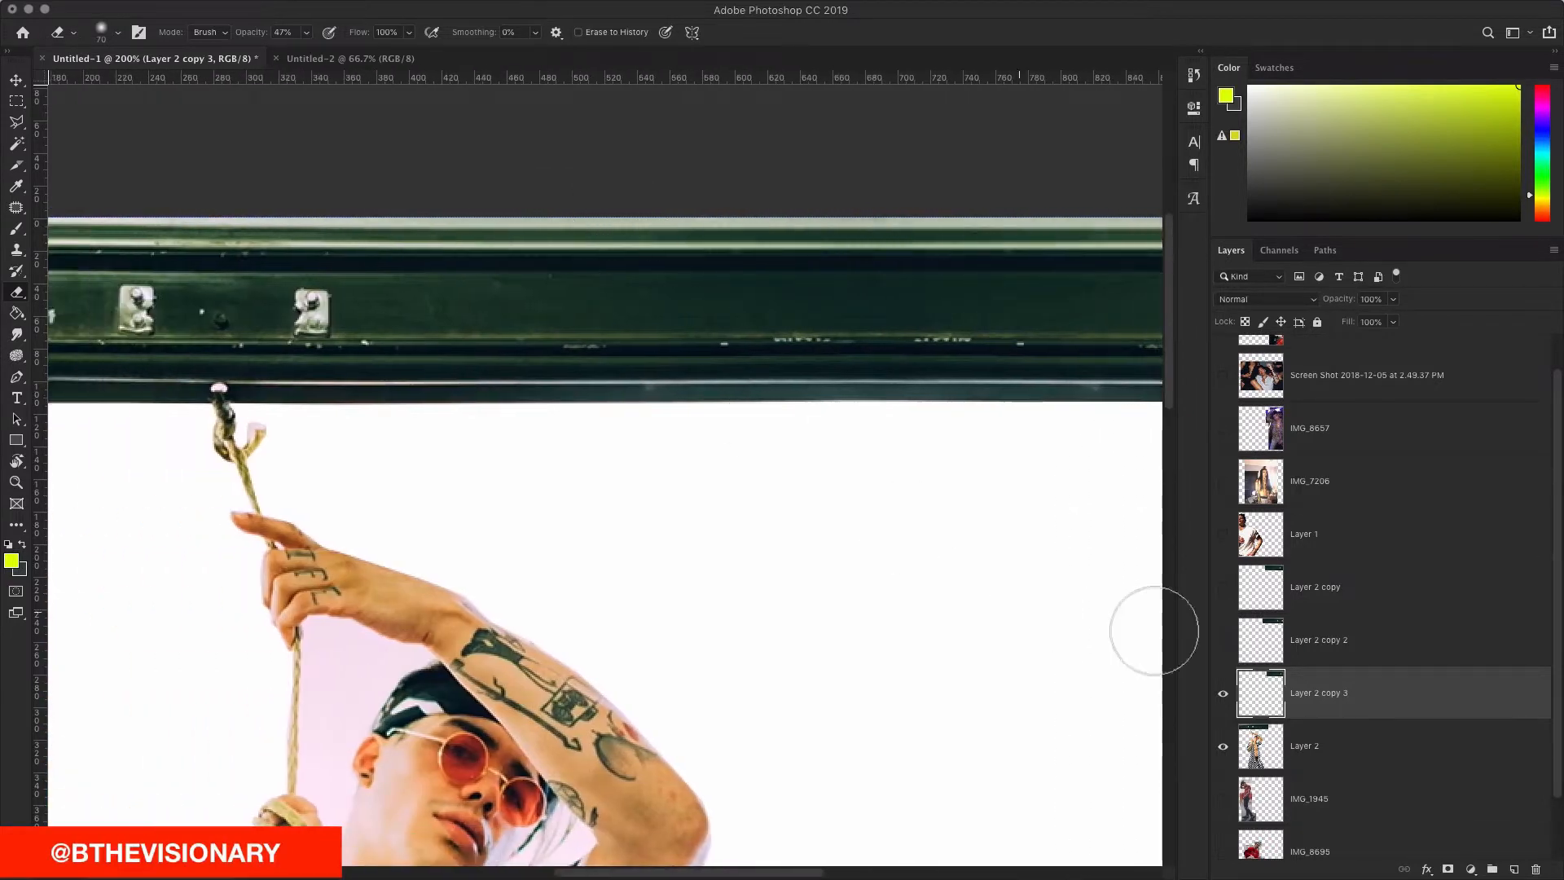
{"action": "scroll", "coordinate": [778, 530], "scroll_direction": "right", "scroll_amount": 3}
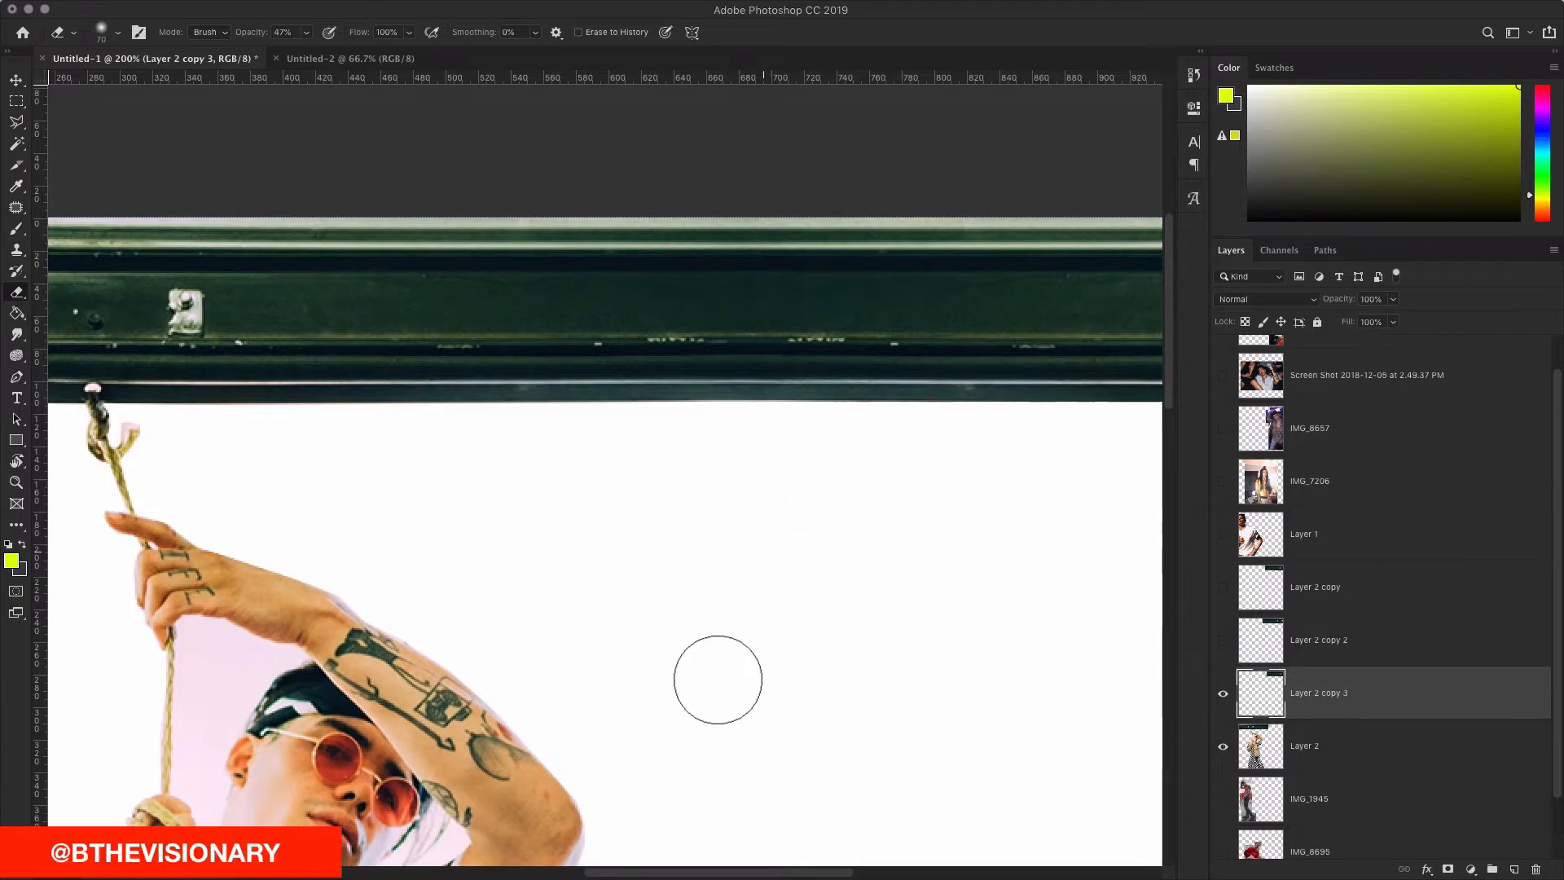
{"action": "scroll", "coordinate": [627, 515], "scroll_direction": "down", "scroll_amount": 1}
{"action": "scroll", "coordinate": [628, 515], "scroll_direction": "down", "scroll_amount": 10}
{"action": "scroll", "coordinate": [627, 515], "scroll_direction": "left", "scroll_amount": 5}
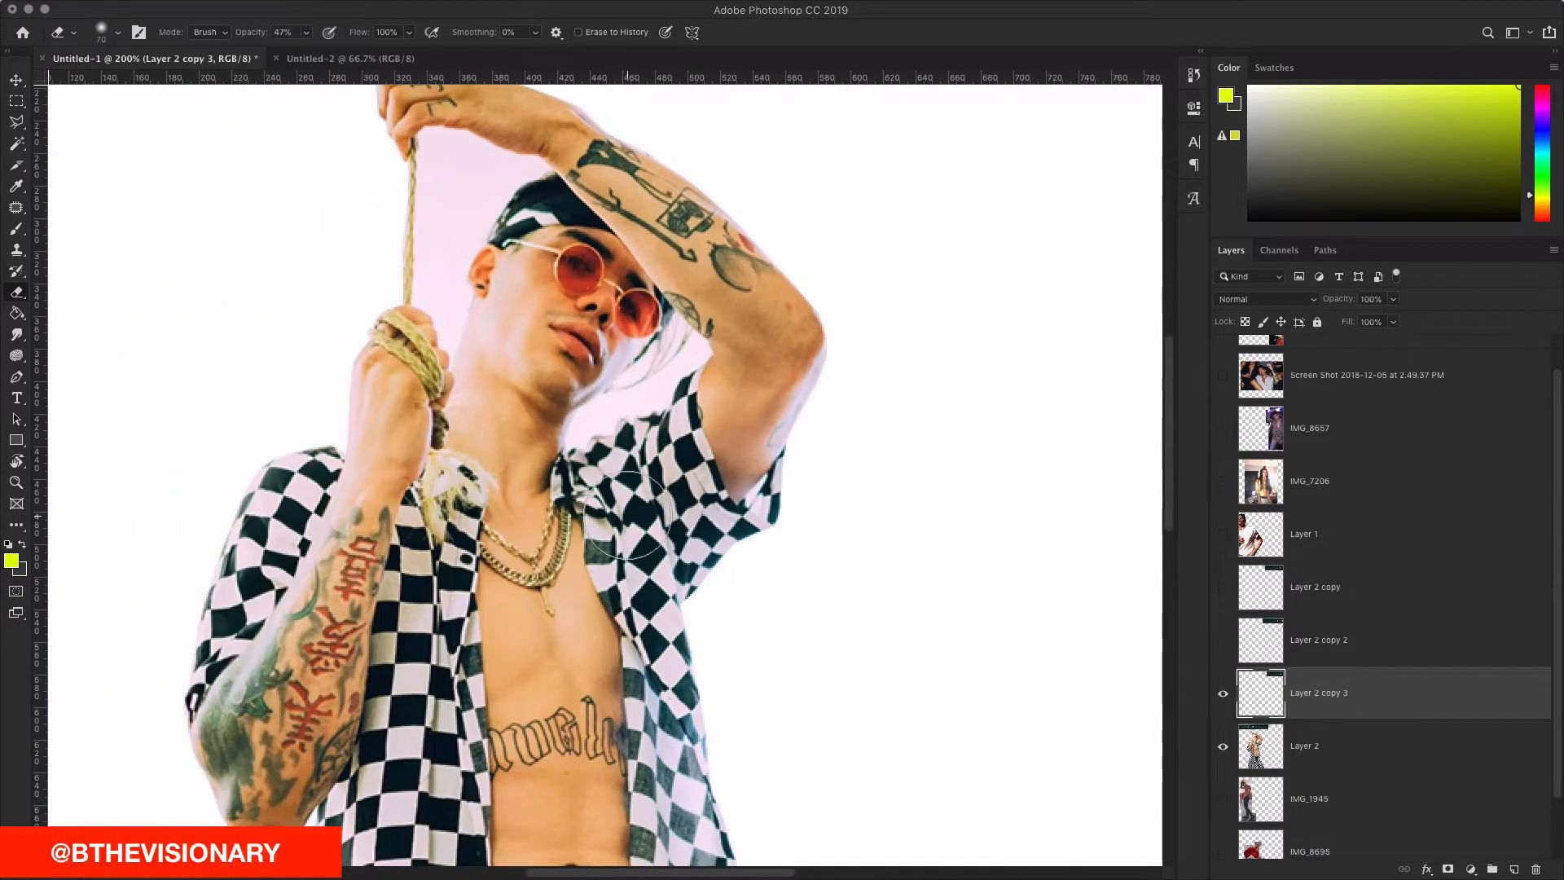
{"action": "key", "text": "super+minus"}
{"action": "key", "text": "super+minus"}
{"action": "key", "text": "super+plus"}
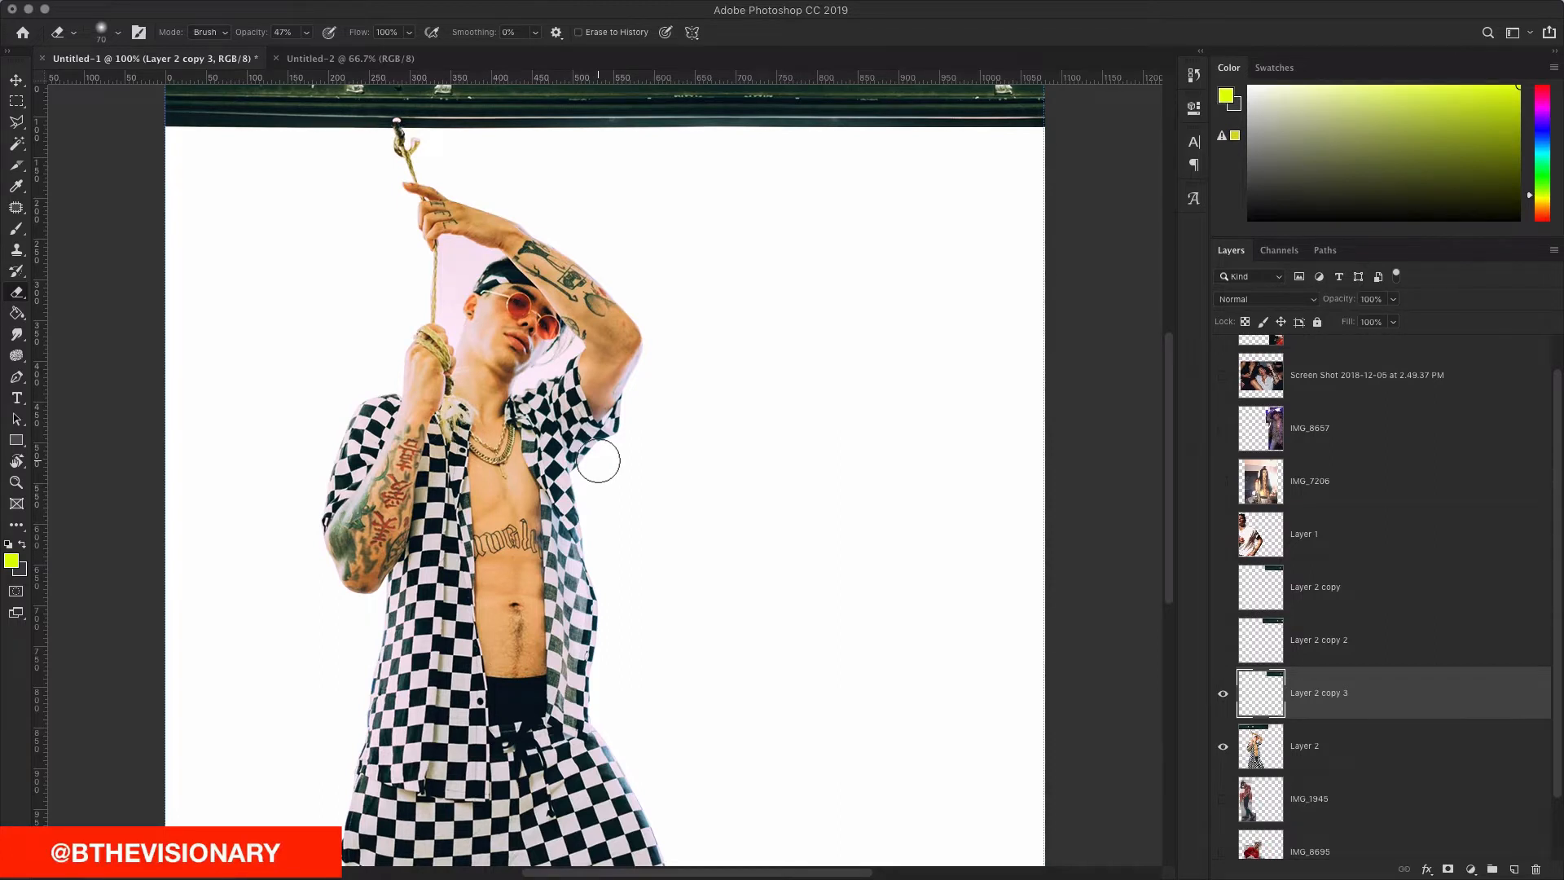
{"action": "scroll", "coordinate": [639, 394], "scroll_direction": "up", "scroll_amount": 3}
{"action": "scroll", "coordinate": [638, 395], "scroll_direction": "left", "scroll_amount": 2}
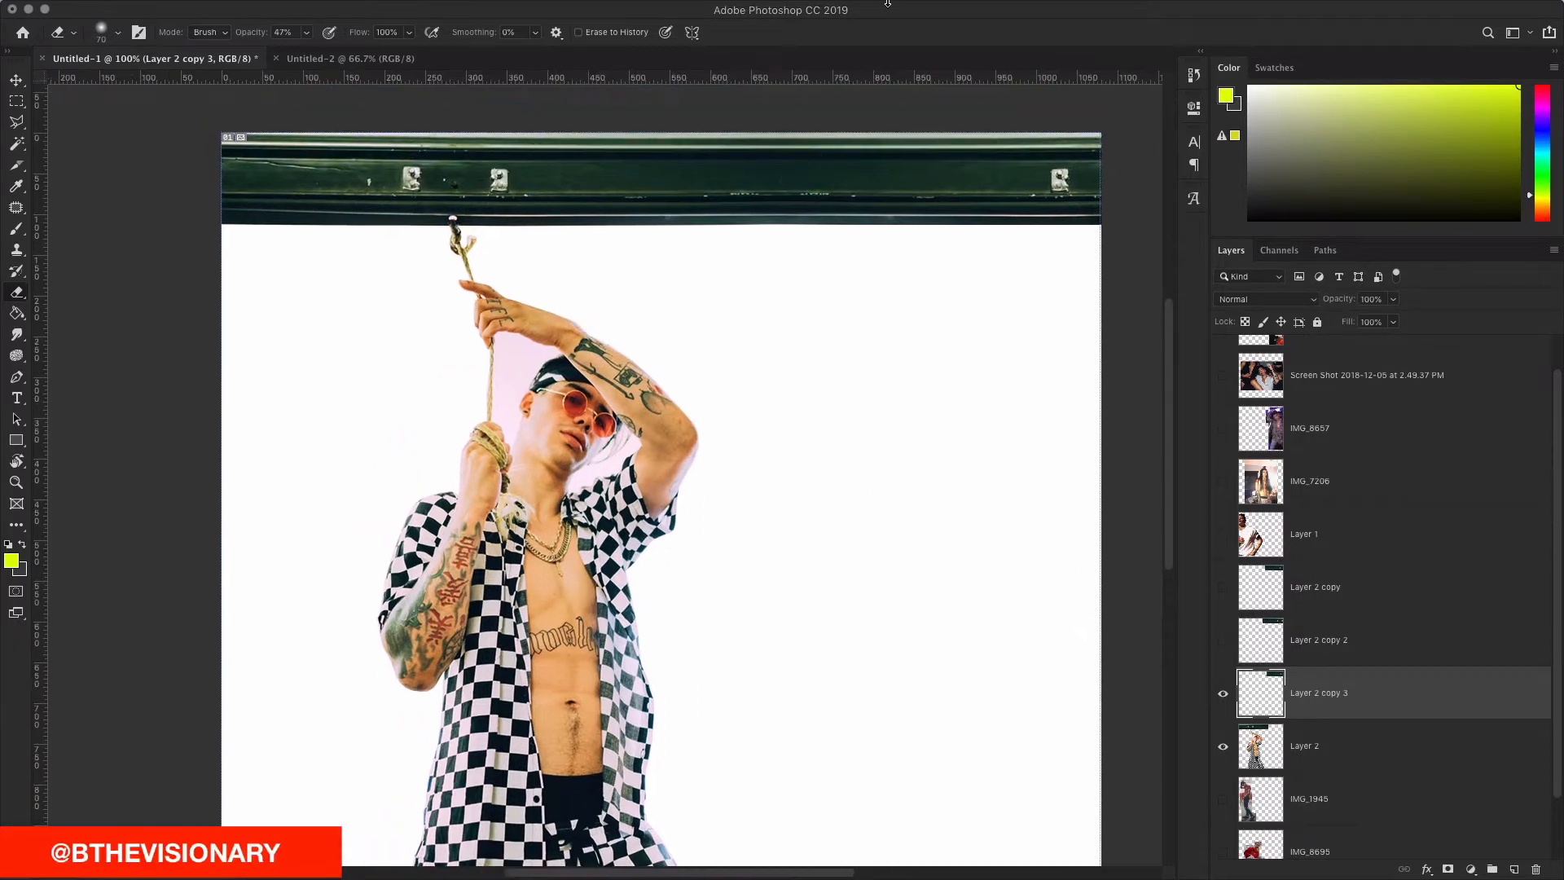
{"action": "left_click", "coordinate": [1141, 18]}
{"action": "left_click", "coordinate": [1157, 39]}
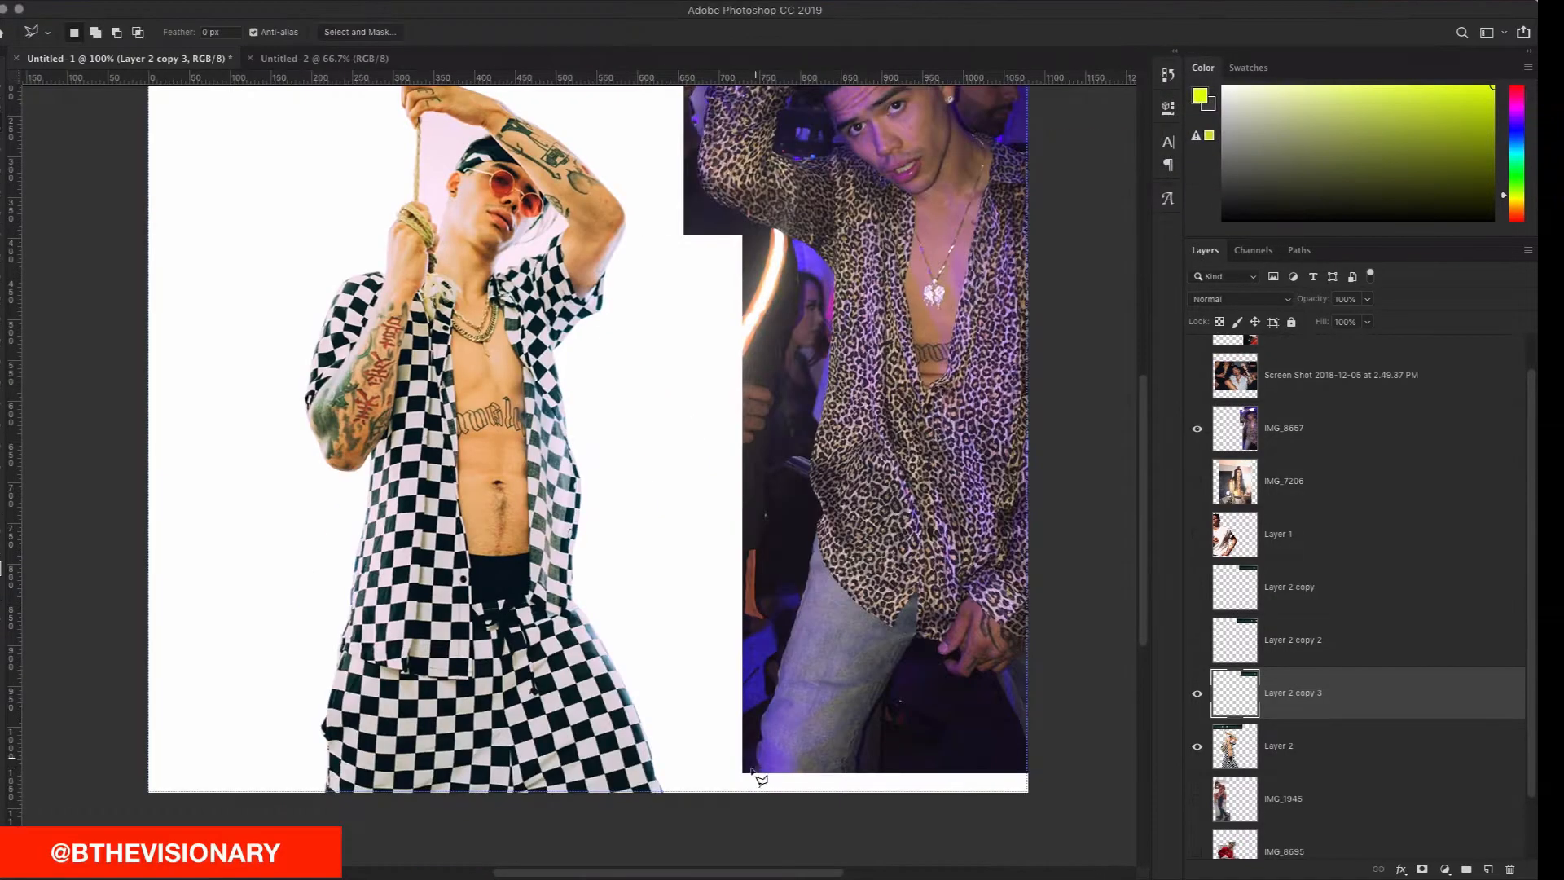
{"action": "key", "text": "v"}
{"action": "left_click", "coordinate": [1278, 745], "text": "shift"}
{"action": "key", "text": "ctrl+g"}
{"action": "double_click", "coordinate": [1255, 692]}
{"action": "key", "text": "Return"}
{"action": "right_click", "coordinate": [1319, 693]}
{"action": "left_click", "coordinate": [1377, 787]}
{"action": "double_click", "coordinate": [1260, 693]}
{"action": "left_click", "coordinate": [1254, 693]}
{"action": "type", "text": "t"}
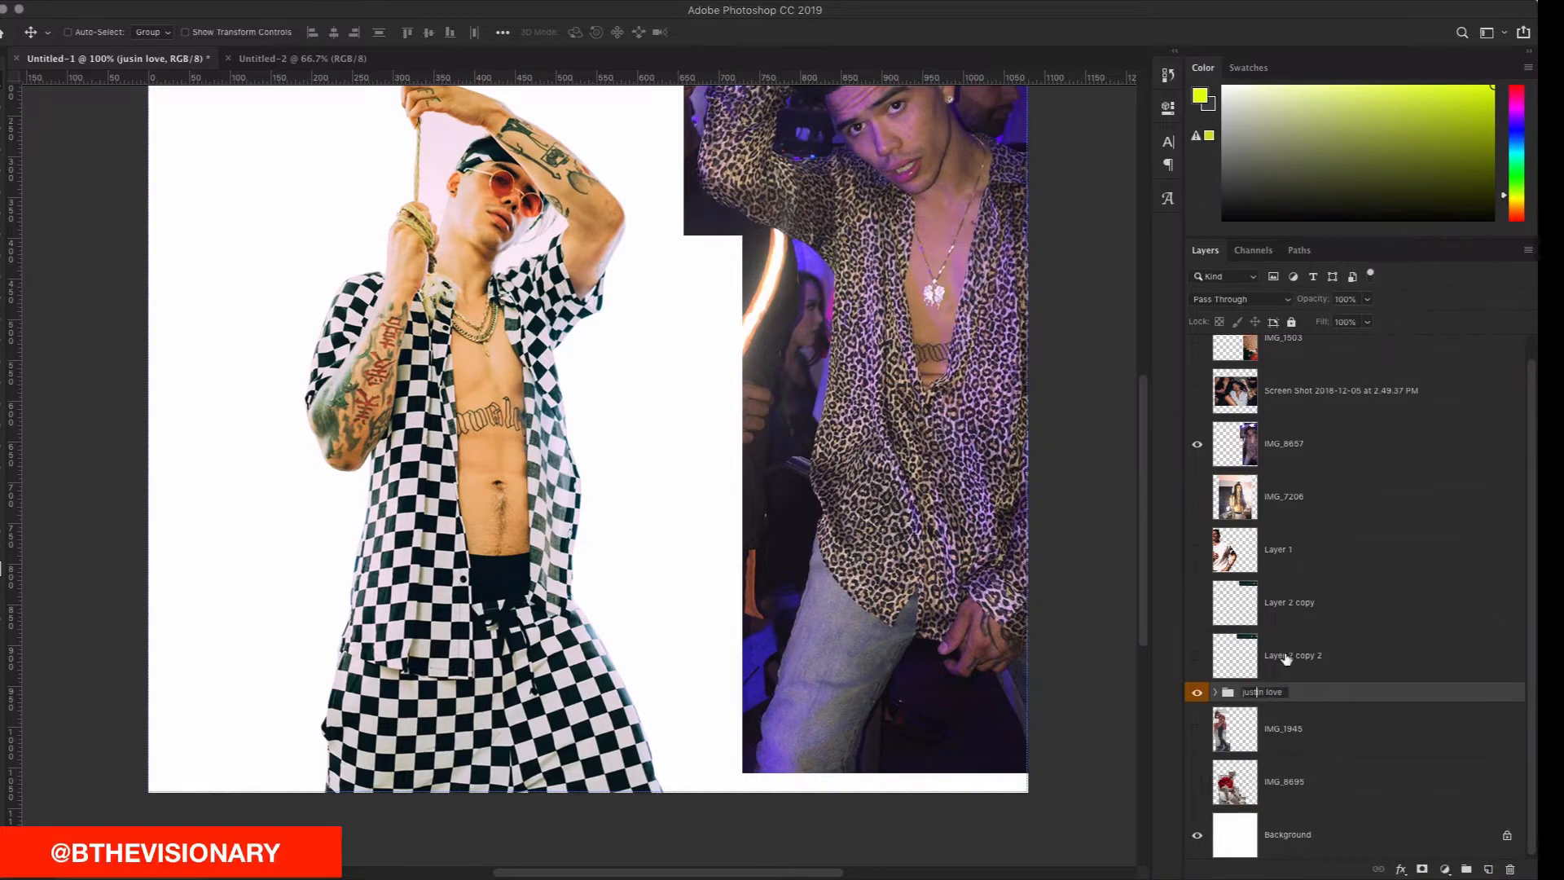
{"action": "key", "text": "Return"}
Step: Check the Screen Shot and IMG_1503 layers, then shift the leopard-shirt photo slightly left
{"action": "scroll", "coordinate": [1274, 673], "scroll_direction": "up", "scroll_amount": 2}
{"action": "left_click", "coordinate": [1198, 416]}
{"action": "scroll", "coordinate": [811, 432], "scroll_direction": "up", "scroll_amount": 5}
{"action": "scroll", "coordinate": [813, 435], "scroll_direction": "down", "scroll_amount": 4}
{"action": "left_click", "coordinate": [1198, 417]}
{"action": "left_click", "coordinate": [1201, 364]}
{"action": "left_click", "coordinate": [1200, 363]}
{"action": "scroll", "coordinate": [989, 406], "scroll_direction": "left", "scroll_amount": 3}
{"action": "scroll", "coordinate": [953, 412], "scroll_direction": "right", "scroll_amount": 4}
{"action": "mouse_move", "coordinate": [950, 414]}
{"action": "left_mouse_down"}
{"action": "mouse_move", "coordinate": [866, 449]}
{"action": "mouse_move", "coordinate": [926, 413]}
{"action": "left_mouse_up"}
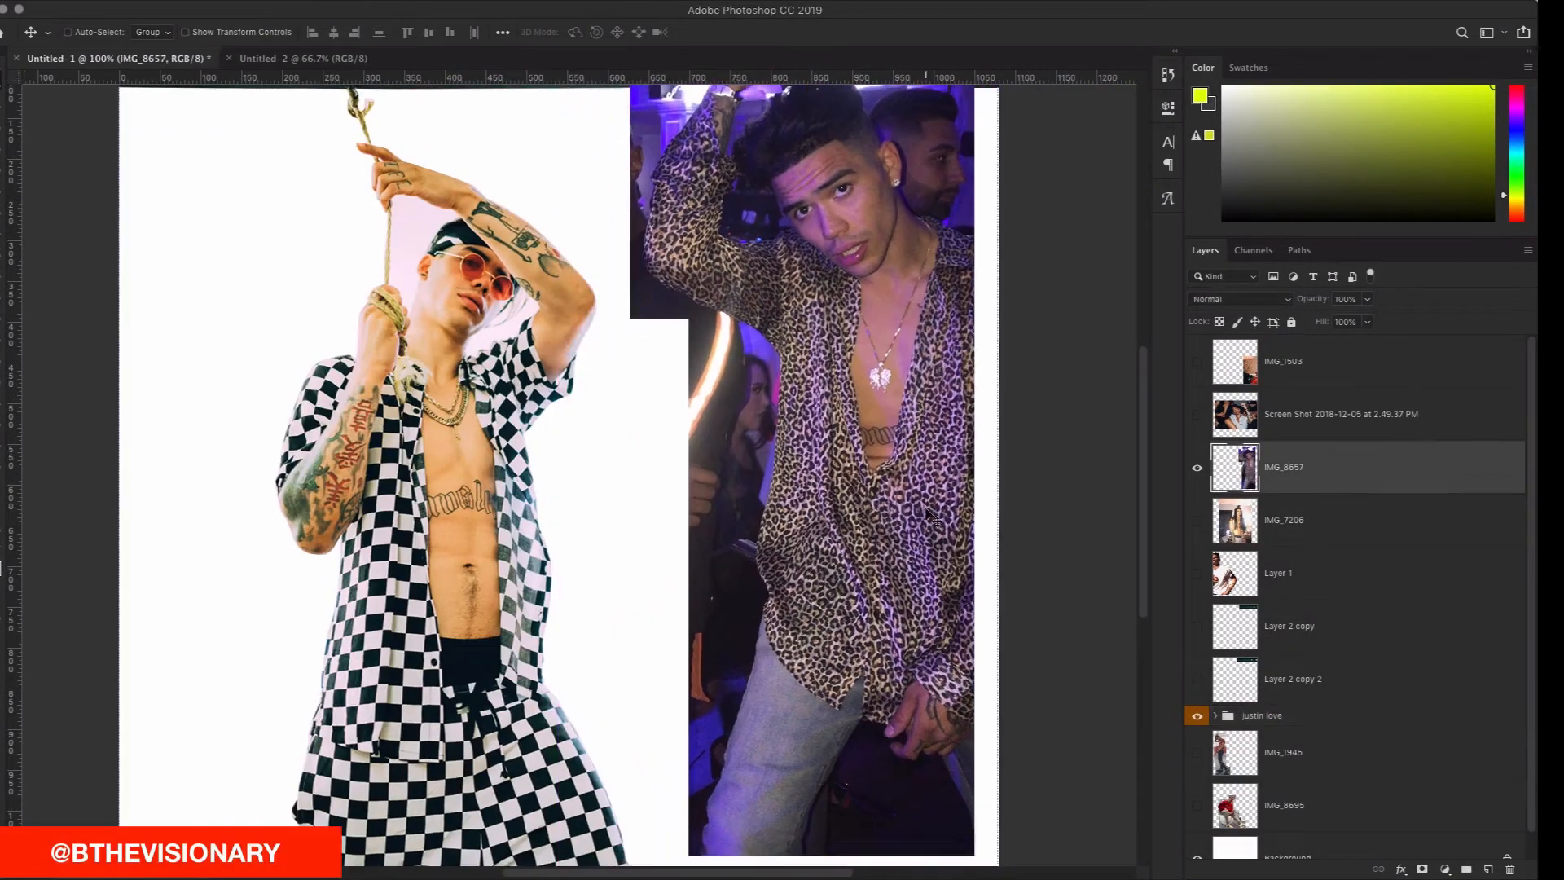
Step: Lasso-trace the man's outline from the jeans edge, around his head and hair, down the leopard sleeve
{"action": "key", "text": "l"}
{"action": "mouse_move", "coordinate": [803, 864]}
{"action": "left_mouse_down"}
{"action": "mouse_move", "coordinate": [860, 720]}
{"action": "mouse_move", "coordinate": [906, 731]}
{"action": "mouse_move", "coordinate": [892, 747]}
{"action": "mouse_move", "coordinate": [911, 763]}
{"action": "mouse_move", "coordinate": [940, 759]}
{"action": "mouse_move", "coordinate": [977, 829]}
{"action": "mouse_move", "coordinate": [985, 360]}
{"action": "mouse_move", "coordinate": [979, 378]}
{"action": "mouse_move", "coordinate": [920, 358]}
{"action": "mouse_move", "coordinate": [903, 295]}
{"action": "left_mouse_up"}
{"action": "scroll", "coordinate": [989, 359], "scroll_direction": "up", "scroll_amount": 3}
{"action": "mouse_move", "coordinate": [890, 286]}
{"action": "left_mouse_down"}
{"action": "mouse_move", "coordinate": [848, 217]}
{"action": "mouse_move", "coordinate": [889, 296]}
{"action": "mouse_move", "coordinate": [898, 284]}
{"action": "mouse_move", "coordinate": [858, 241]}
{"action": "mouse_move", "coordinate": [759, 222]}
{"action": "mouse_move", "coordinate": [639, 321]}
{"action": "mouse_move", "coordinate": [676, 316]}
{"action": "mouse_move", "coordinate": [700, 347]}
{"action": "mouse_move", "coordinate": [624, 387]}
{"action": "mouse_move", "coordinate": [544, 491]}
{"action": "mouse_move", "coordinate": [528, 505]}
{"action": "mouse_move", "coordinate": [516, 490]}
{"action": "mouse_move", "coordinate": [439, 595]}
{"action": "left_mouse_up"}
{"action": "scroll", "coordinate": [852, 244], "scroll_direction": "up", "scroll_amount": 3}
{"action": "scroll", "coordinate": [538, 497], "scroll_direction": "down", "scroll_amount": 1}
{"action": "left_click", "coordinate": [431, 588]}
{"action": "mouse_move", "coordinate": [387, 664]}
{"action": "left_mouse_down"}
{"action": "mouse_move", "coordinate": [336, 664]}
{"action": "mouse_move", "coordinate": [526, 506]}
{"action": "left_mouse_up"}
{"action": "left_click", "coordinate": [513, 544]}
{"action": "left_click", "coordinate": [522, 573]}
{"action": "left_click", "coordinate": [510, 631]}
Step: Continue the outline along the sleeve's lower edge and jeans bottom, closing the selection around the man
{"action": "scroll", "coordinate": [500, 691], "scroll_direction": "down", "scroll_amount": 5}
{"action": "mouse_move", "coordinate": [580, 576]}
{"action": "left_mouse_down"}
{"action": "mouse_move", "coordinate": [758, 680]}
{"action": "mouse_move", "coordinate": [827, 710]}
{"action": "mouse_move", "coordinate": [865, 704]}
{"action": "mouse_move", "coordinate": [951, 772]}
{"action": "left_mouse_up"}
{"action": "scroll", "coordinate": [815, 705], "scroll_direction": "down", "scroll_amount": 1}
{"action": "scroll", "coordinate": [836, 472], "scroll_direction": "down", "scroll_amount": 5}
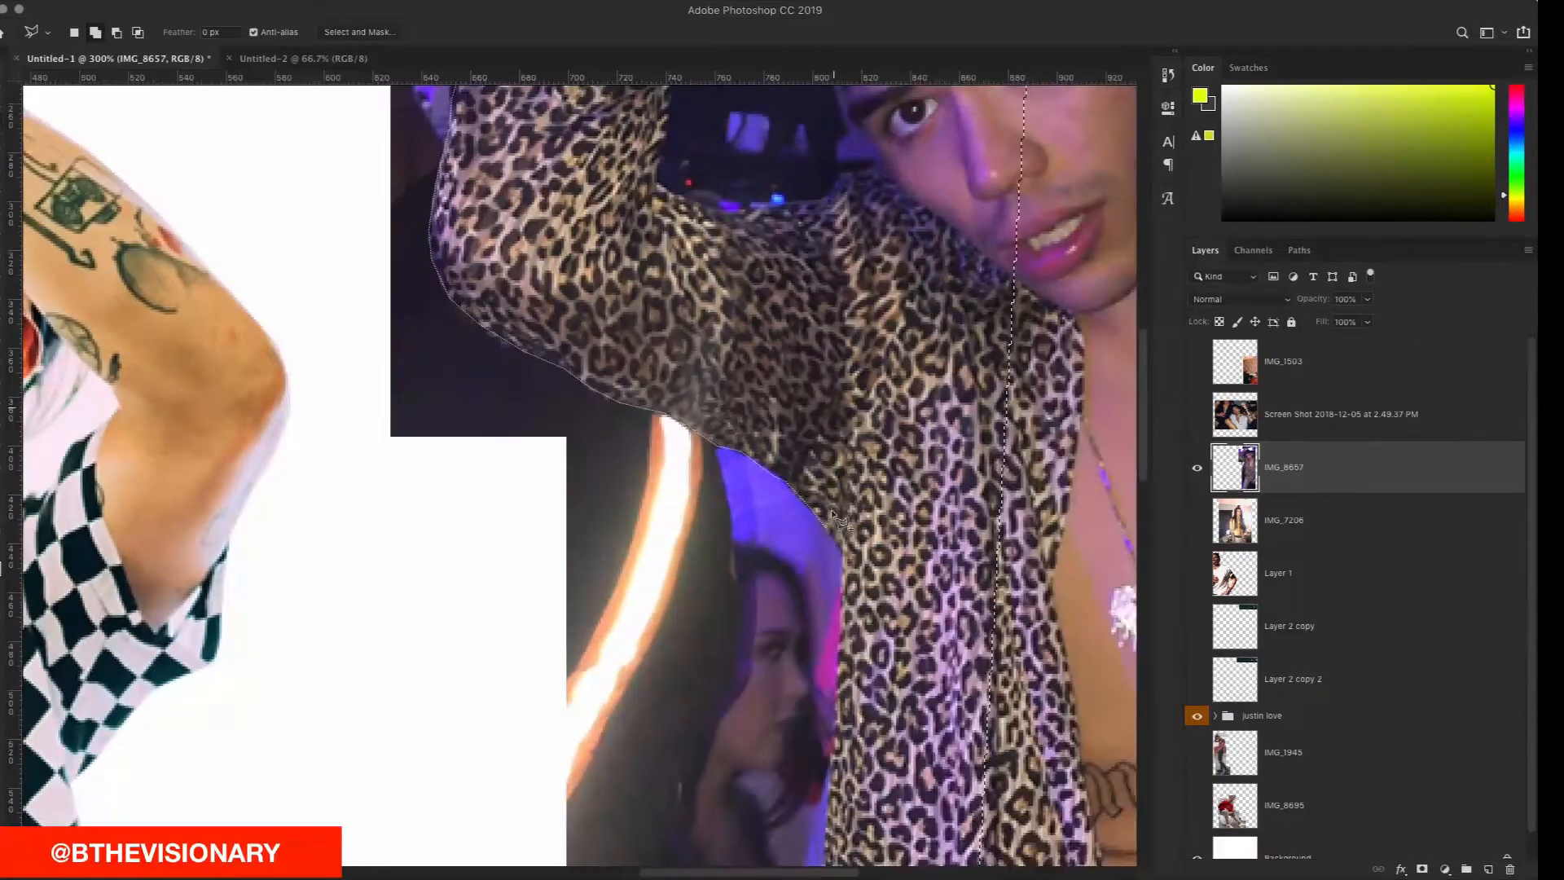
{"action": "scroll", "coordinate": [845, 689], "scroll_direction": "down", "scroll_amount": 7}
{"action": "scroll", "coordinate": [832, 440], "scroll_direction": "down", "scroll_amount": 3}
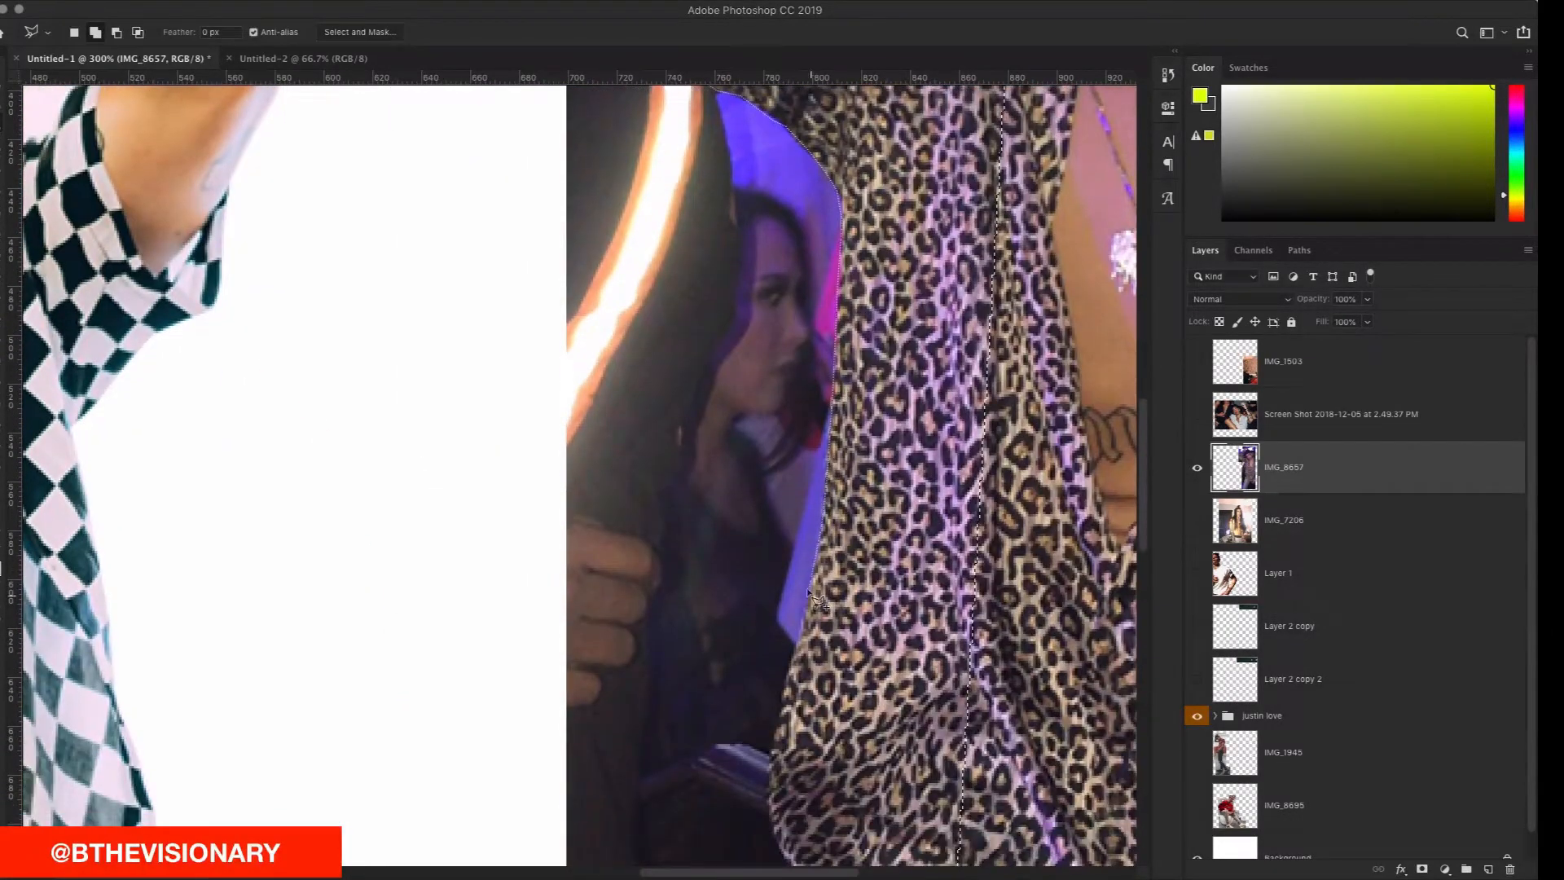
{"action": "scroll", "coordinate": [806, 522], "scroll_direction": "down", "scroll_amount": 5}
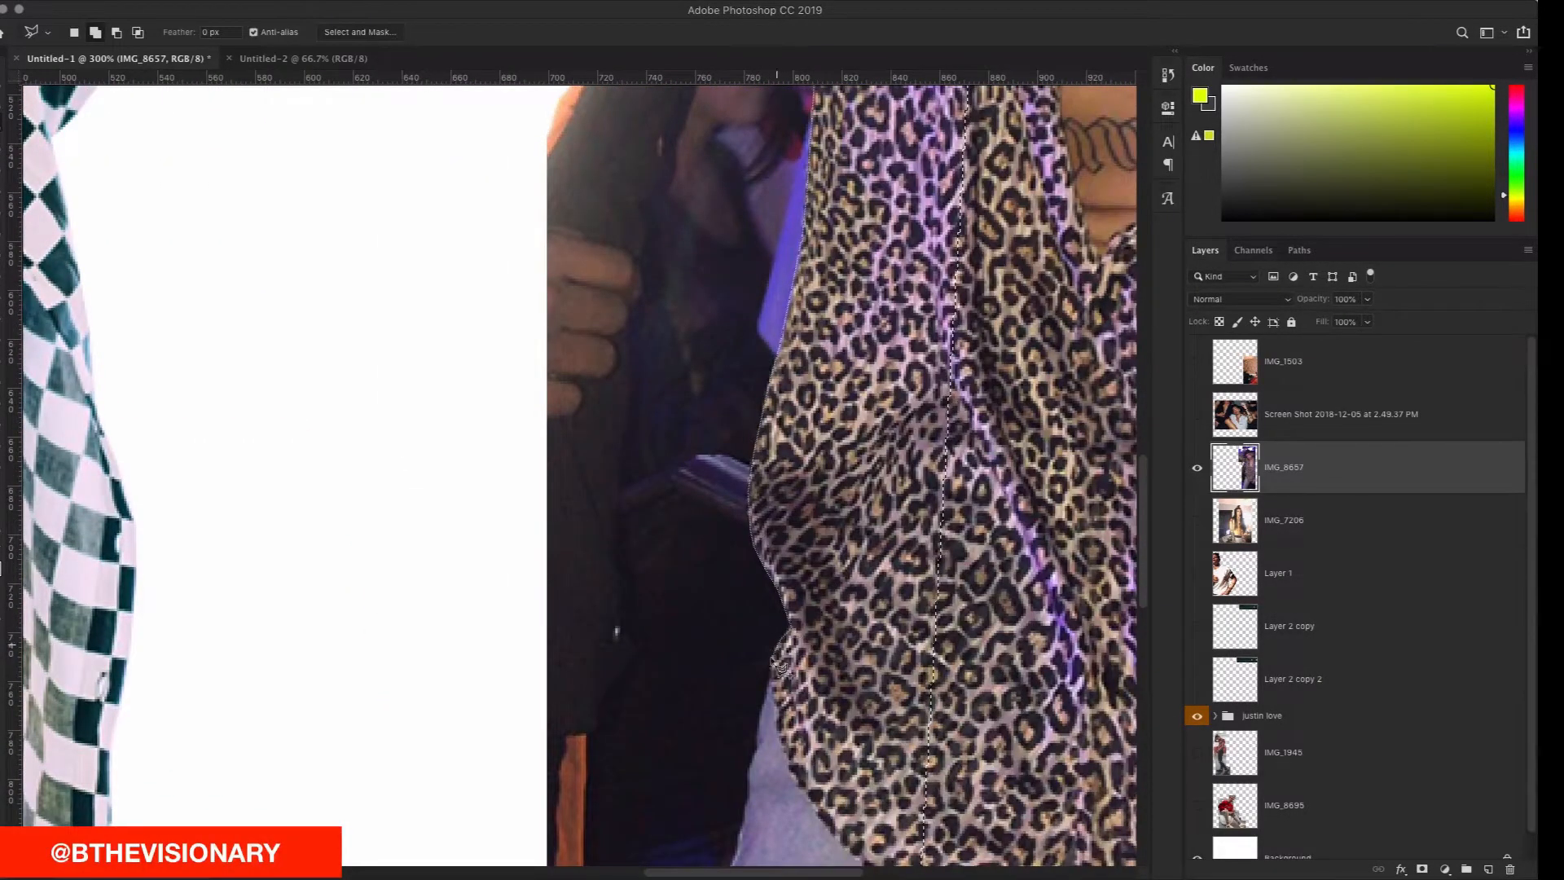
{"action": "scroll", "coordinate": [787, 603], "scroll_direction": "down", "scroll_amount": 3}
{"action": "scroll", "coordinate": [822, 707], "scroll_direction": "down", "scroll_amount": 5}
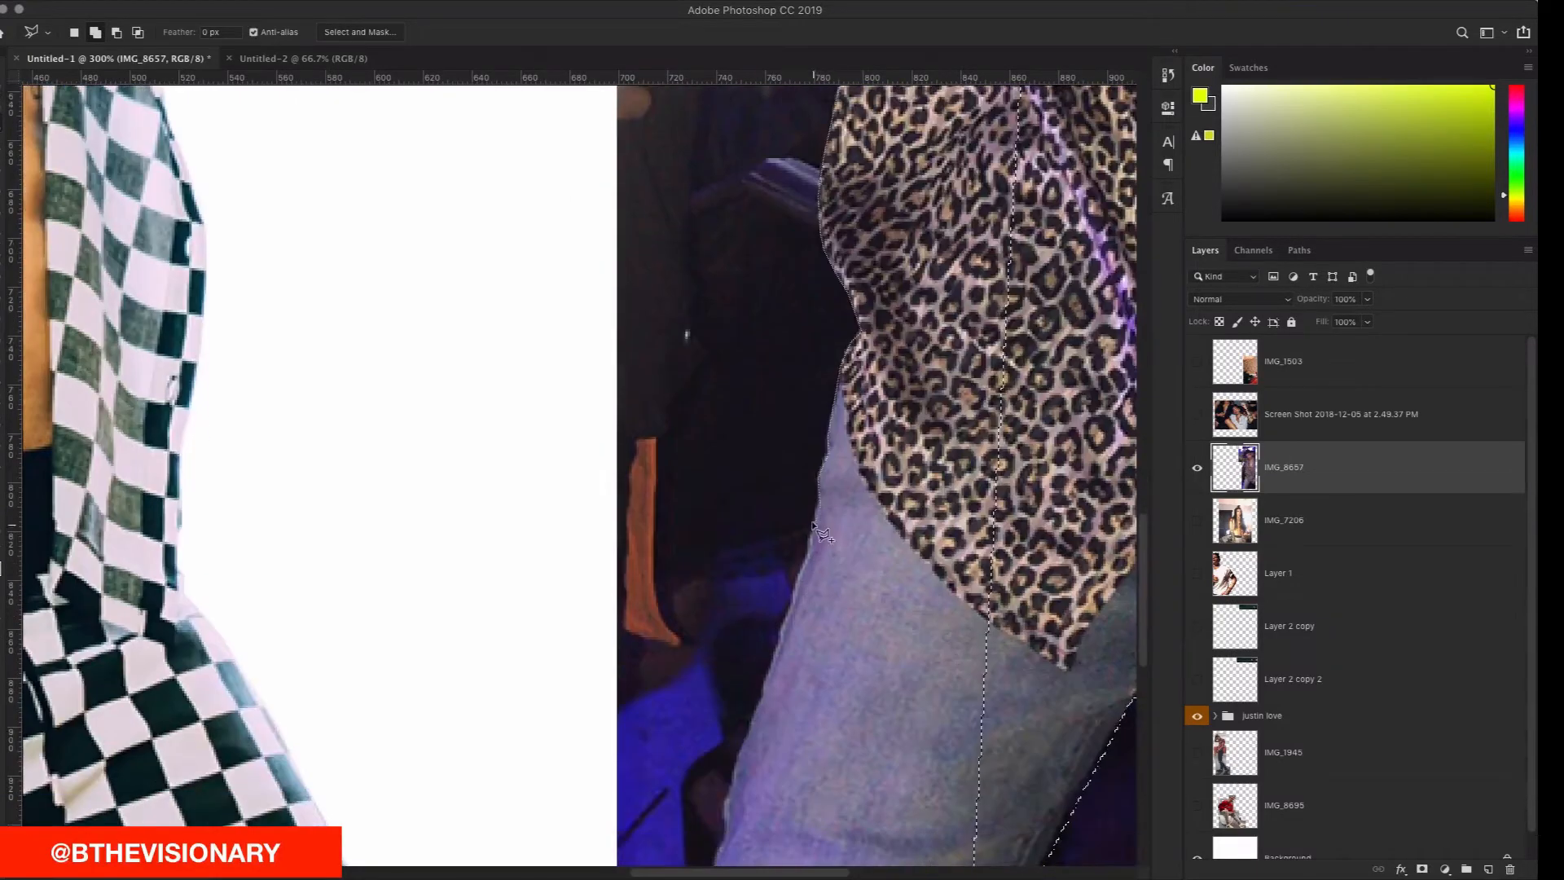
{"action": "scroll", "coordinate": [761, 709], "scroll_direction": "down", "scroll_amount": 5}
{"action": "scroll", "coordinate": [713, 644], "scroll_direction": "down", "scroll_amount": 1}
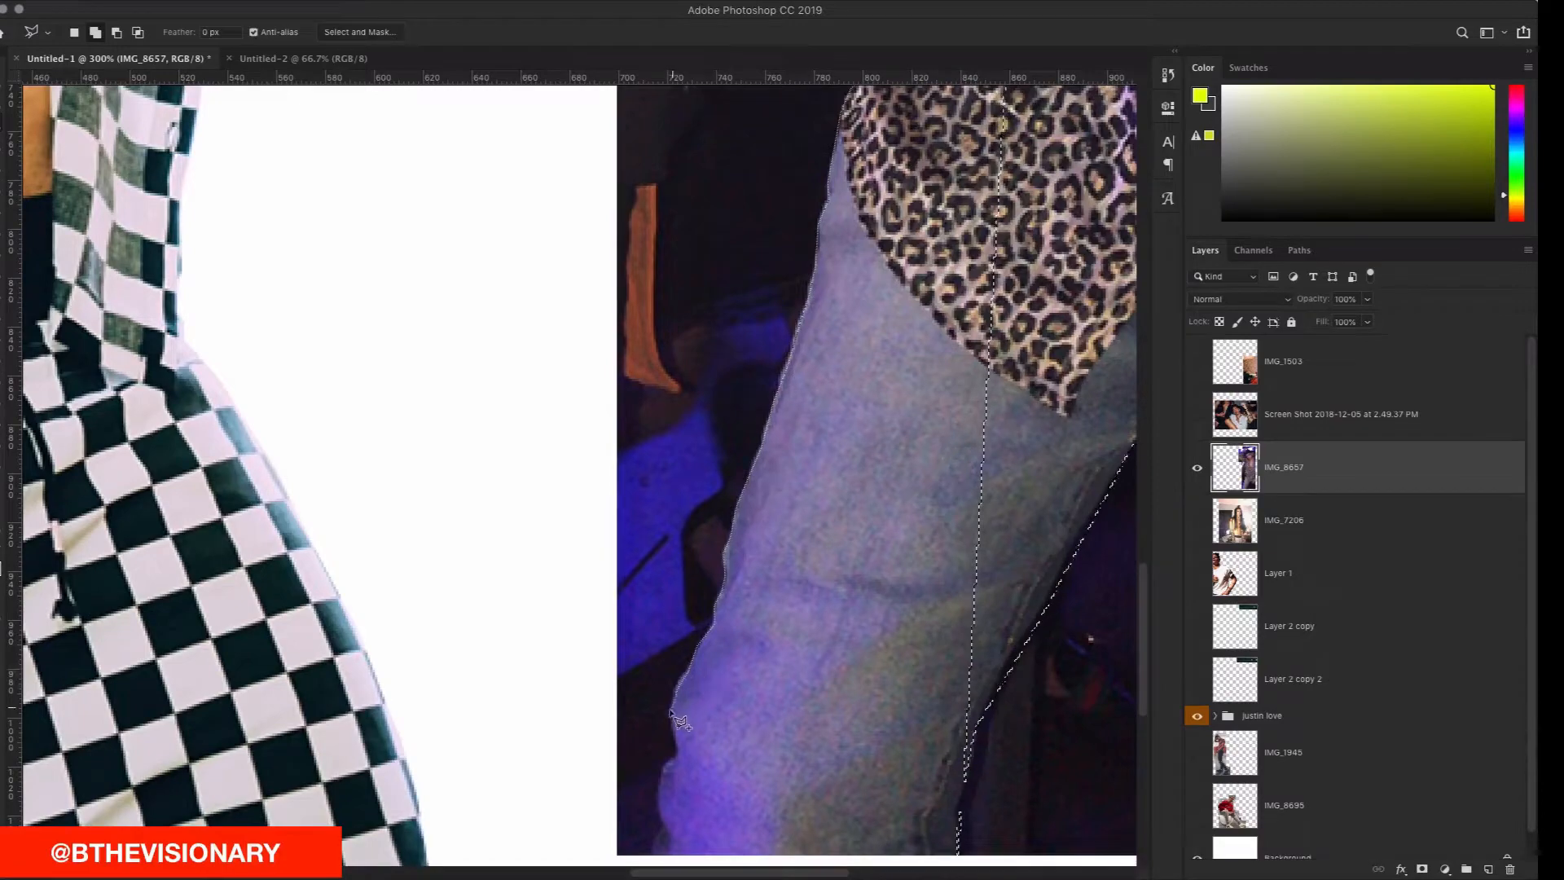
{"action": "scroll", "coordinate": [664, 778], "scroll_direction": "down", "scroll_amount": 1}
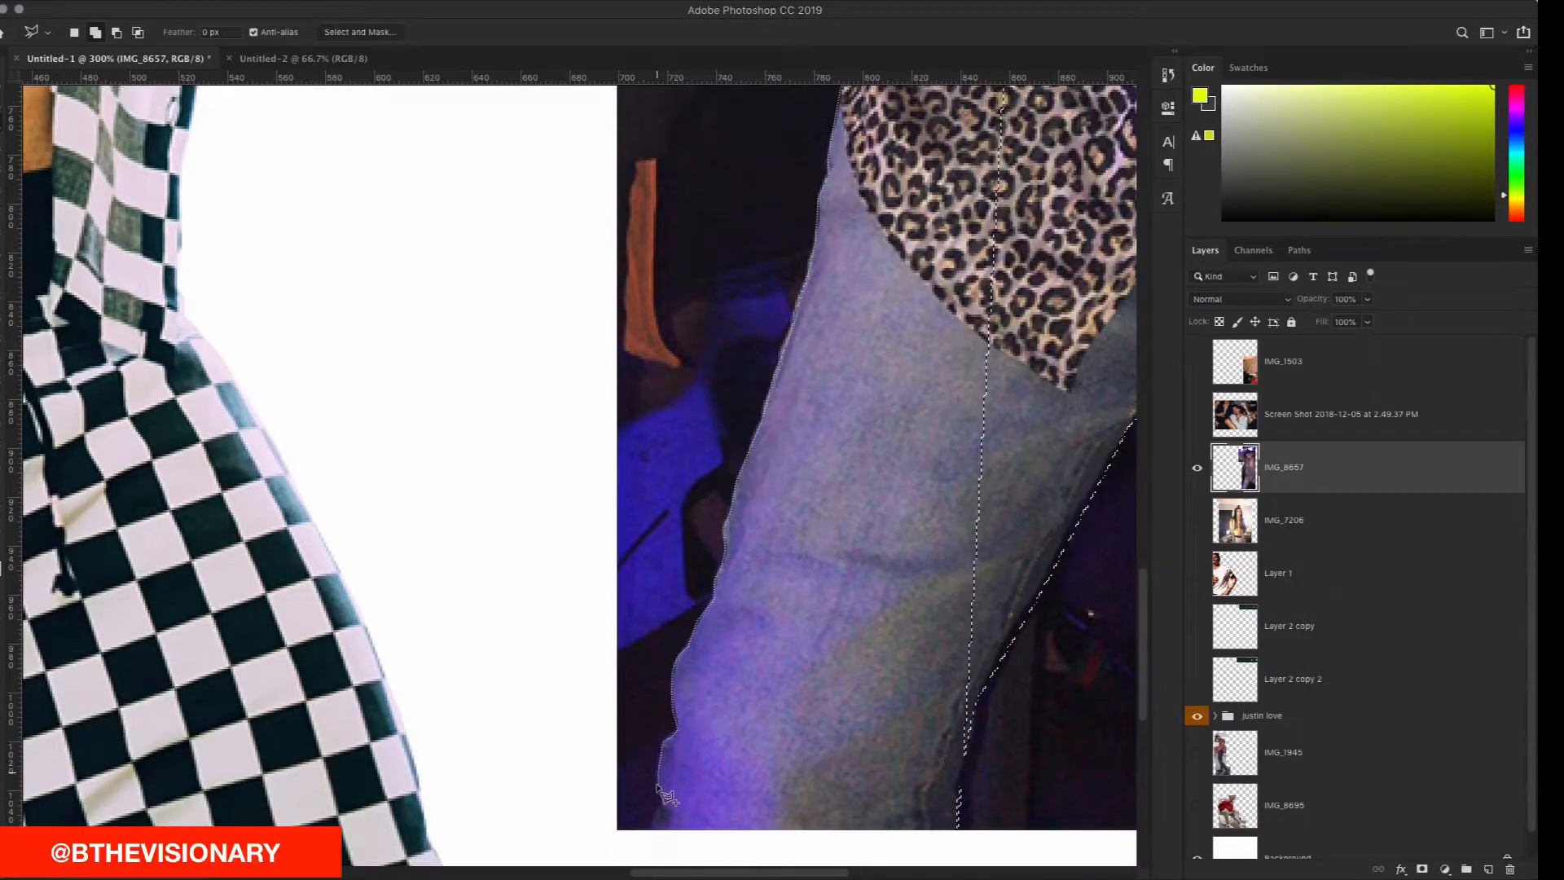
{"action": "left_click", "coordinate": [650, 824]}
{"action": "scroll", "coordinate": [651, 826], "scroll_direction": "right", "scroll_amount": 7}
{"action": "left_click", "coordinate": [656, 834]}
{"action": "double_click", "coordinate": [678, 699]}
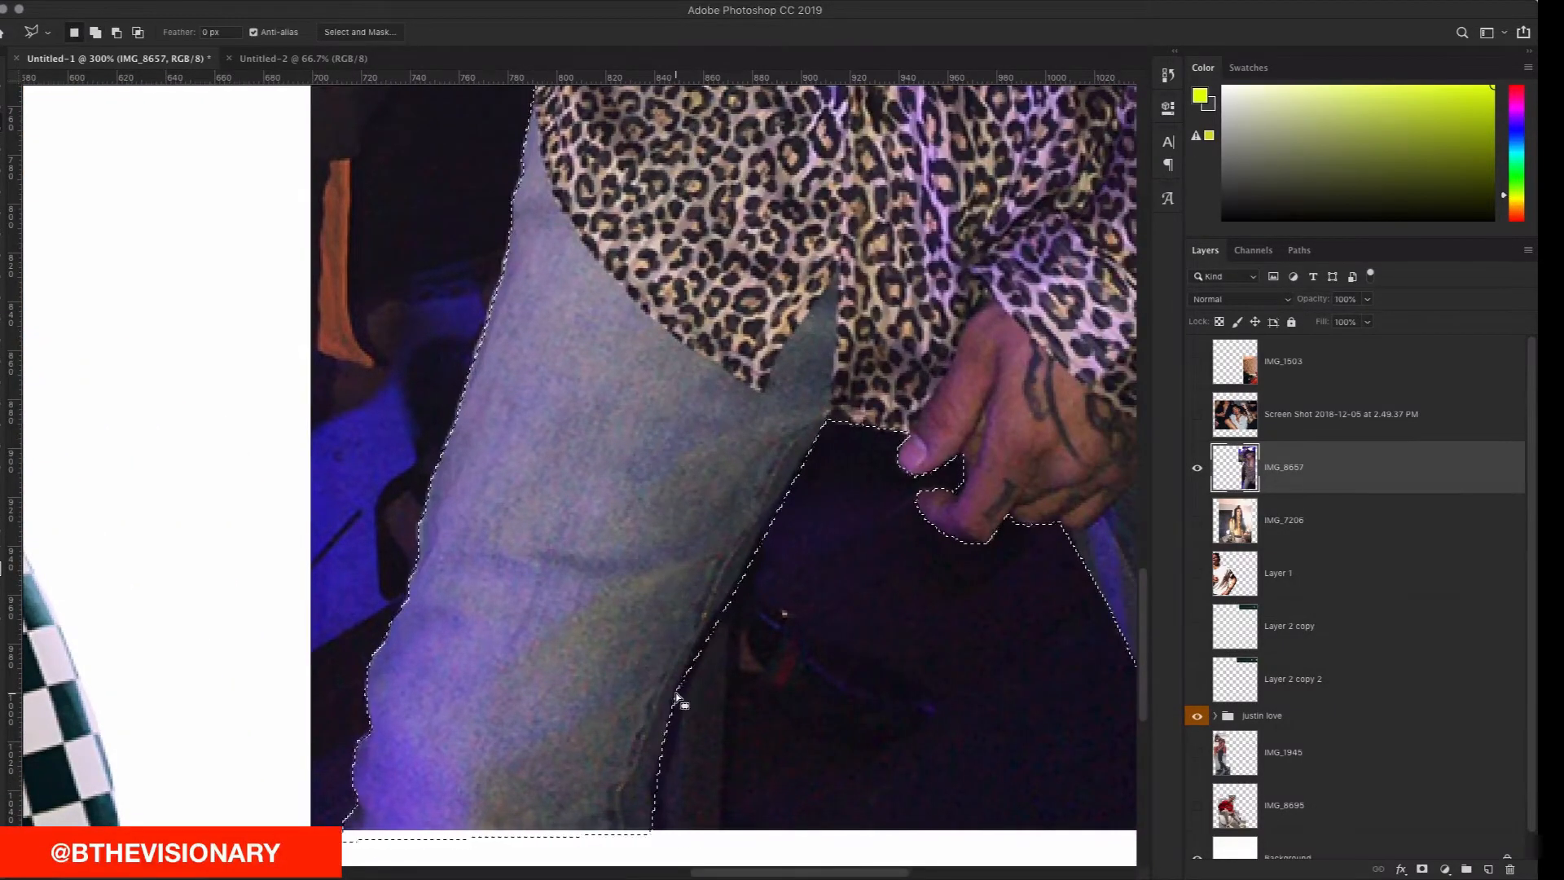
{"action": "scroll", "coordinate": [677, 698], "scroll_direction": "up", "scroll_amount": 20}
{"action": "scroll", "coordinate": [676, 699], "scroll_direction": "right", "scroll_amount": 7}
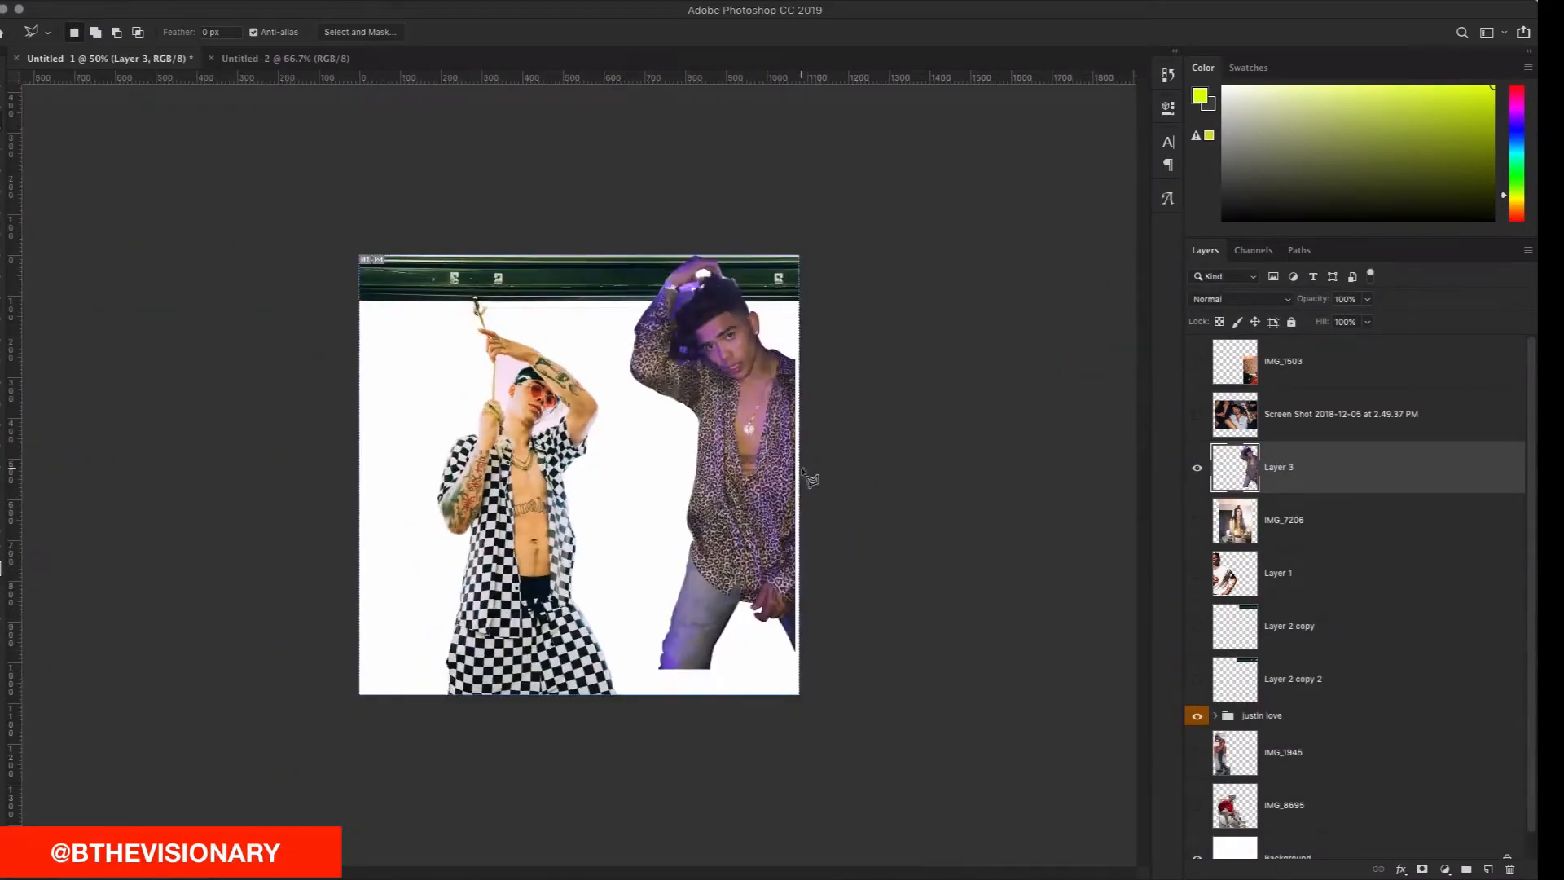
Step: Free-transform the cut-out man, moving him down-right and tilting him about 4° clockwise
{"action": "key", "text": "super+t"}
{"action": "left_click_drag", "start_coordinate": [738, 409], "coordinate": [744, 439]}
{"action": "left_click_drag", "start_coordinate": [827, 325], "coordinate": [850, 342]}
{"action": "left_click_drag", "start_coordinate": [766, 480], "coordinate": [773, 496]}
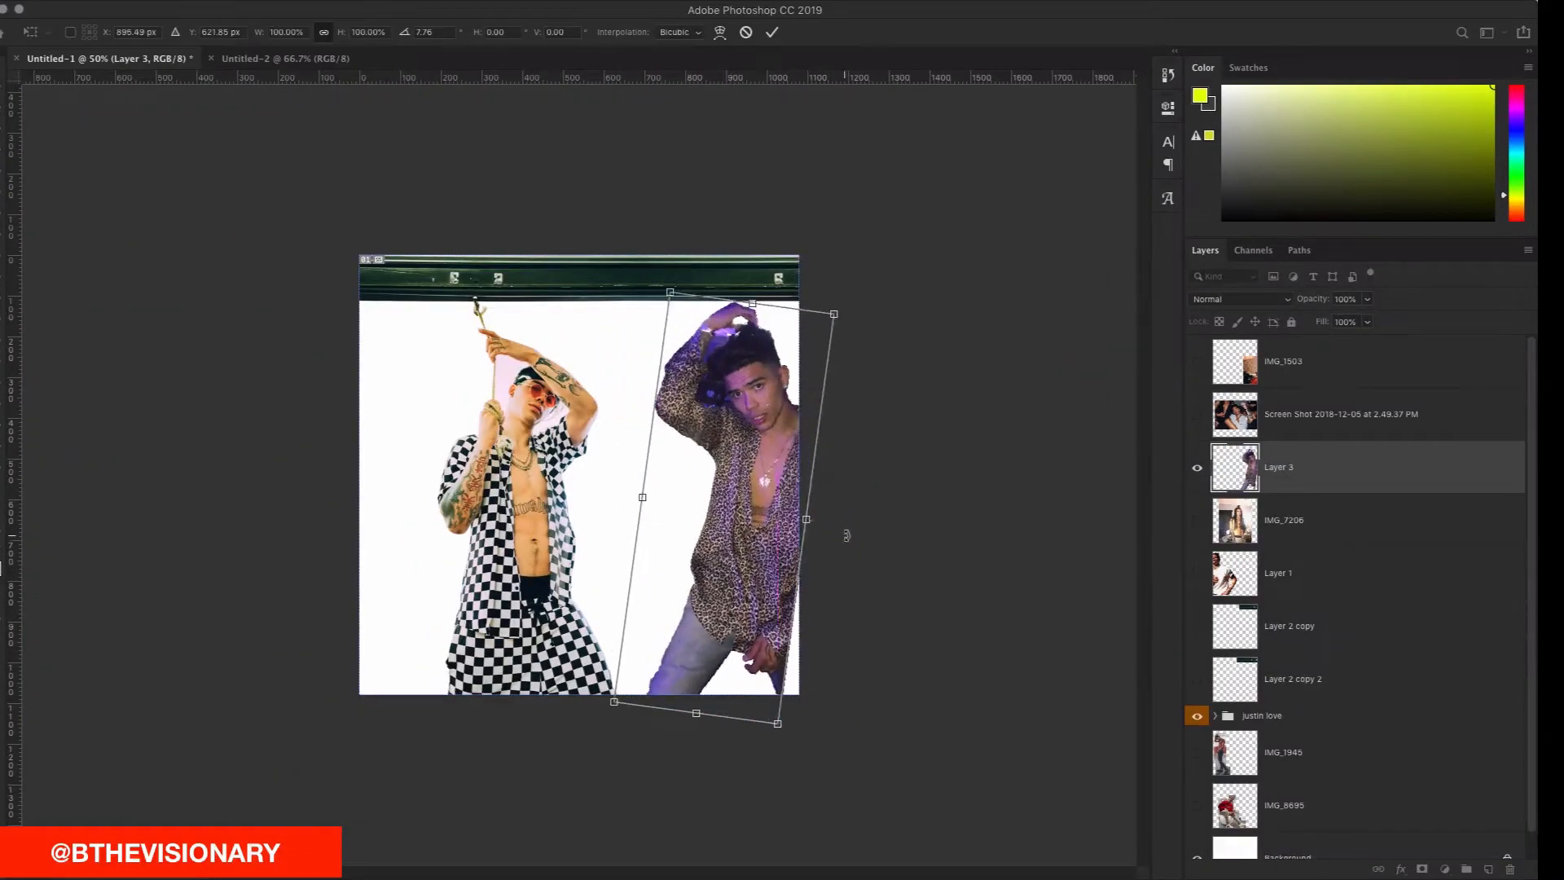
{"action": "left_click_drag", "start_coordinate": [838, 535], "coordinate": [839, 527]}
{"action": "left_click_drag", "start_coordinate": [772, 524], "coordinate": [779, 530]}
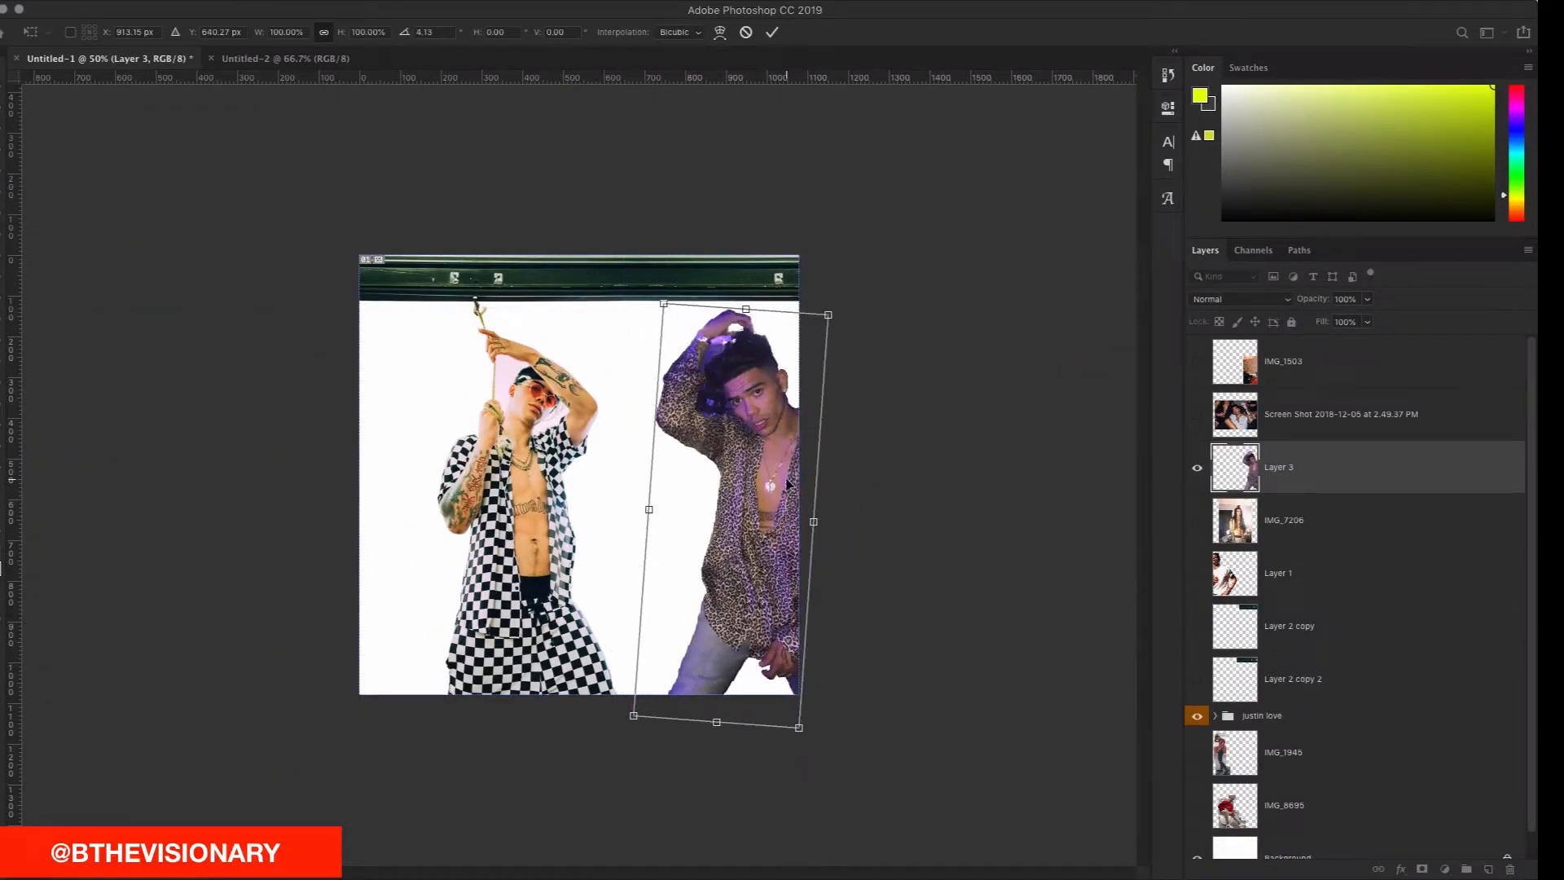
{"action": "key", "text": "super+plus"}
{"action": "key", "text": "super+plus"}
{"action": "key", "text": "super+plus"}
{"action": "key", "text": "Return"}
{"action": "mouse_move", "coordinate": [1128, 199]}
{"action": "left_mouse_down"}
{"action": "mouse_move", "coordinate": [921, 375]}
{"action": "mouse_move", "coordinate": [977, 387]}
{"action": "left_mouse_up"}
Step: Cut away the dark gap beside the leopard-shirt man's face and collar on Layer 3
{"action": "left_click", "coordinate": [936, 334]}
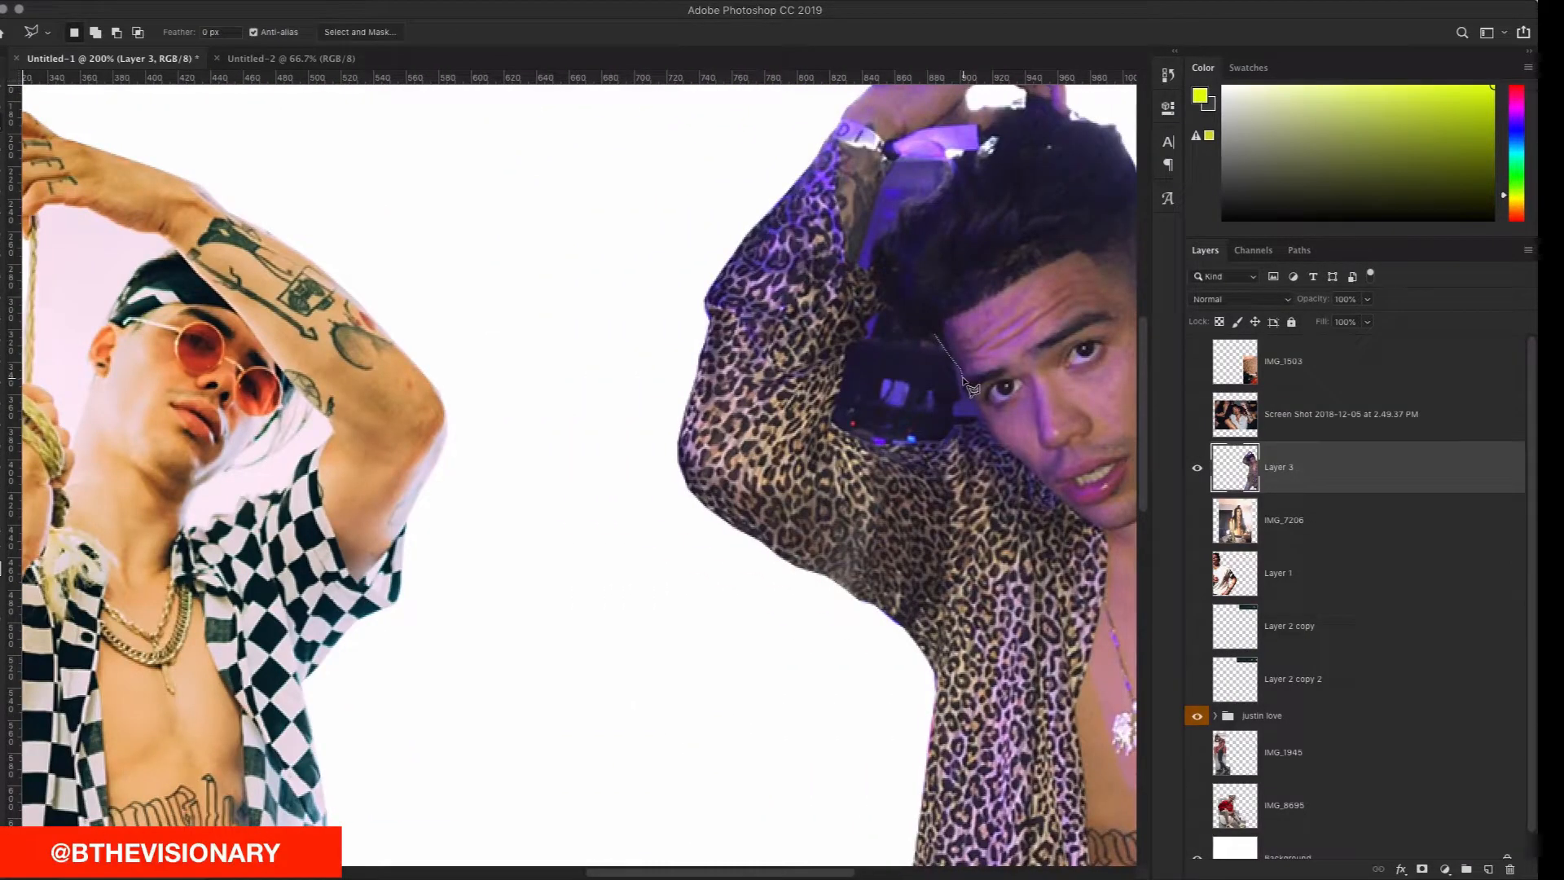
{"action": "scroll", "coordinate": [964, 376], "scroll_direction": "left", "scroll_amount": 5}
{"action": "scroll", "coordinate": [977, 371], "scroll_direction": "right", "scroll_amount": 4}
{"action": "left_click", "coordinate": [990, 369]}
{"action": "left_click", "coordinate": [993, 388]}
{"action": "left_click", "coordinate": [1003, 399]}
{"action": "left_click", "coordinate": [1012, 418]}
{"action": "left_click", "coordinate": [984, 425]}
{"action": "left_click", "coordinate": [975, 440]}
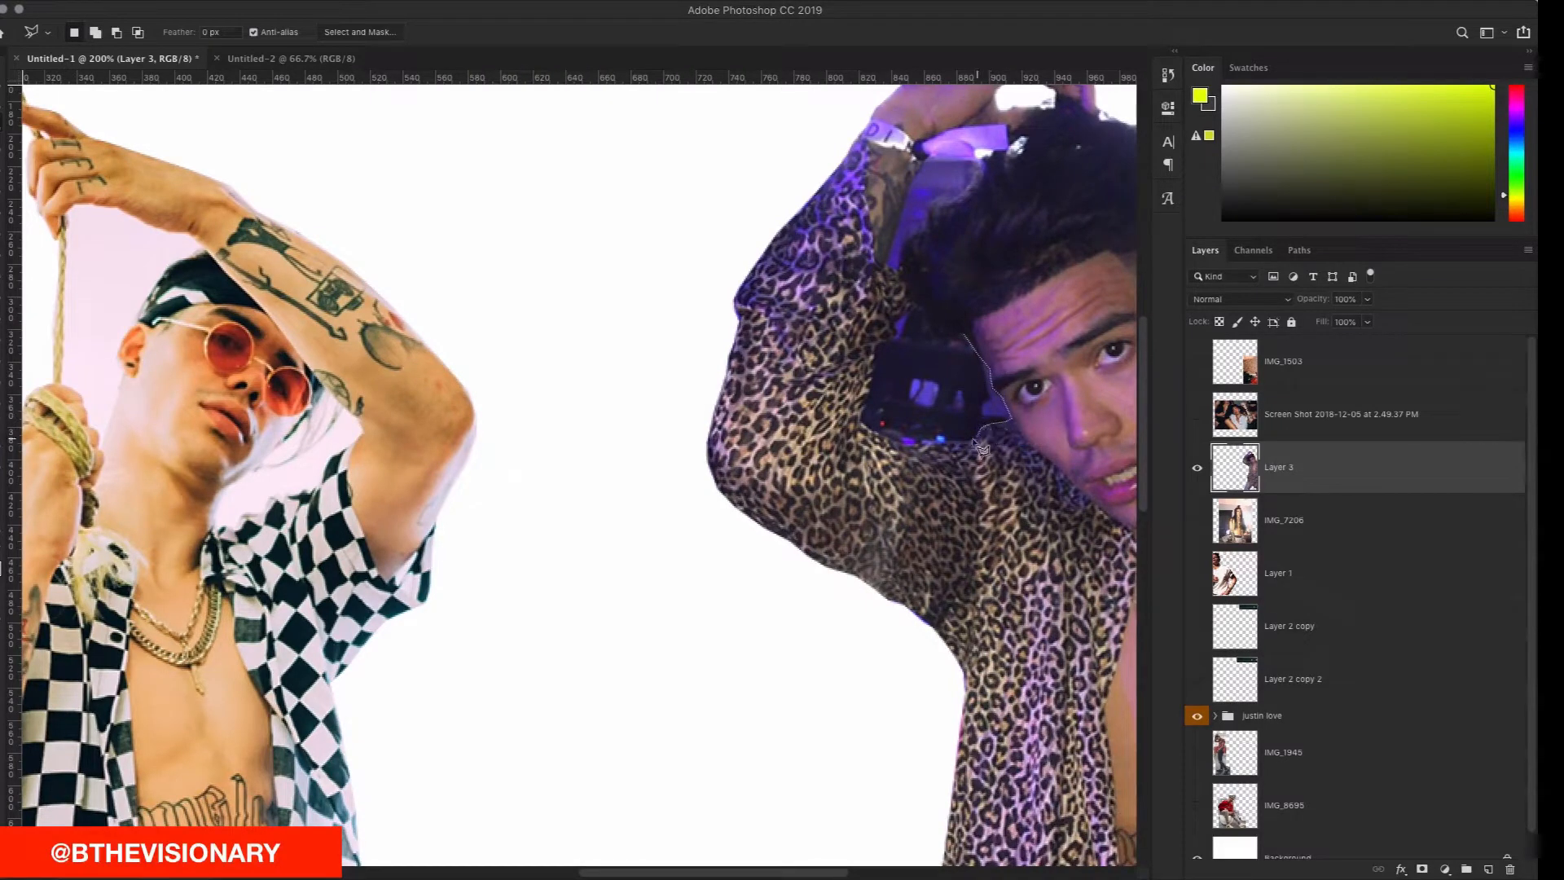
{"action": "left_click", "coordinate": [904, 446]}
{"action": "left_click", "coordinate": [862, 420]}
{"action": "left_click", "coordinate": [874, 348]}
{"action": "left_click", "coordinate": [894, 337]}
{"action": "left_click", "coordinate": [897, 325]}
{"action": "left_click", "coordinate": [961, 365]}
{"action": "key", "text": "Delete"}
Step: Delete the leftover dark background between his arm edge and hair
{"action": "scroll", "coordinate": [960, 365], "scroll_direction": "up", "scroll_amount": 8}
{"action": "scroll", "coordinate": [961, 365], "scroll_direction": "right", "scroll_amount": 2}
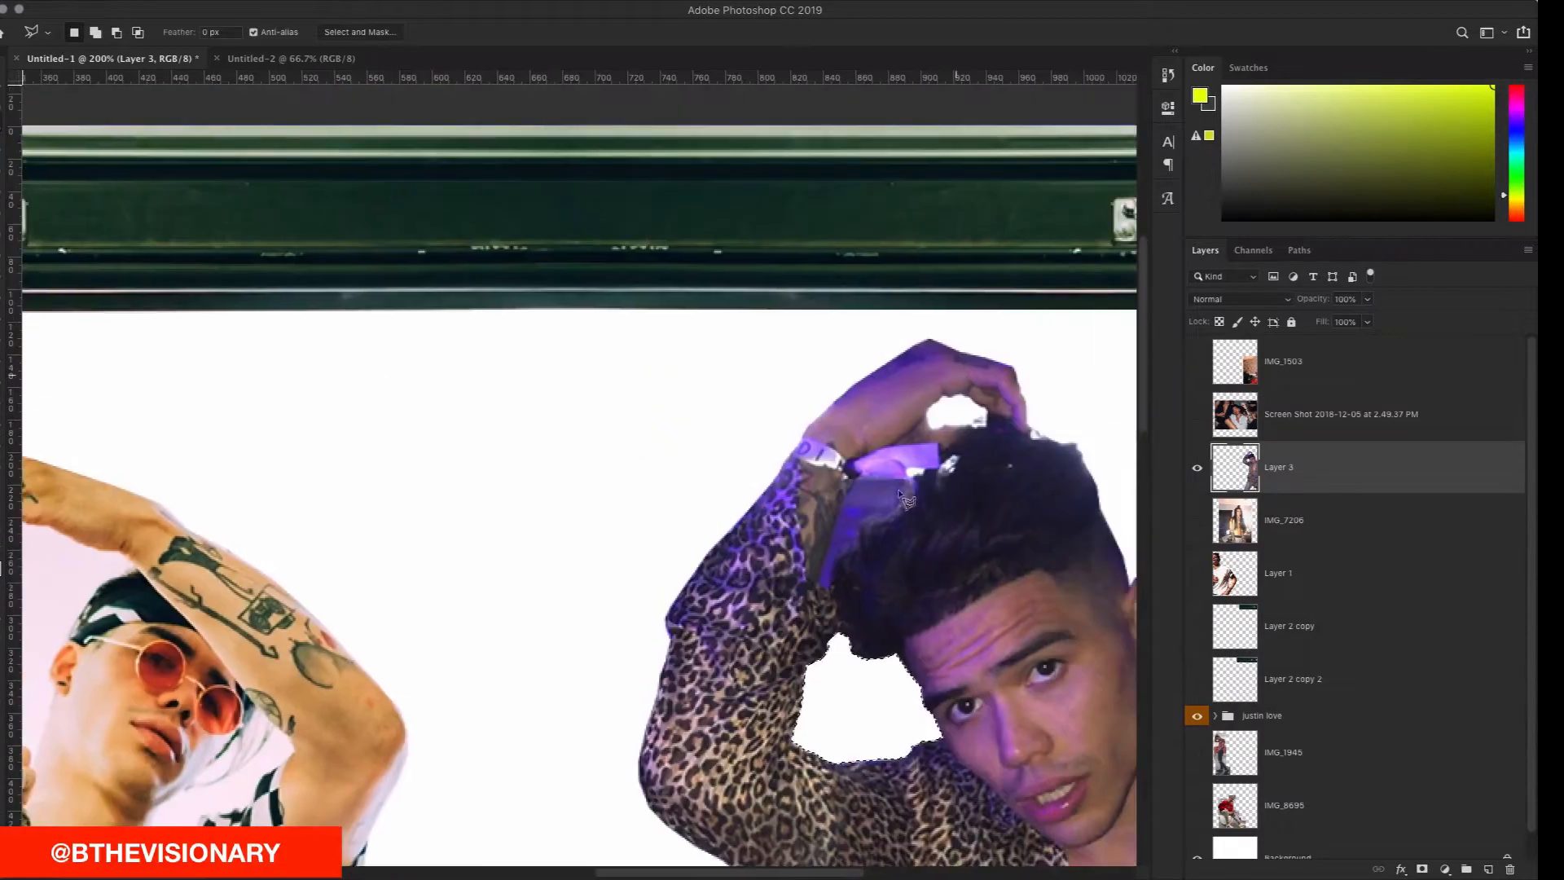
{"action": "mouse_move", "coordinate": [833, 581]}
{"action": "left_mouse_down"}
{"action": "mouse_move", "coordinate": [868, 519]}
{"action": "mouse_move", "coordinate": [907, 506]}
{"action": "mouse_move", "coordinate": [942, 450]}
{"action": "mouse_move", "coordinate": [852, 464]}
{"action": "mouse_move", "coordinate": [842, 512]}
{"action": "left_mouse_up"}
{"action": "left_click", "coordinate": [840, 511]}
{"action": "left_click", "coordinate": [822, 581]}
{"action": "left_click", "coordinate": [830, 586]}
{"action": "key", "text": "Delete"}
Step: Show the Layer 1 white-T-shirt figure and drag it into the collage
{"action": "scroll", "coordinate": [852, 569], "scroll_direction": "down", "scroll_amount": 8}
{"action": "scroll", "coordinate": [852, 568], "scroll_direction": "right", "scroll_amount": 5}
{"action": "scroll", "coordinate": [853, 568], "scroll_direction": "up", "scroll_amount": 7}
{"action": "scroll", "coordinate": [858, 574], "scroll_direction": "down", "scroll_amount": 8}
{"action": "key", "text": "super+minus"}
{"action": "key", "text": "super+minus"}
{"action": "left_click", "coordinate": [1197, 574]}
{"action": "left_click", "coordinate": [1344, 580]}
{"action": "key", "text": "v"}
{"action": "left_click_drag", "start_coordinate": [303, 387], "coordinate": [376, 502]}
Step: Scale the figure to 51.53% at lower left, then show and select IMG_8695
{"action": "key", "text": "super+t"}
{"action": "left_click_drag", "start_coordinate": [680, 308], "coordinate": [589, 445]}
{"action": "left_click_drag", "start_coordinate": [488, 557], "coordinate": [391, 596]}
{"action": "left_click_drag", "start_coordinate": [494, 487], "coordinate": [503, 472]}
{"action": "left_click", "coordinate": [773, 32]}
{"action": "left_click", "coordinate": [1197, 807]}
{"action": "left_click", "coordinate": [1303, 806]}
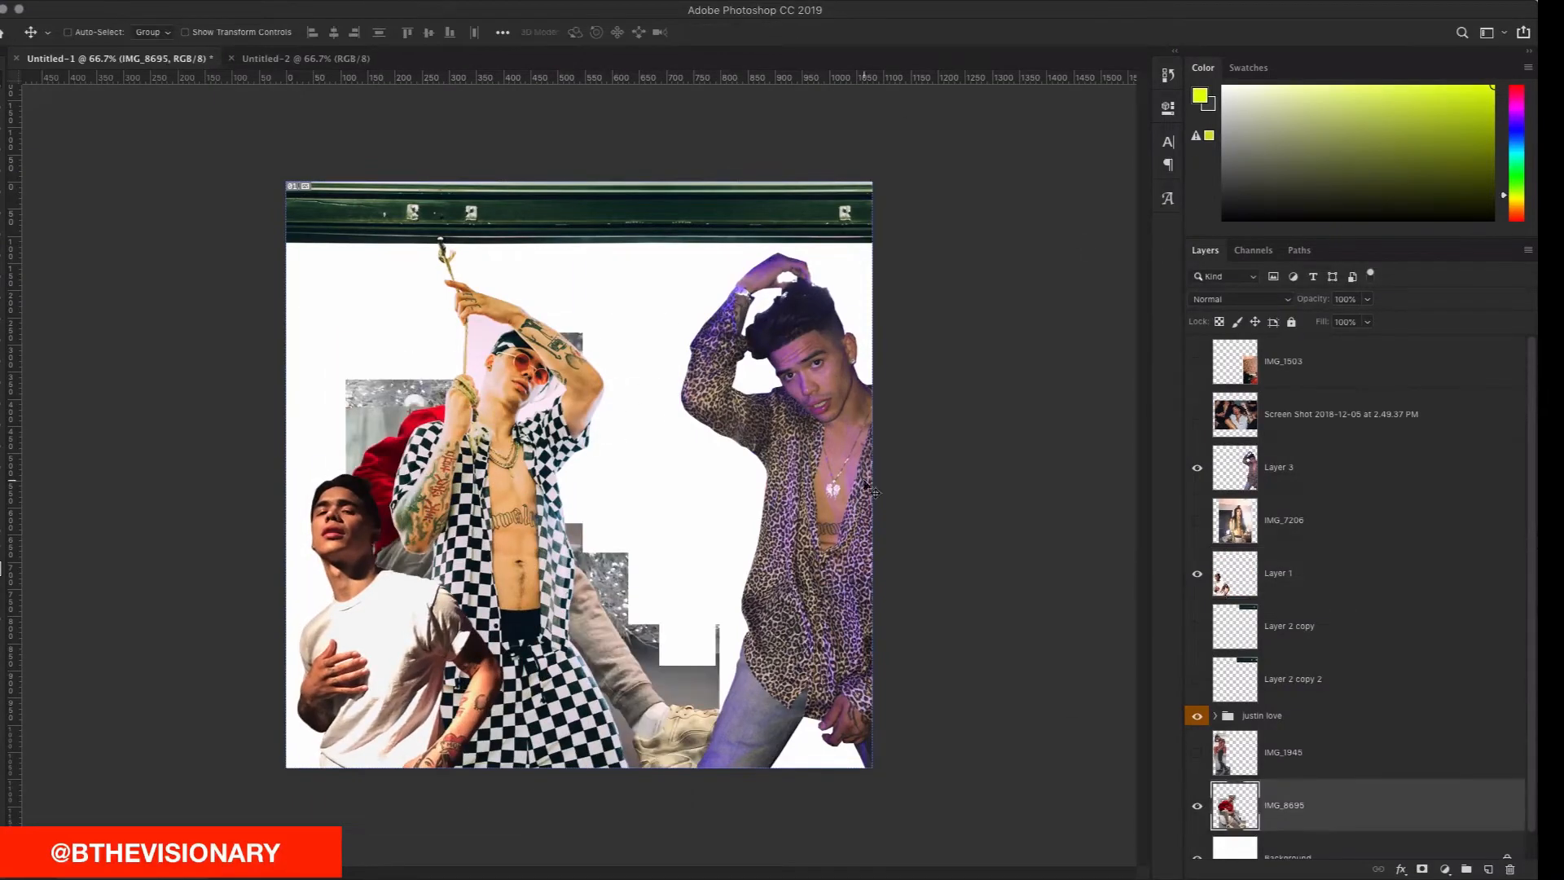
{"action": "left_click", "coordinate": [1281, 722]}
{"action": "key", "text": "shift+super+bracketright"}
{"action": "left_click_drag", "start_coordinate": [597, 452], "coordinate": [535, 452]}
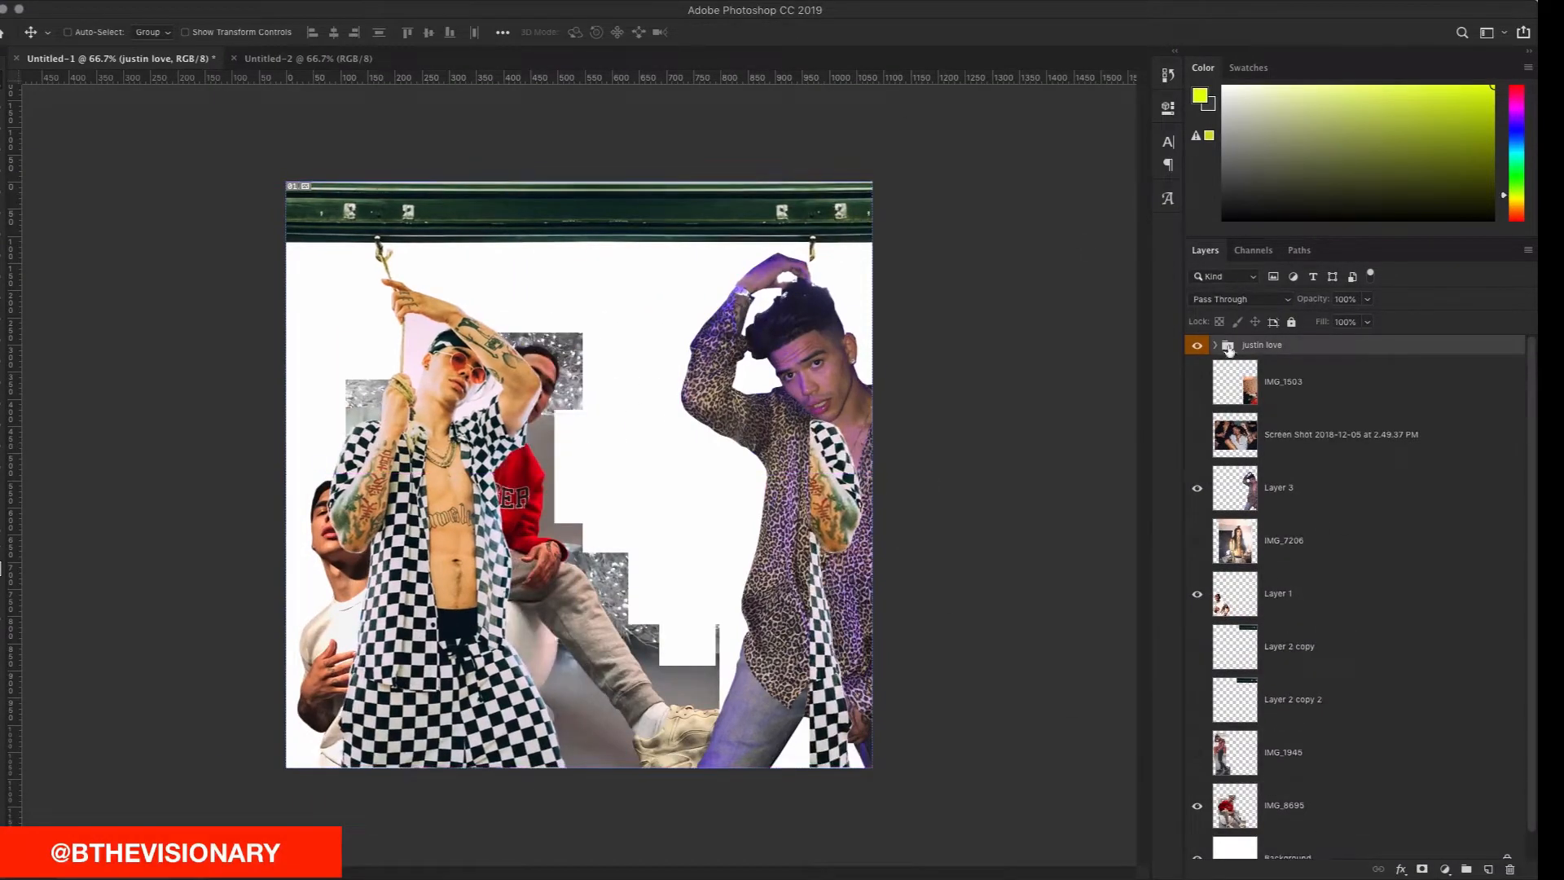
Step: On Layer 2 copy 3, delete a rectangle over the right figure's lower part
{"action": "left_click", "coordinate": [1215, 346]}
{"action": "left_click", "coordinate": [1317, 391]}
{"action": "key", "text": "m"}
{"action": "left_click_drag", "start_coordinate": [788, 242], "coordinate": [1021, 877]}
{"action": "key", "text": "Delete"}
Step: Fill over the right-hand fittings at the end of the top green bar
{"action": "left_click_drag", "start_coordinate": [770, 201], "coordinate": [846, 216]}
{"action": "right_click", "coordinate": [839, 208]}
{"action": "left_click", "coordinate": [910, 411]}
{"action": "key", "text": "Return"}
{"action": "right_click", "coordinate": [834, 209]}
{"action": "left_click", "coordinate": [862, 409]}
{"action": "key", "text": "Return"}
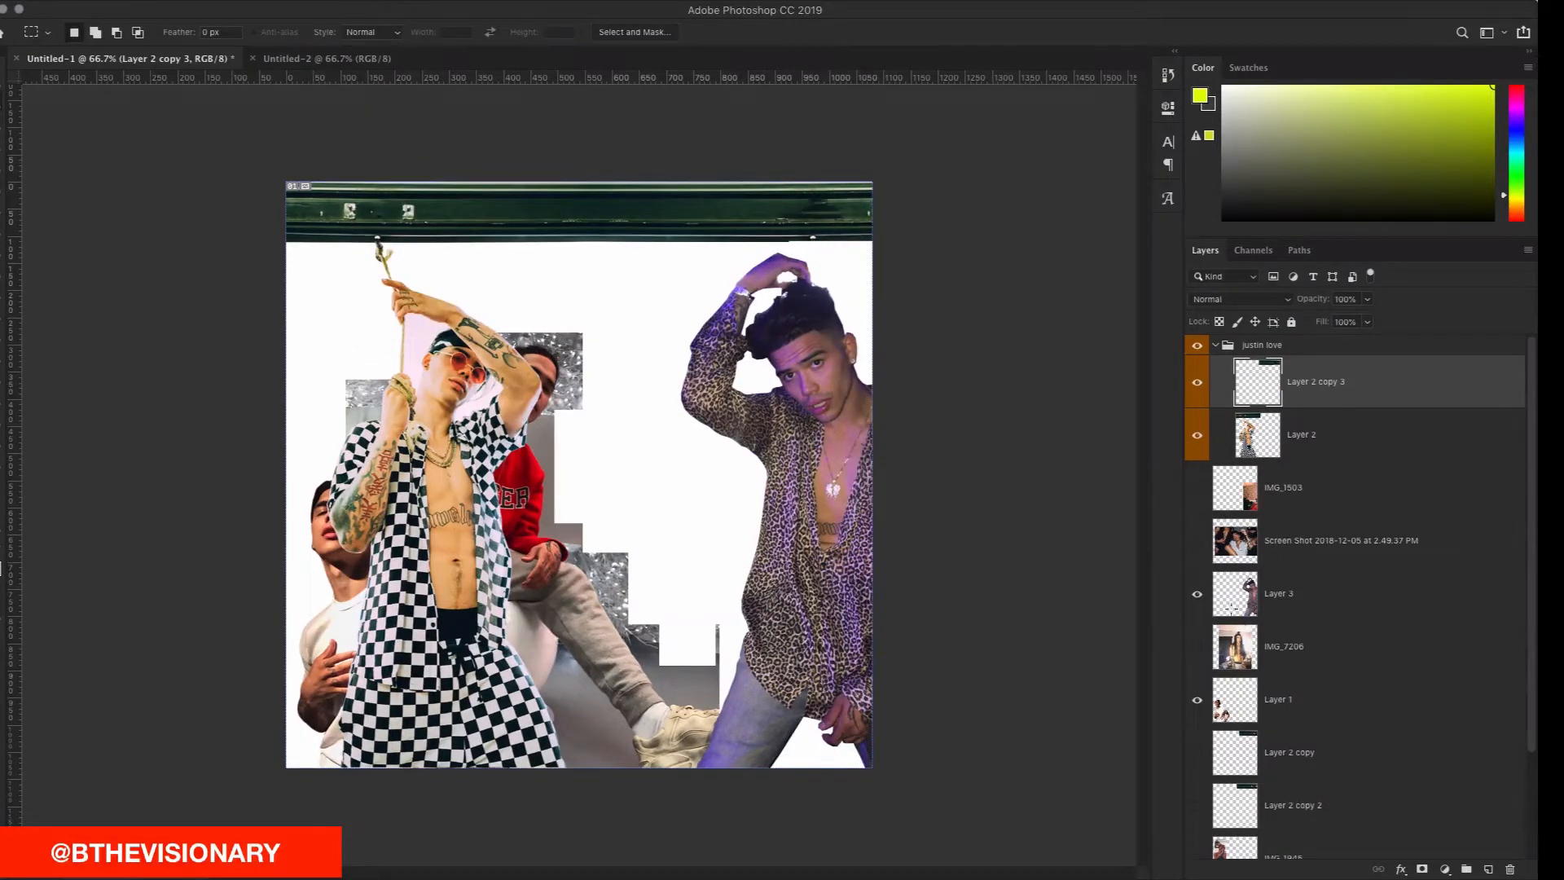
Step: Bring IMG_8695's seated red-sweater man to the top and move him right
{"action": "scroll", "coordinate": [1308, 766], "scroll_direction": "down", "scroll_amount": 5}
{"action": "left_click", "coordinate": [1302, 774]}
{"action": "key", "text": "super+shift+]"}
{"action": "key", "text": "v"}
{"action": "left_click_drag", "start_coordinate": [602, 655], "coordinate": [717, 628]}
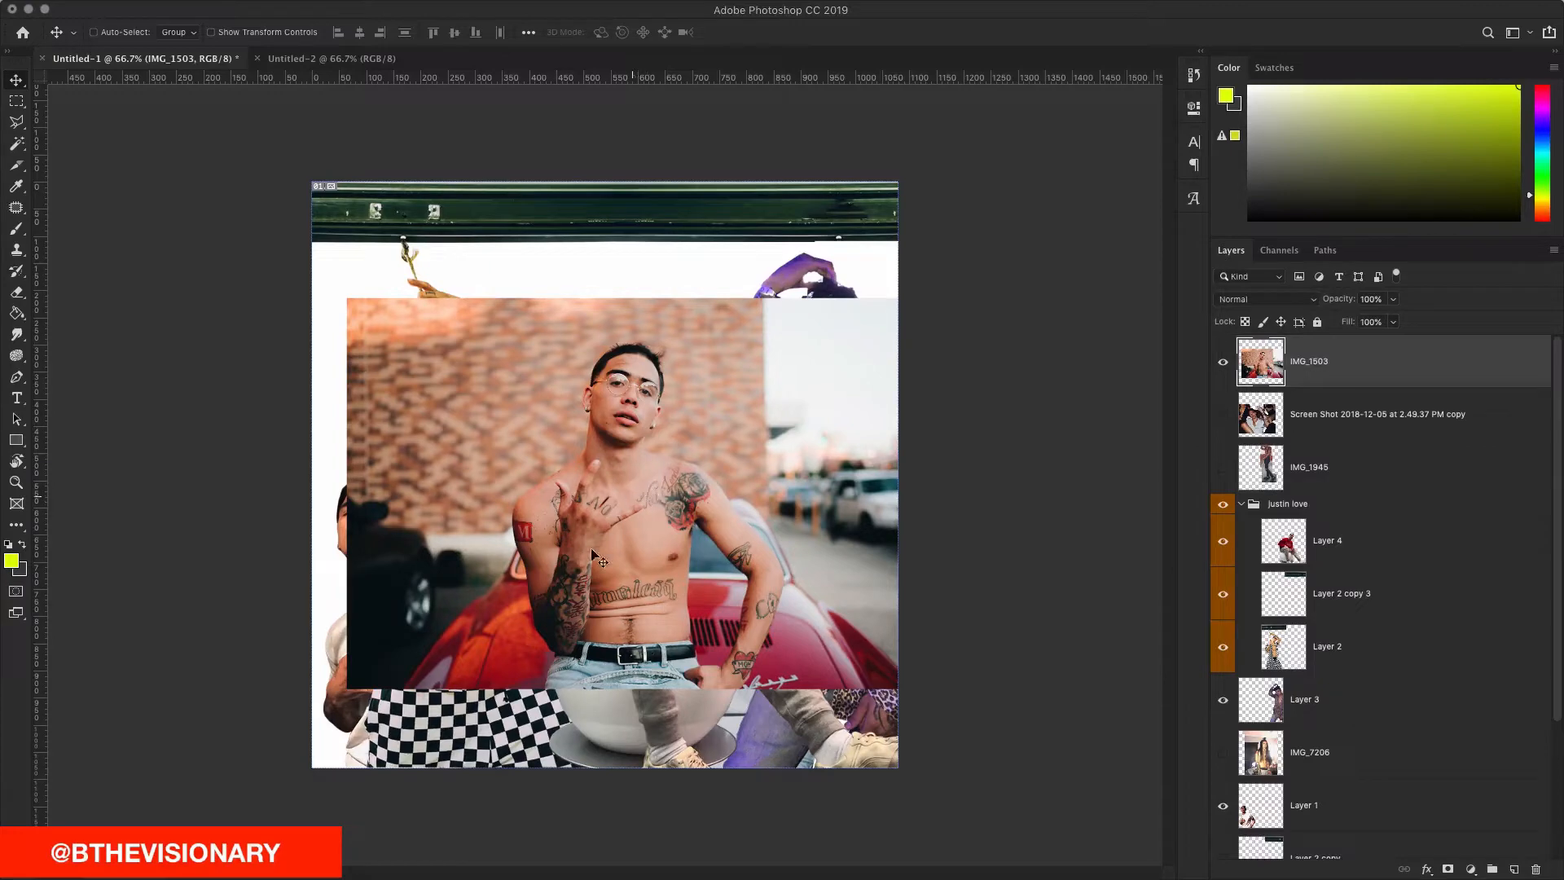
{"action": "left_click", "coordinate": [1223, 361]}
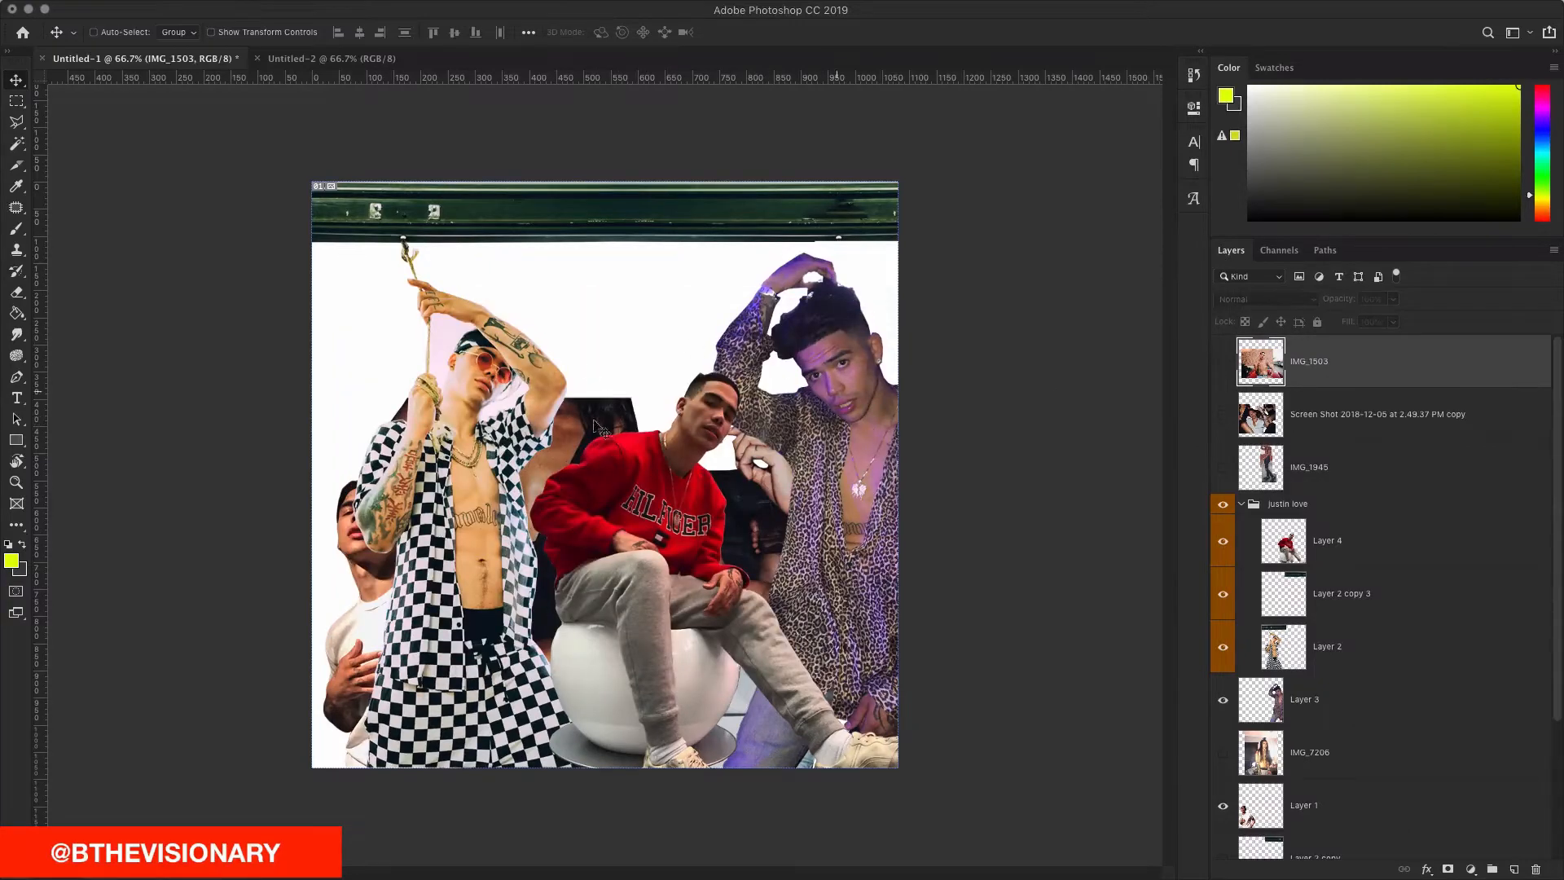
{"action": "left_click", "coordinate": [1223, 361]}
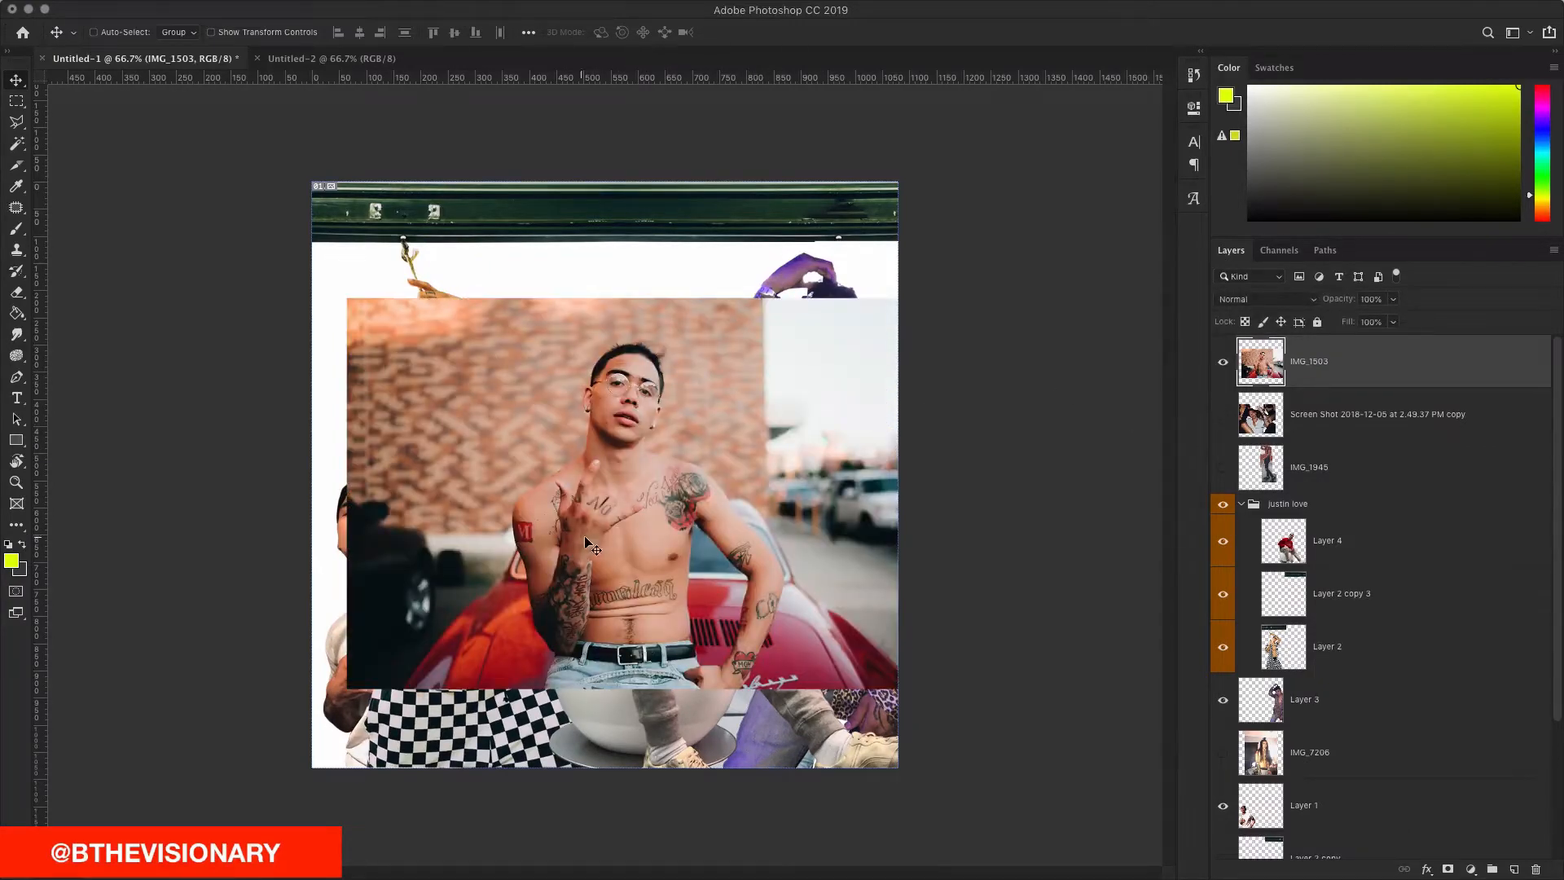
{"action": "left_click", "coordinate": [1242, 504]}
{"action": "left_click", "coordinate": [1223, 504]}
{"action": "left_click", "coordinate": [1223, 540]}
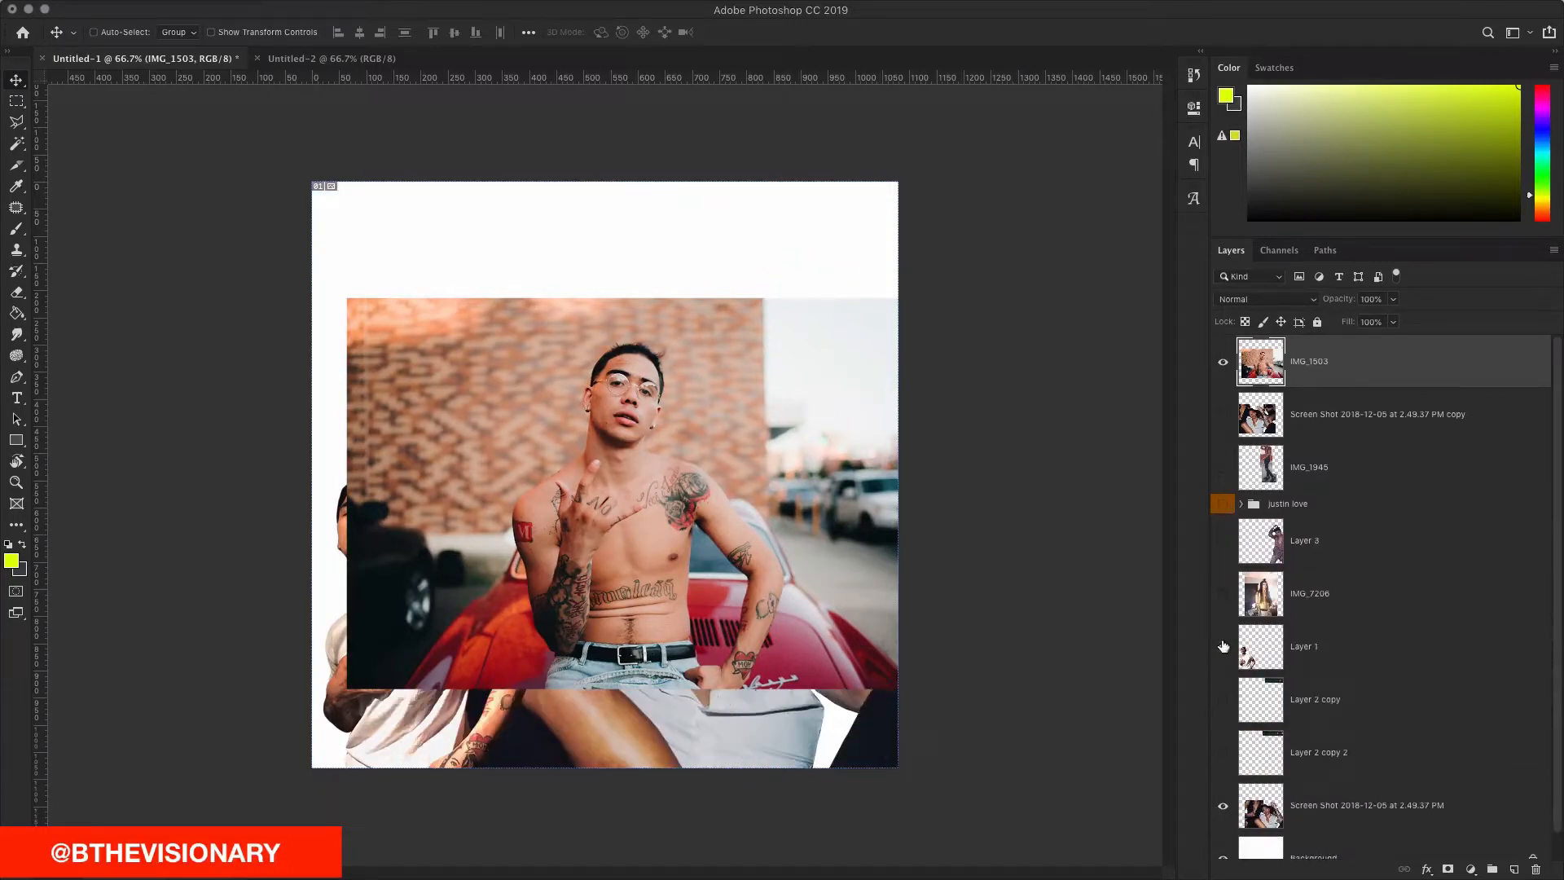
{"action": "left_click", "coordinate": [1223, 646]}
{"action": "left_click", "coordinate": [1223, 806]}
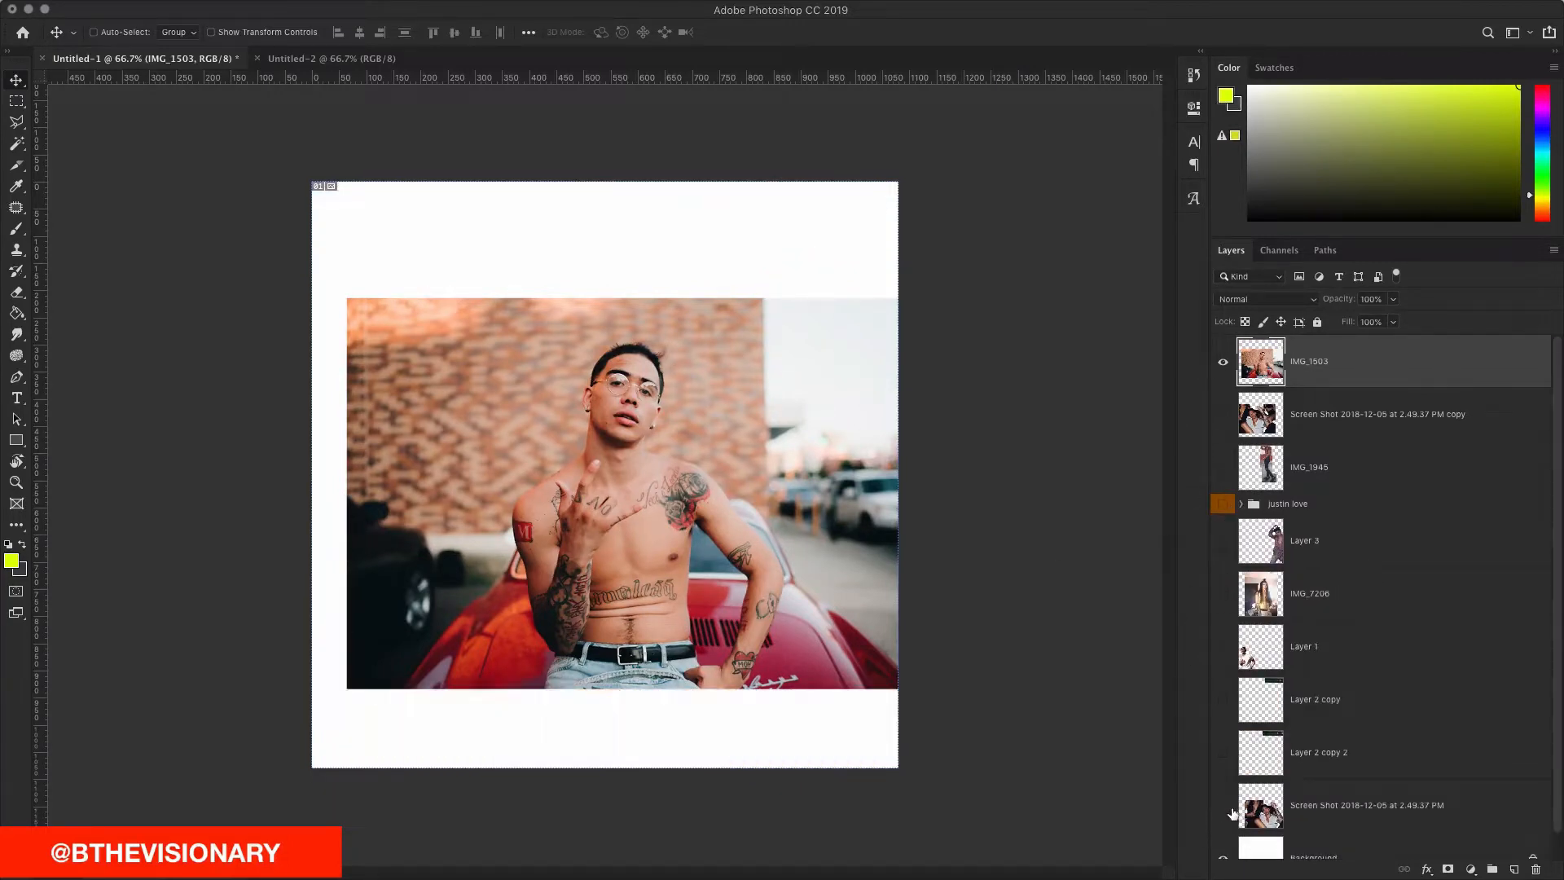
{"action": "key", "text": "super+equal"}
{"action": "key", "text": "super+equal"}
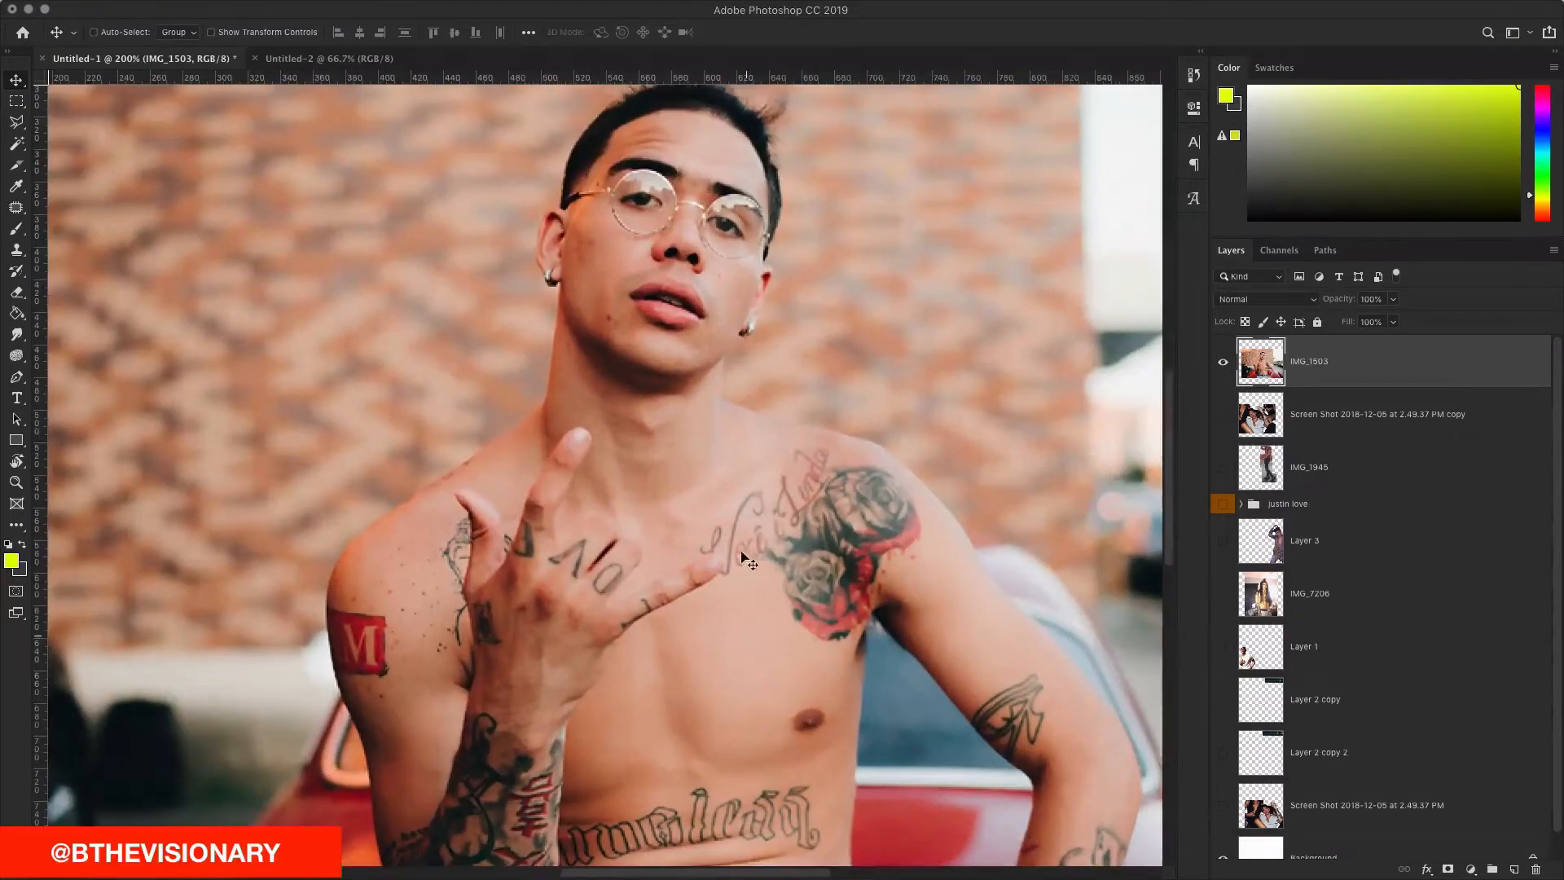
Step: Start a Polygonal Lasso outline from the man's lower forearm up his arm to the neck
{"action": "scroll", "coordinate": [828, 572], "scroll_direction": "down", "scroll_amount": 3}
{"action": "scroll", "coordinate": [828, 579], "scroll_direction": "down", "scroll_amount": 5}
{"action": "scroll", "coordinate": [828, 578], "scroll_direction": "right", "scroll_amount": 6}
{"action": "key", "text": "l"}
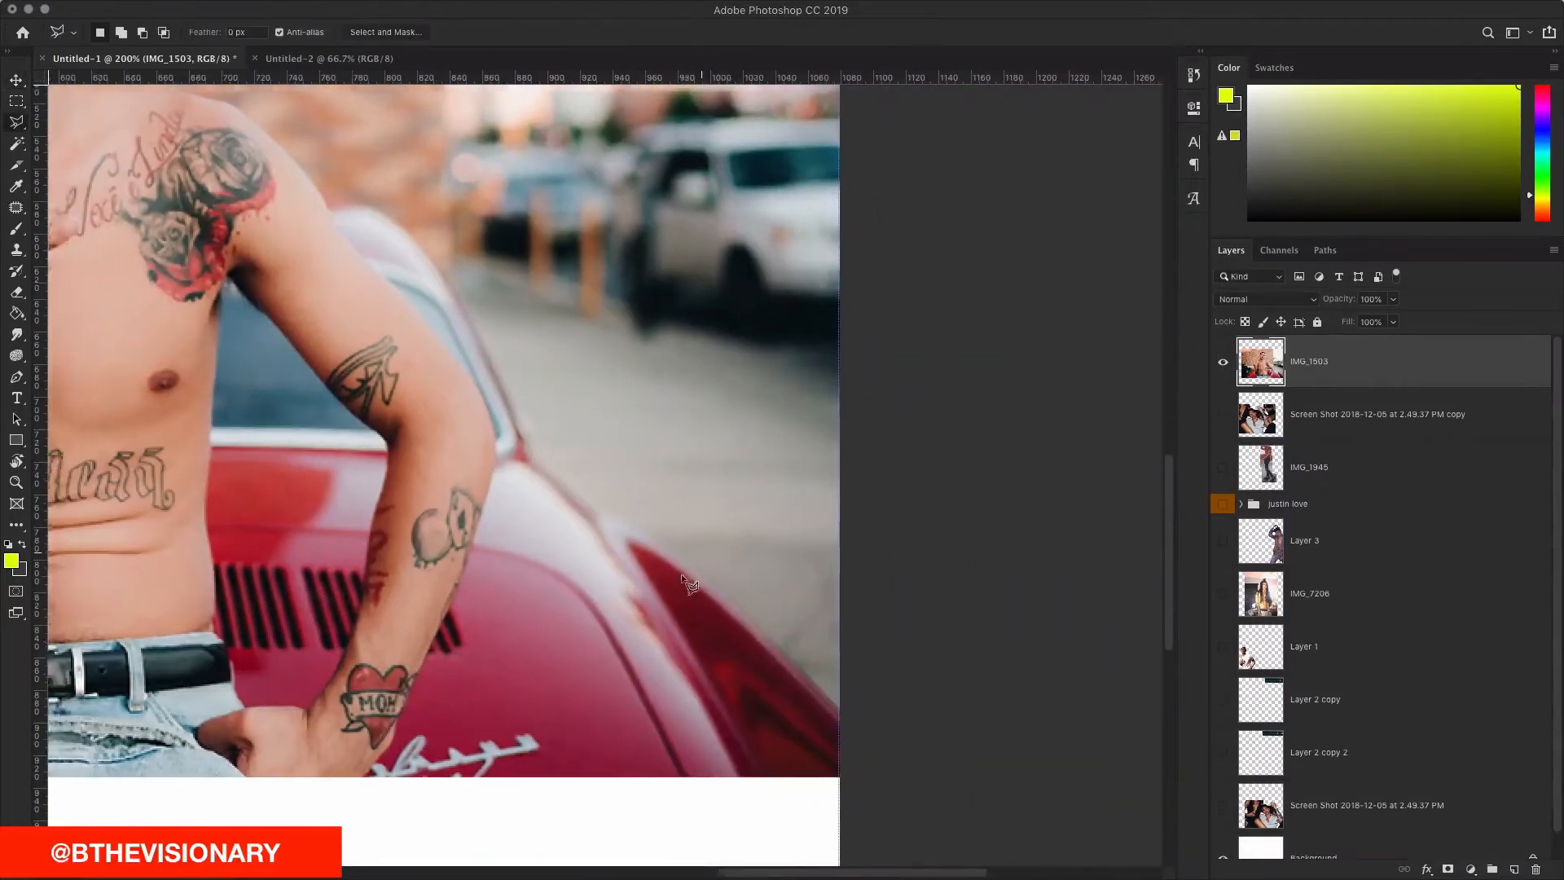
{"action": "scroll", "coordinate": [688, 583], "scroll_direction": "left", "scroll_amount": 10}
{"action": "scroll", "coordinate": [728, 572], "scroll_direction": "right", "scroll_amount": 10}
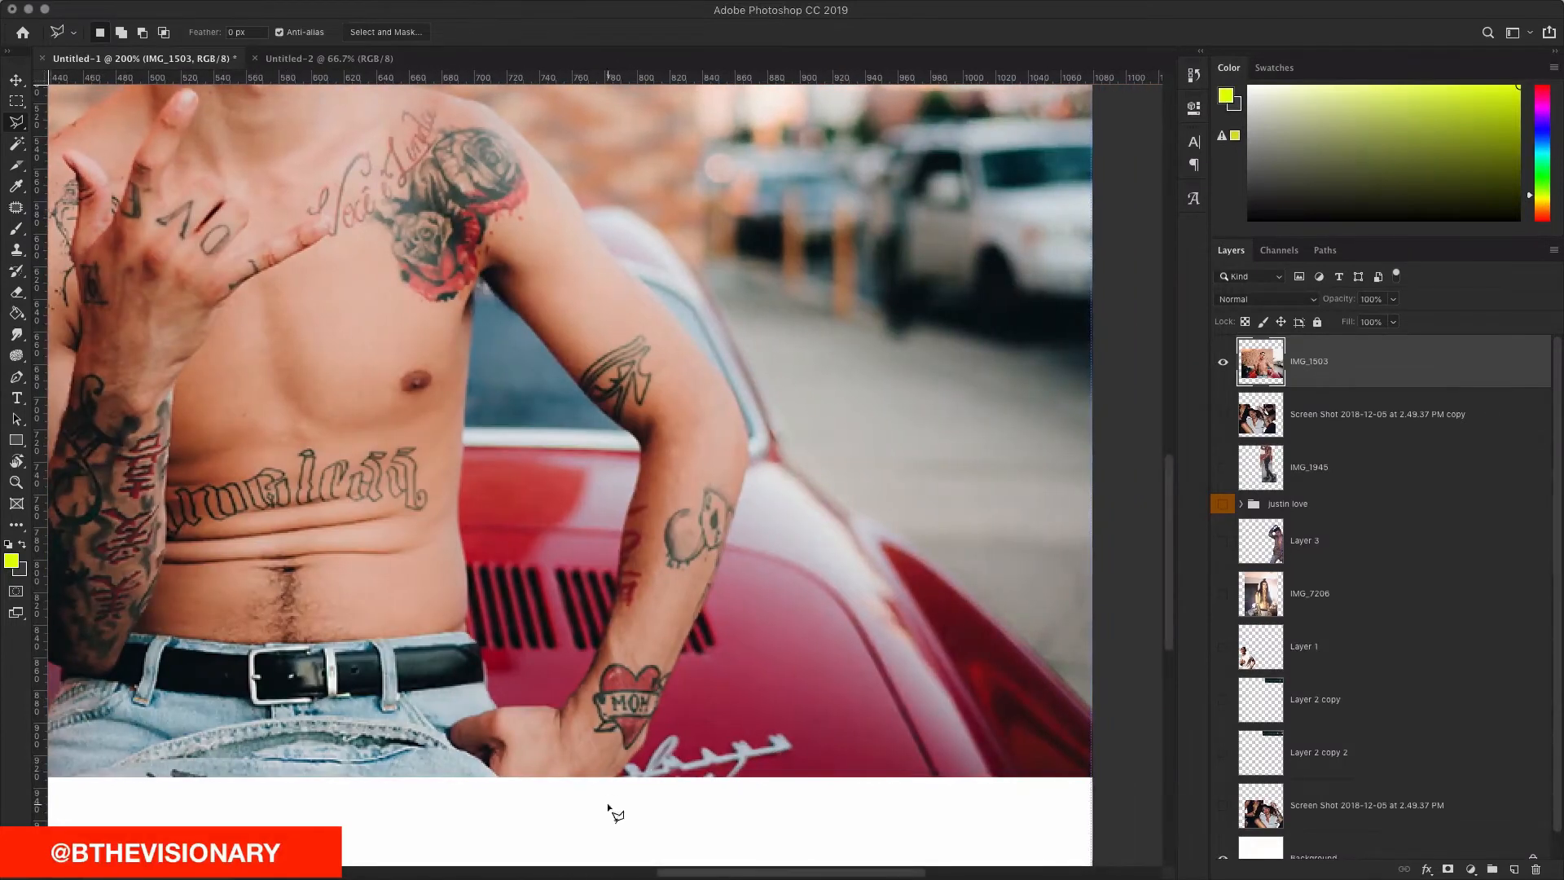
{"action": "left_click", "coordinate": [611, 791]}
{"action": "left_click", "coordinate": [645, 730]}
{"action": "left_click", "coordinate": [660, 699]}
{"action": "left_click", "coordinate": [732, 520]}
{"action": "left_click", "coordinate": [709, 359]}
{"action": "scroll", "coordinate": [789, 477], "scroll_direction": "up", "scroll_amount": 8}
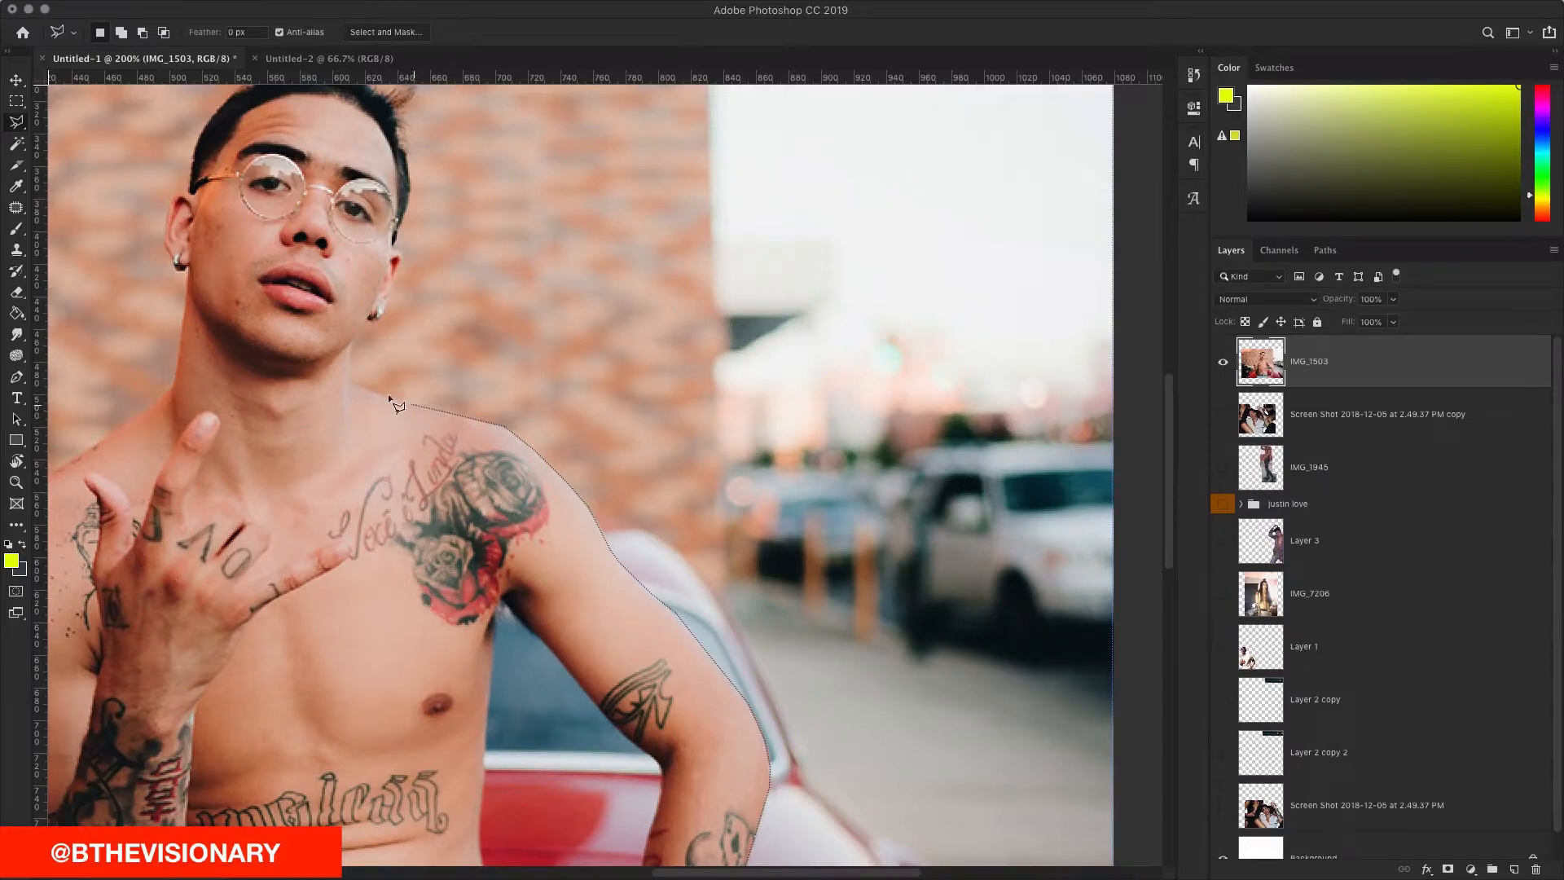
{"action": "left_click", "coordinate": [352, 344]}
{"action": "scroll", "coordinate": [352, 343], "scroll_direction": "up", "scroll_amount": 3}
{"action": "scroll", "coordinate": [352, 344], "scroll_direction": "left", "scroll_amount": 4}
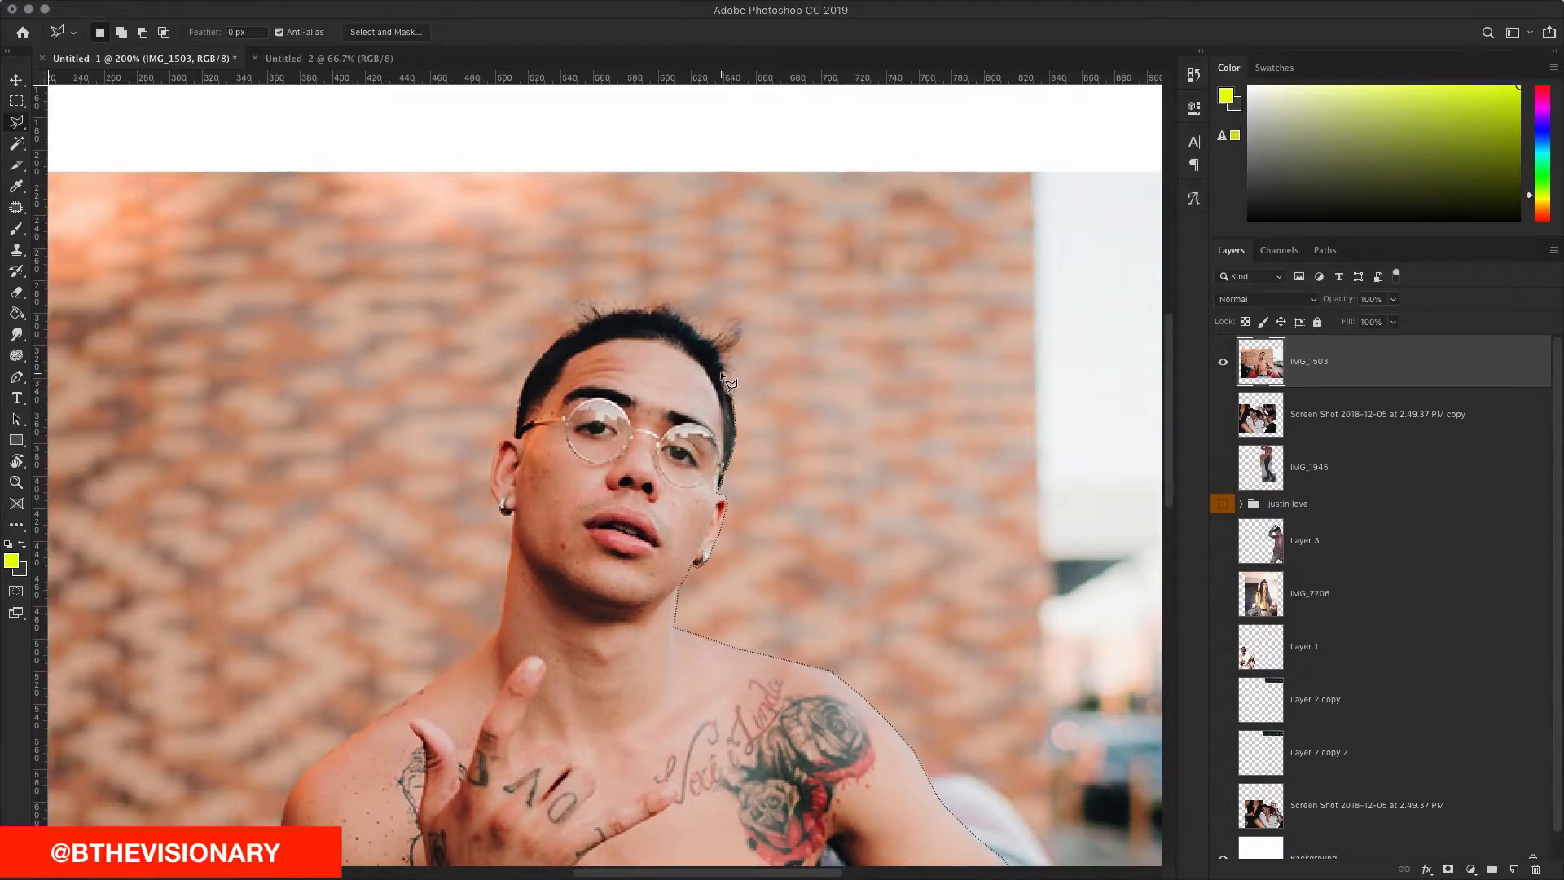
Step: Continue the outline over his hair and the top of his ear, removing the last point
{"action": "left_click", "coordinate": [685, 322]}
{"action": "left_click", "coordinate": [670, 313]}
{"action": "left_click", "coordinate": [641, 311]}
{"action": "left_click", "coordinate": [624, 312]}
{"action": "left_click", "coordinate": [566, 333]}
{"action": "left_click", "coordinate": [549, 347]}
{"action": "left_click", "coordinate": [526, 381]}
{"action": "left_click", "coordinate": [520, 391]}
{"action": "scroll", "coordinate": [524, 456], "scroll_direction": "left", "scroll_amount": 1}
{"action": "scroll", "coordinate": [535, 465], "scroll_direction": "down", "scroll_amount": 1}
{"action": "scroll", "coordinate": [535, 464], "scroll_direction": "left", "scroll_amount": 1}
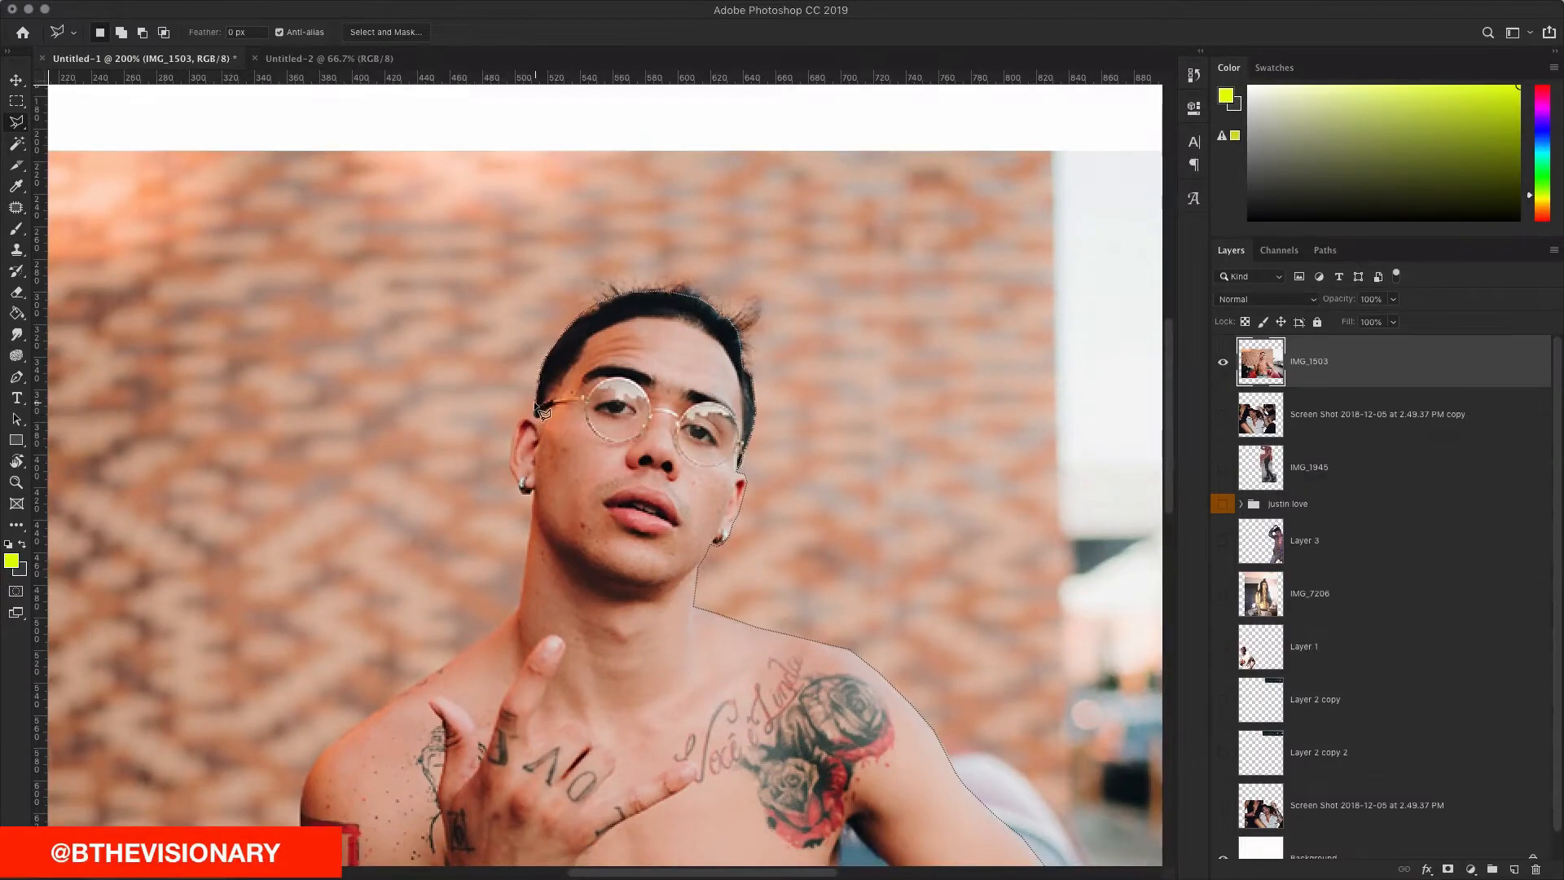
{"action": "left_click", "coordinate": [536, 416]}
{"action": "left_click", "coordinate": [522, 419]}
{"action": "scroll", "coordinate": [510, 467], "scroll_direction": "left", "scroll_amount": 1}
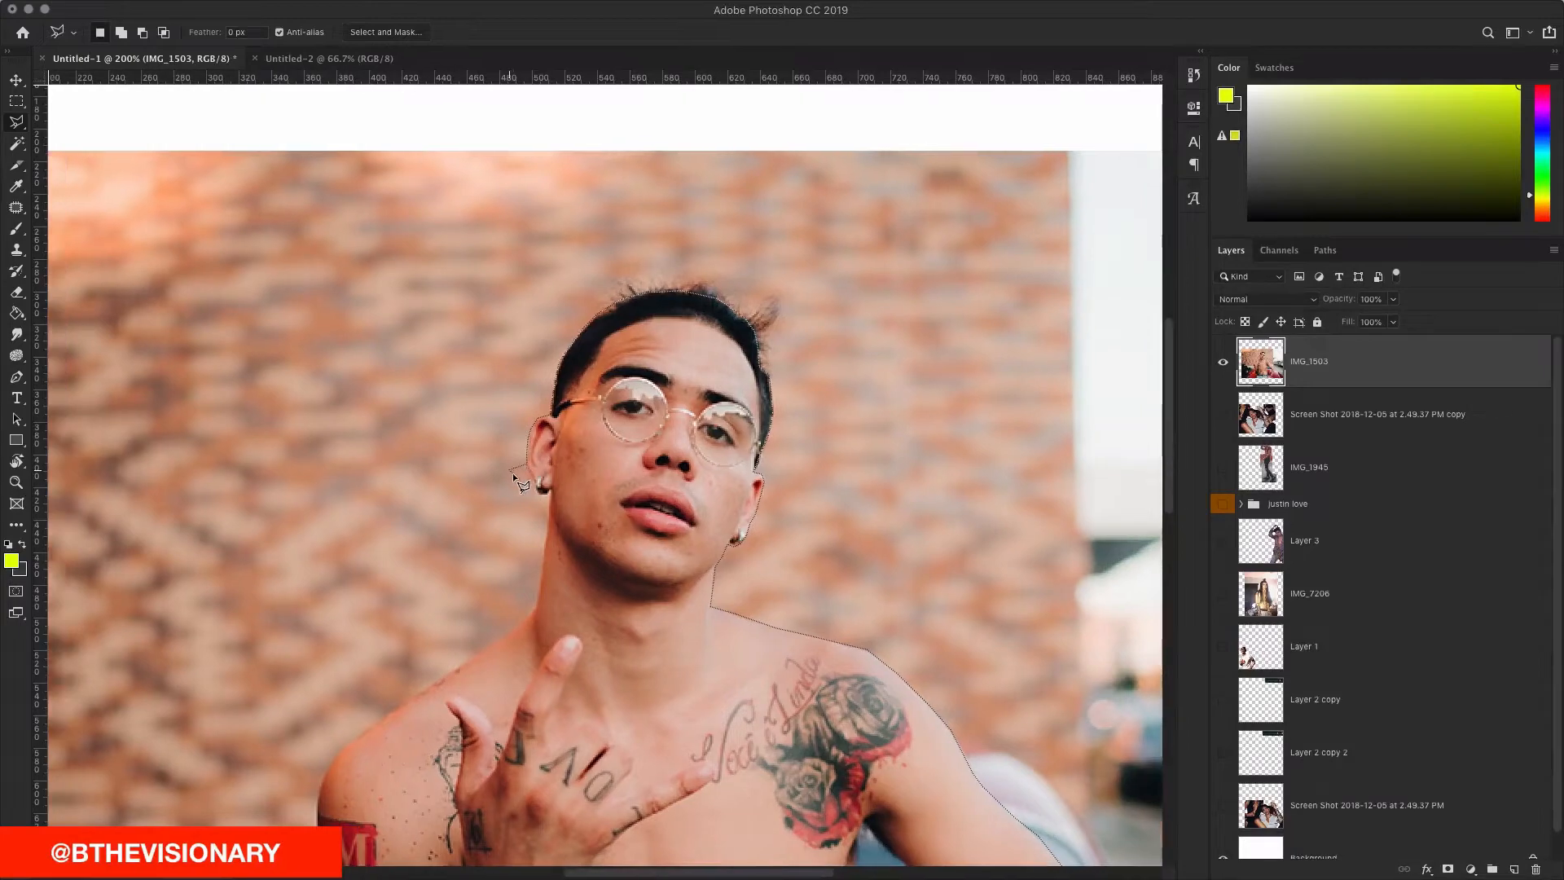
{"action": "key", "text": "BackSpace"}
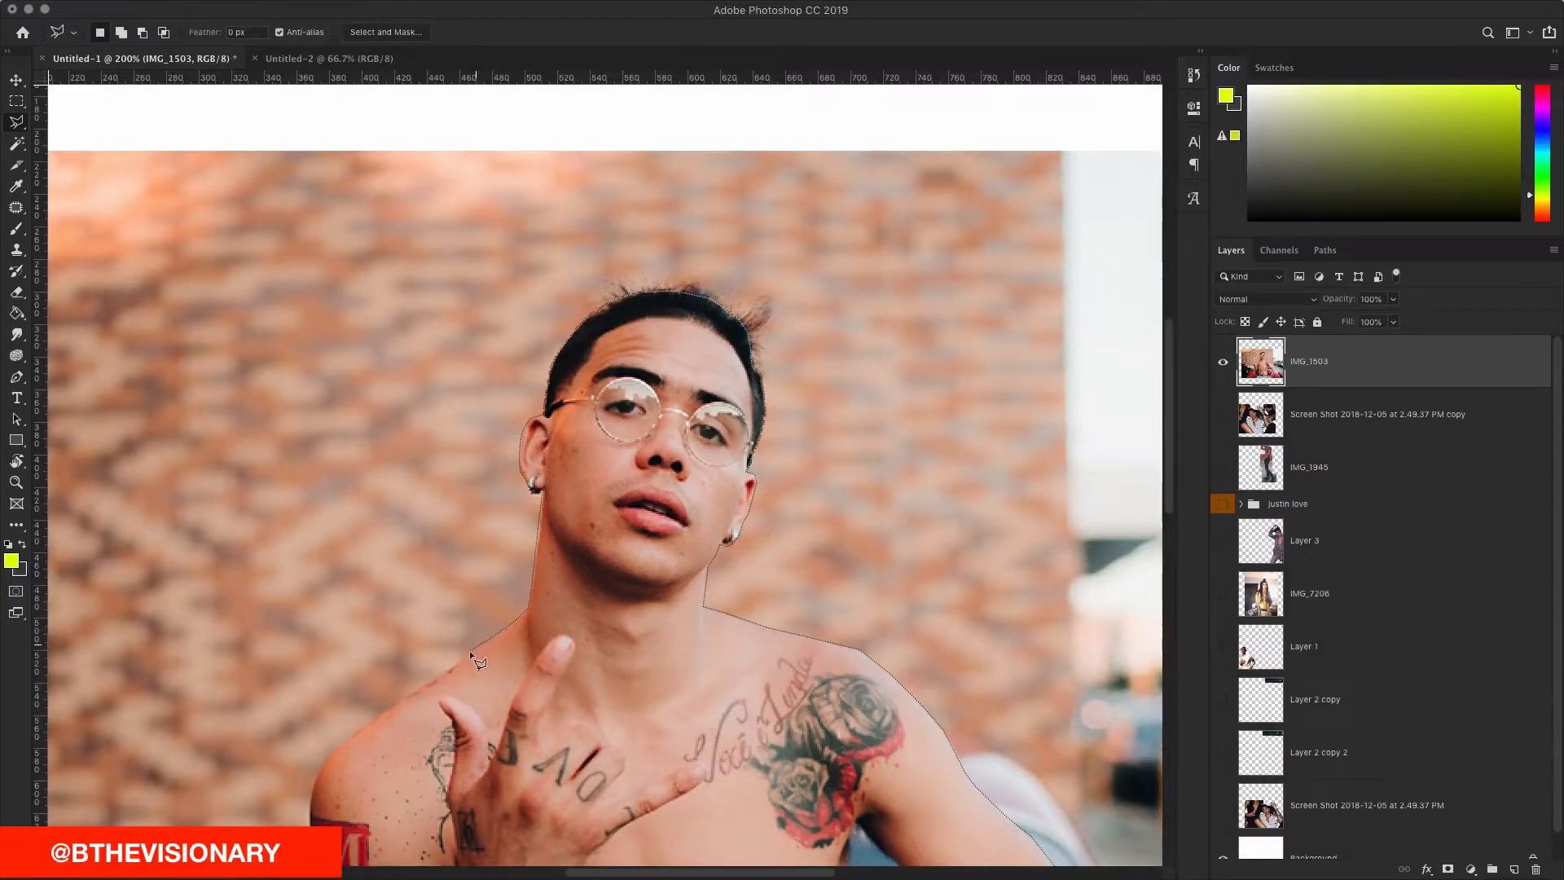
Step: Finish the outline from the shoulder down the arm to the belt and cut the man out
{"action": "left_click", "coordinate": [430, 677]}
{"action": "scroll", "coordinate": [583, 464], "scroll_direction": "left", "scroll_amount": 5}
{"action": "scroll", "coordinate": [747, 574], "scroll_direction": "down", "scroll_amount": 5}
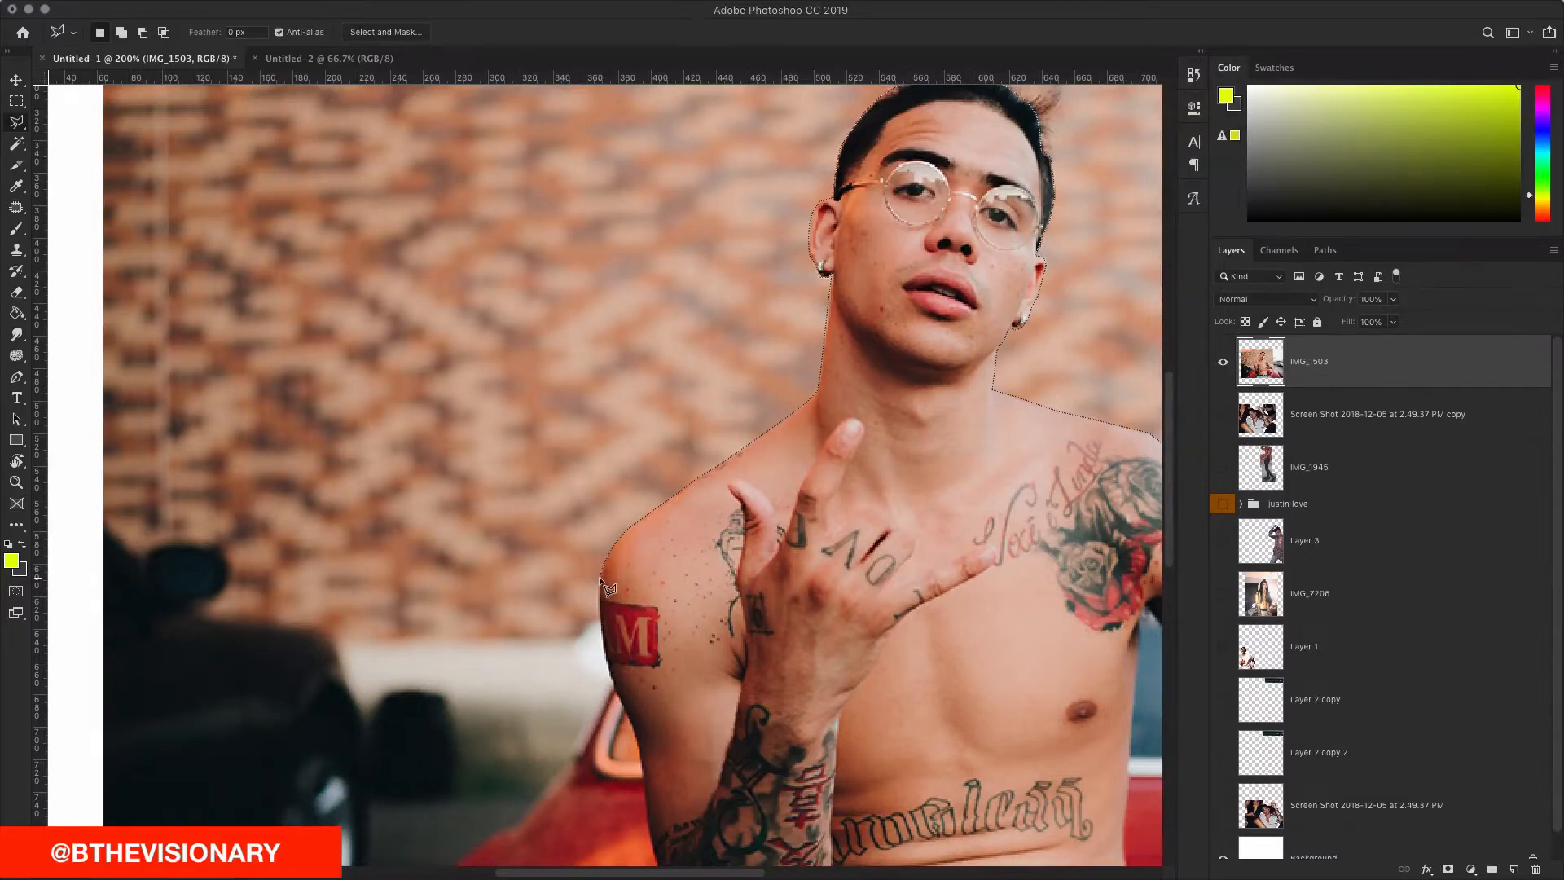
{"action": "scroll", "coordinate": [608, 473], "scroll_direction": "down", "scroll_amount": 5}
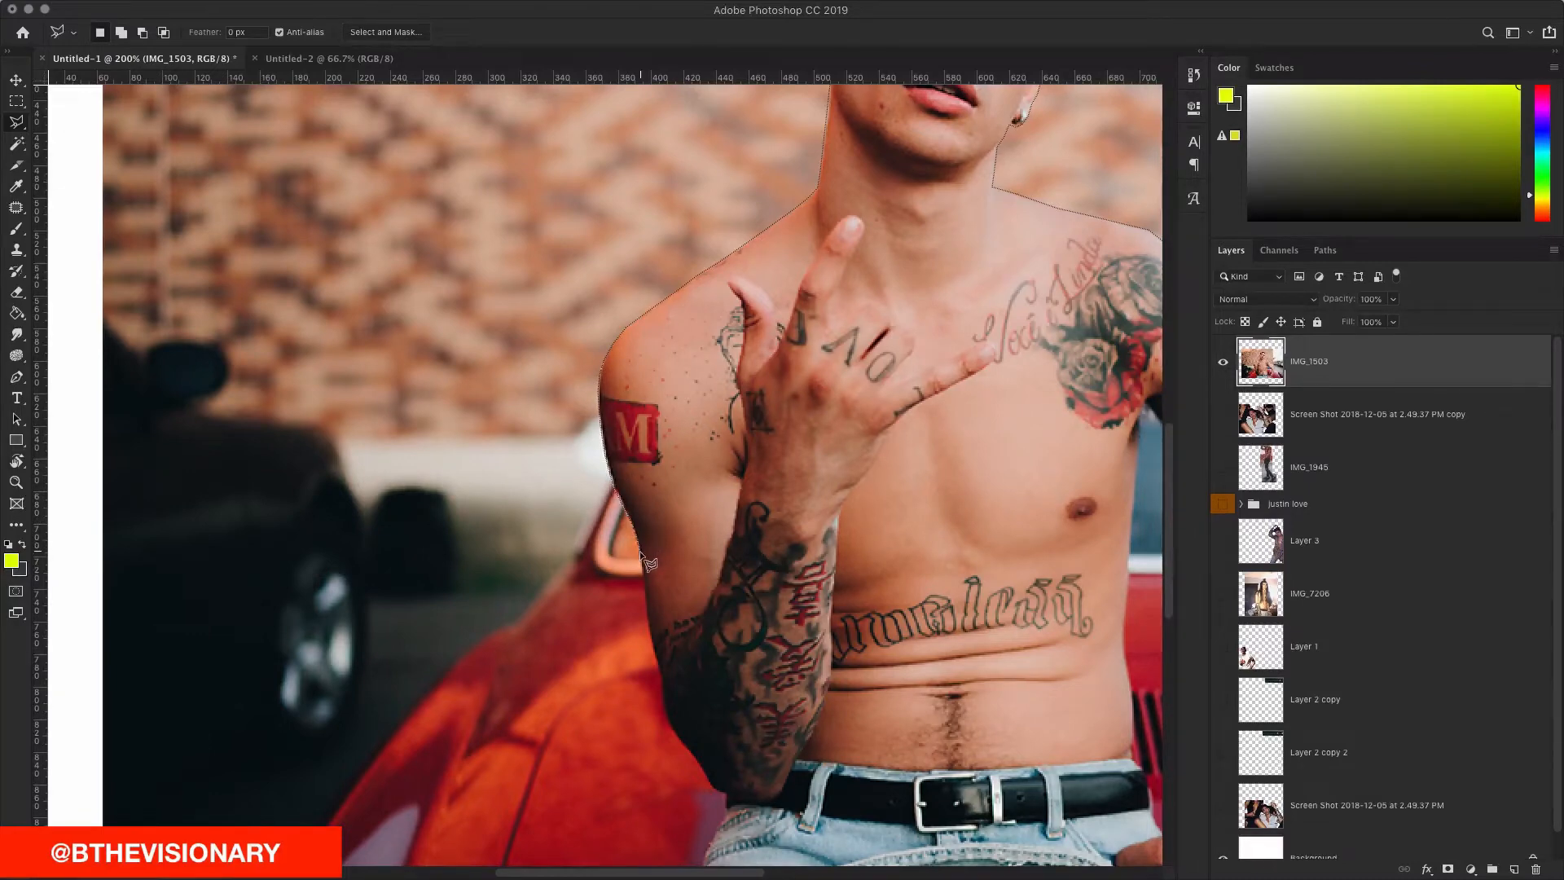
{"action": "scroll", "coordinate": [651, 562], "scroll_direction": "down", "scroll_amount": 1}
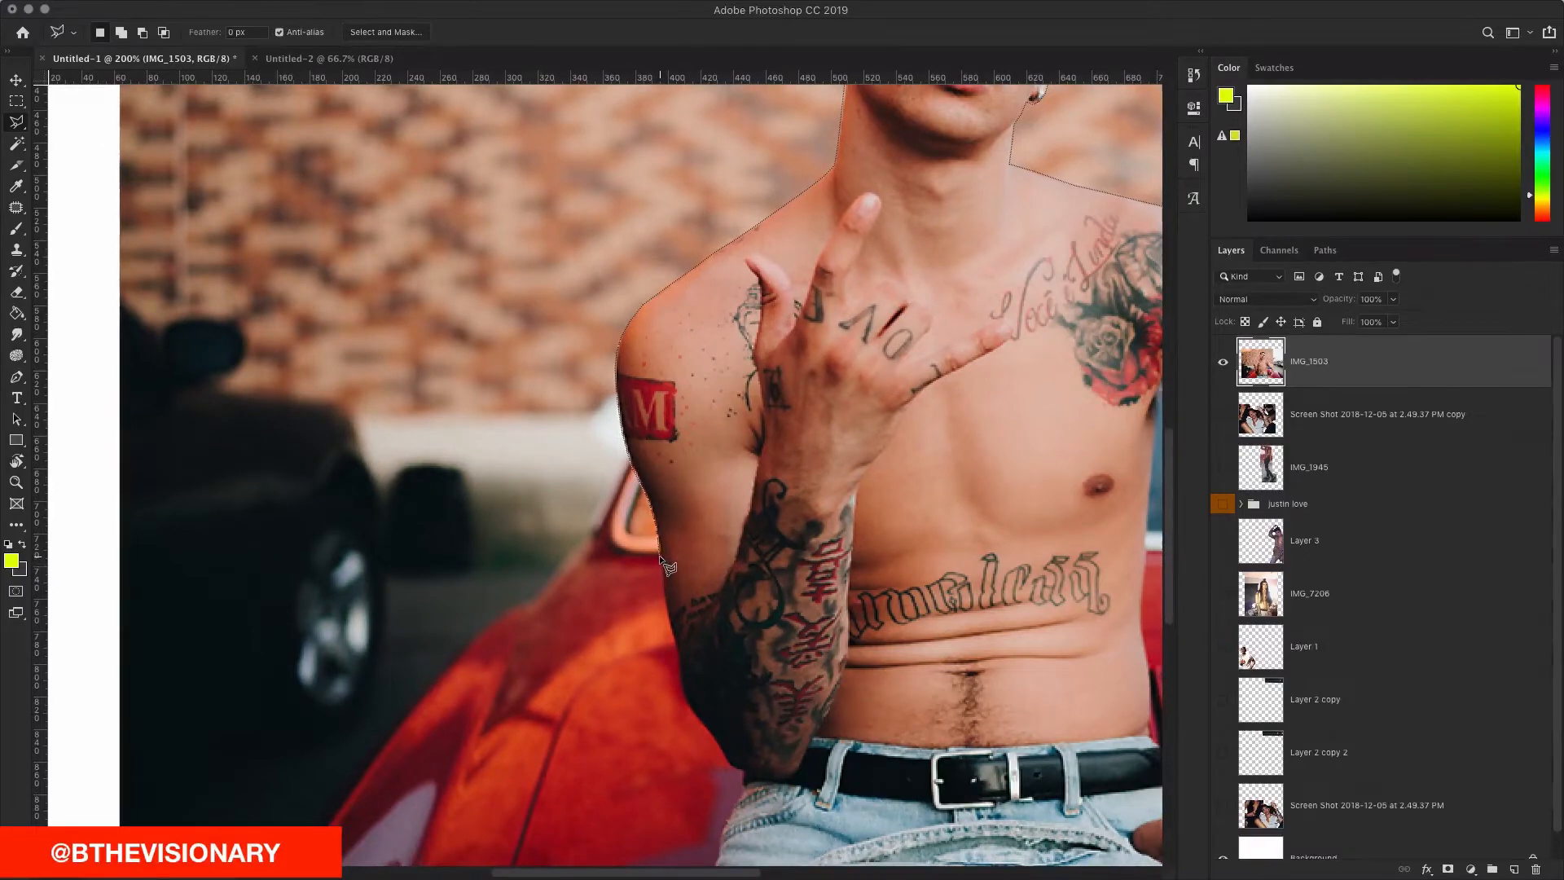
{"action": "scroll", "coordinate": [660, 593], "scroll_direction": "right", "scroll_amount": 1}
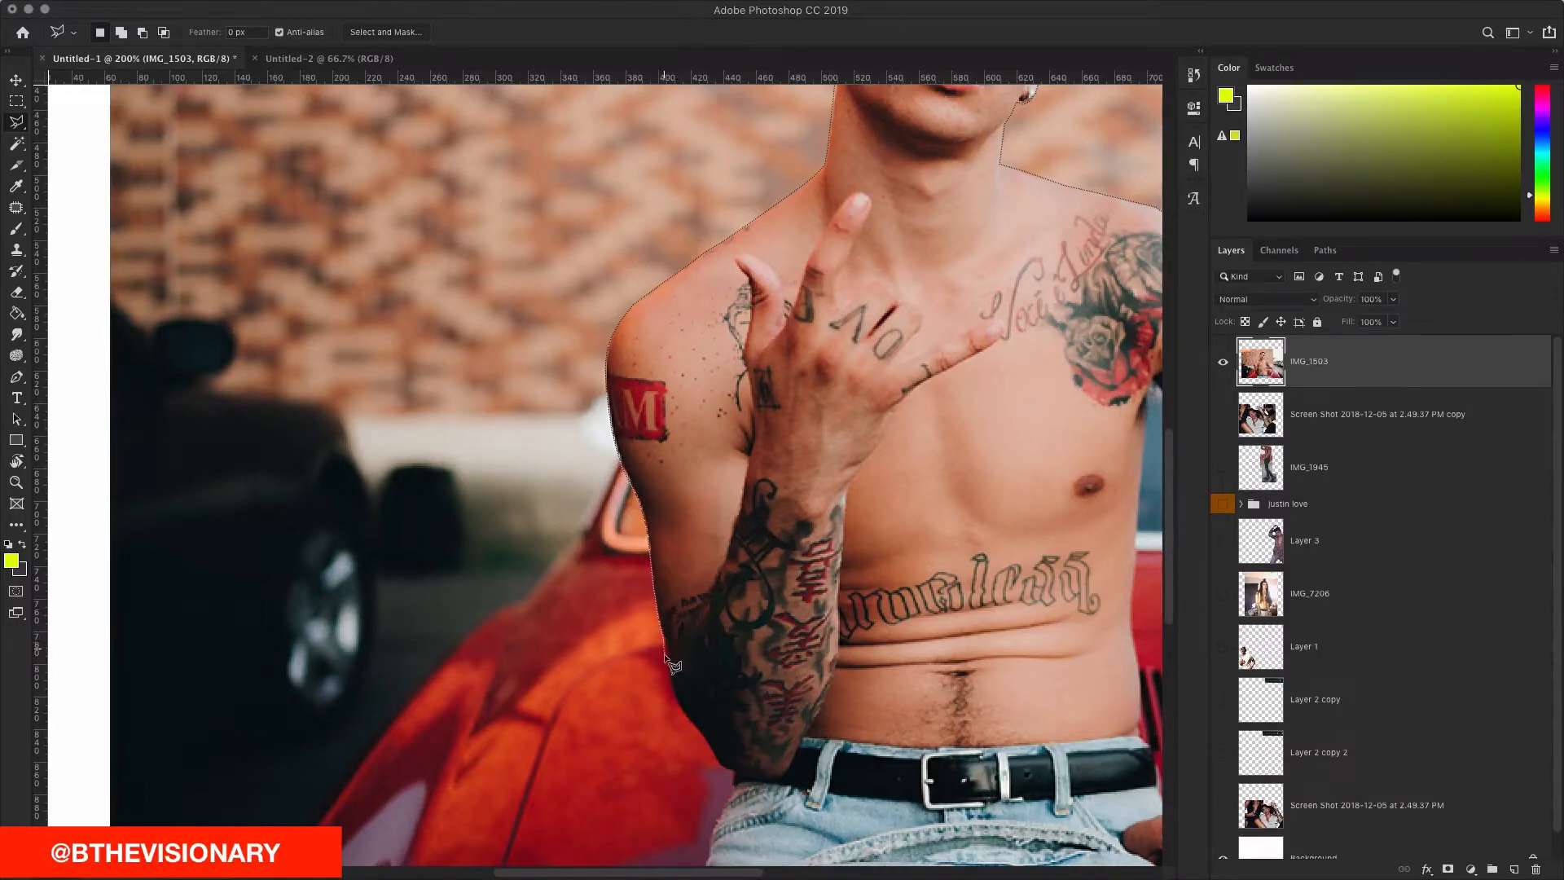
{"action": "mouse_move", "coordinate": [671, 676]}
{"action": "left_mouse_down"}
{"action": "mouse_move", "coordinate": [709, 747]}
{"action": "mouse_move", "coordinate": [720, 521]}
{"action": "mouse_move", "coordinate": [731, 541]}
{"action": "mouse_move", "coordinate": [705, 643]}
{"action": "mouse_move", "coordinate": [693, 638]}
{"action": "mouse_move", "coordinate": [855, 638]}
{"action": "mouse_move", "coordinate": [856, 652]}
{"action": "left_mouse_up"}
{"action": "scroll", "coordinate": [711, 646], "scroll_direction": "down", "scroll_amount": 5}
{"action": "key", "text": "Delete"}
{"action": "scroll", "coordinate": [733, 576], "scroll_direction": "up", "scroll_amount": 10}
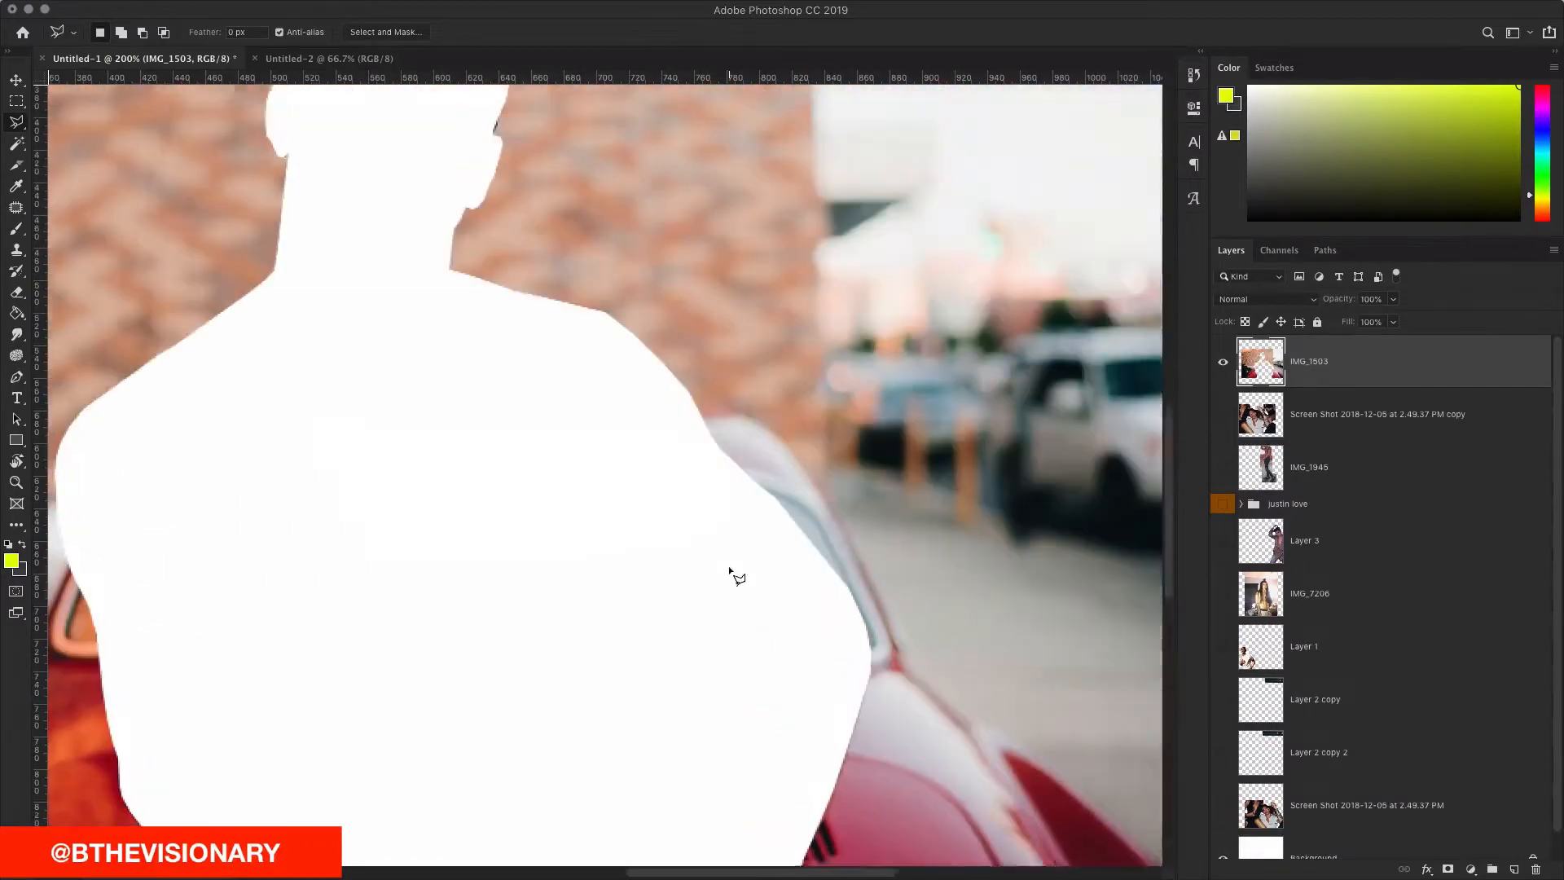
Step: Delete the IMG_1503 photo layer and paste the cut-out man as Layer 5
{"action": "key", "text": "Delete"}
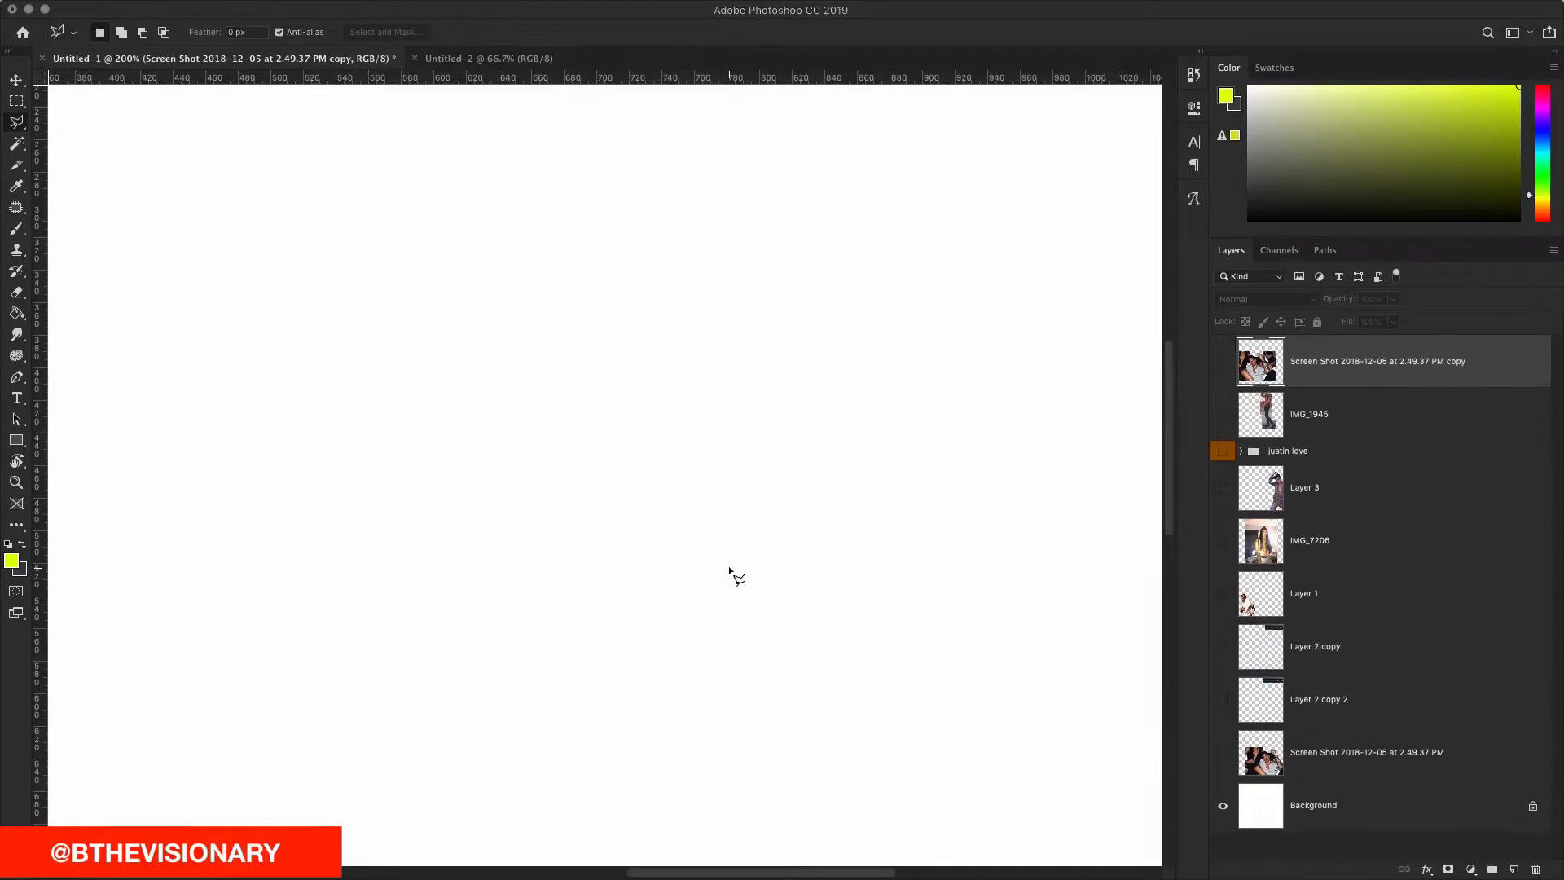
{"action": "key", "text": "super+minus"}
{"action": "key", "text": "super+minus"}
{"action": "key", "text": "super+minus"}
{"action": "key", "text": "super+v"}
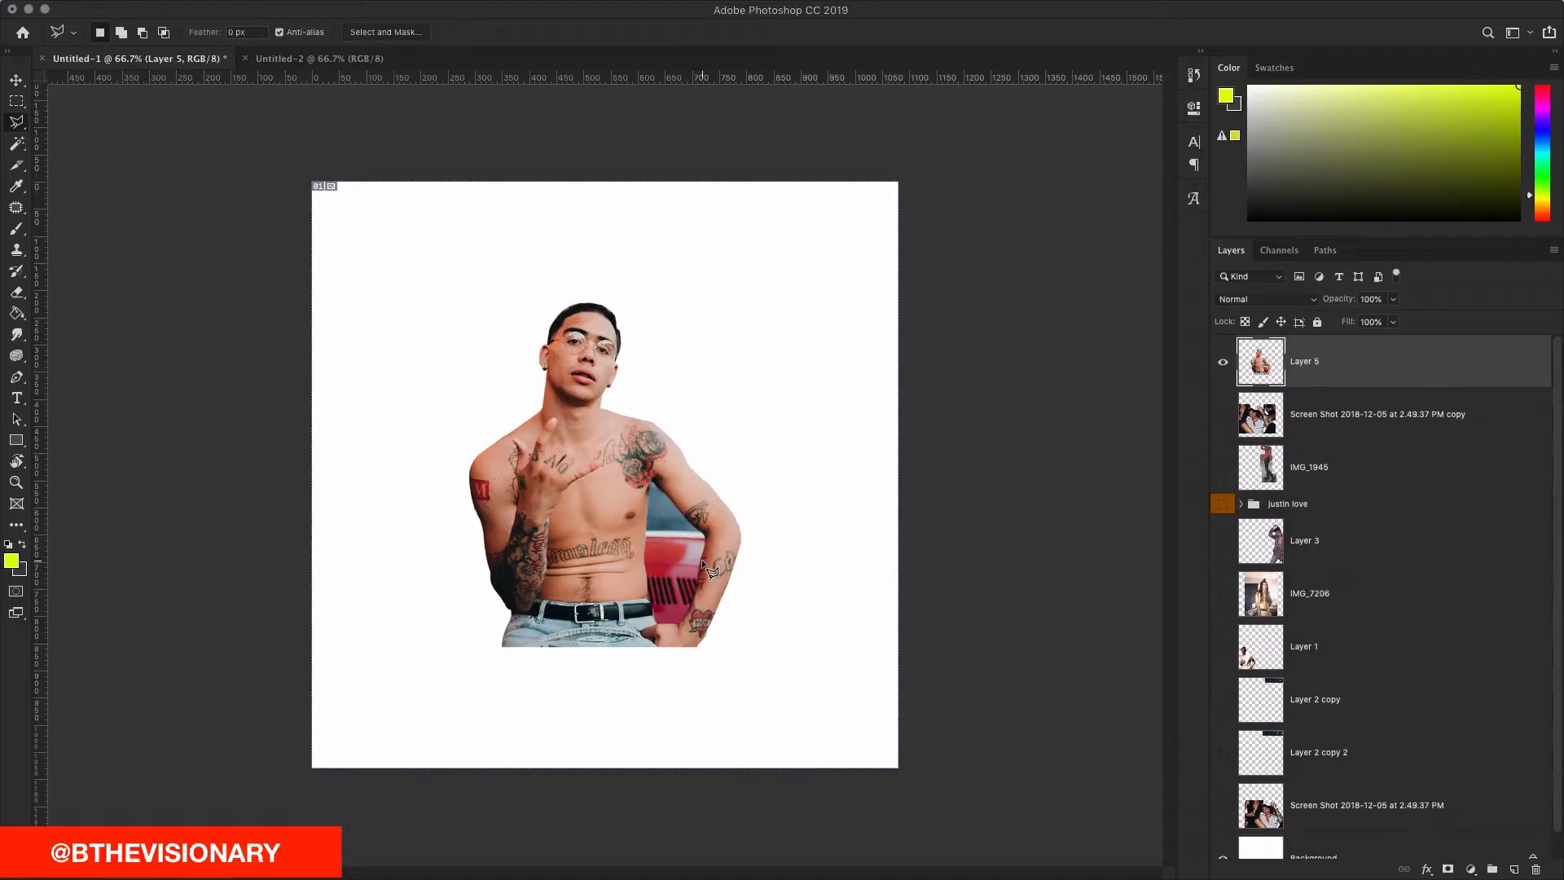
{"action": "key", "text": "super+plus"}
{"action": "key", "text": "super+plus"}
{"action": "key", "text": "super+plus"}
{"action": "key", "text": "super+plus"}
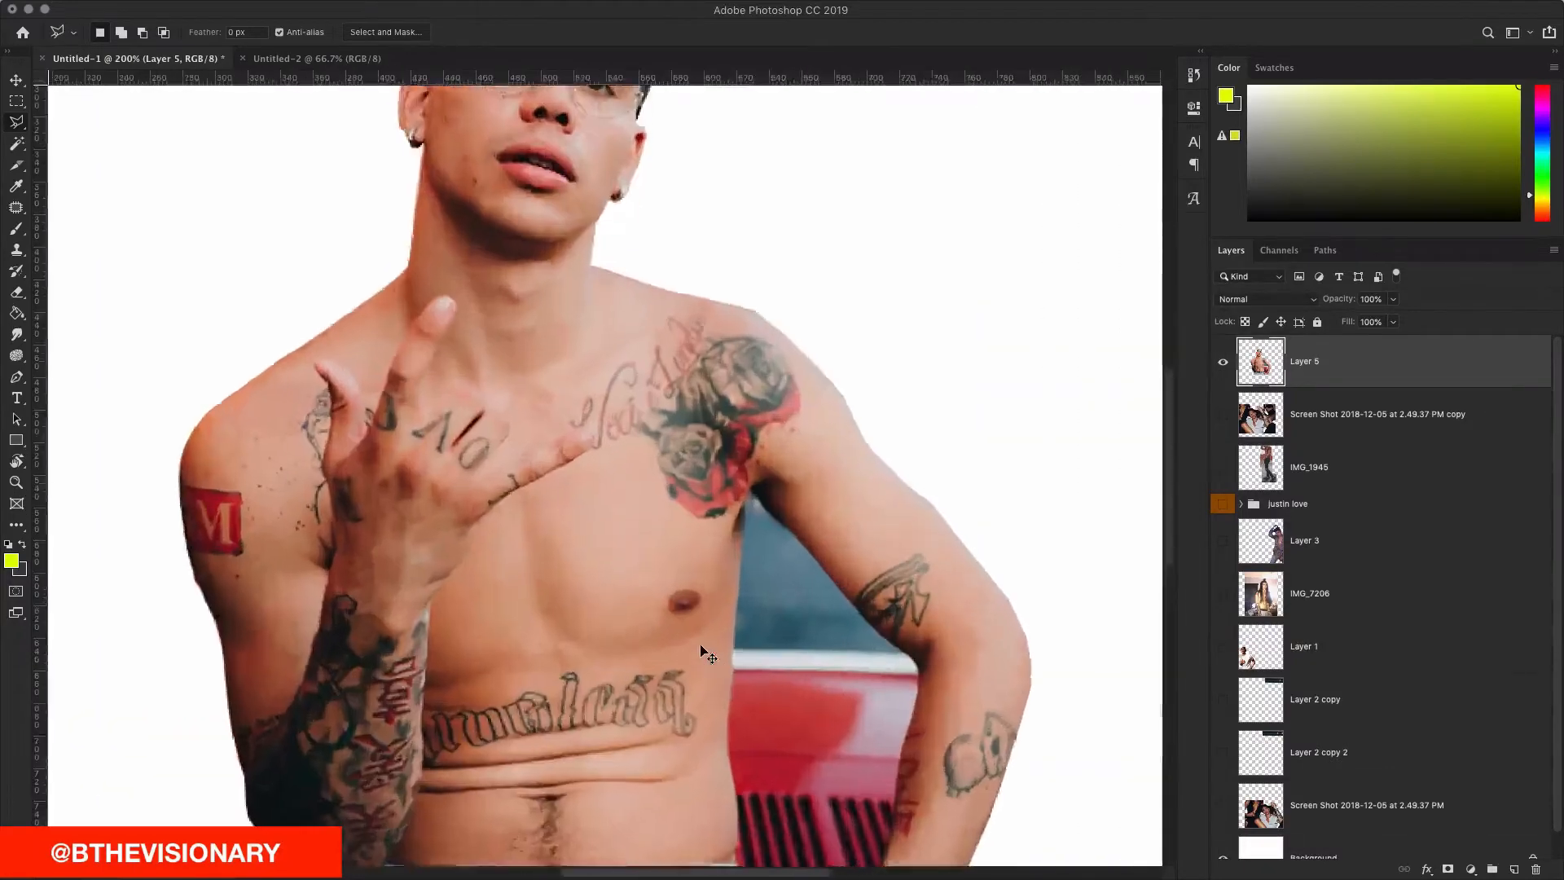
Step: Outline the car gap along the man's inner arm edge down toward the heart tattoo
{"action": "left_click", "coordinate": [819, 502]}
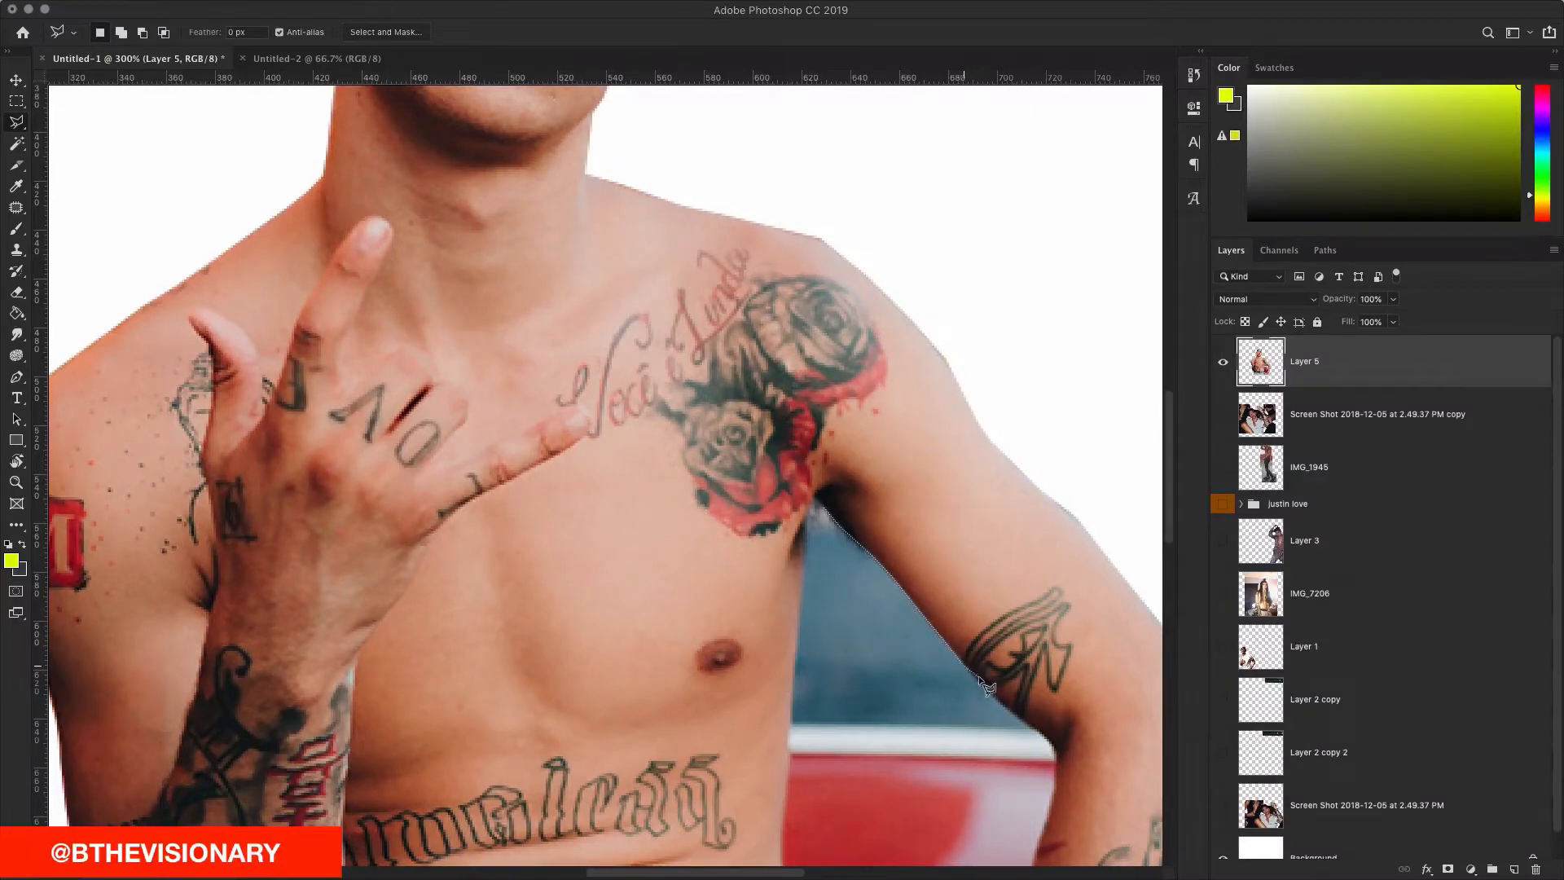
{"action": "left_click", "coordinate": [1046, 735]}
{"action": "scroll", "coordinate": [1035, 709], "scroll_direction": "right", "scroll_amount": 3}
{"action": "scroll", "coordinate": [1034, 709], "scroll_direction": "down", "scroll_amount": 2}
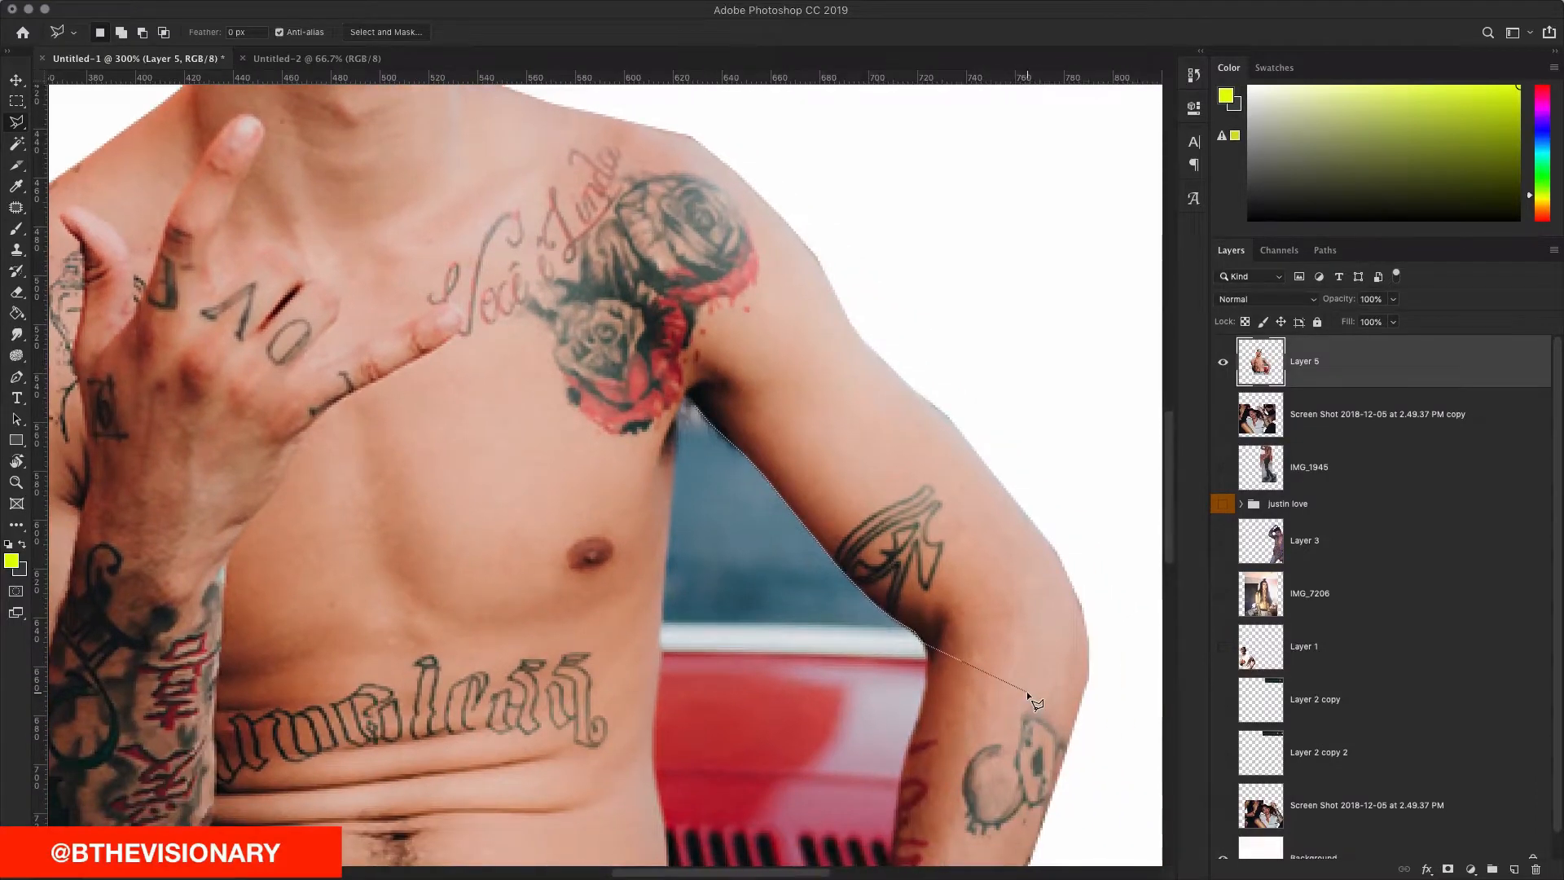
{"action": "scroll", "coordinate": [1026, 691], "scroll_direction": "left", "scroll_amount": 3}
{"action": "scroll", "coordinate": [1026, 691], "scroll_direction": "down", "scroll_amount": 1}
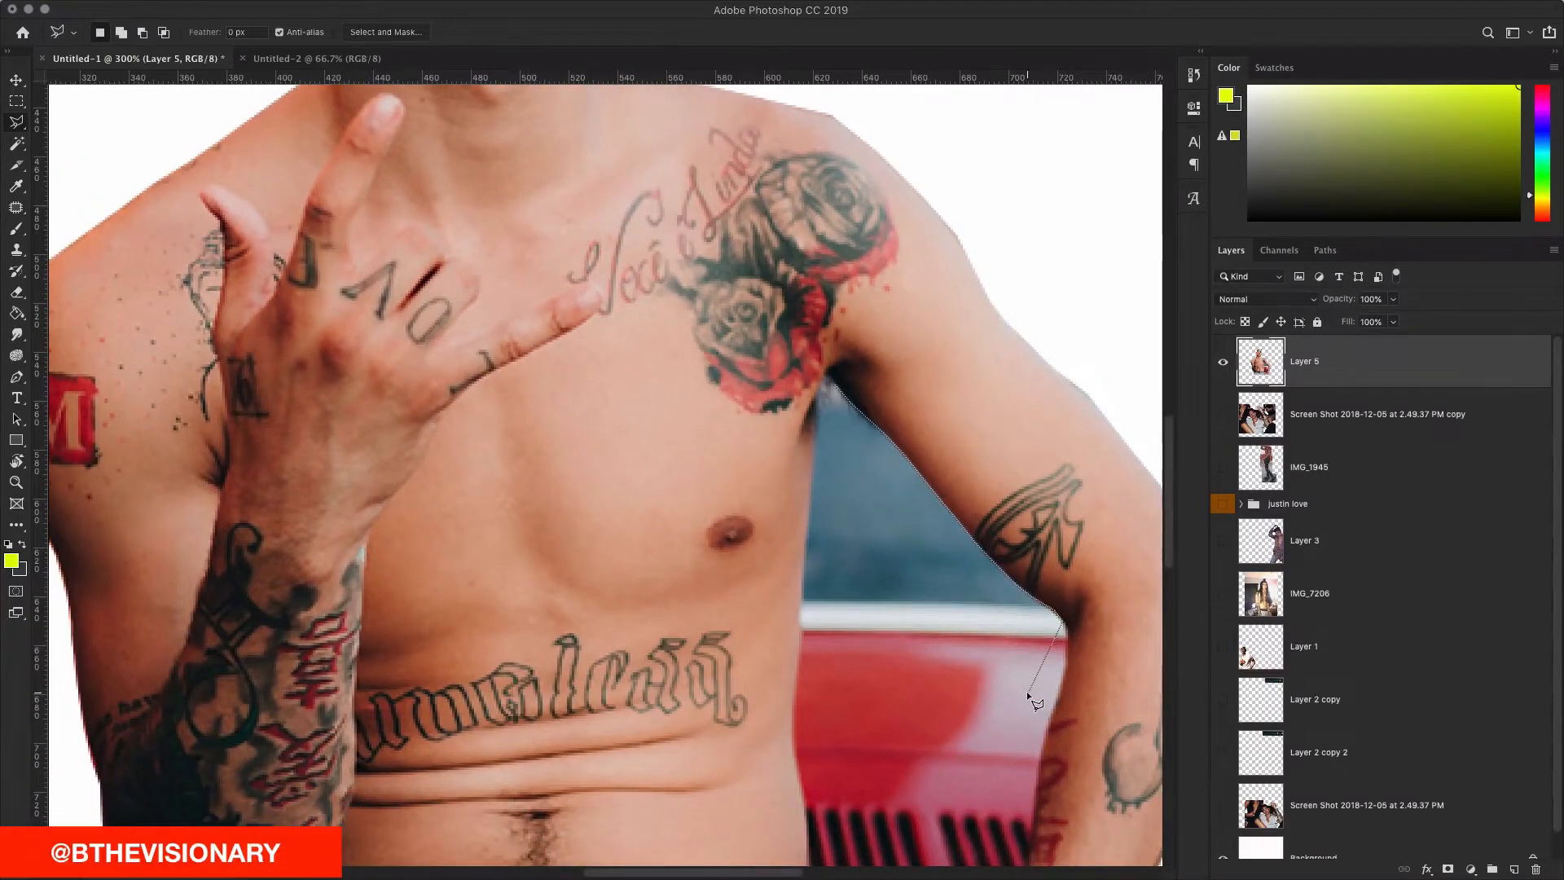
{"action": "scroll", "coordinate": [1026, 691], "scroll_direction": "right", "scroll_amount": 5}
{"action": "scroll", "coordinate": [1027, 691], "scroll_direction": "down", "scroll_amount": 3}
{"action": "scroll", "coordinate": [1027, 690], "scroll_direction": "left", "scroll_amount": 2}
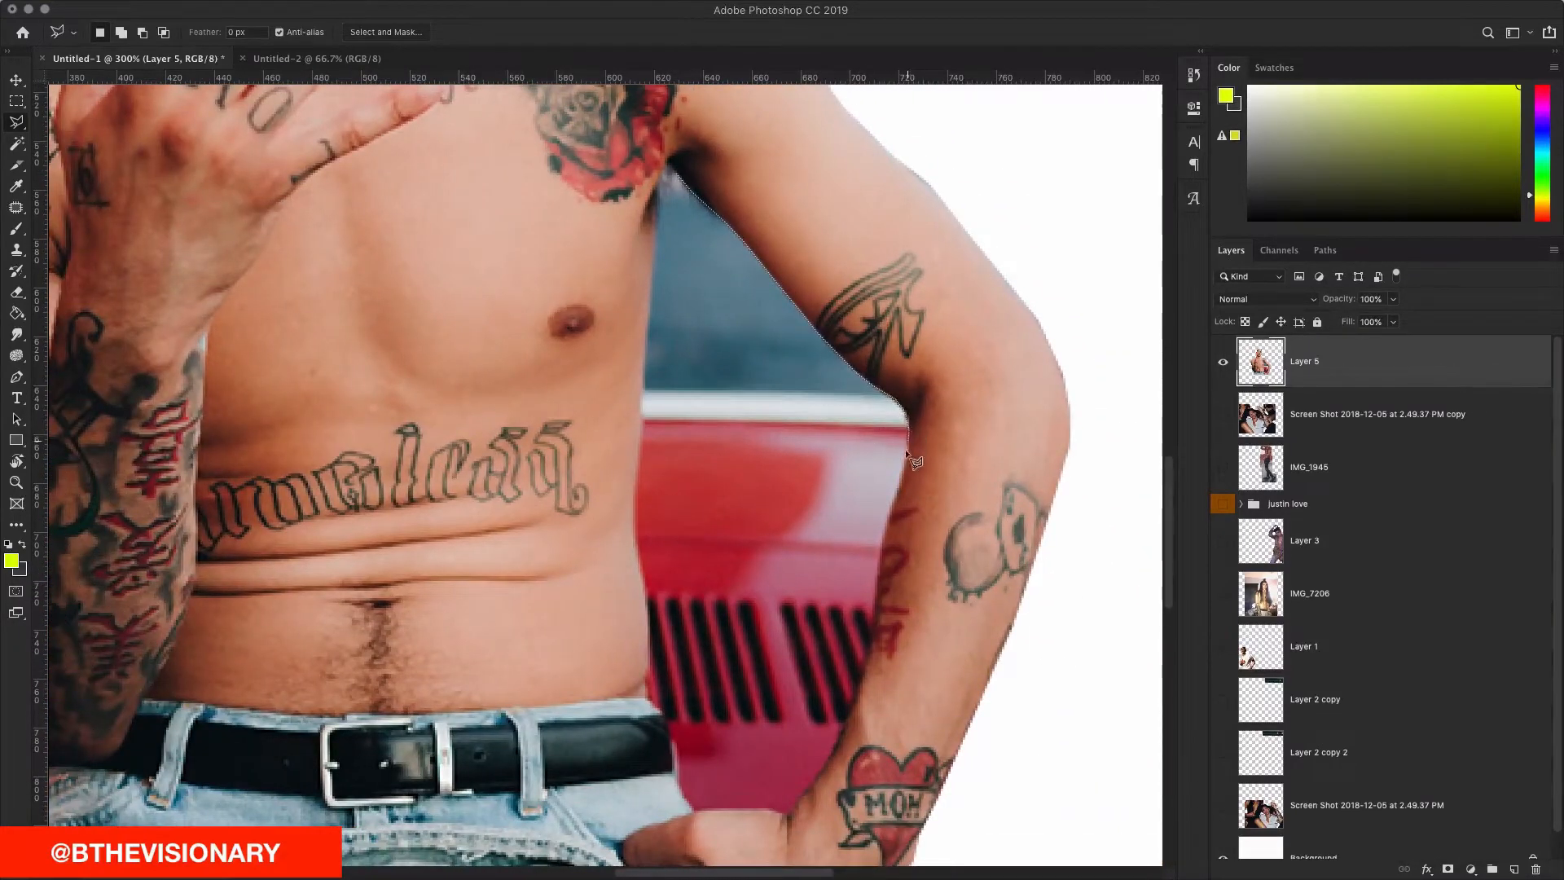
{"action": "left_click", "coordinate": [903, 477]}
{"action": "left_click", "coordinate": [880, 545]}
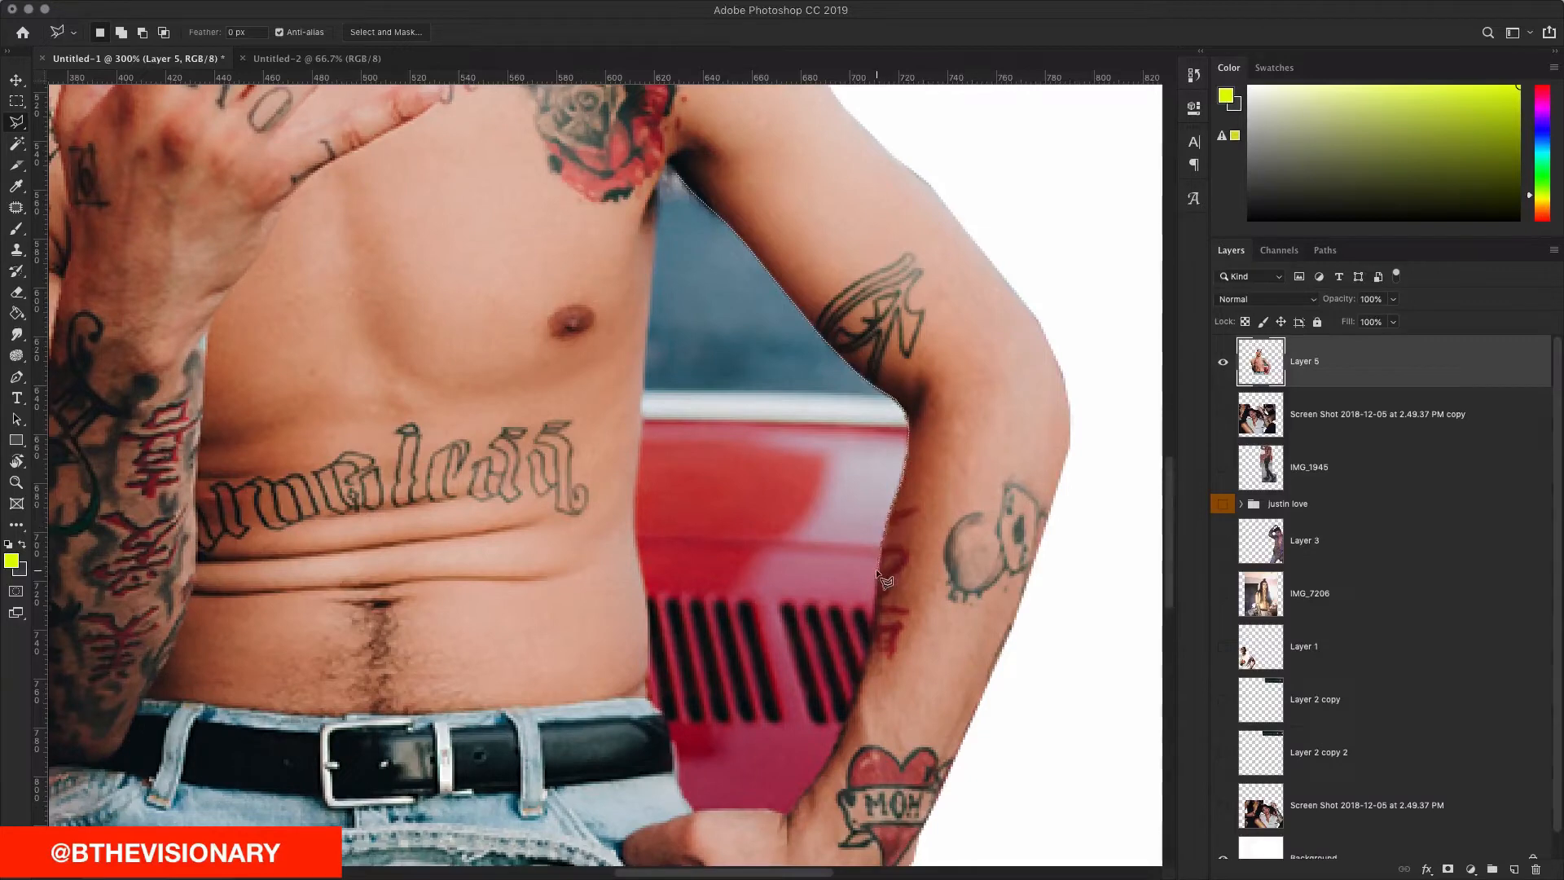
{"action": "left_click", "coordinate": [871, 650]}
{"action": "left_click", "coordinate": [820, 770]}
Step: Close the outline along the jeans, belt and waist, delete the gap, and deselect
{"action": "left_click", "coordinate": [783, 812]}
{"action": "left_click", "coordinate": [692, 810]}
{"action": "left_click", "coordinate": [671, 738]}
{"action": "left_click", "coordinate": [667, 717]}
{"action": "left_click", "coordinate": [646, 673]}
{"action": "left_click", "coordinate": [633, 516]}
{"action": "left_click", "coordinate": [664, 164]}
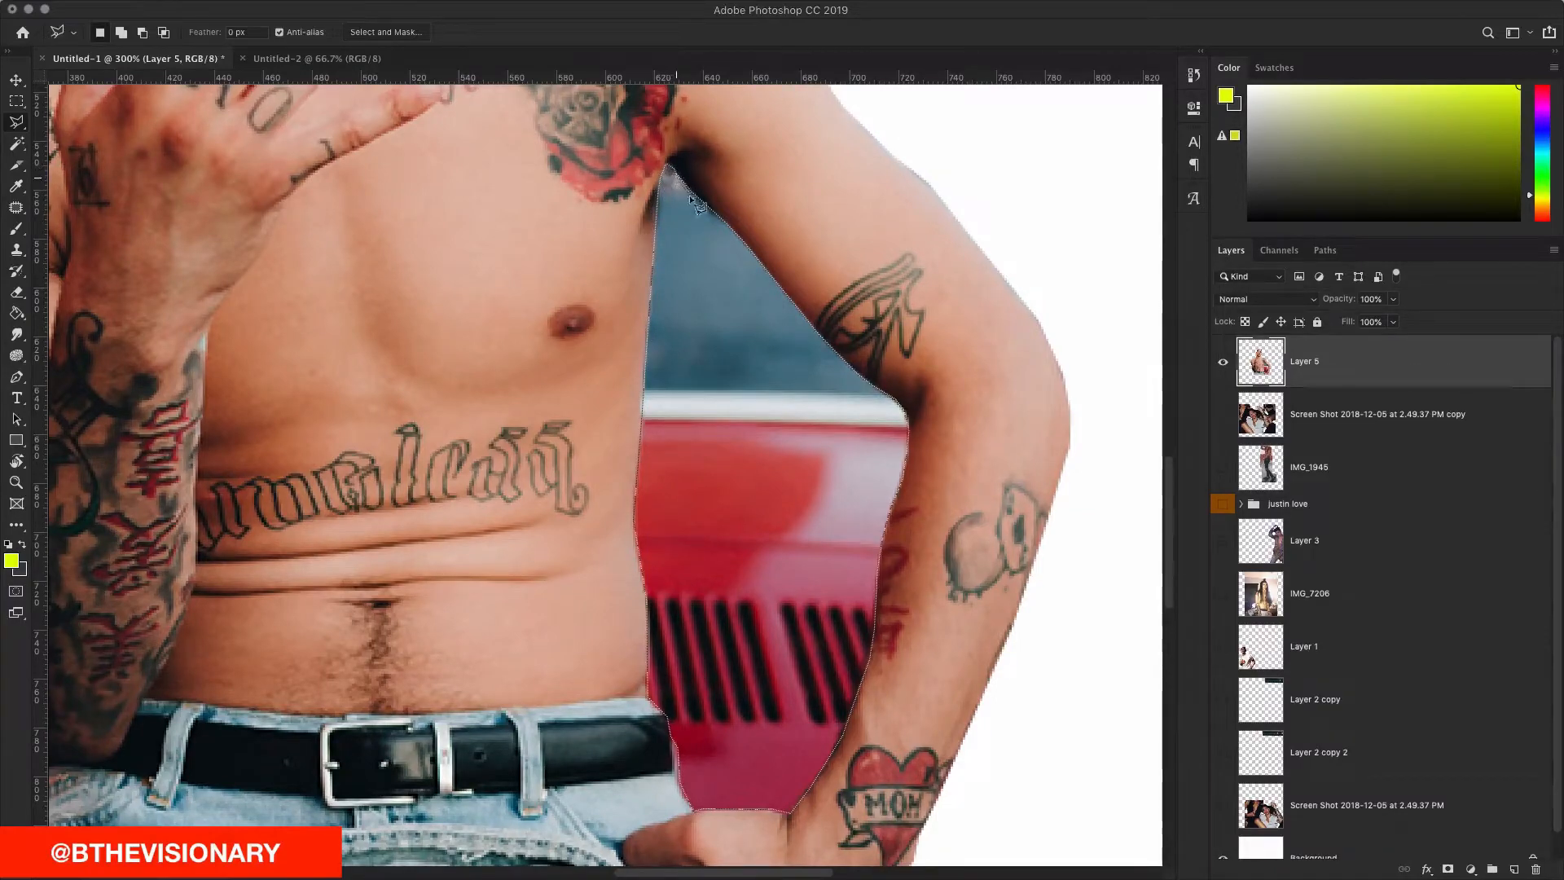
{"action": "left_click", "coordinate": [678, 179]}
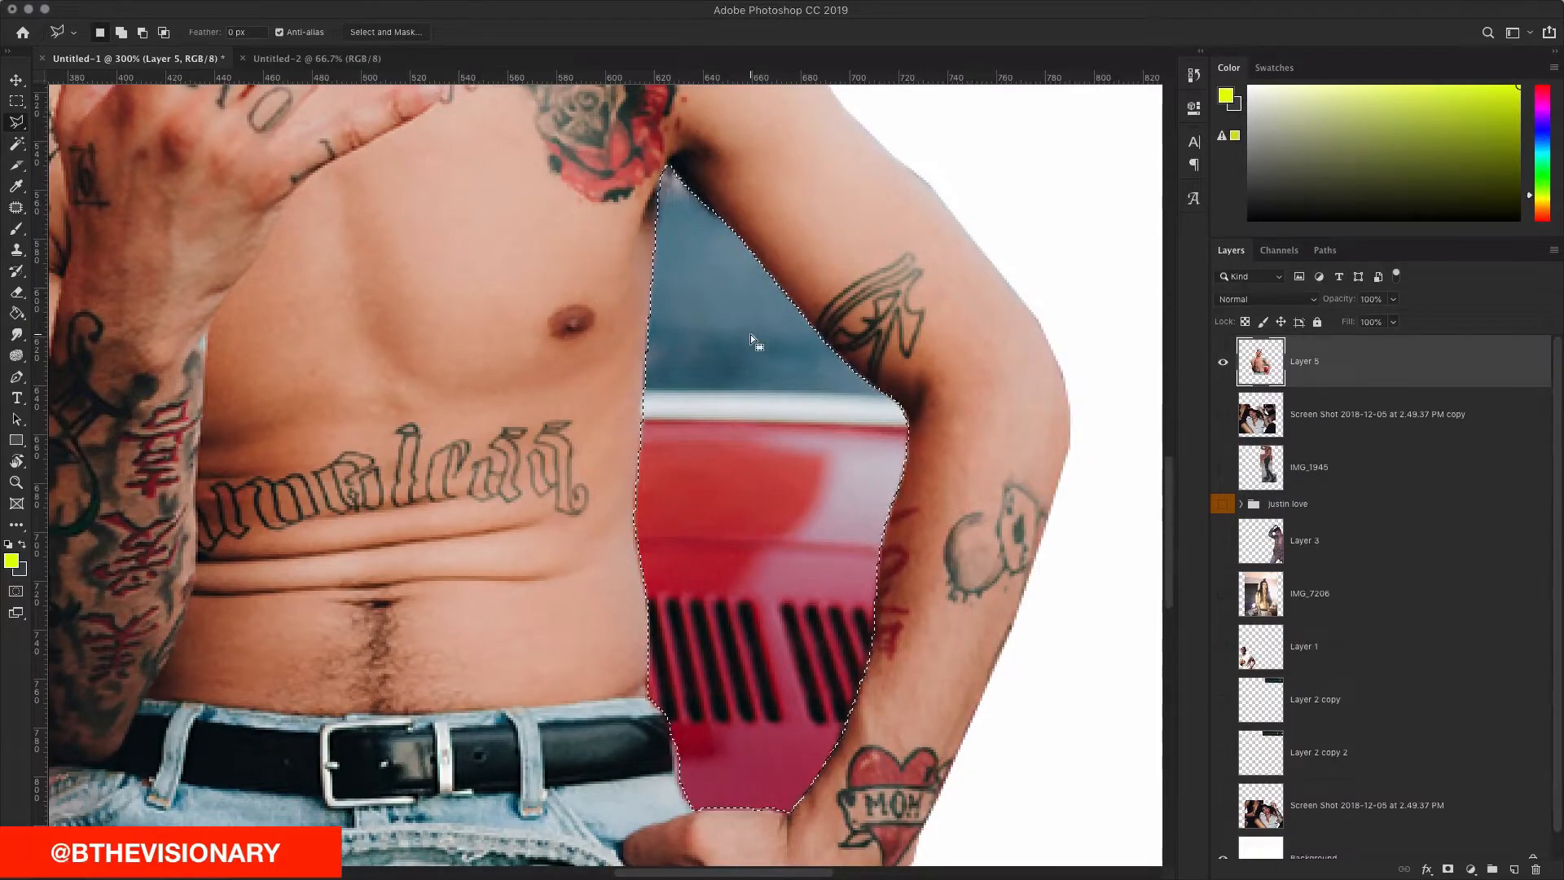
{"action": "key", "text": "Delete"}
{"action": "key", "text": "super+d"}
{"action": "scroll", "coordinate": [751, 448], "scroll_direction": "left", "scroll_amount": 10}
{"action": "scroll", "coordinate": [751, 448], "scroll_direction": "up", "scroll_amount": 15}
Step: Select the leftover background patch beside the figure's shoulder with the Polygonal Lasso
{"action": "scroll", "coordinate": [751, 447], "scroll_direction": "down", "scroll_amount": 3}
{"action": "scroll", "coordinate": [751, 448], "scroll_direction": "right", "scroll_amount": 4}
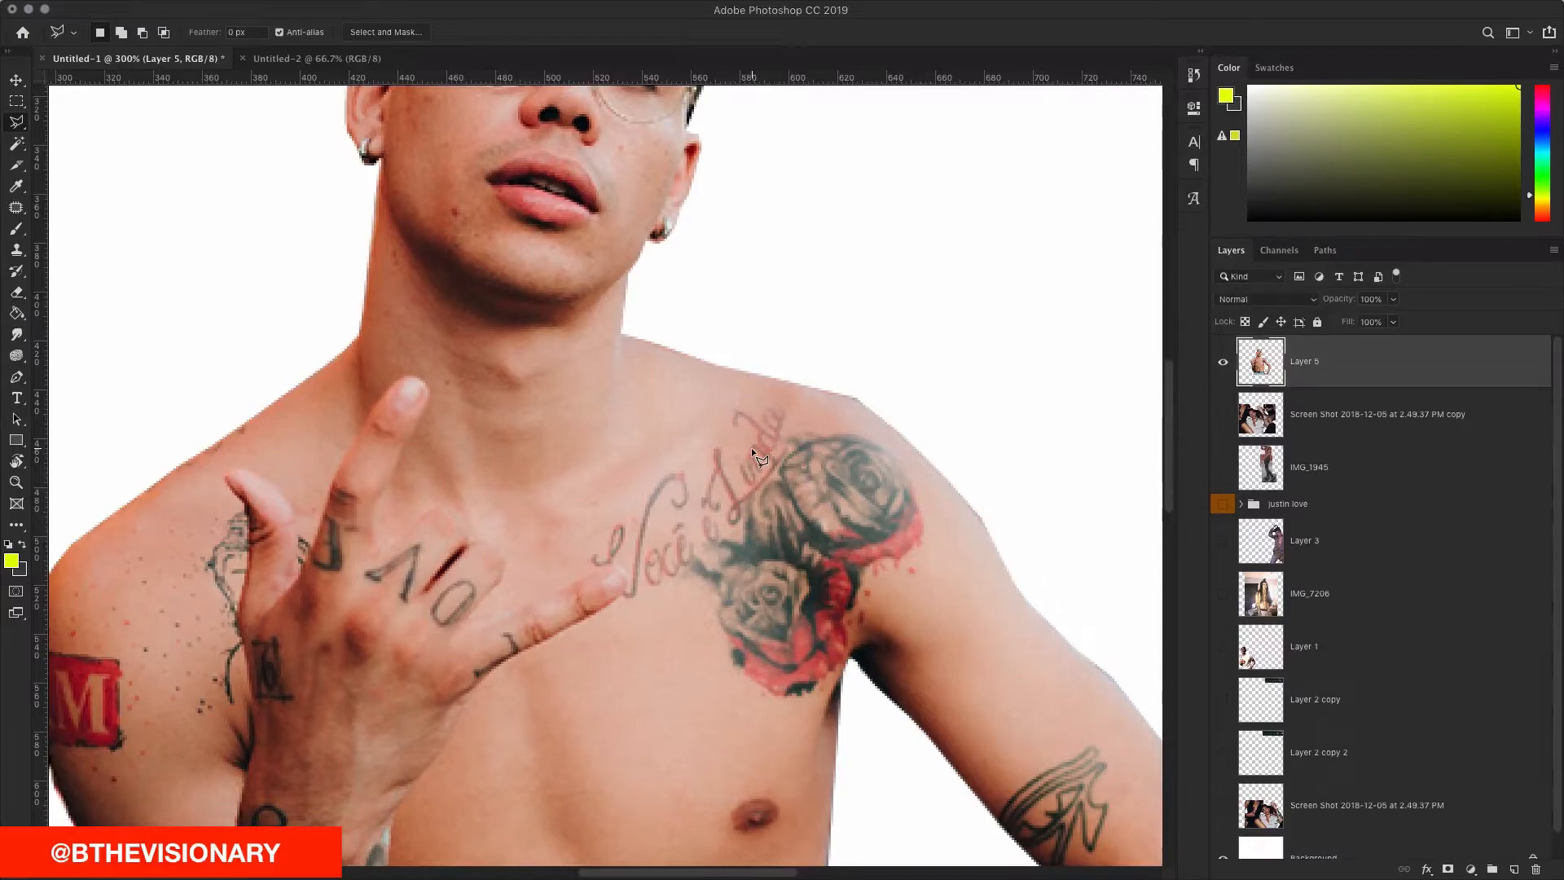
{"action": "scroll", "coordinate": [647, 314], "scroll_direction": "down", "scroll_amount": 10}
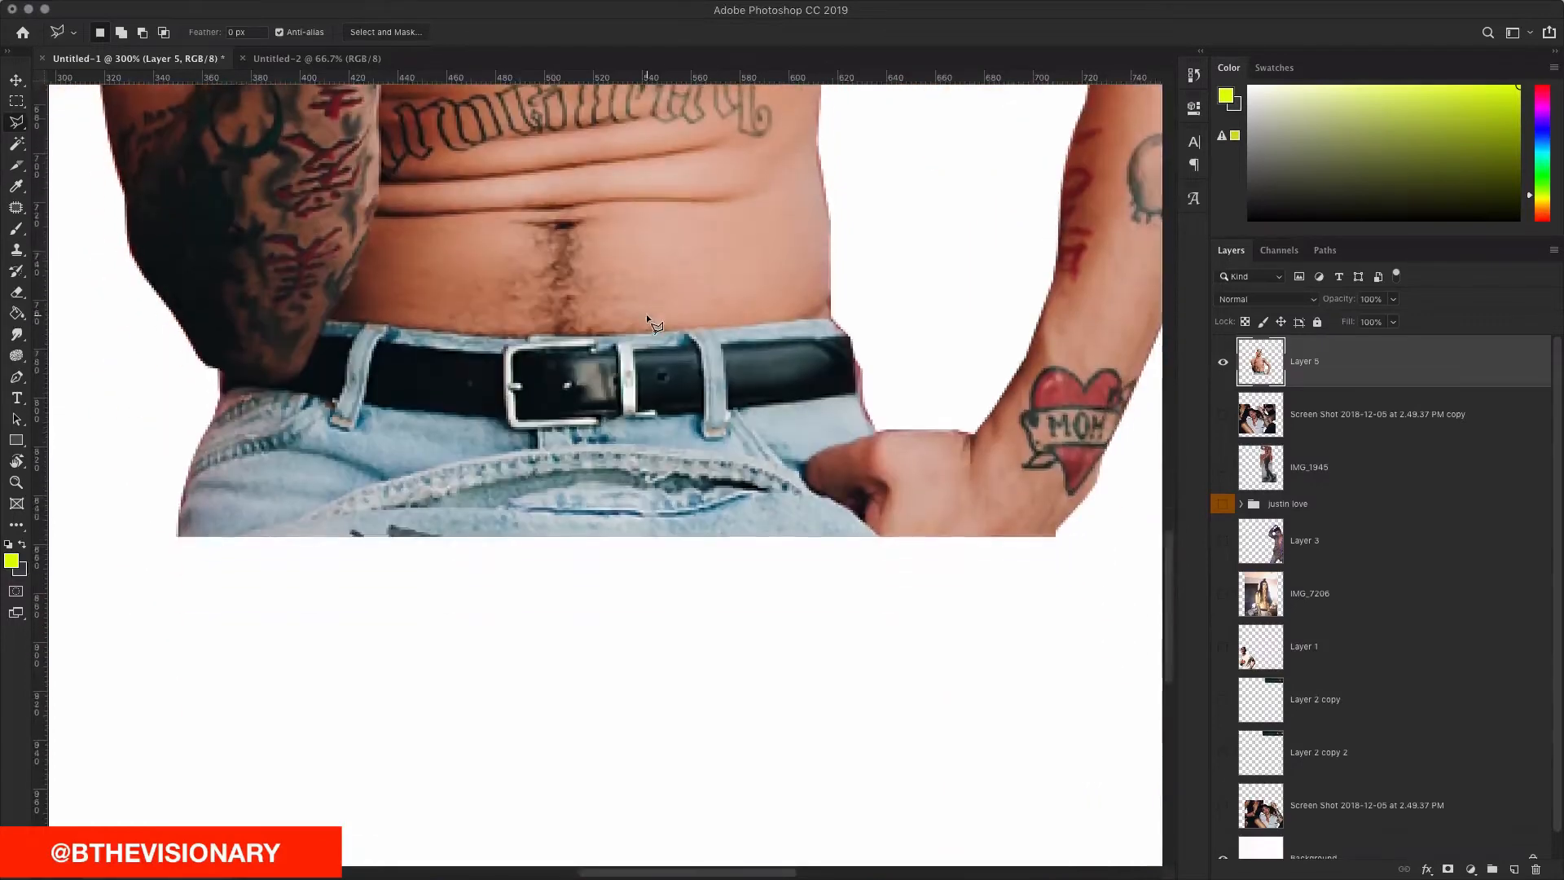
{"action": "scroll", "coordinate": [647, 315], "scroll_direction": "up", "scroll_amount": 10}
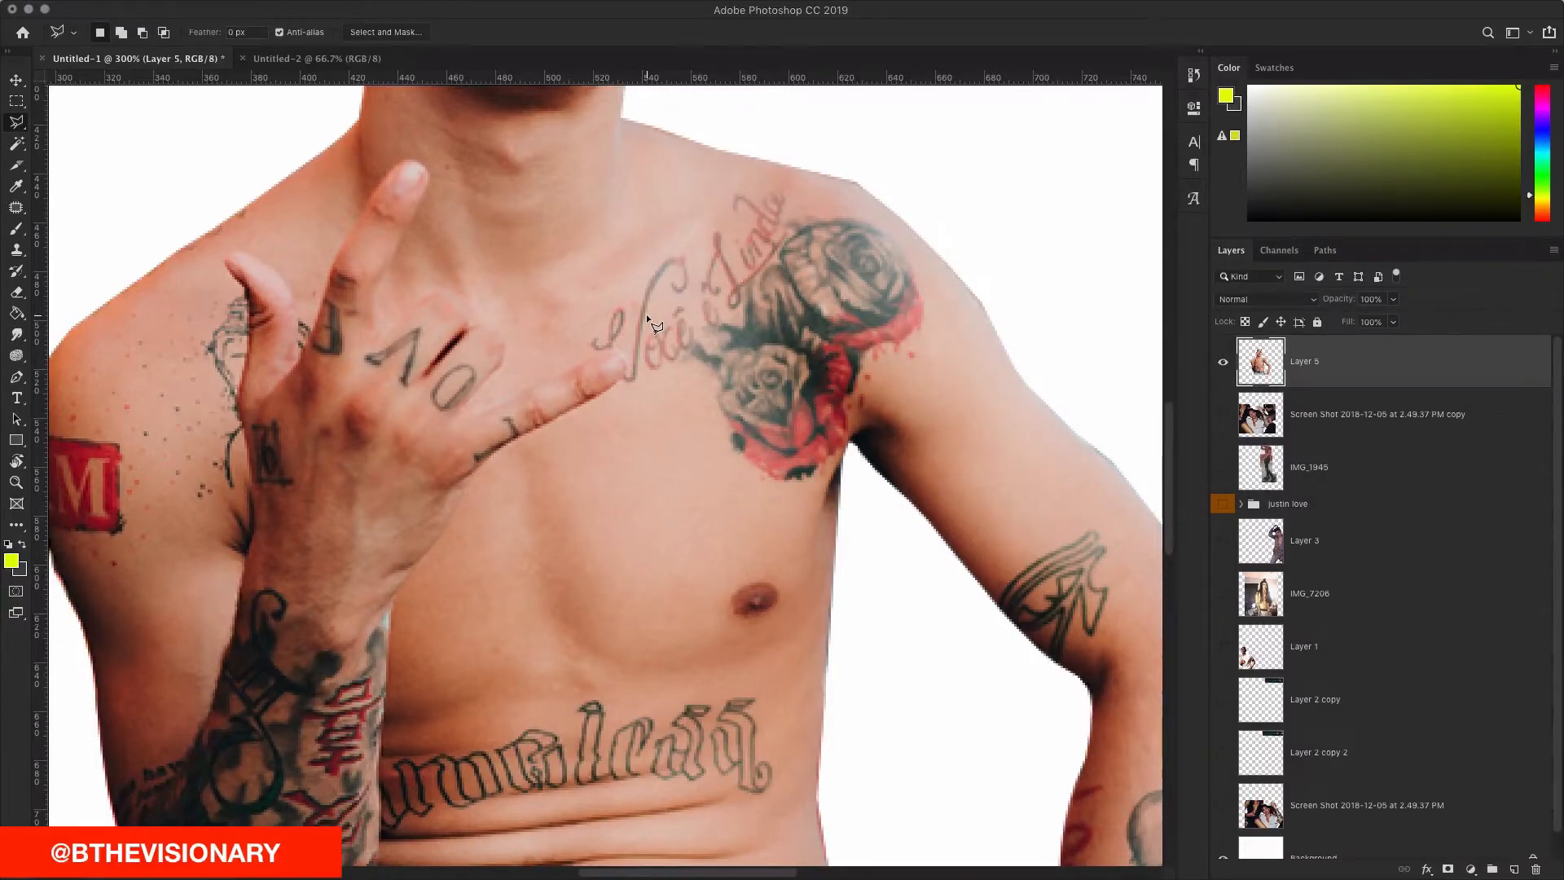
{"action": "scroll", "coordinate": [647, 314], "scroll_direction": "up", "scroll_amount": 6}
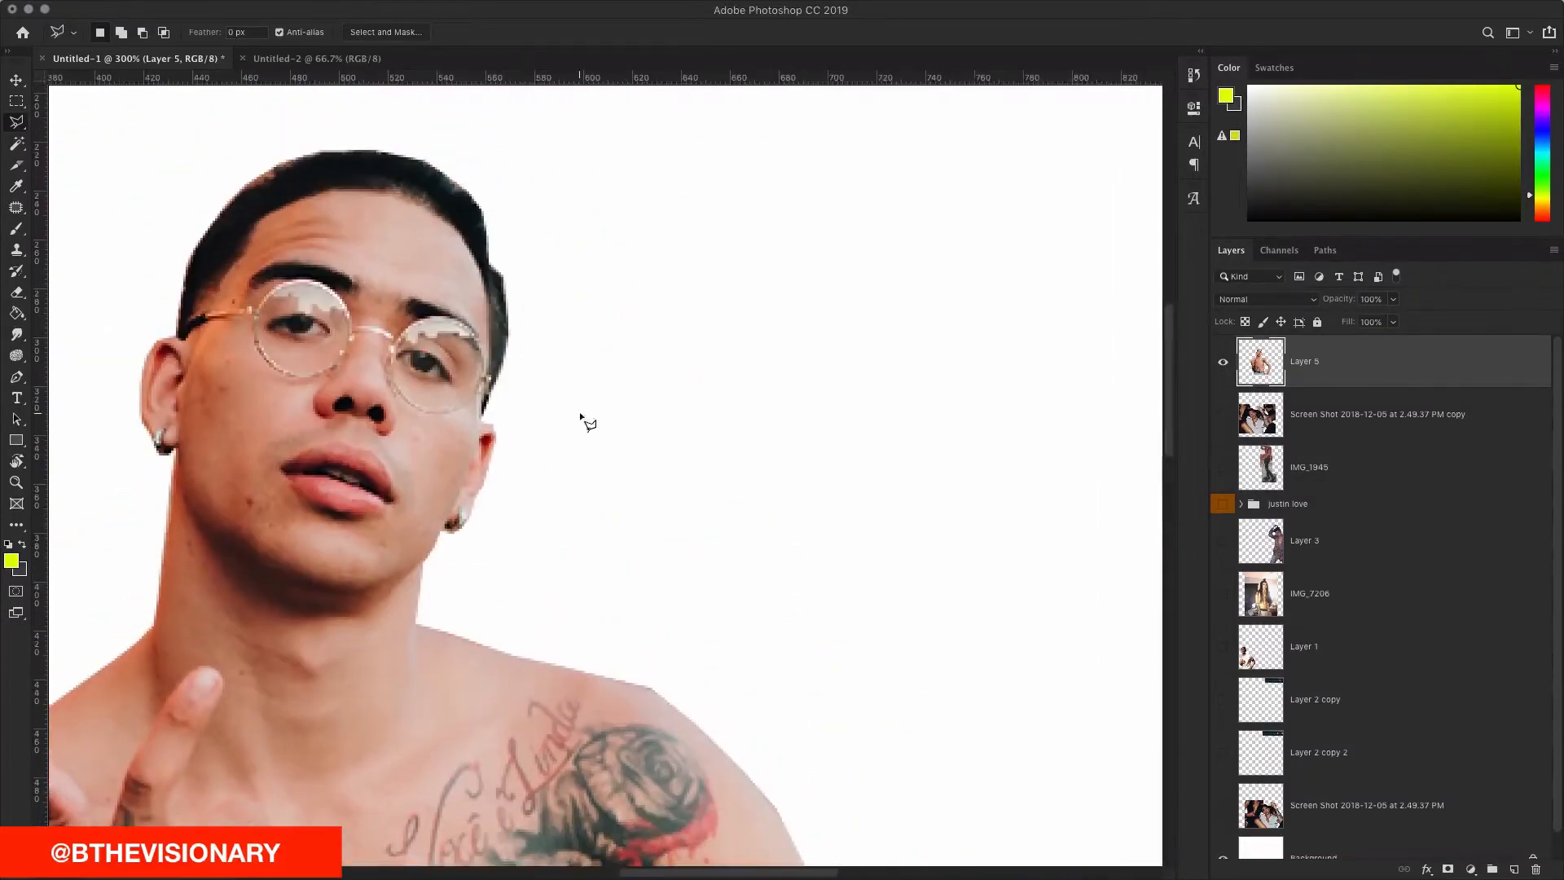
{"action": "scroll", "coordinate": [582, 418], "scroll_direction": "right", "scroll_amount": 3}
{"action": "left_click", "coordinate": [379, 399]}
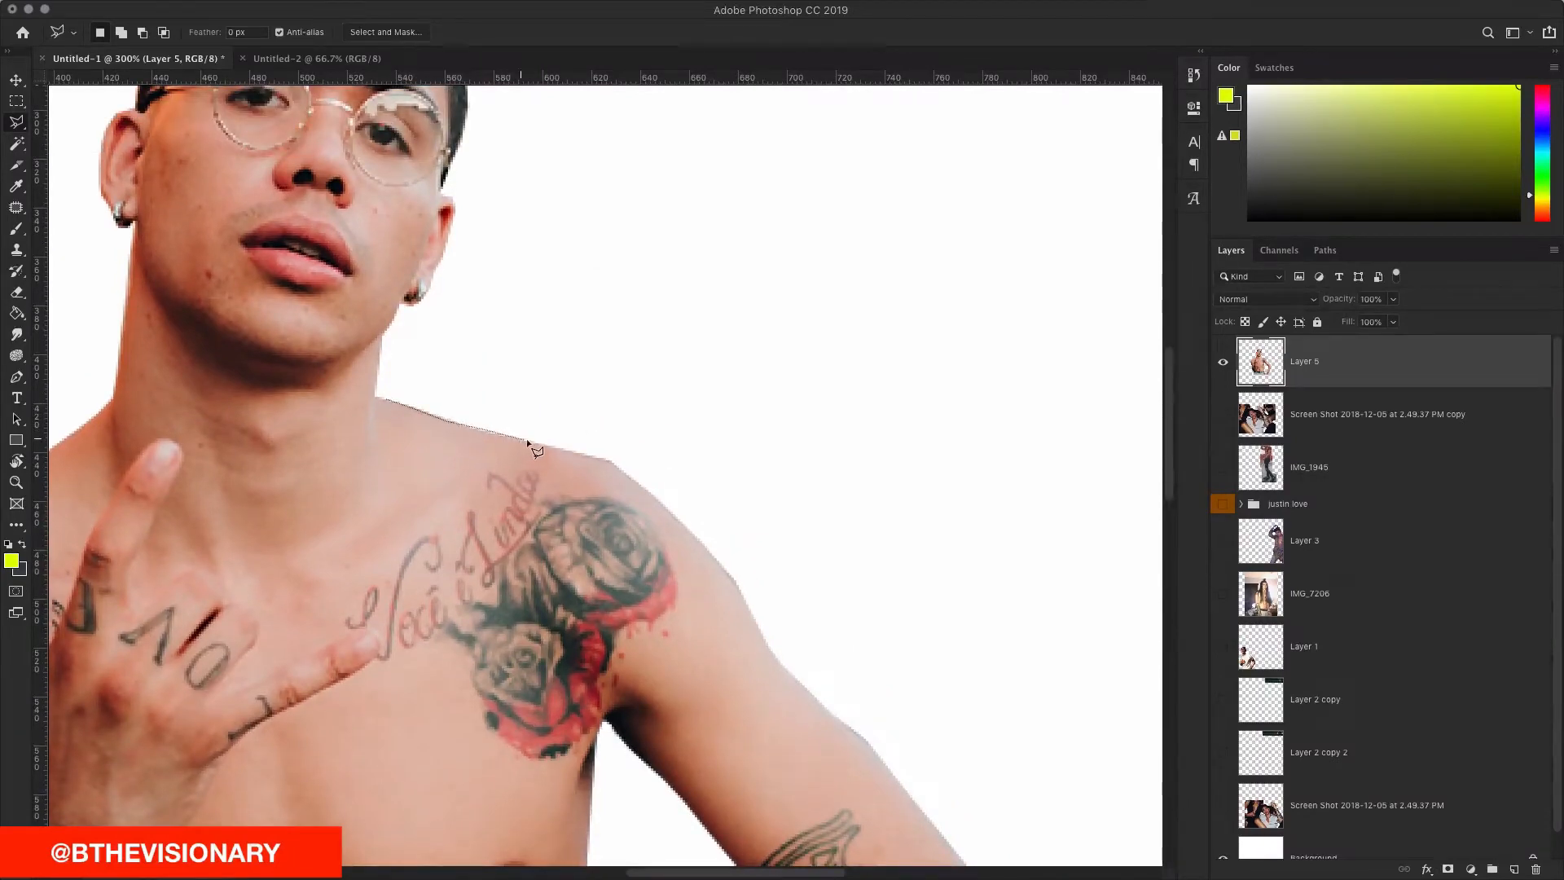
{"action": "left_click", "coordinate": [616, 466]}
{"action": "left_click", "coordinate": [682, 453]}
{"action": "left_click", "coordinate": [756, 330]}
{"action": "double_click", "coordinate": [666, 271]}
Step: Select the leftover area along the torso's waist-to-chest edge, then deselect
{"action": "scroll", "coordinate": [666, 270], "scroll_direction": "up", "scroll_amount": 5}
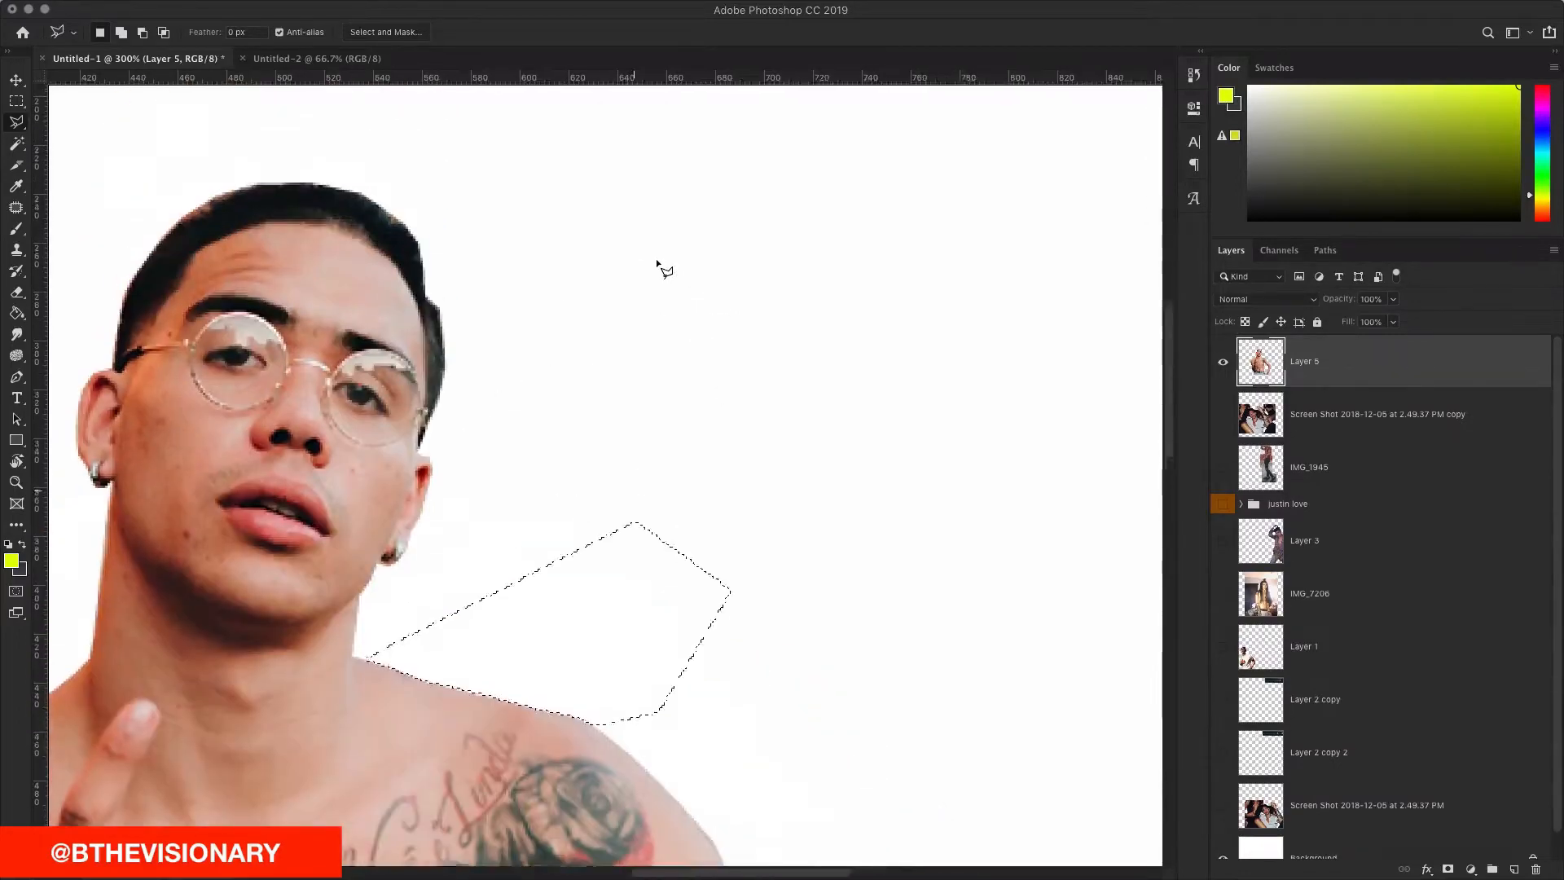
{"action": "scroll", "coordinate": [658, 262], "scroll_direction": "down", "scroll_amount": 10}
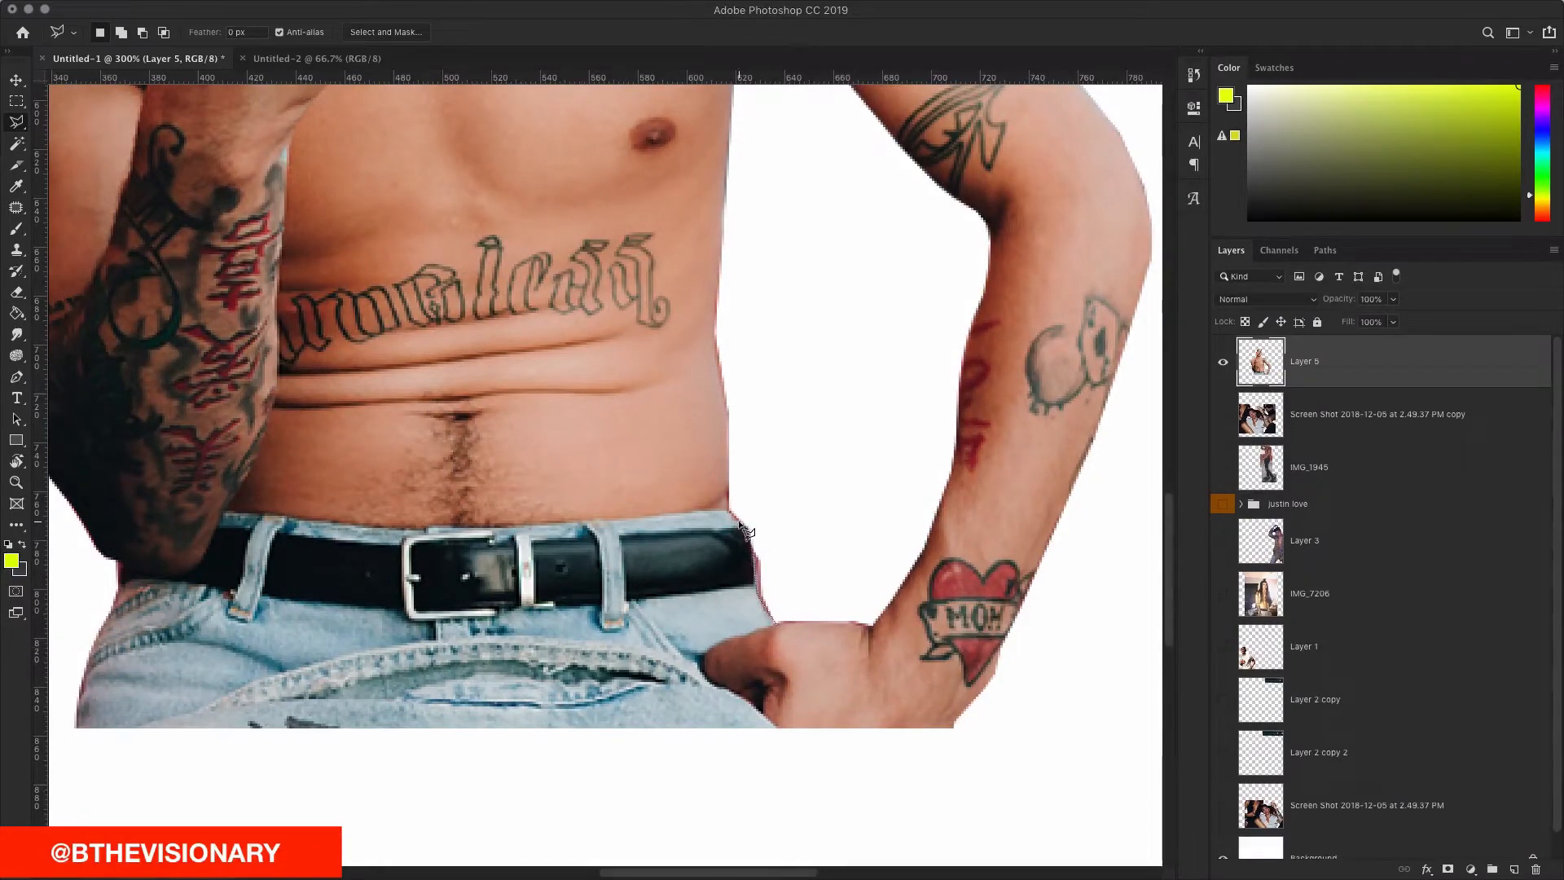
{"action": "scroll", "coordinate": [725, 391], "scroll_direction": "up", "scroll_amount": 1}
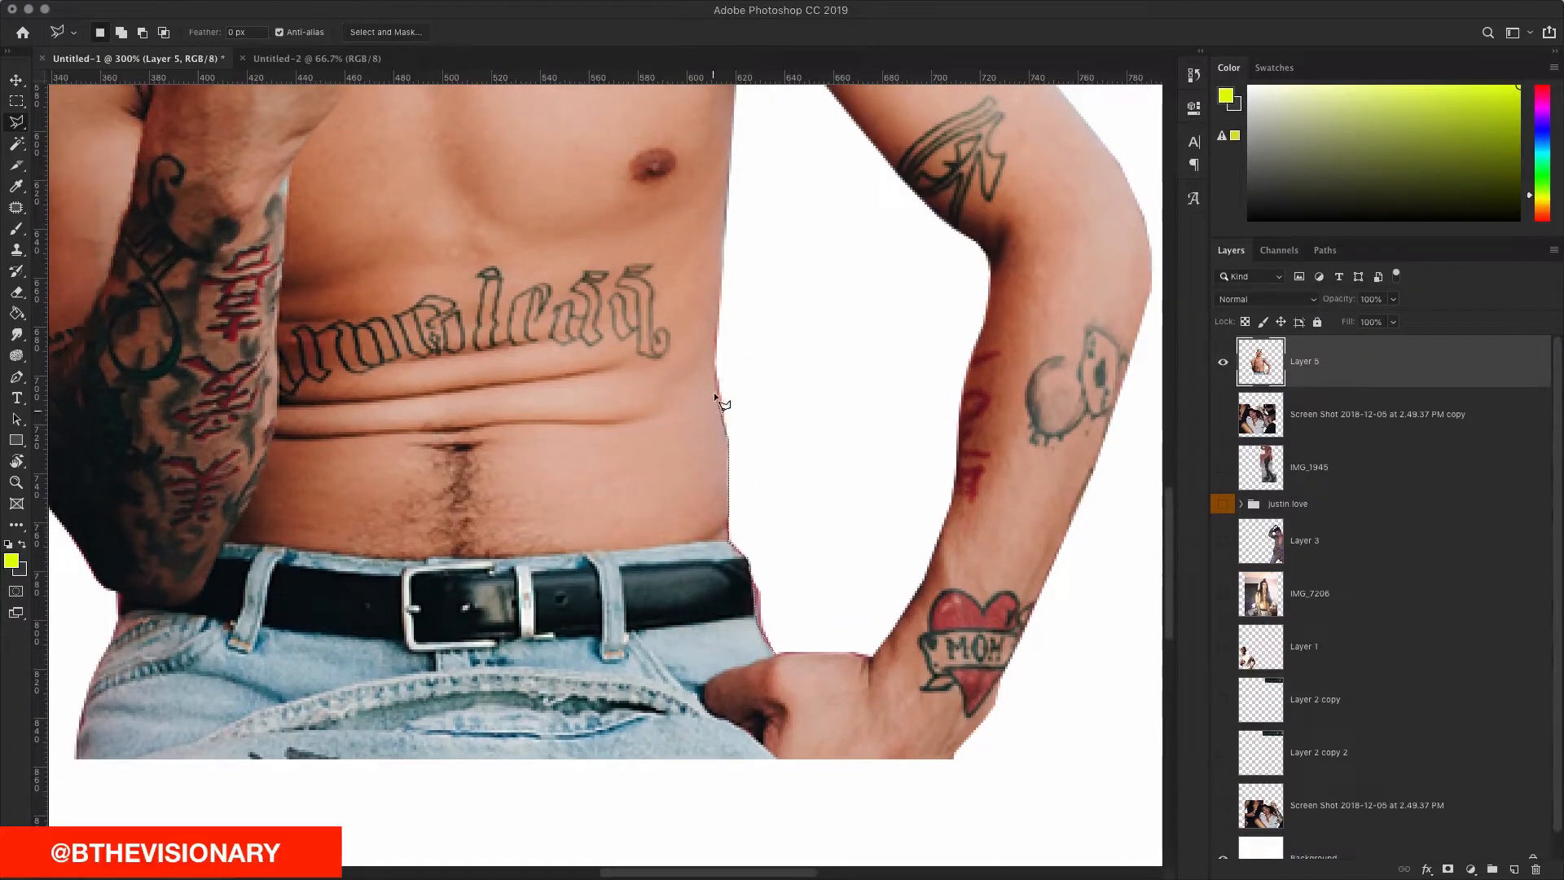
{"action": "left_click", "coordinate": [720, 300]}
{"action": "scroll", "coordinate": [723, 293], "scroll_direction": "up", "scroll_amount": 2}
{"action": "scroll", "coordinate": [723, 273], "scroll_direction": "up", "scroll_amount": 3}
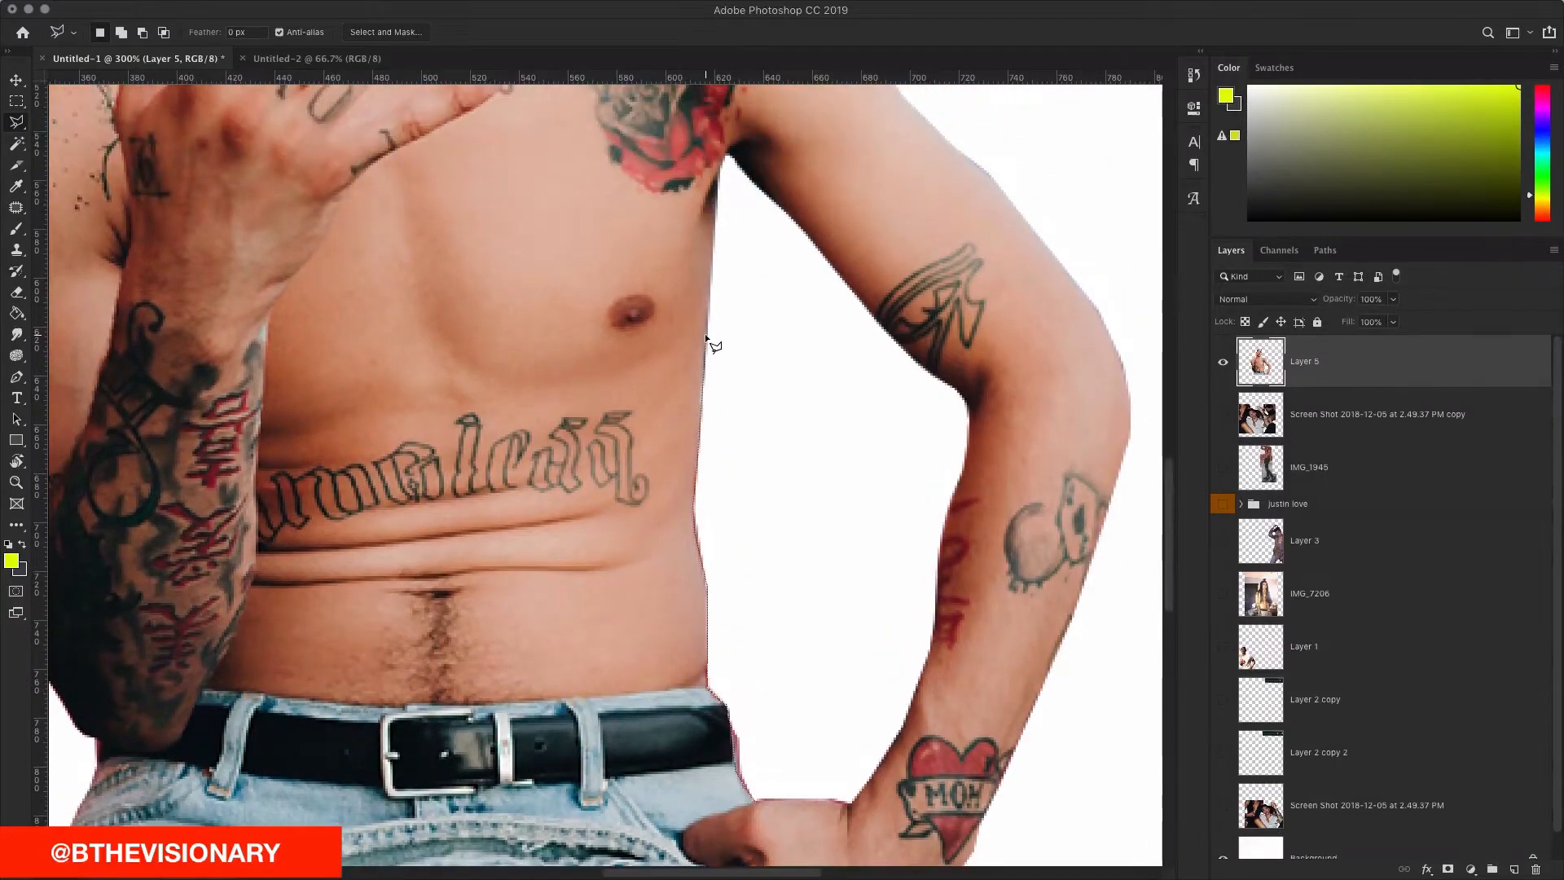
{"action": "left_click", "coordinate": [721, 213]}
{"action": "double_click", "coordinate": [876, 692]}
{"action": "key", "text": "ctrl+d"}
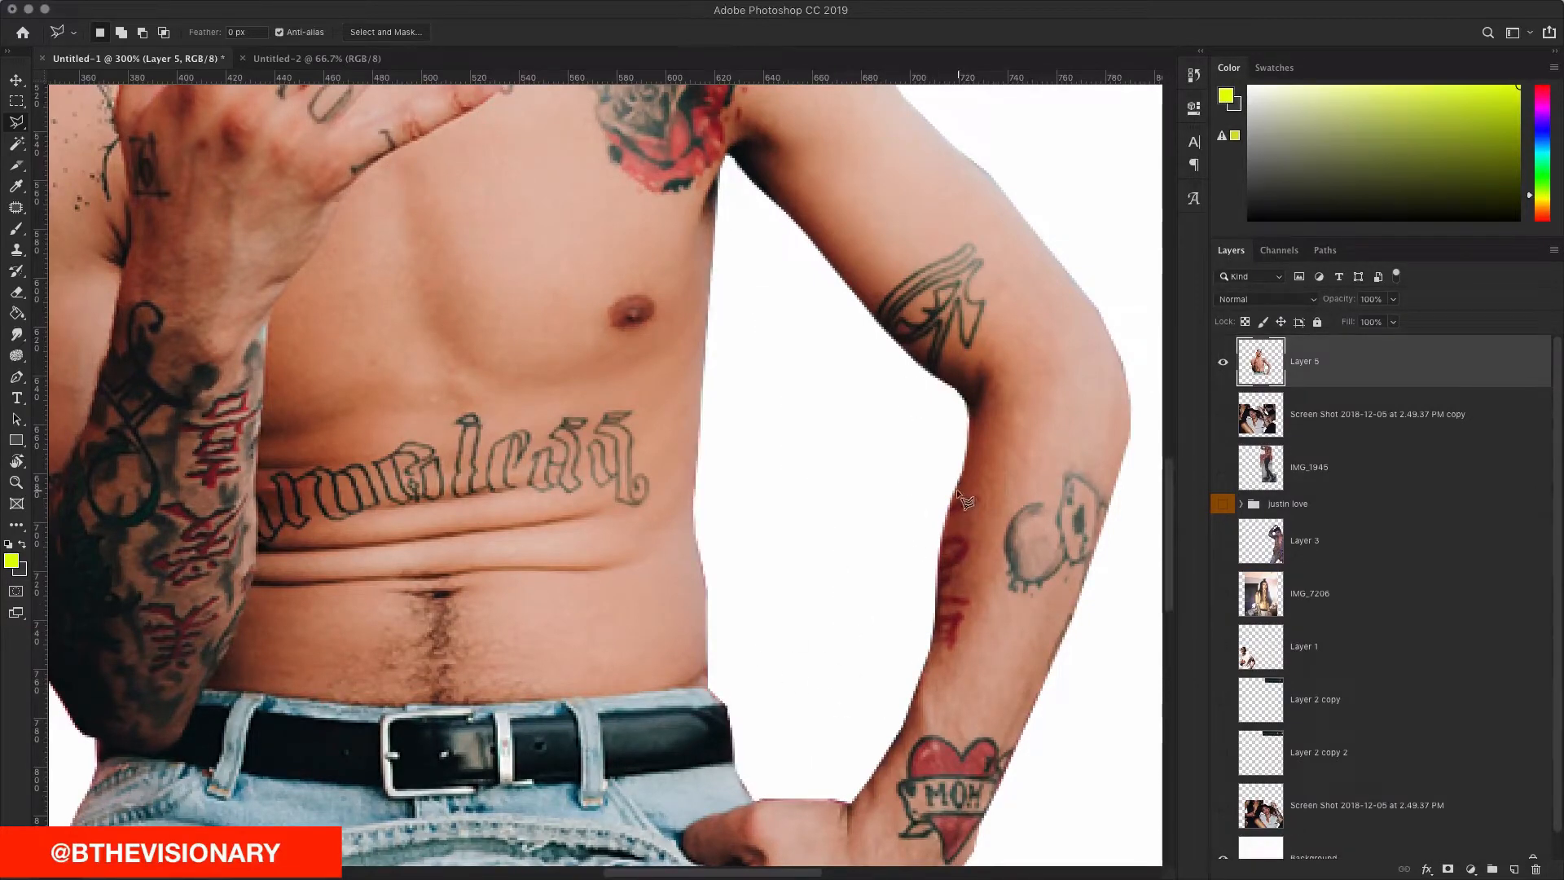
Step: Select the white area above the shoulder along the arm's outer edge
{"action": "scroll", "coordinate": [873, 475], "scroll_direction": "up", "scroll_amount": 5}
{"action": "scroll", "coordinate": [873, 475], "scroll_direction": "left", "scroll_amount": 5}
{"action": "scroll", "coordinate": [868, 475], "scroll_direction": "right", "scroll_amount": 5}
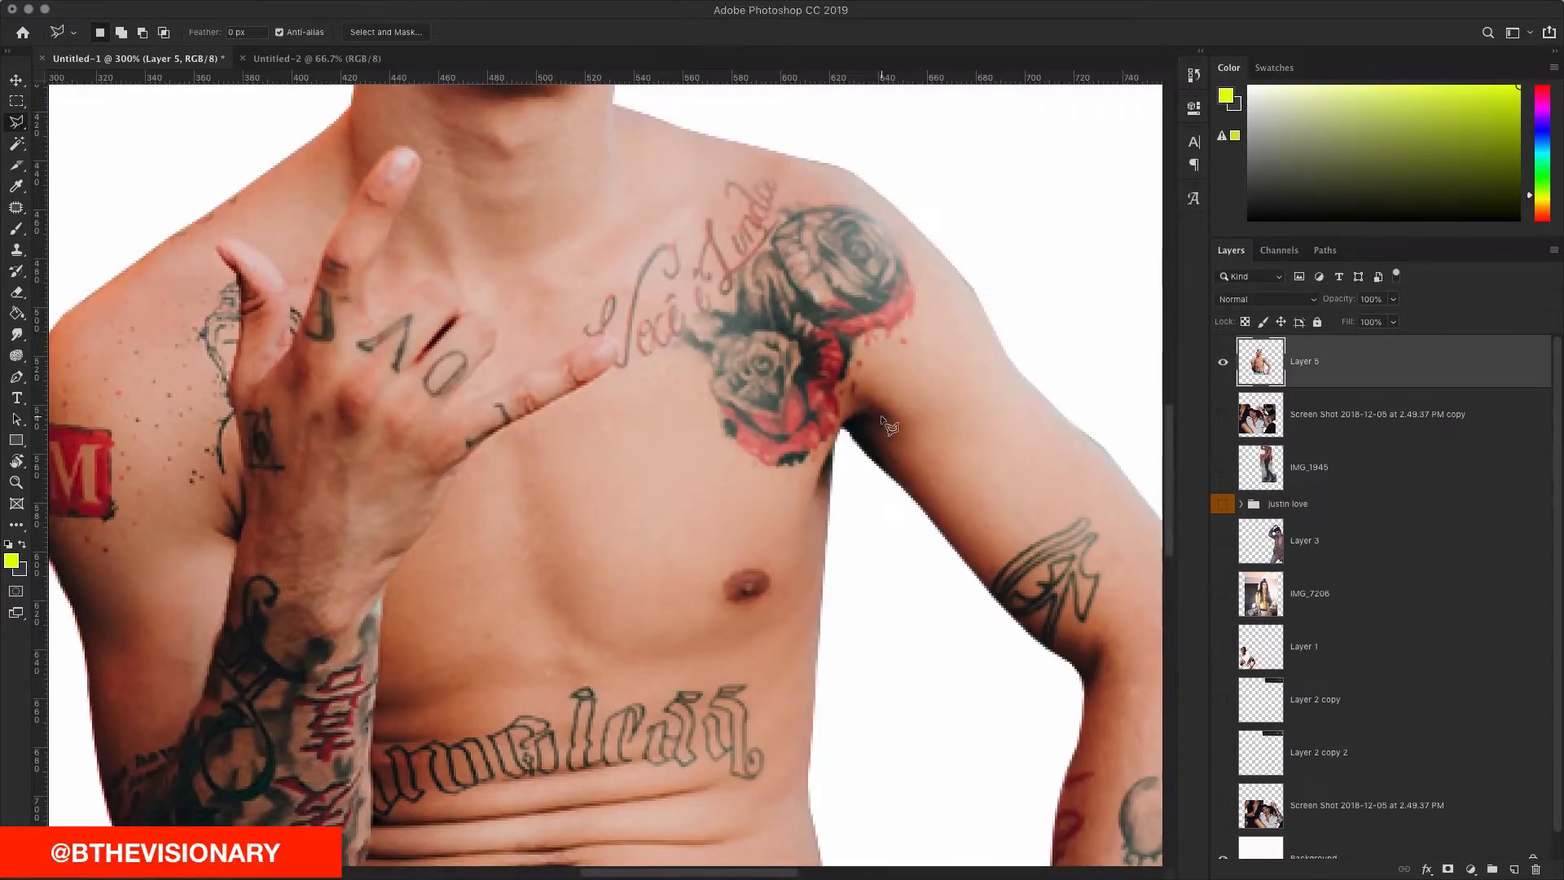
{"action": "left_click", "coordinate": [983, 325]}
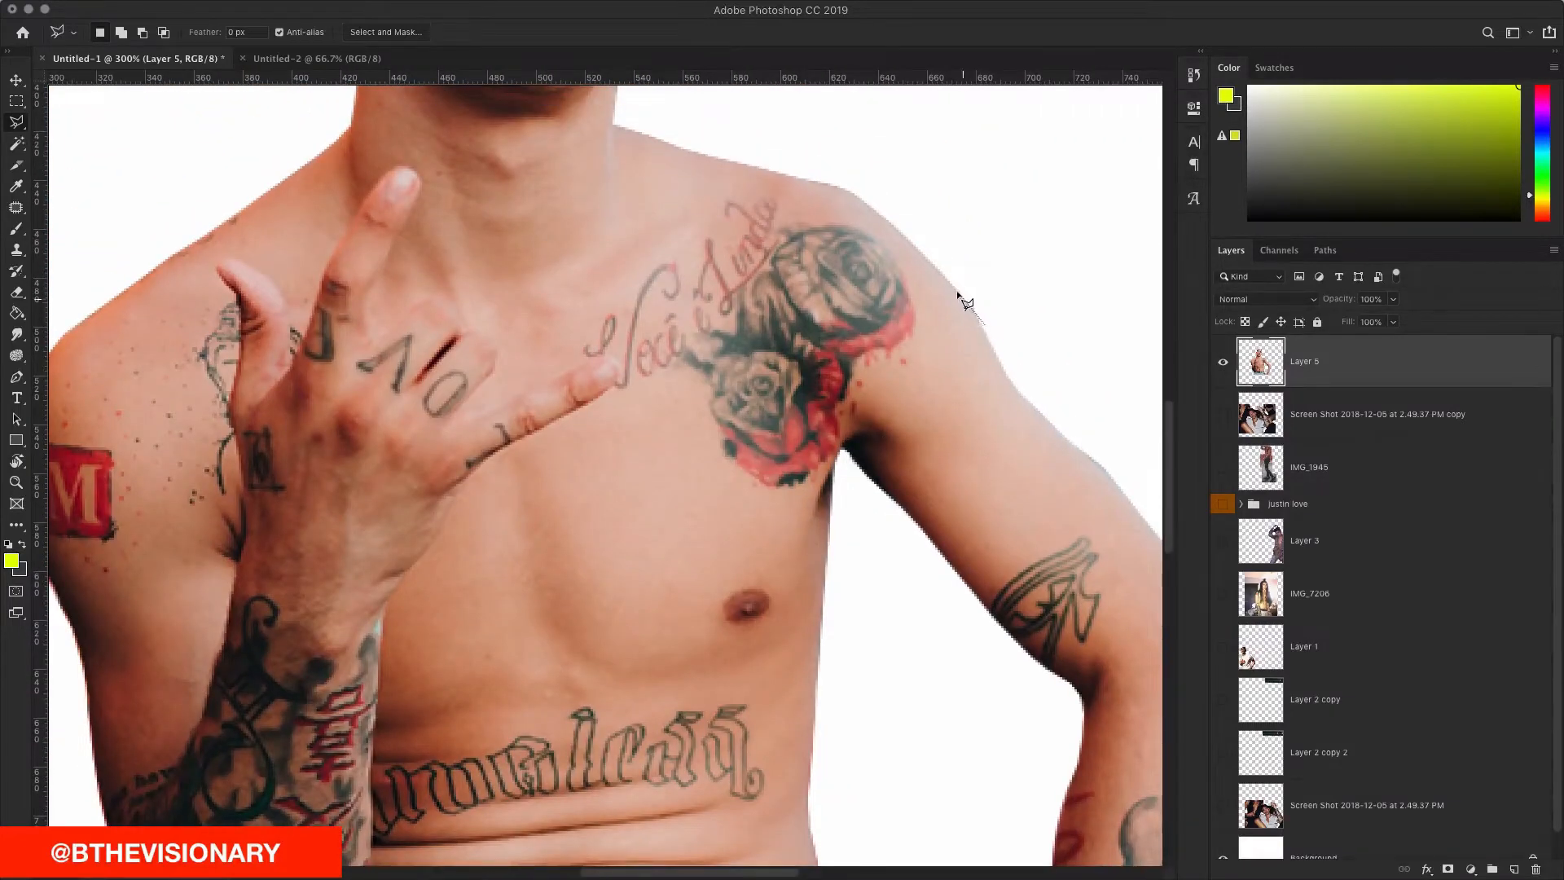
{"action": "scroll", "coordinate": [815, 220], "scroll_direction": "right", "scroll_amount": 4}
{"action": "scroll", "coordinate": [814, 220], "scroll_direction": "down", "scroll_amount": 3}
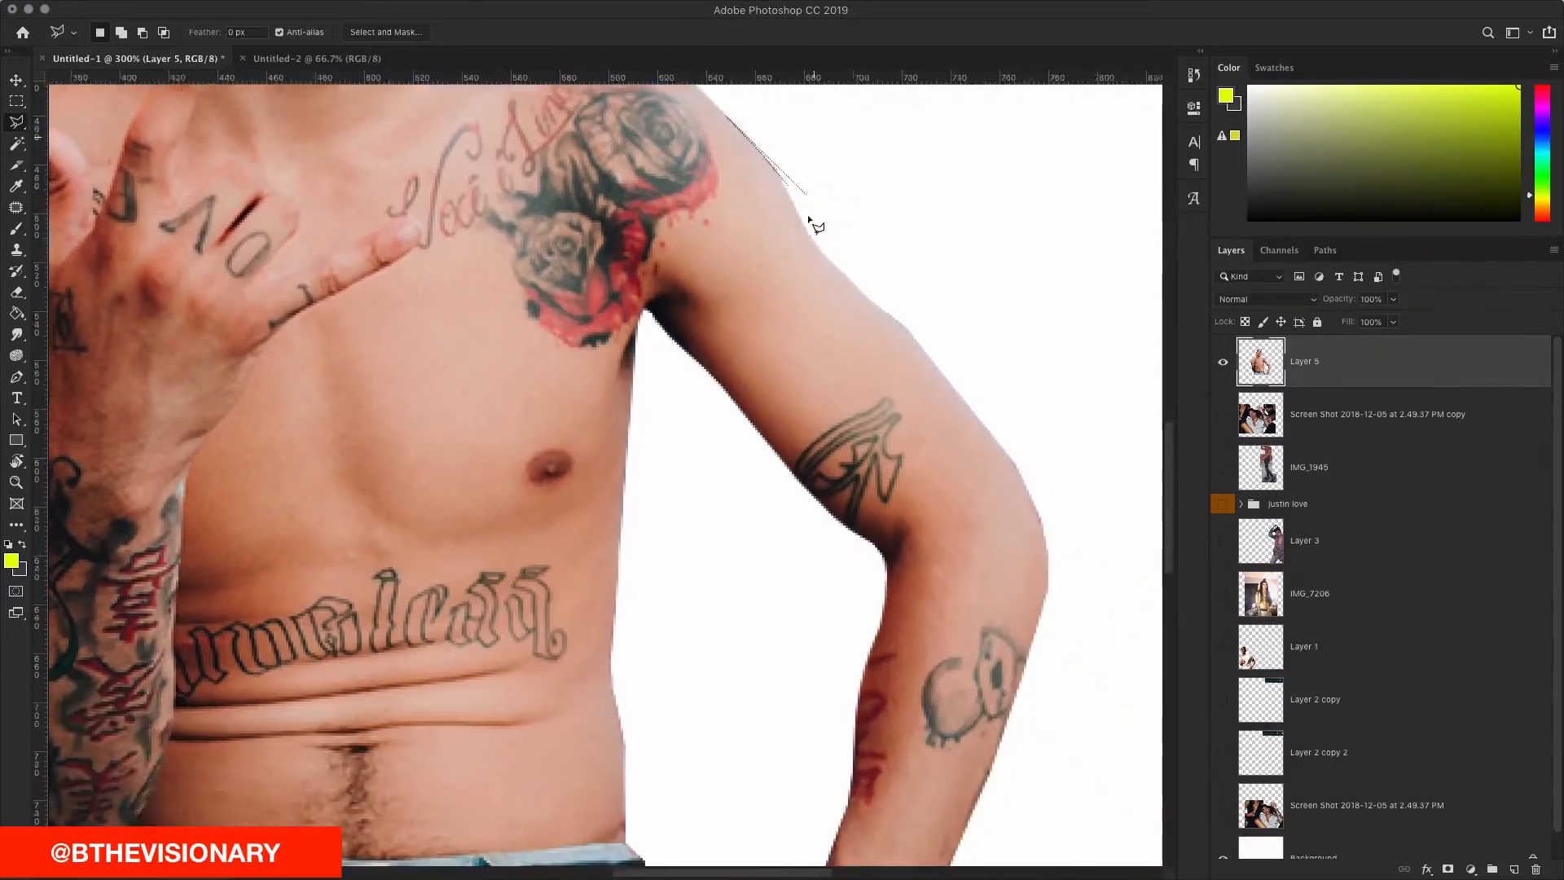
{"action": "scroll", "coordinate": [814, 221], "scroll_direction": "up", "scroll_amount": 4}
{"action": "scroll", "coordinate": [814, 221], "scroll_direction": "left", "scroll_amount": 1}
{"action": "scroll", "coordinate": [711, 252], "scroll_direction": "left", "scroll_amount": 1}
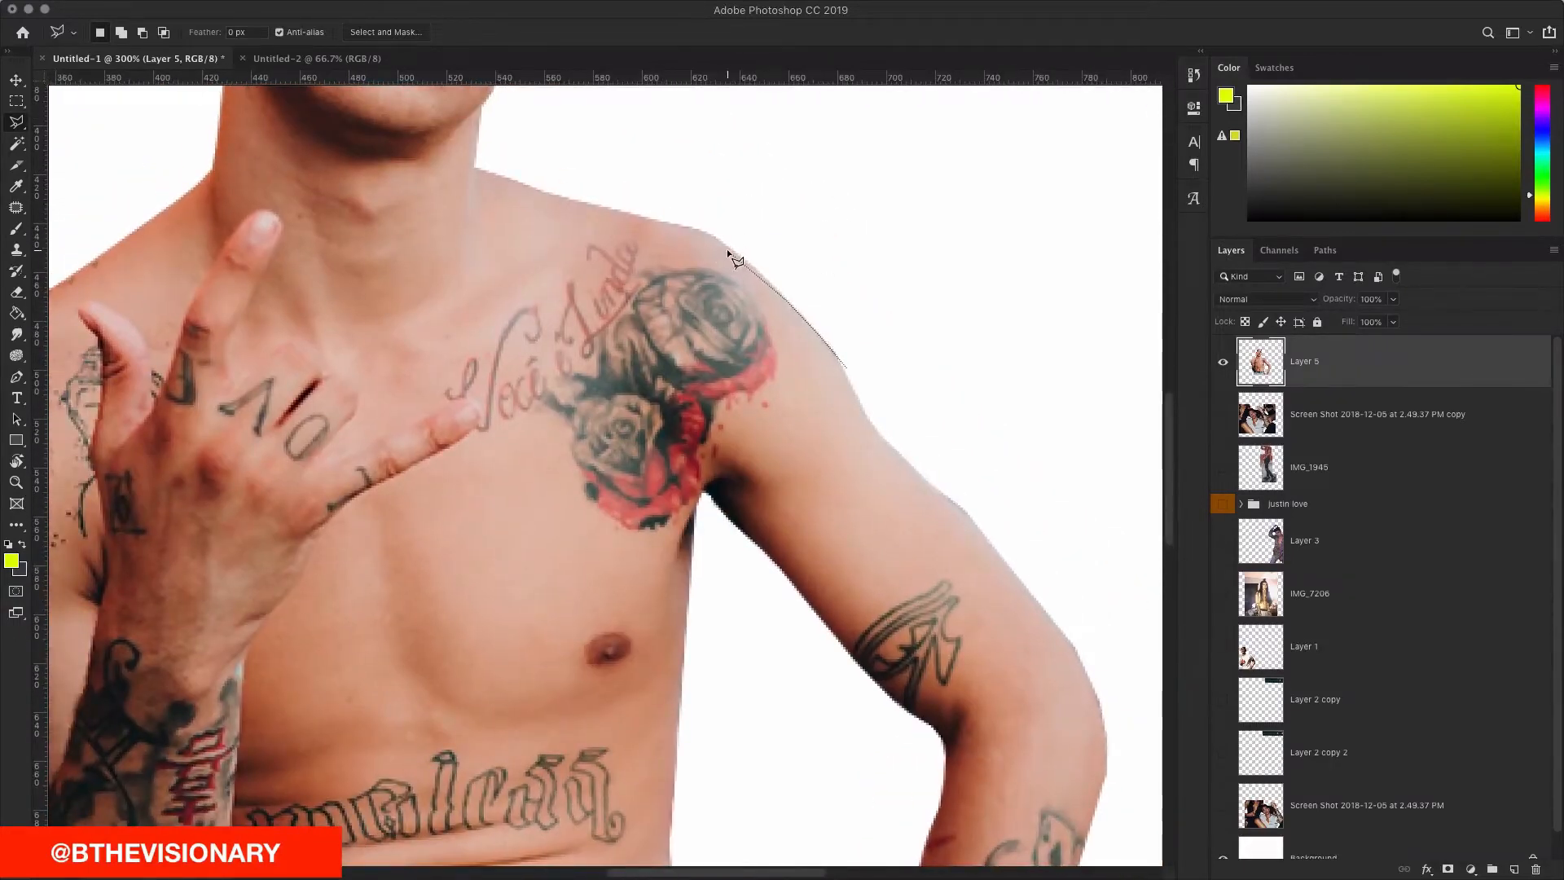
{"action": "mouse_move", "coordinate": [737, 254]}
{"action": "left_mouse_down"}
{"action": "mouse_move", "coordinate": [681, 233]}
{"action": "mouse_move", "coordinate": [678, 196]}
{"action": "left_mouse_up"}
{"action": "left_click", "coordinate": [963, 218]}
{"action": "left_click", "coordinate": [1089, 391]}
{"action": "double_click", "coordinate": [942, 370]}
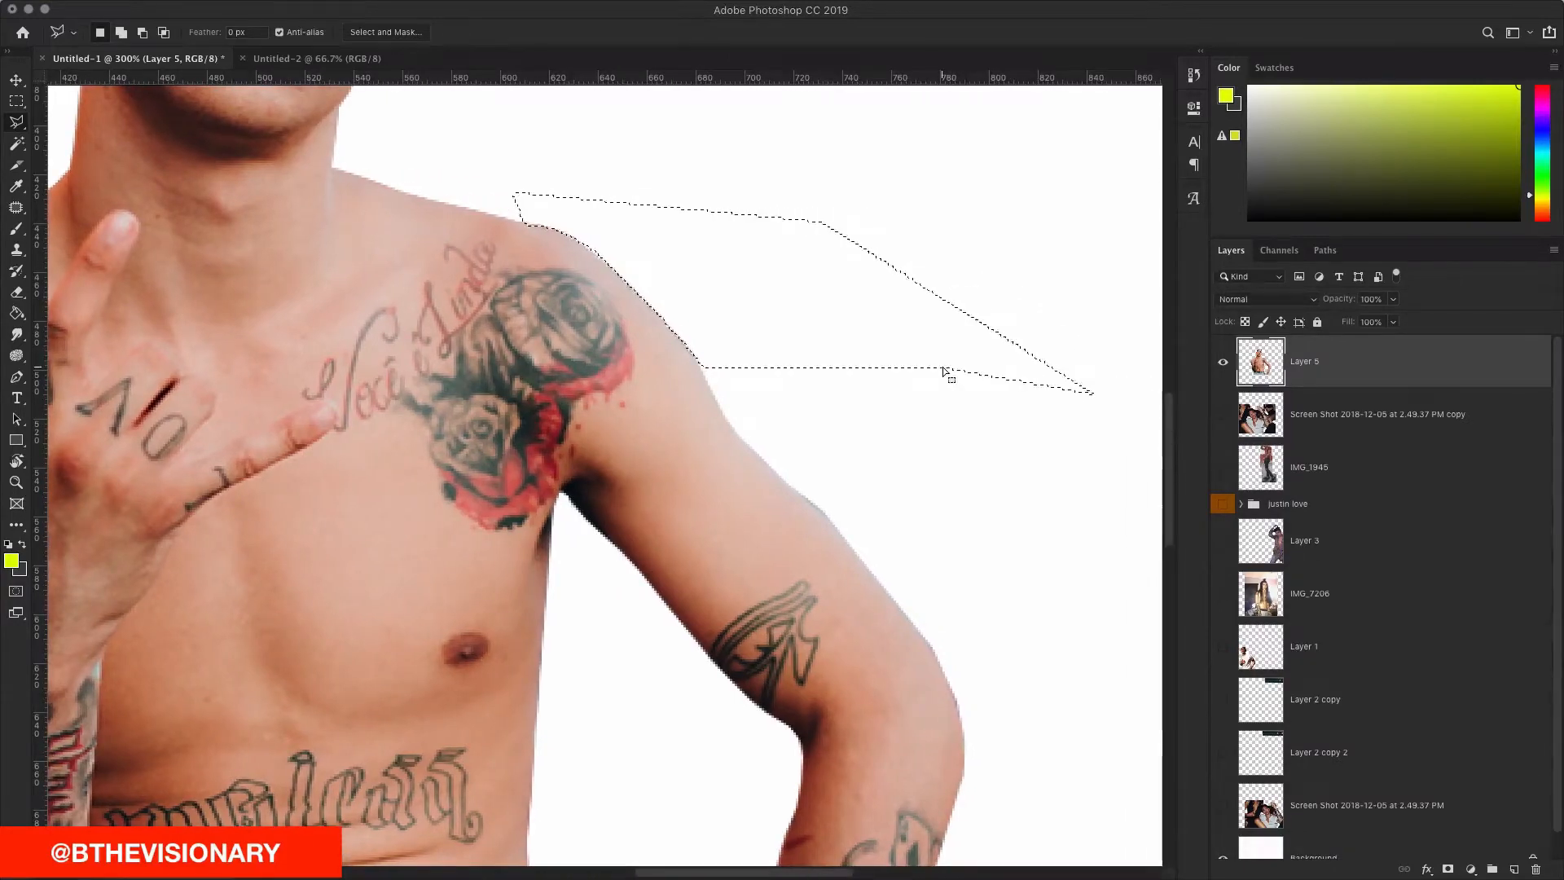
Step: Select the small leftover area between the hand and wrist edges
{"action": "scroll", "coordinate": [943, 371], "scroll_direction": "down", "scroll_amount": 6}
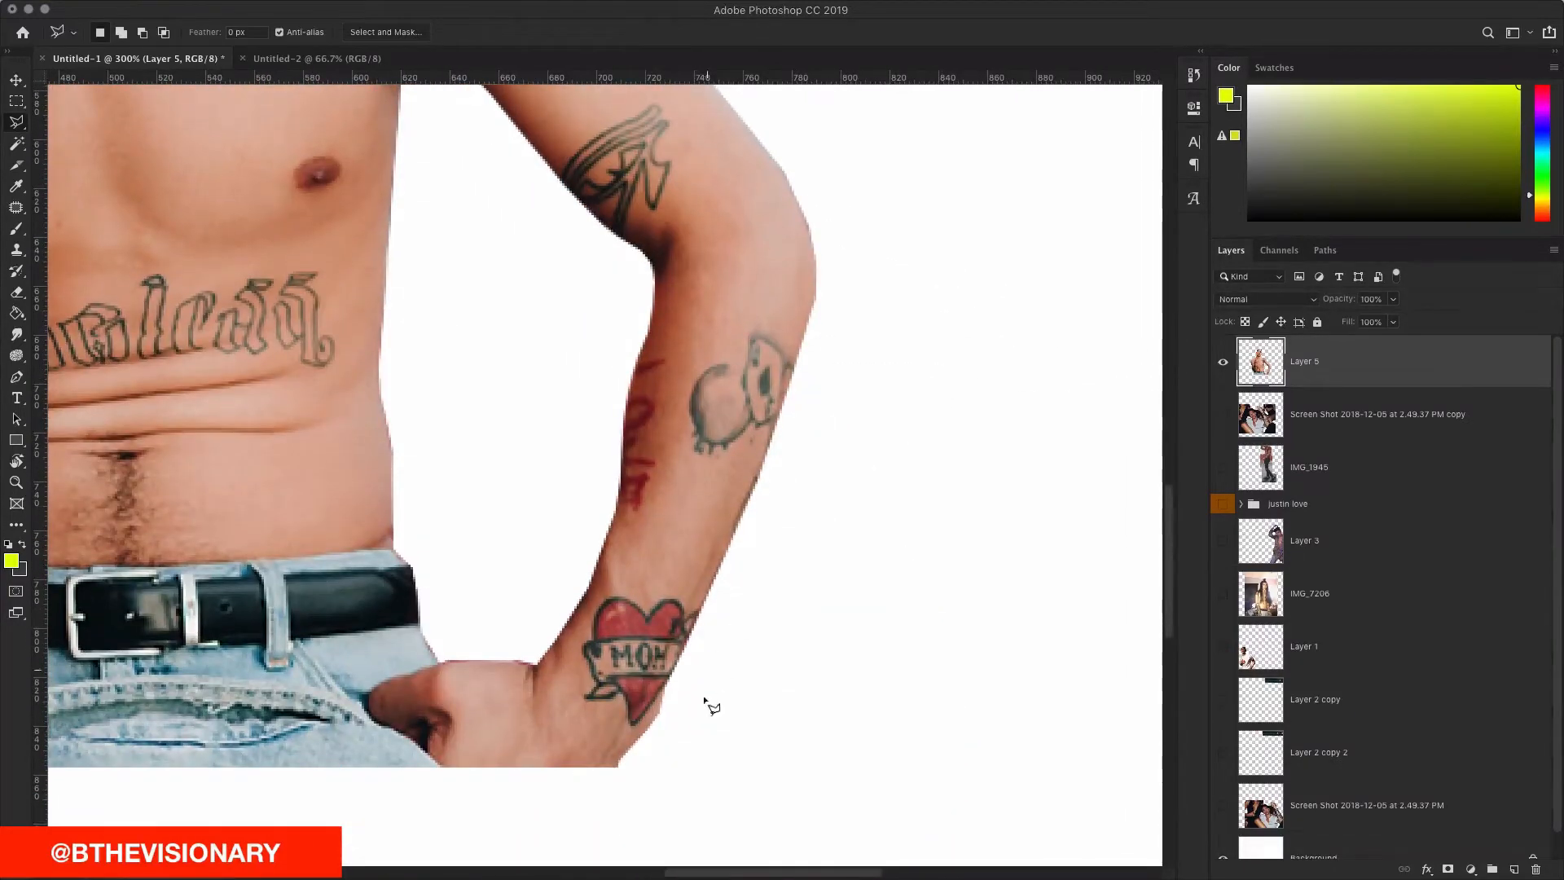
{"action": "scroll", "coordinate": [554, 678], "scroll_direction": "left", "scroll_amount": 4}
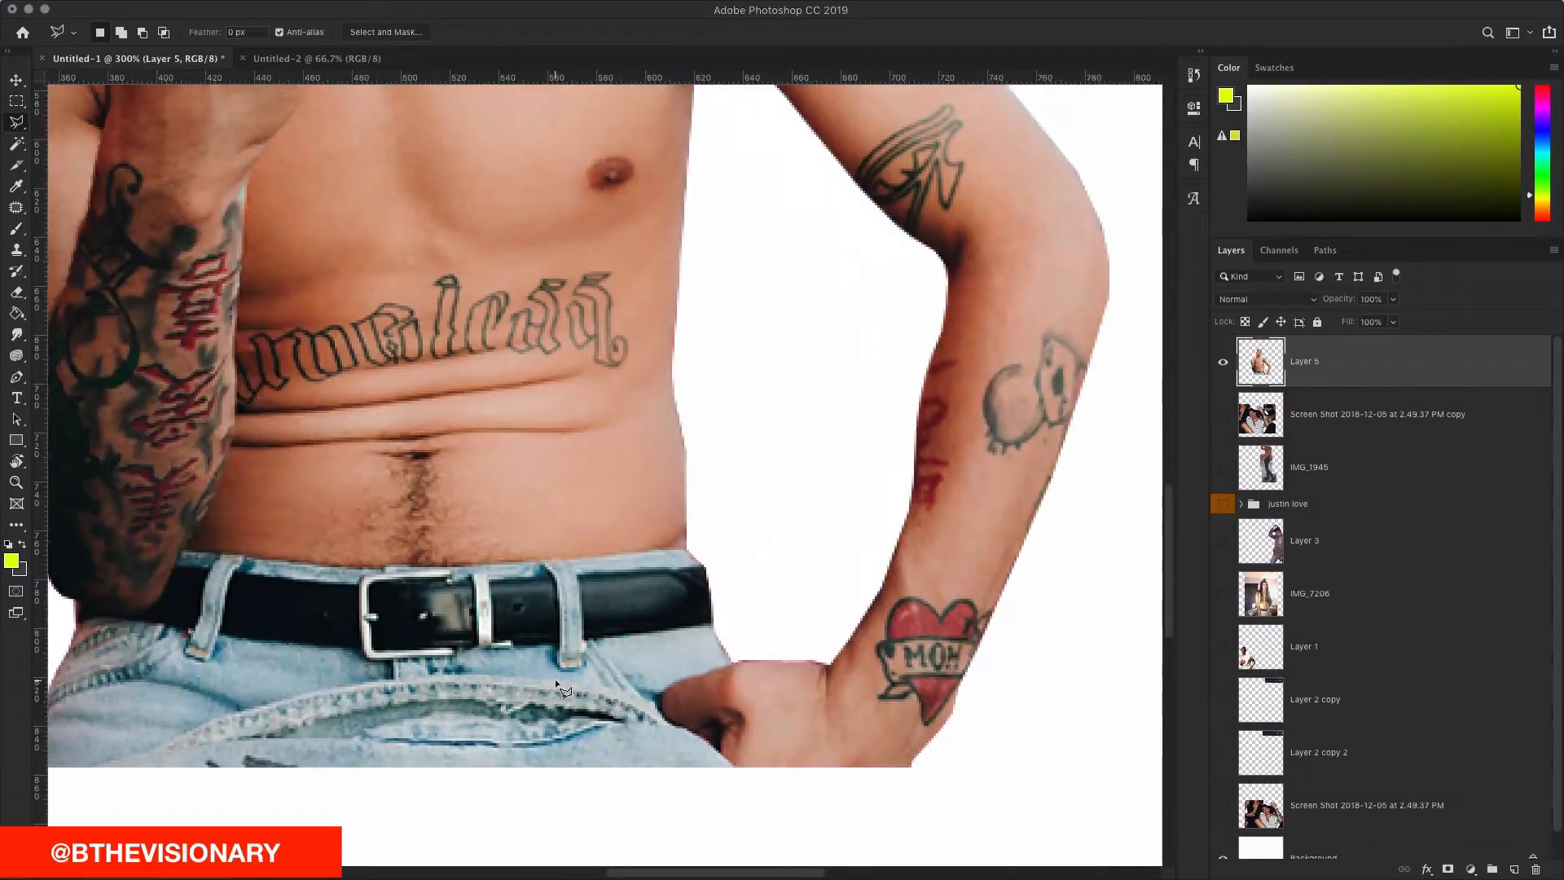
{"action": "left_click", "coordinate": [731, 662]}
{"action": "left_click", "coordinate": [829, 665]}
{"action": "double_click", "coordinate": [843, 470]}
Step: Select the leftover area by the lower arm and begin another outline on the figure
{"action": "scroll", "coordinate": [843, 469], "scroll_direction": "up", "scroll_amount": 5}
{"action": "scroll", "coordinate": [843, 470], "scroll_direction": "left", "scroll_amount": 5}
{"action": "scroll", "coordinate": [651, 407], "scroll_direction": "left", "scroll_amount": 5}
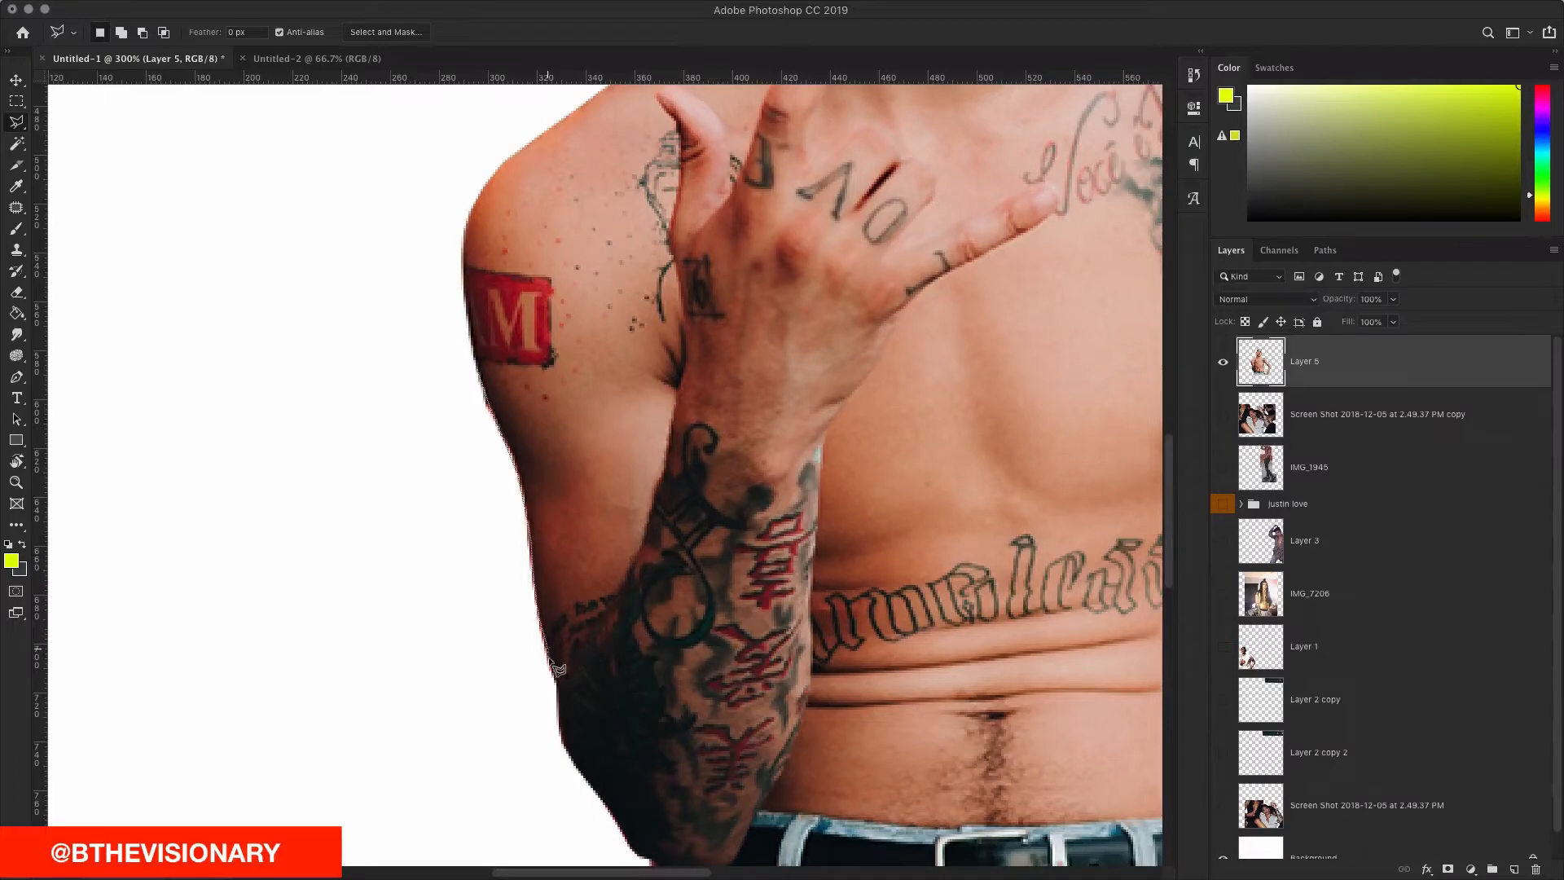
{"action": "left_click", "coordinate": [437, 622]}
{"action": "double_click", "coordinate": [296, 378]}
{"action": "left_click", "coordinate": [367, 313]}
{"action": "scroll", "coordinate": [366, 314], "scroll_direction": "up", "scroll_amount": 5}
{"action": "scroll", "coordinate": [366, 313], "scroll_direction": "right", "scroll_amount": 10}
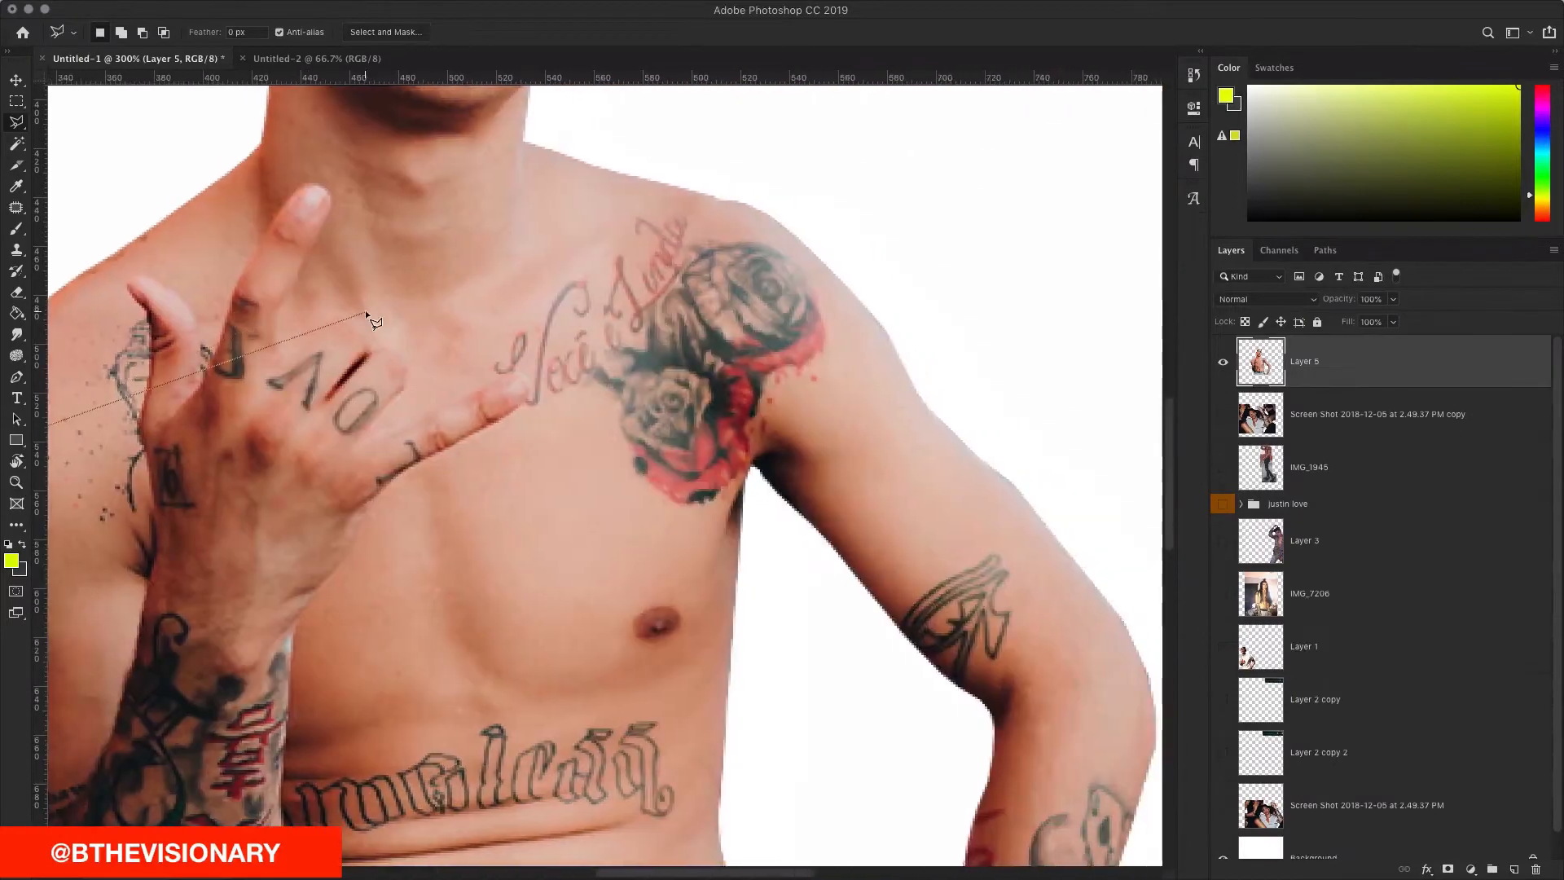
{"action": "scroll", "coordinate": [365, 311], "scroll_direction": "down", "scroll_amount": 10}
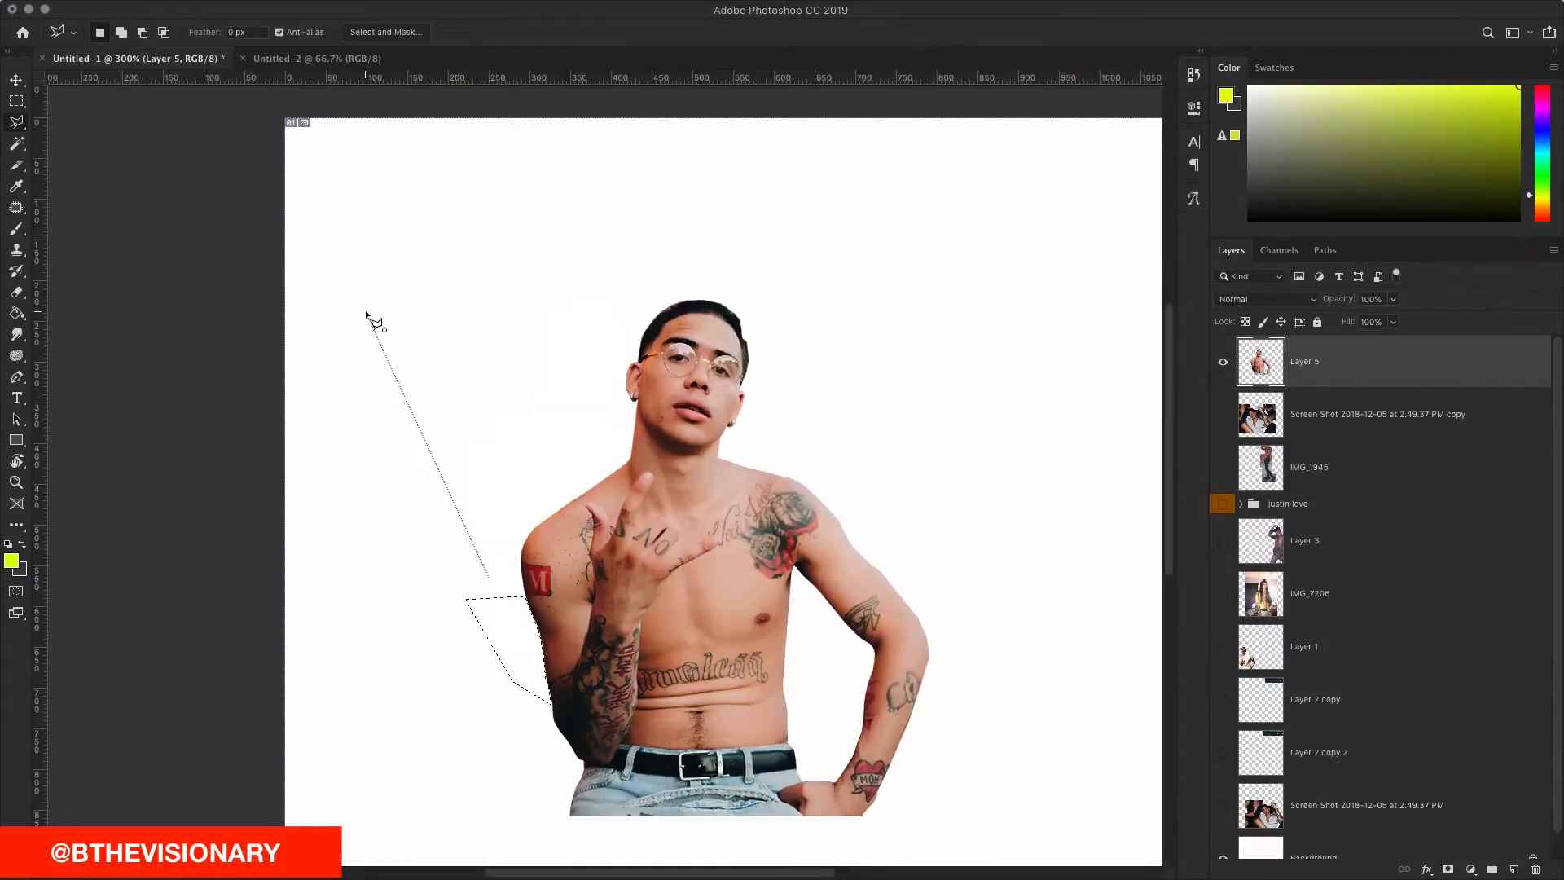
Step: Cancel the unfinished outline and move the tattooed figure right and down
{"action": "key", "text": "Escape"}
{"action": "left_click", "coordinate": [16, 80]}
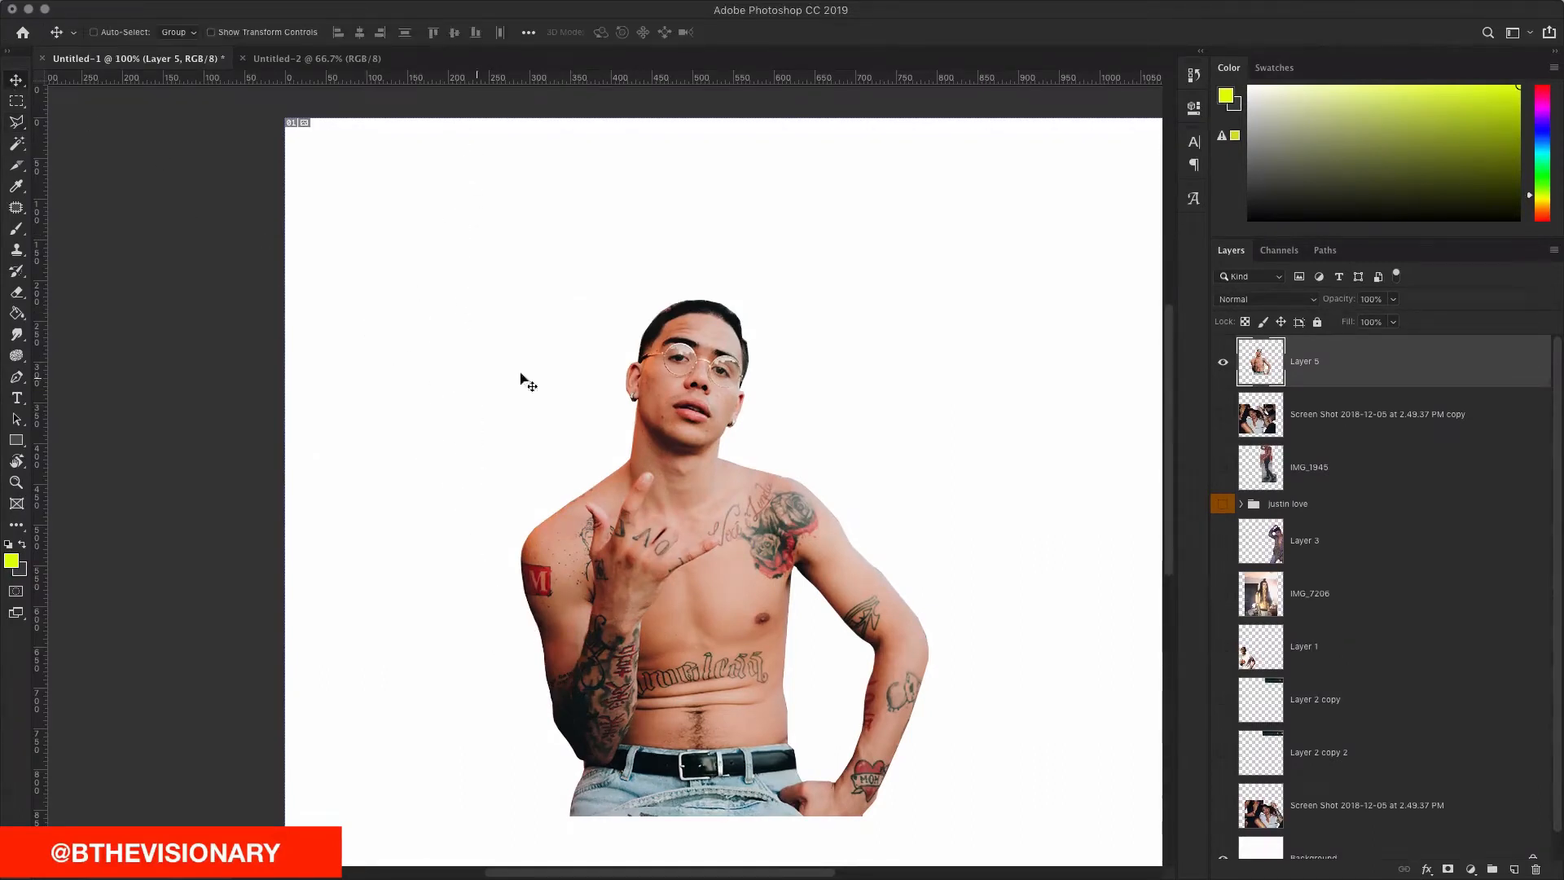
{"action": "left_click_drag", "start_coordinate": [615, 361], "coordinate": [715, 402]}
{"action": "scroll", "coordinate": [715, 403], "scroll_direction": "down", "scroll_amount": 5}
{"action": "scroll", "coordinate": [692, 448], "scroll_direction": "right", "scroll_amount": 10}
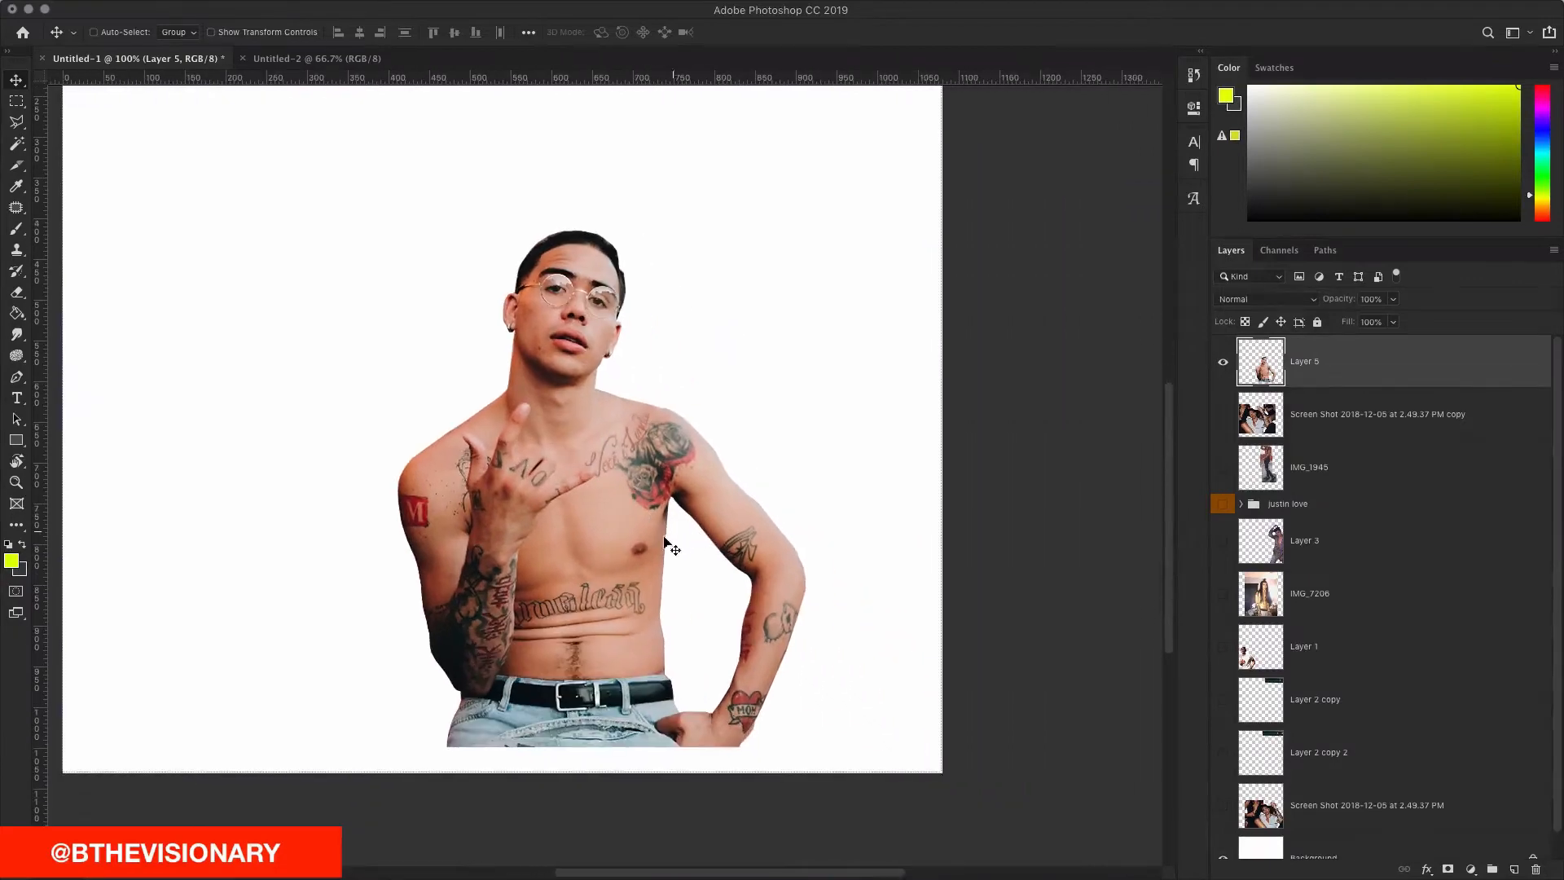
{"action": "left_click_drag", "start_coordinate": [664, 541], "coordinate": [802, 591]}
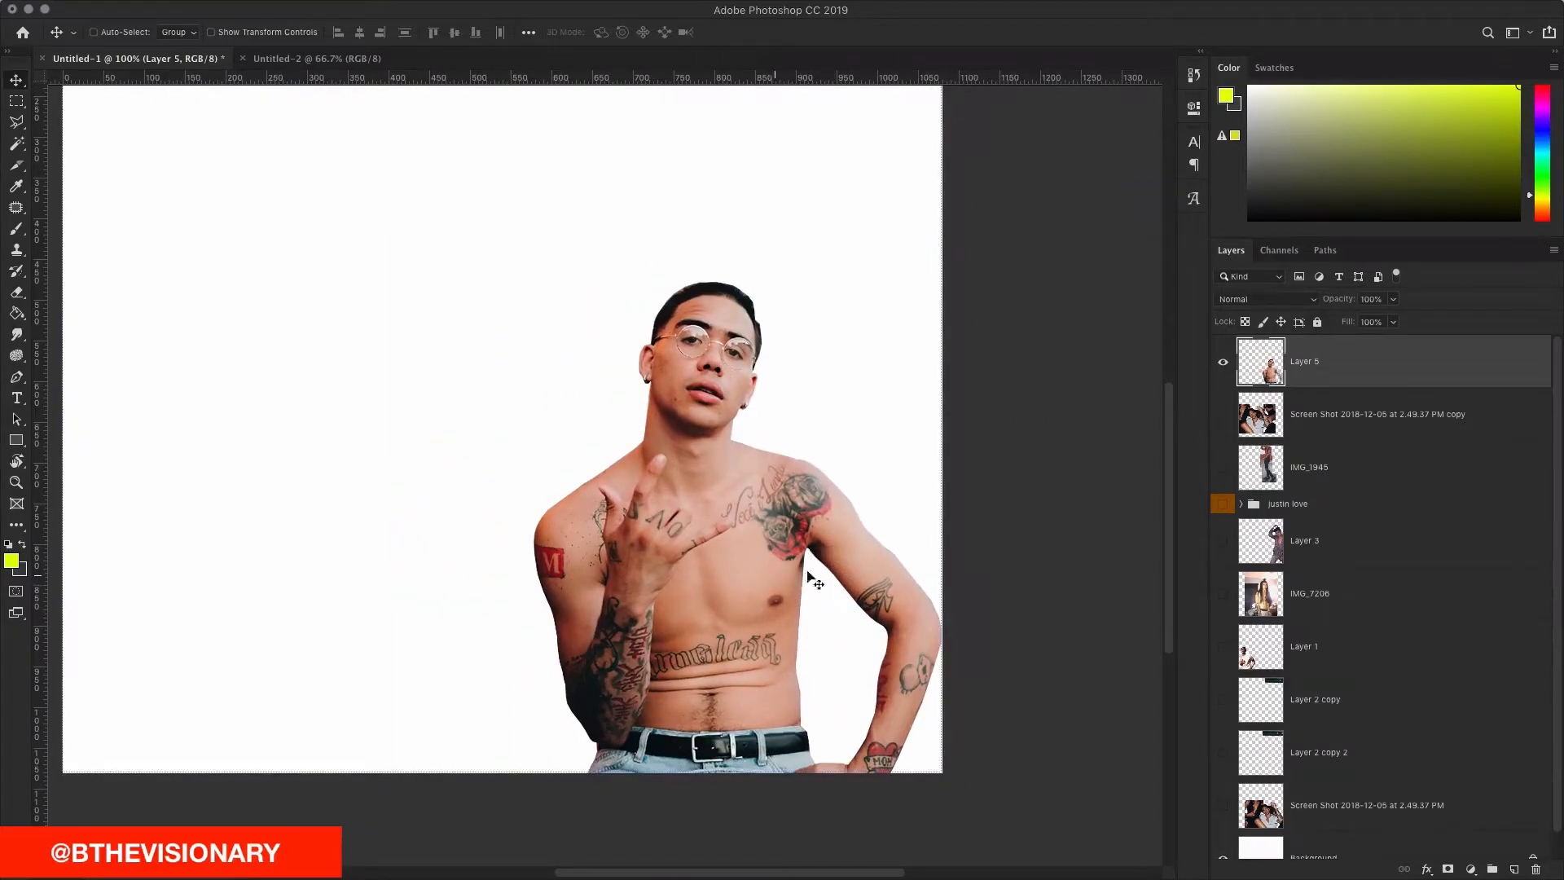
{"action": "scroll", "coordinate": [1290, 447], "scroll_direction": "down", "scroll_amount": 1}
{"action": "scroll", "coordinate": [1290, 446], "scroll_direction": "up", "scroll_amount": 1}
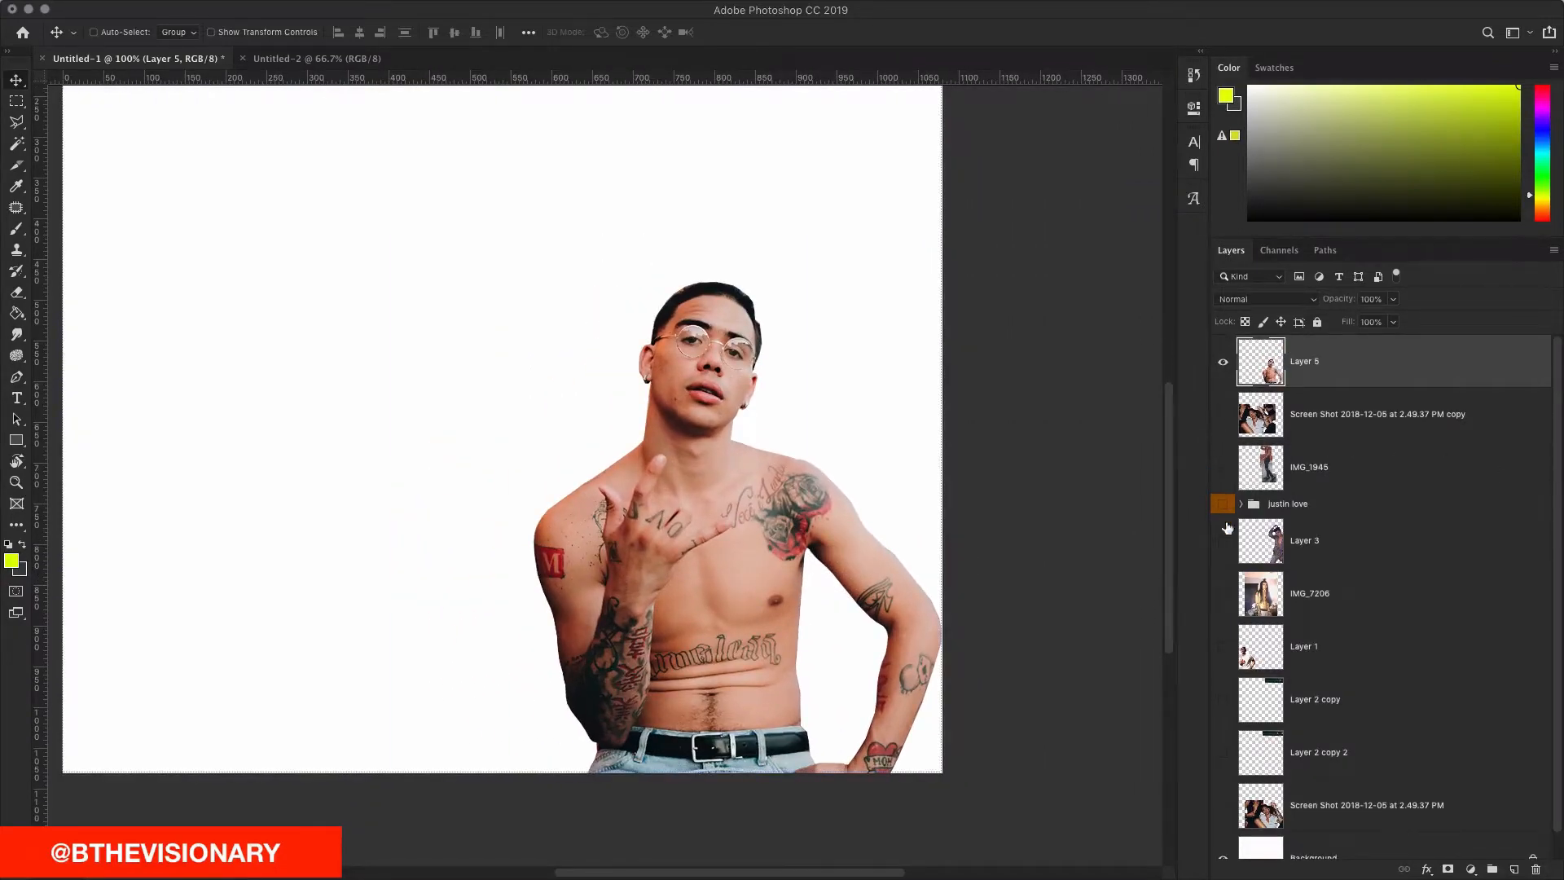
Step: Nudge the figure slightly up and make the IMG_1945 photo visible behind it
{"action": "left_click", "coordinate": [1224, 556]}
{"action": "left_click", "coordinate": [1224, 557]}
{"action": "scroll", "coordinate": [938, 464], "scroll_direction": "up", "scroll_amount": 3}
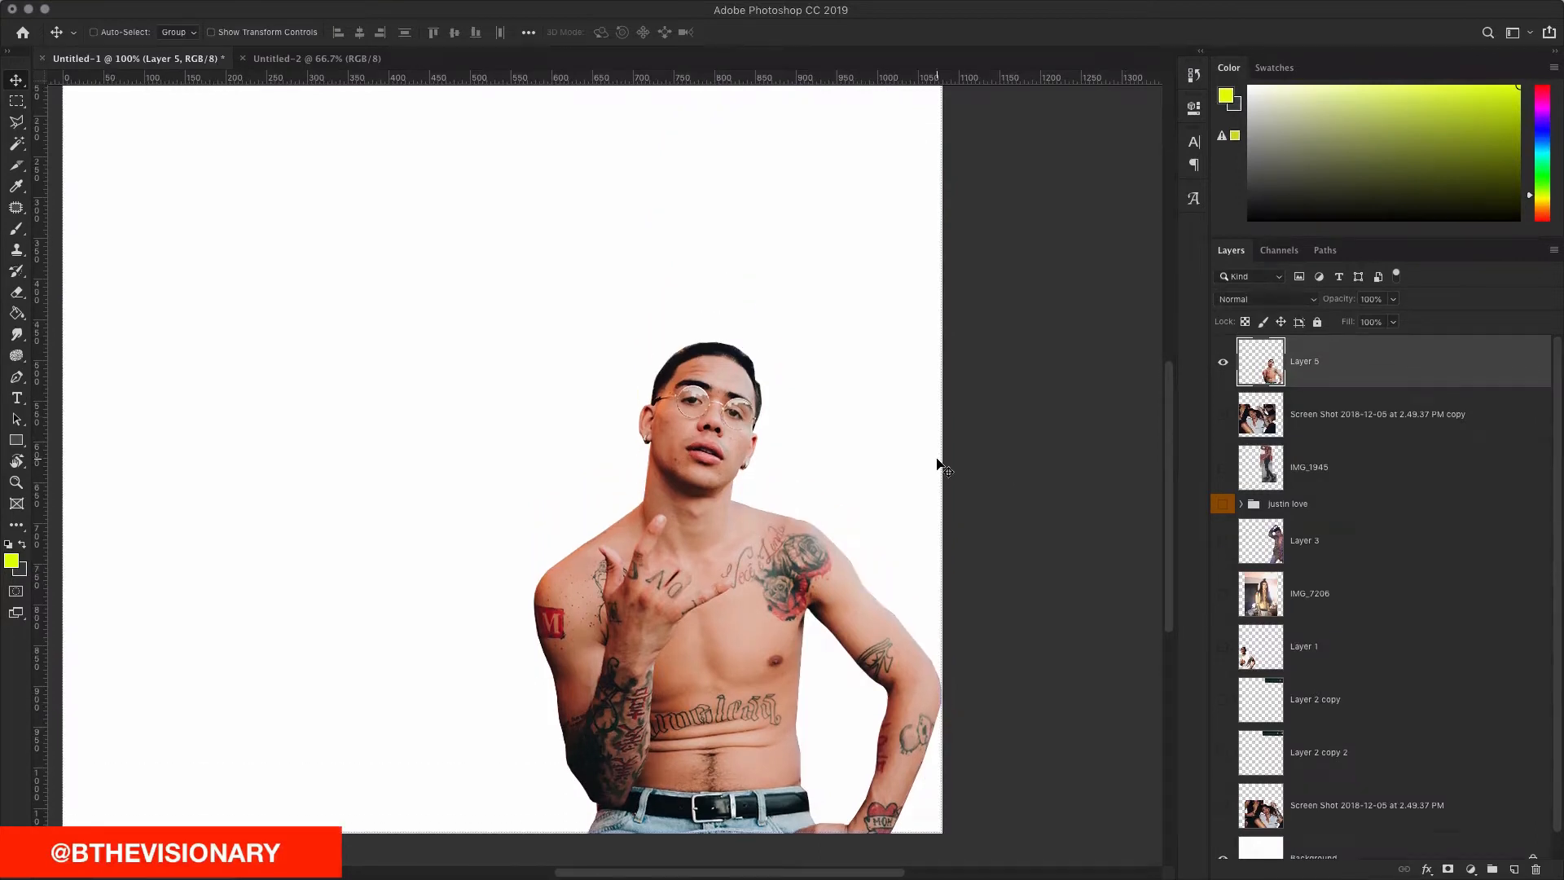
{"action": "left_click_drag", "start_coordinate": [721, 554], "coordinate": [703, 511]}
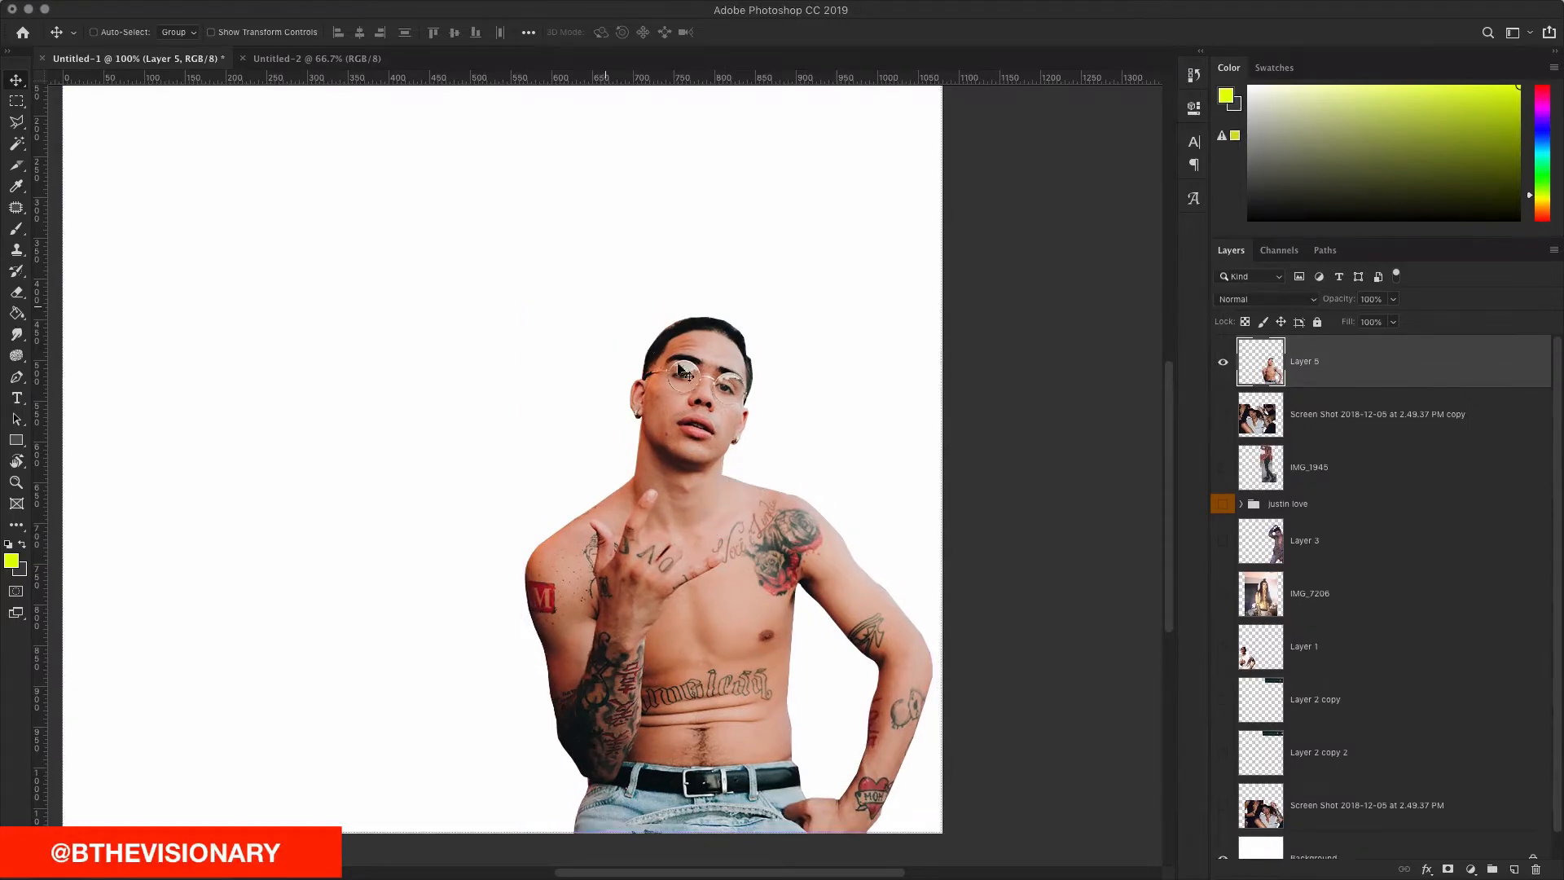
{"action": "left_click", "coordinate": [1222, 416]}
{"action": "left_click", "coordinate": [1222, 416]}
{"action": "left_click", "coordinate": [1223, 467]}
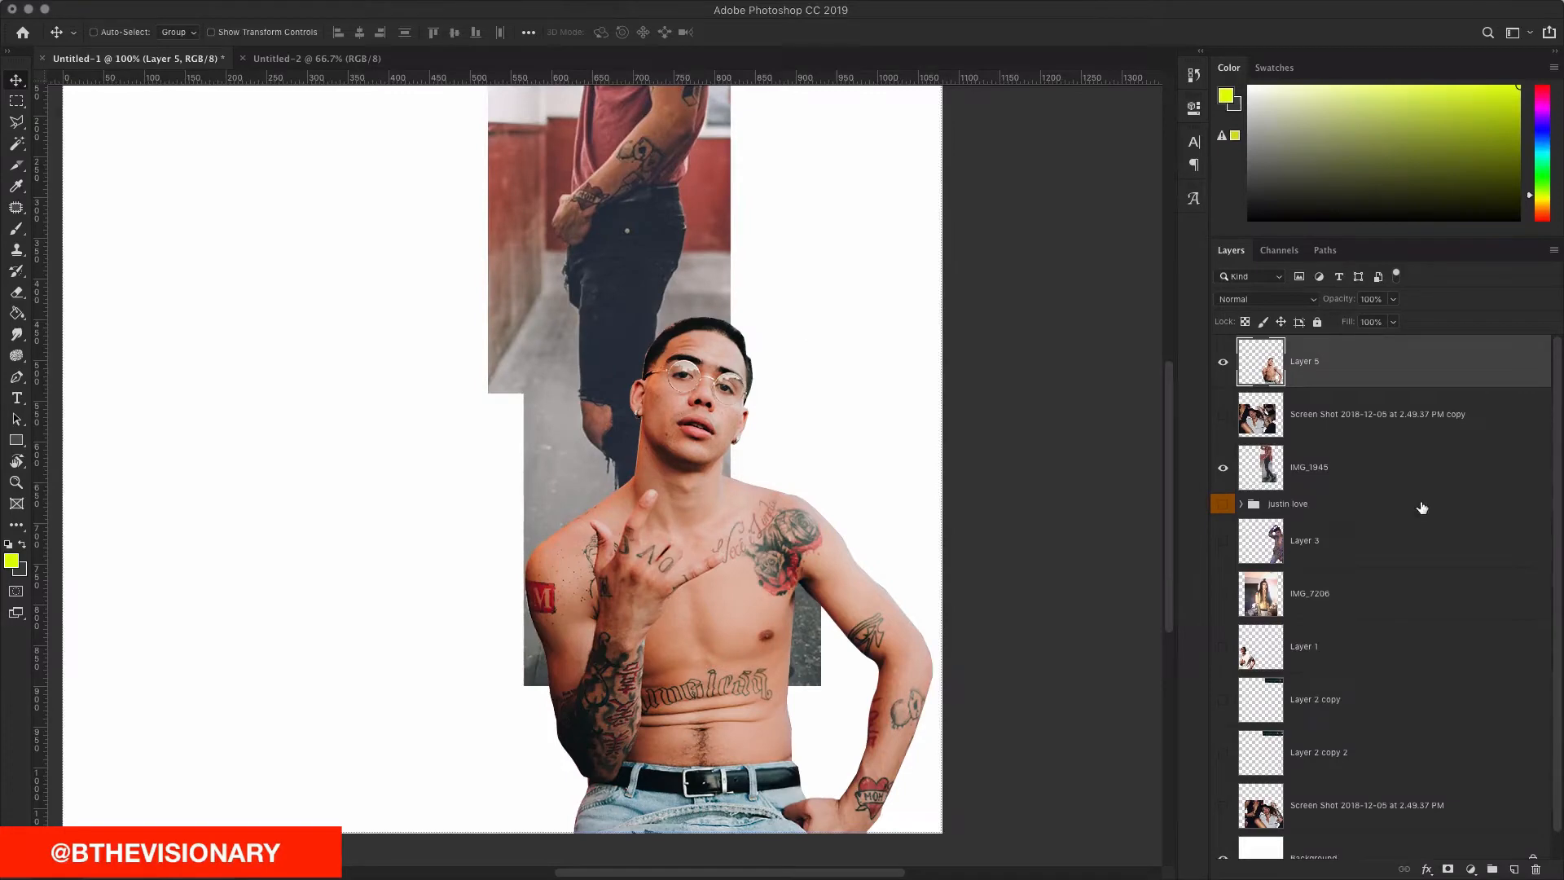
Step: Position the IMG_1945 photo to the left of the tattooed figure
{"action": "left_click", "coordinate": [1393, 477]}
{"action": "left_click_drag", "start_coordinate": [705, 218], "coordinate": [561, 403]}
{"action": "scroll", "coordinate": [585, 358], "scroll_direction": "left", "scroll_amount": 4}
{"action": "scroll", "coordinate": [571, 399], "scroll_direction": "left", "scroll_amount": 3}
{"action": "key", "text": "super+plus"}
{"action": "key", "text": "super+plus"}
{"action": "scroll", "coordinate": [582, 394], "scroll_direction": "down", "scroll_amount": 12}
{"action": "scroll", "coordinate": [701, 375], "scroll_direction": "left", "scroll_amount": 2}
{"action": "left_click_drag", "start_coordinate": [736, 358], "coordinate": [545, 370]}
{"action": "left_click_drag", "start_coordinate": [870, 387], "coordinate": [641, 287]}
{"action": "key", "text": "super+minus"}
{"action": "key", "text": "super+minus"}
{"action": "key", "text": "super+minus"}
{"action": "key", "text": "super+minus"}
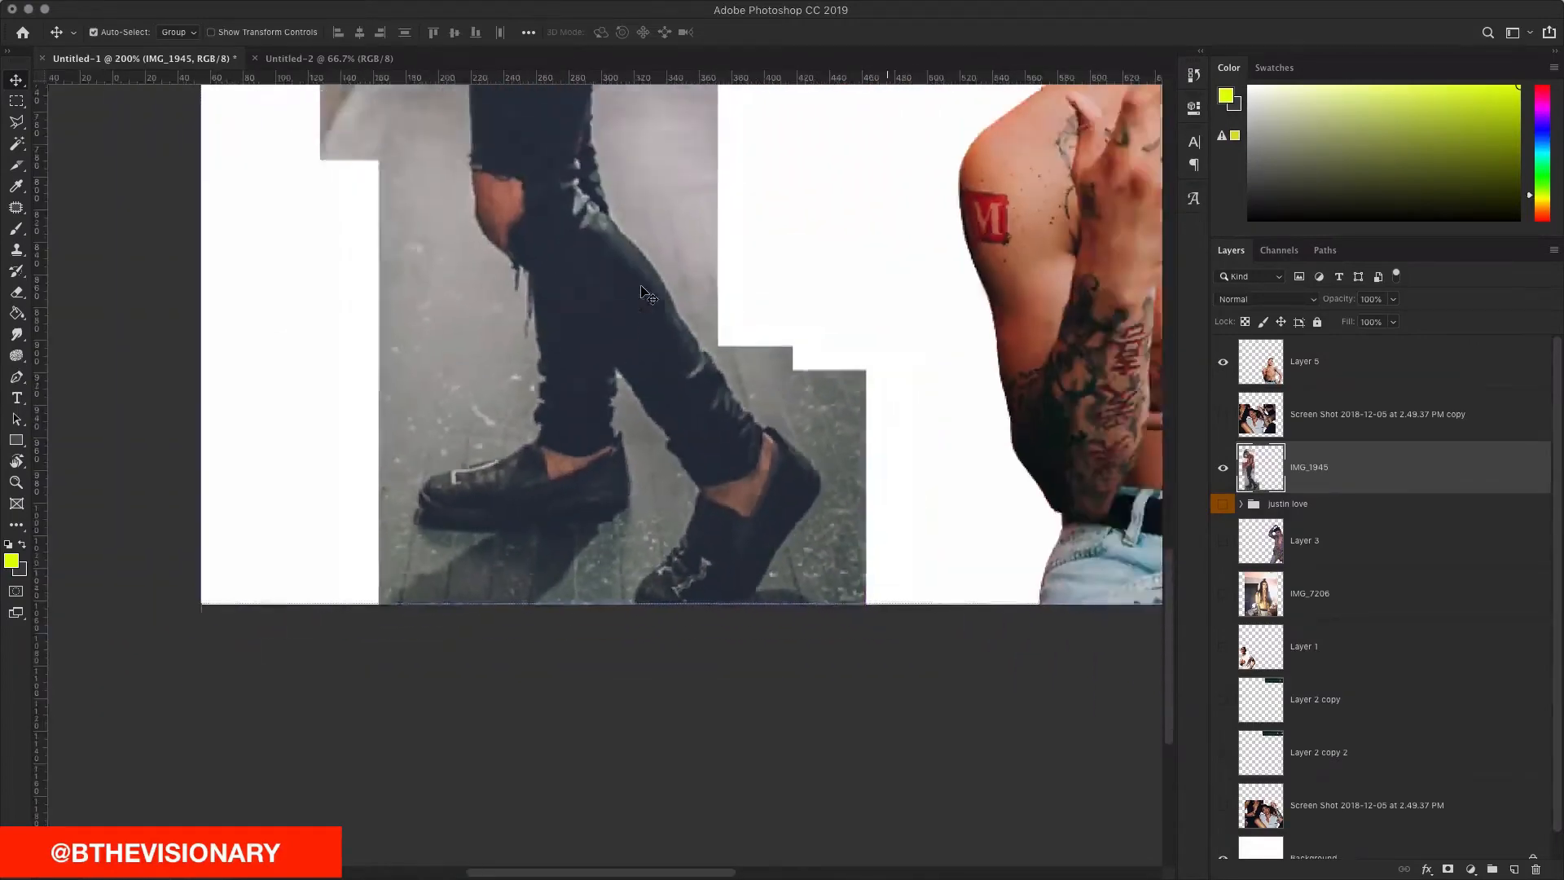
{"action": "left_click_drag", "start_coordinate": [461, 406], "coordinate": [487, 384]}
{"action": "key", "text": "super+plus"}
{"action": "key", "text": "super+plus"}
{"action": "key", "text": "super+plus"}
{"action": "key", "text": "super+plus"}
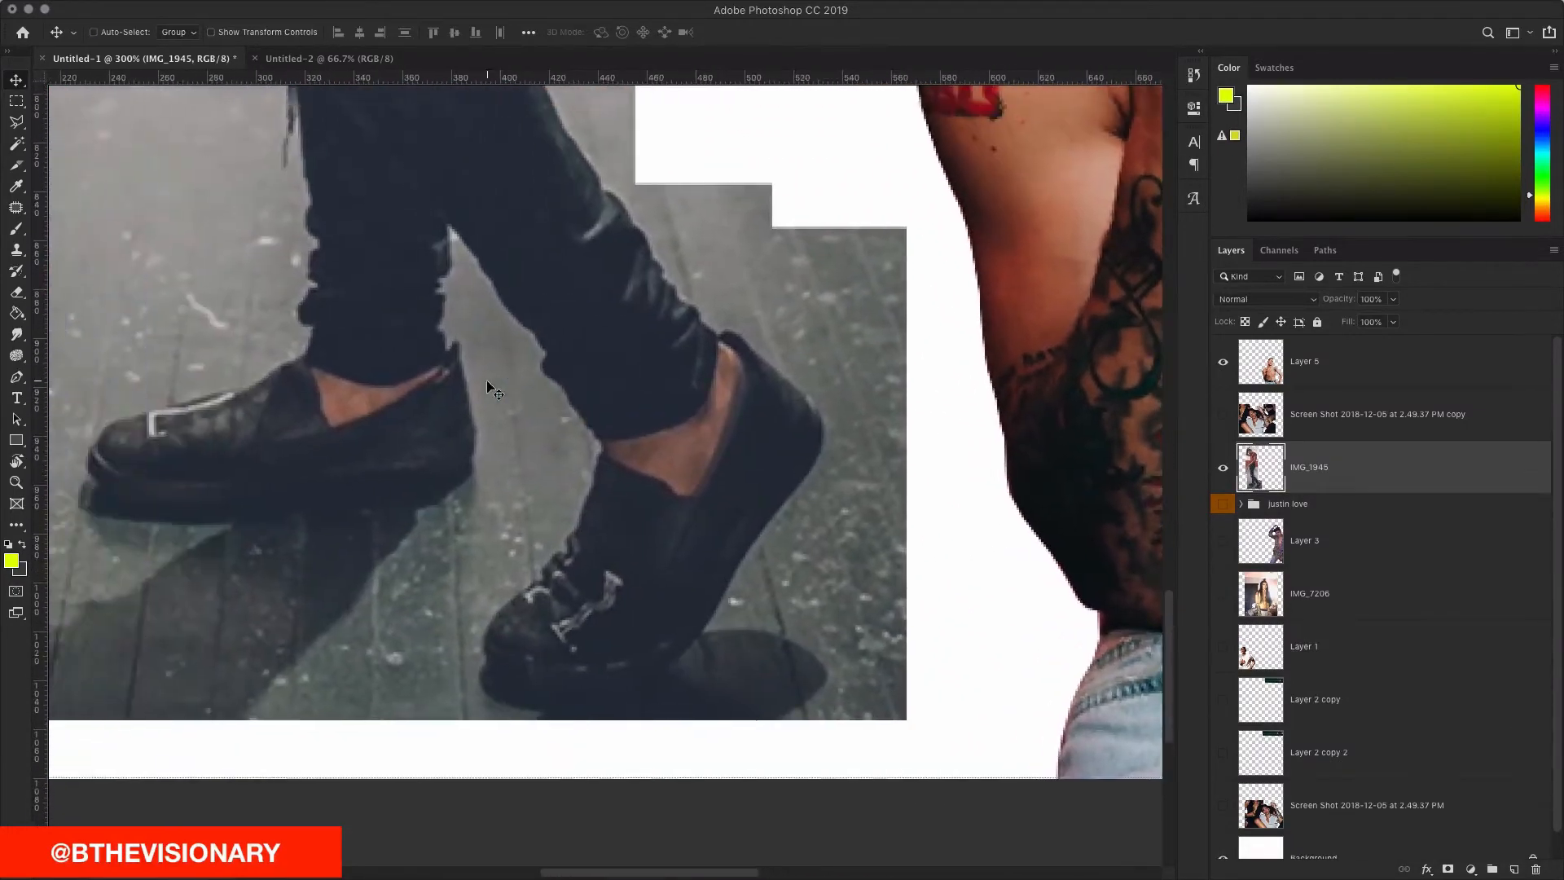
Step: Begin a lasso outline at the edge of the red-shirt man's shoe
{"action": "key", "text": "l"}
{"action": "scroll", "coordinate": [487, 379], "scroll_direction": "up", "scroll_amount": 5}
{"action": "scroll", "coordinate": [674, 721], "scroll_direction": "down", "scroll_amount": 4}
{"action": "left_click", "coordinate": [685, 723]}
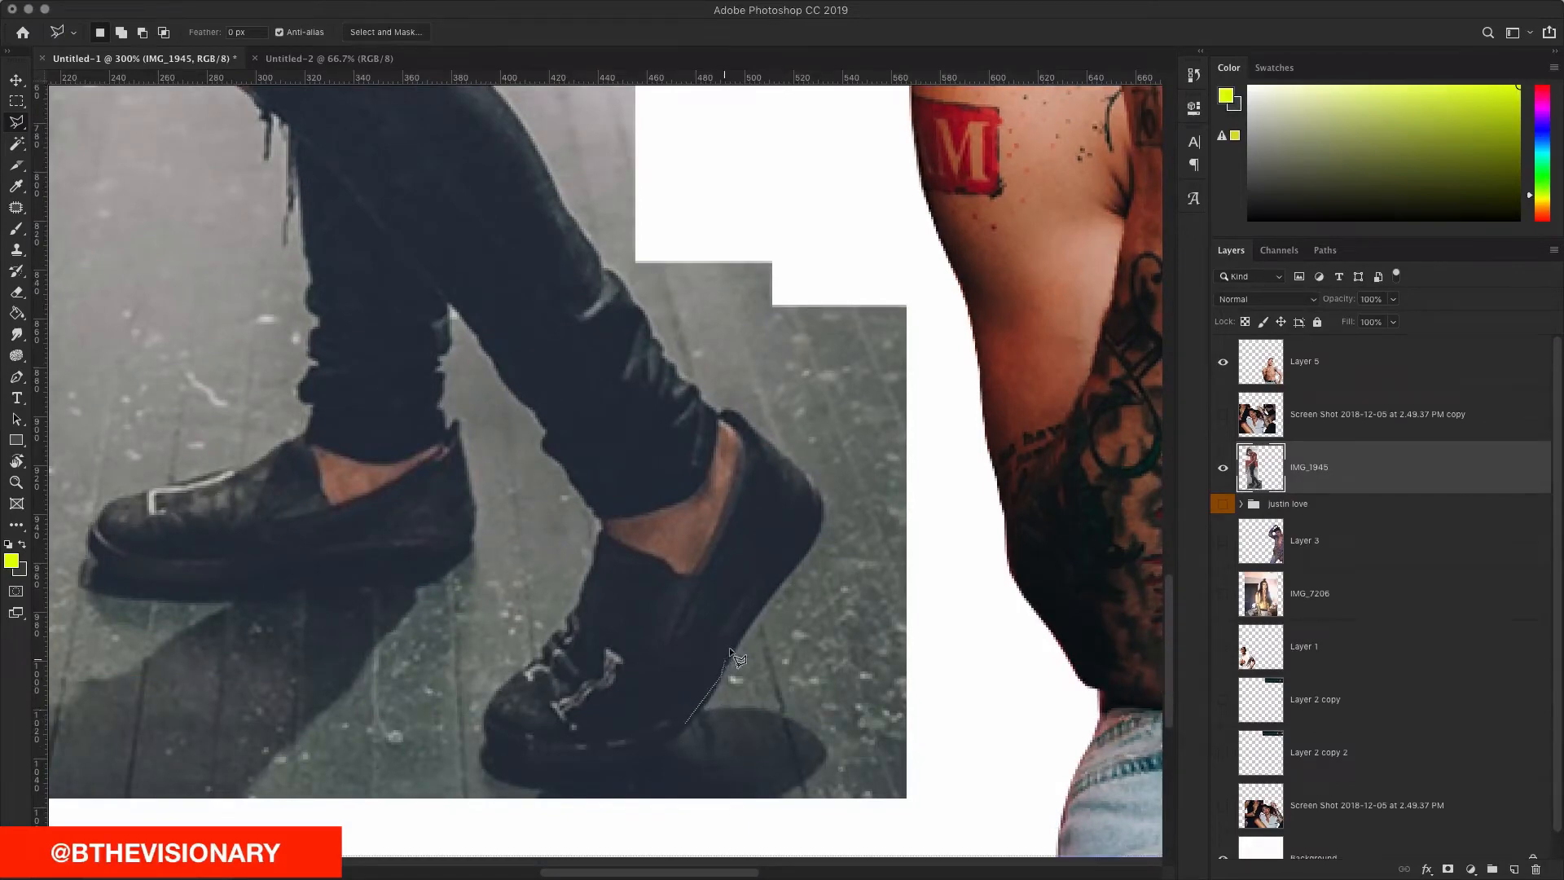
Step: Trace the outline up the shoe, ankle and jeans to the knee
{"action": "left_click_drag", "start_coordinate": [757, 617], "coordinate": [809, 547]}
{"action": "left_click_drag", "start_coordinate": [812, 483], "coordinate": [694, 384]}
{"action": "scroll", "coordinate": [701, 391], "scroll_direction": "up", "scroll_amount": 2}
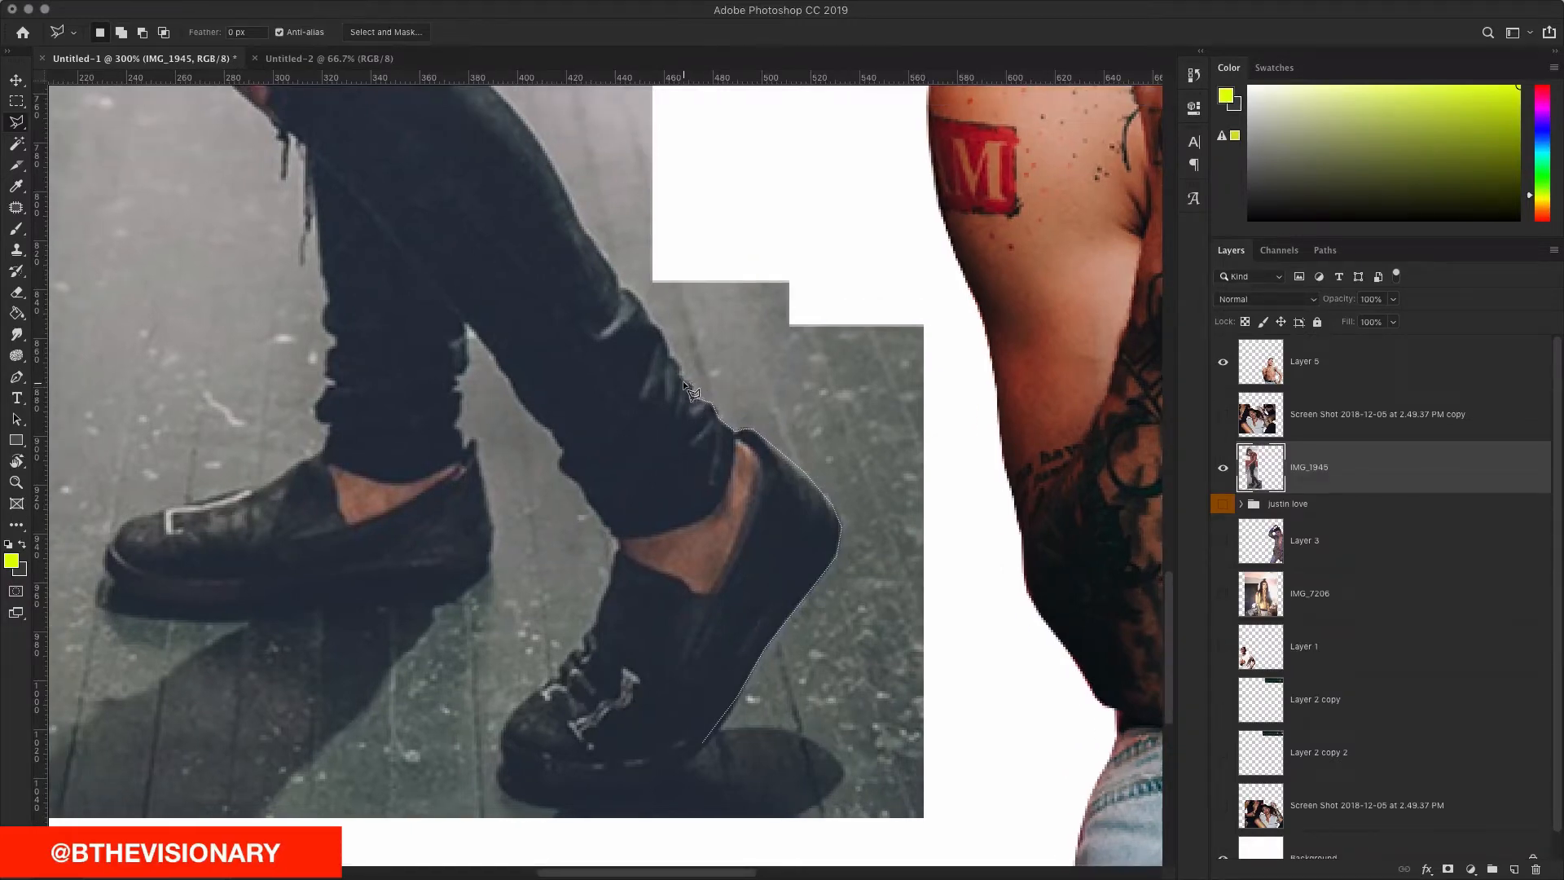
{"action": "left_click", "coordinate": [667, 336]}
{"action": "scroll", "coordinate": [667, 336], "scroll_direction": "right", "scroll_amount": 3}
{"action": "scroll", "coordinate": [667, 335], "scroll_direction": "up", "scroll_amount": 2}
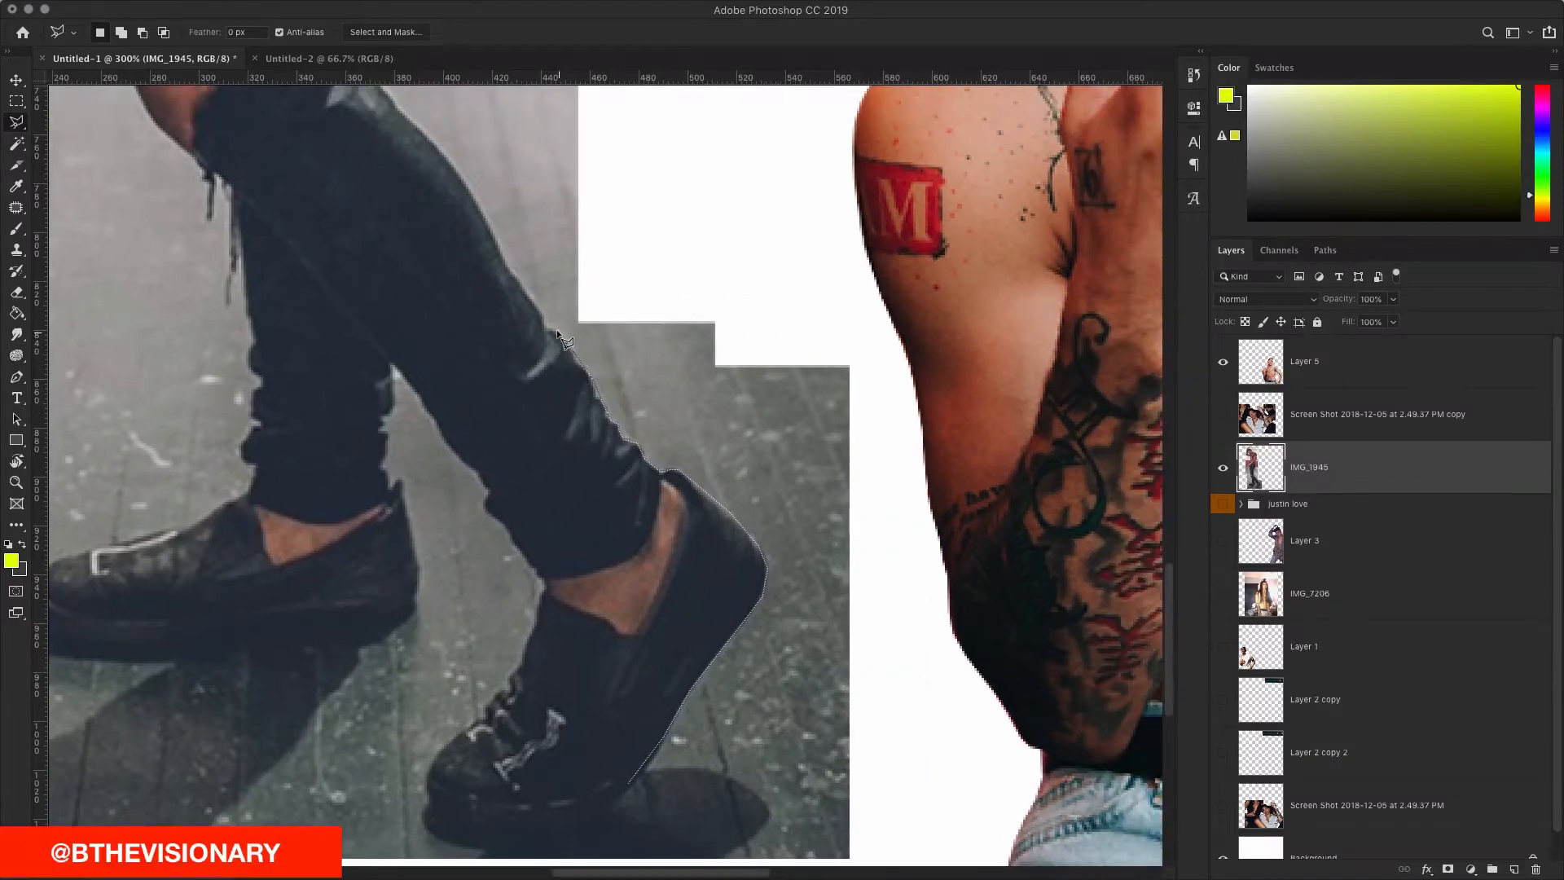
{"action": "left_click", "coordinate": [542, 330]}
{"action": "scroll", "coordinate": [525, 291], "scroll_direction": "up", "scroll_amount": 10}
{"action": "scroll", "coordinate": [525, 291], "scroll_direction": "left", "scroll_amount": 6}
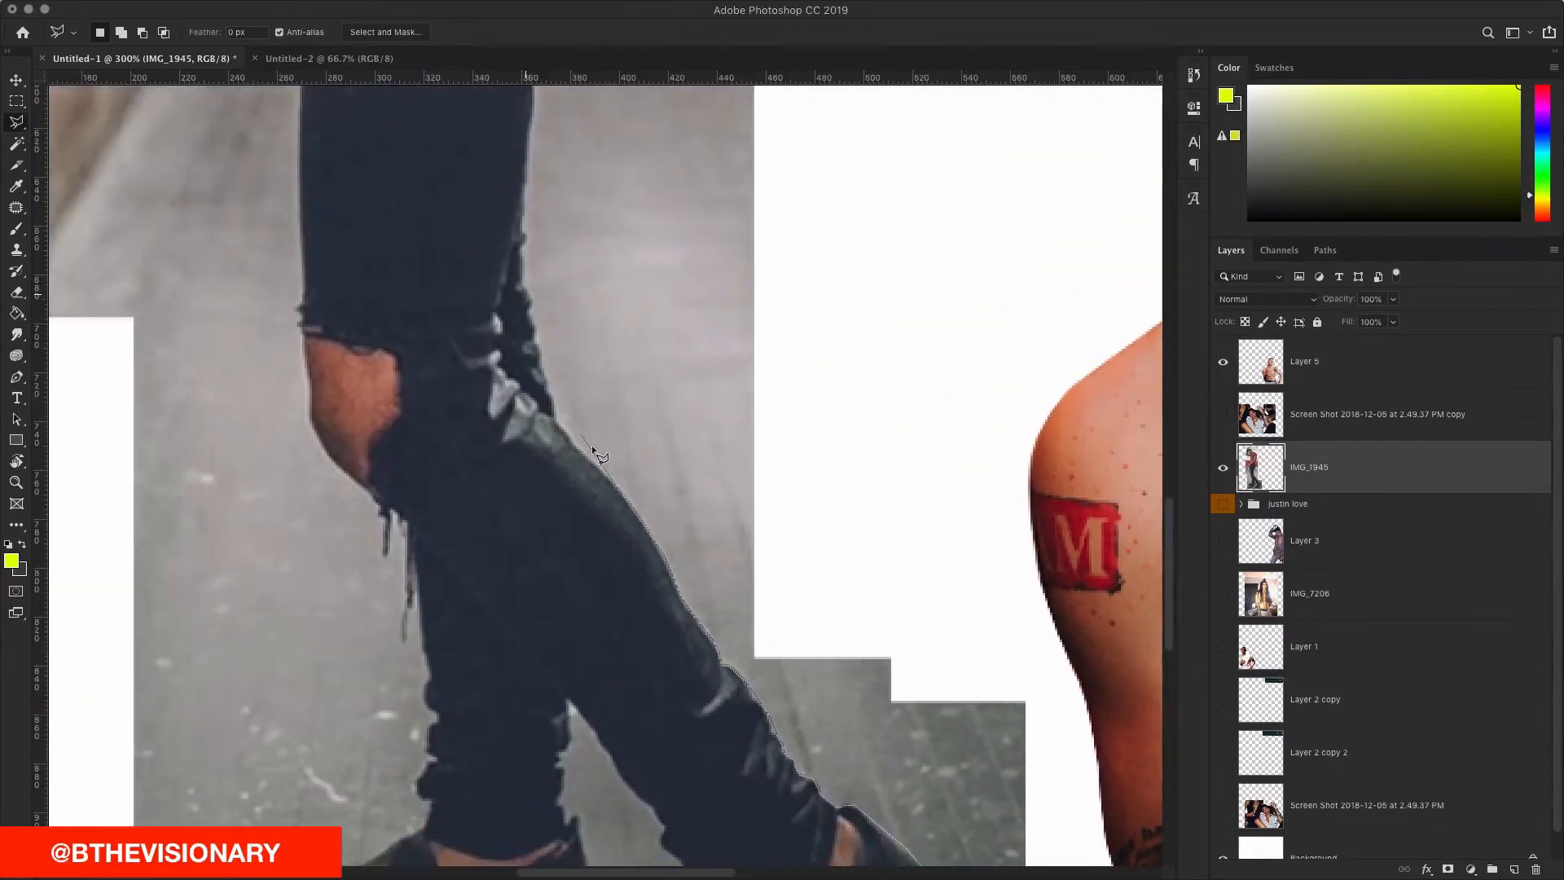
{"action": "left_click", "coordinate": [570, 441]}
{"action": "left_click", "coordinate": [555, 419]}
{"action": "left_click", "coordinate": [549, 391]}
Step: Continue the outline up the jeans and tattooed arm toward the shoulder
{"action": "scroll", "coordinate": [525, 309], "scroll_direction": "up", "scroll_amount": 1}
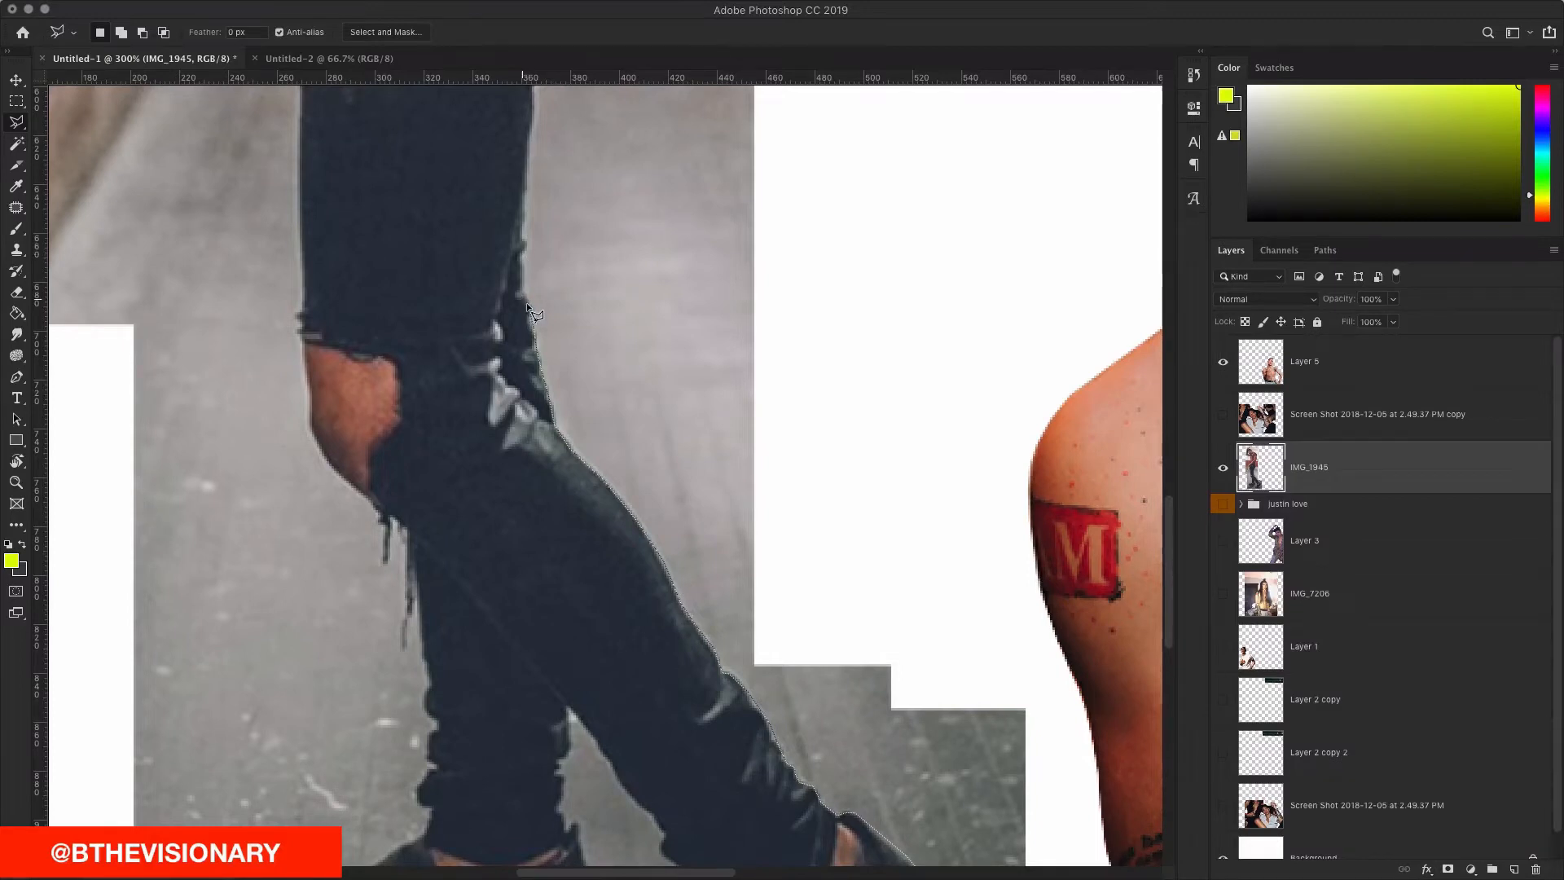
{"action": "left_click", "coordinate": [529, 300]}
{"action": "scroll", "coordinate": [513, 244], "scroll_direction": "up", "scroll_amount": 5}
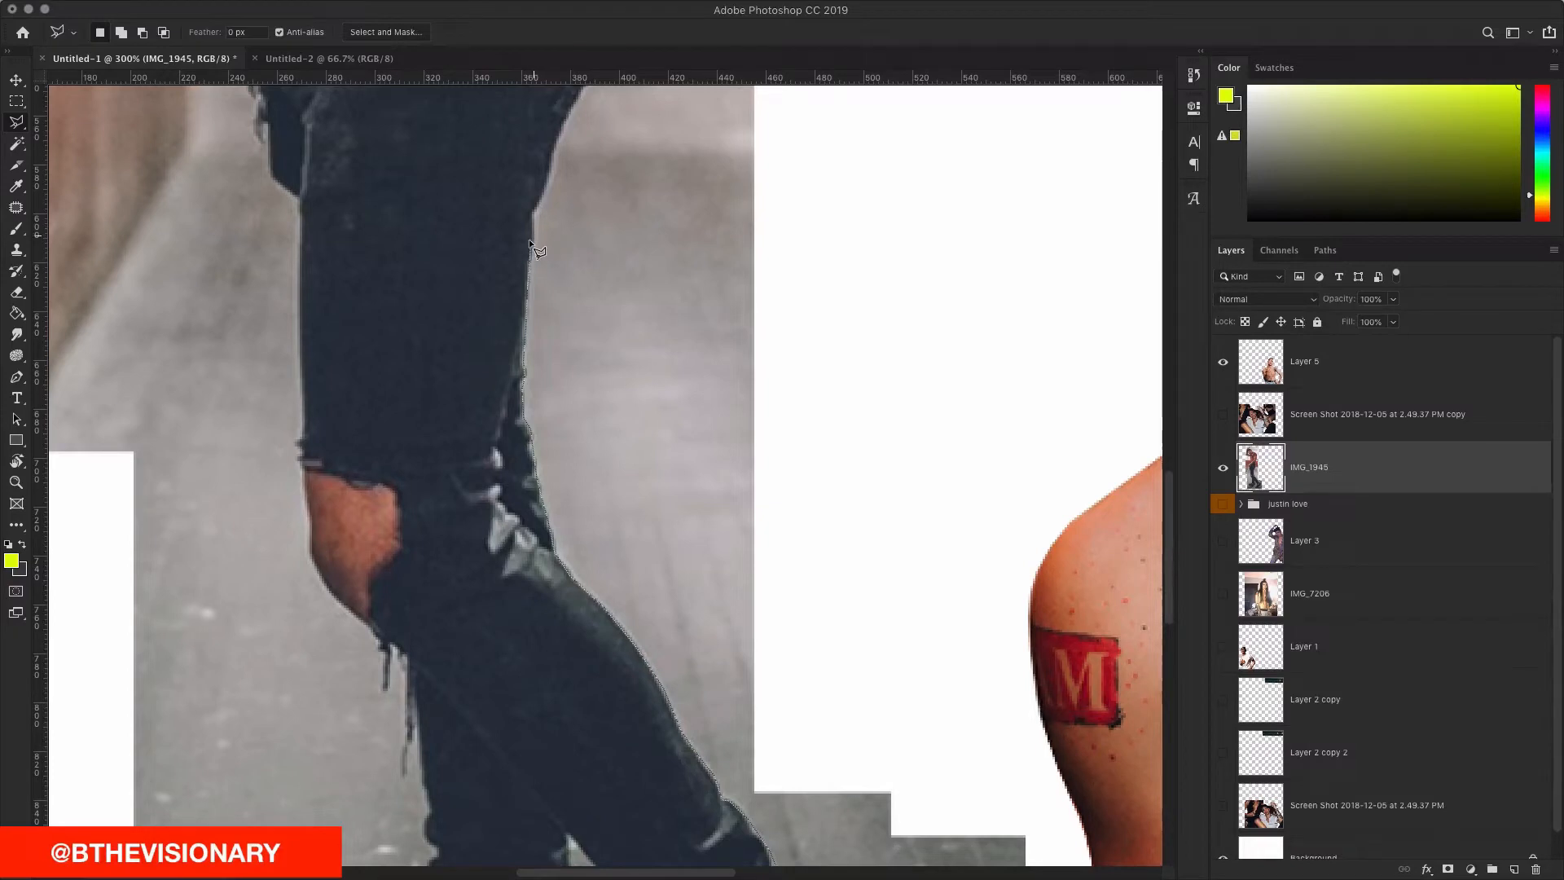
{"action": "left_click", "coordinate": [534, 214]}
{"action": "scroll", "coordinate": [545, 186], "scroll_direction": "up", "scroll_amount": 8}
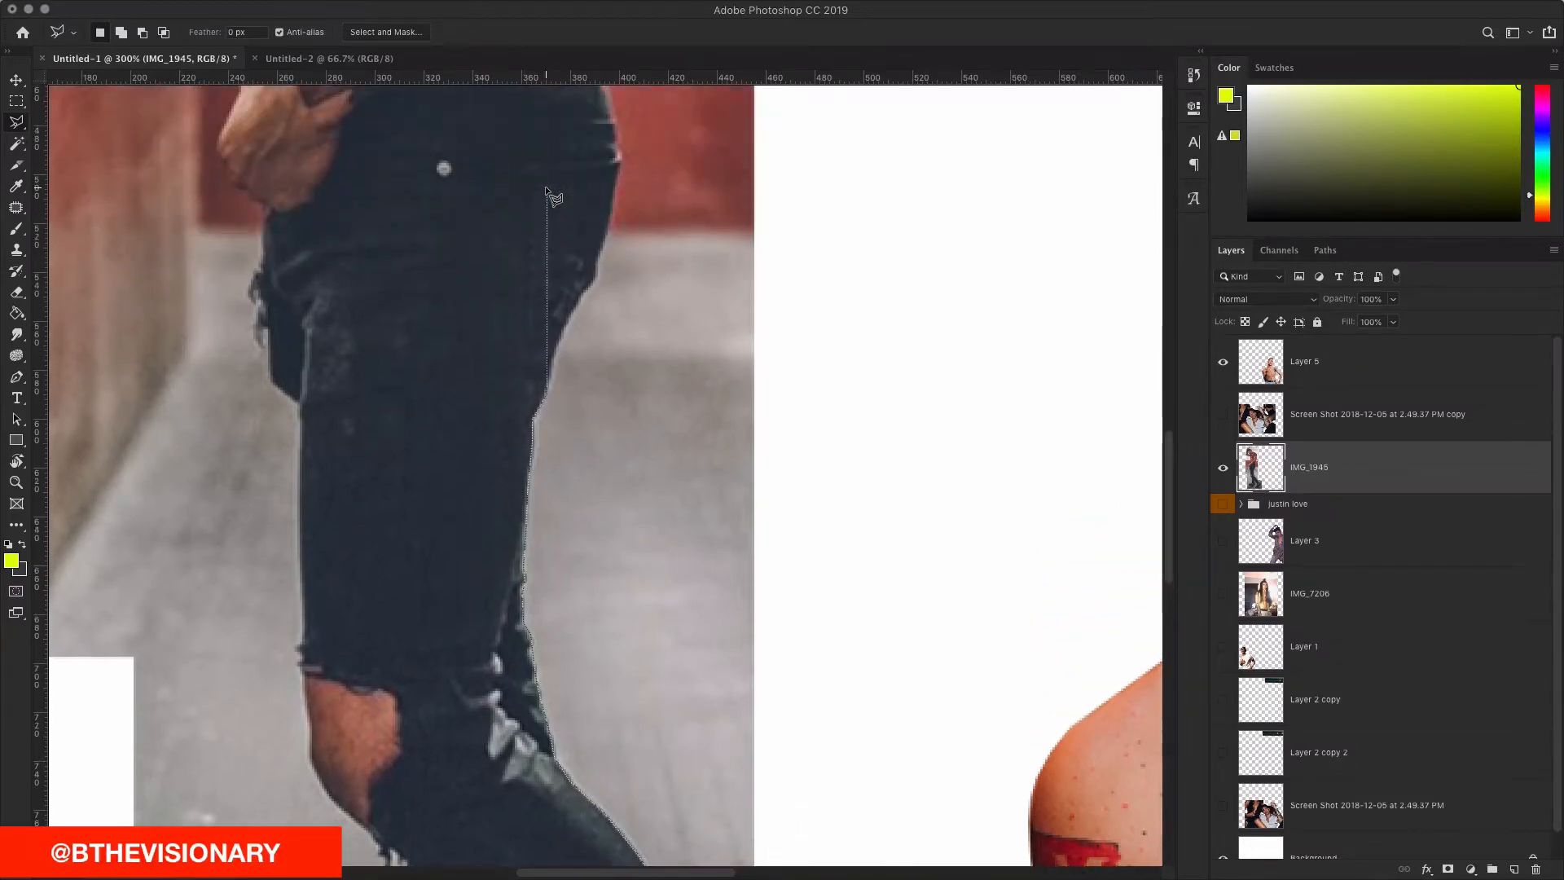
{"action": "left_click", "coordinate": [555, 350]}
{"action": "scroll", "coordinate": [615, 218], "scroll_direction": "up", "scroll_amount": 2}
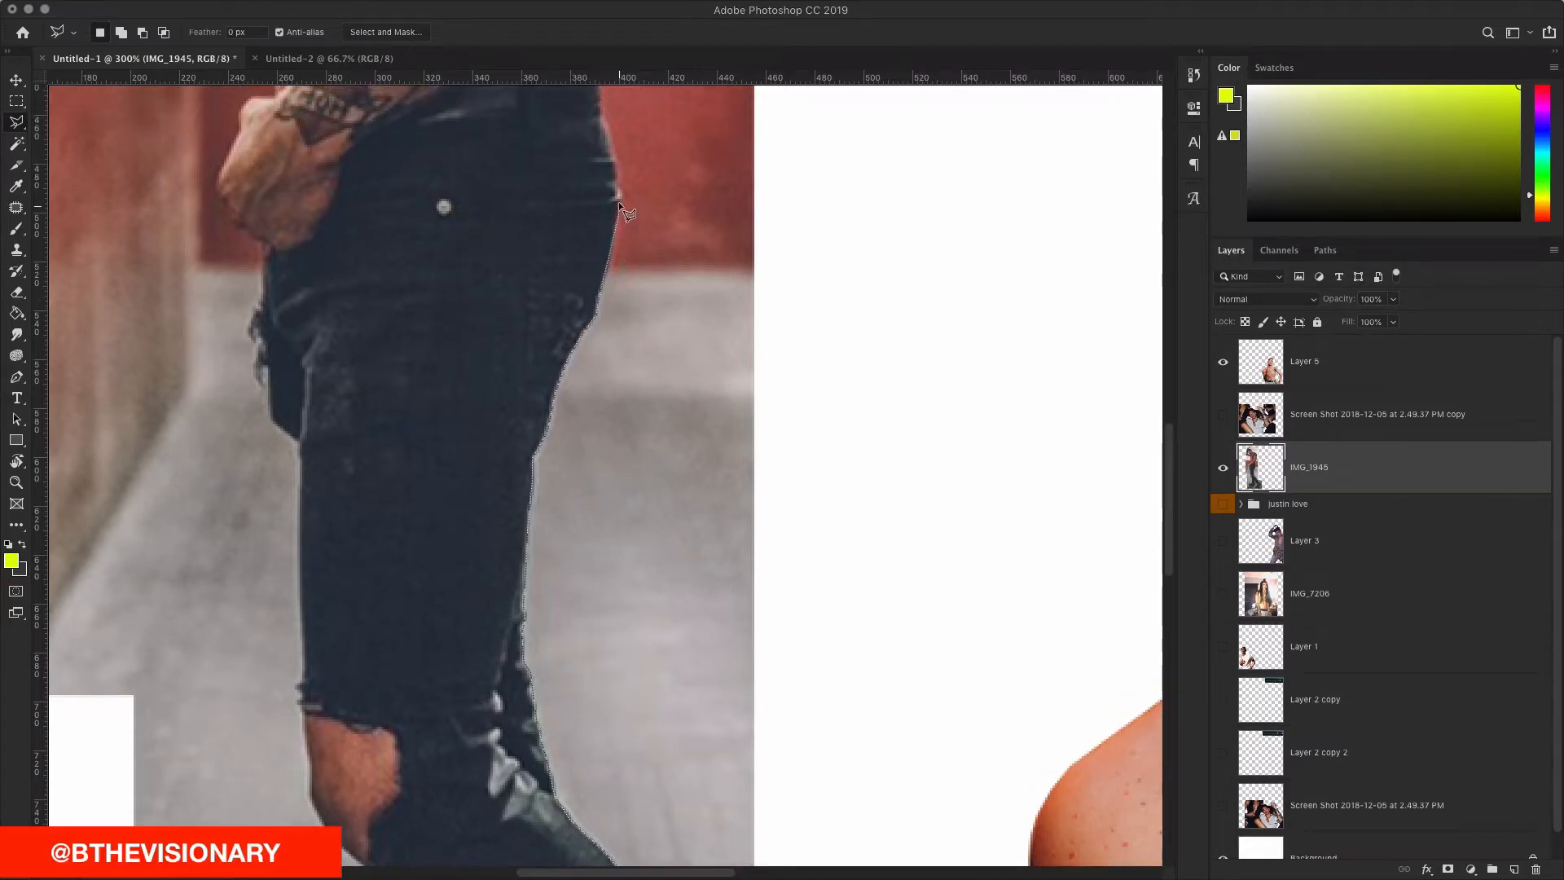
{"action": "scroll", "coordinate": [611, 188], "scroll_direction": "up", "scroll_amount": 8}
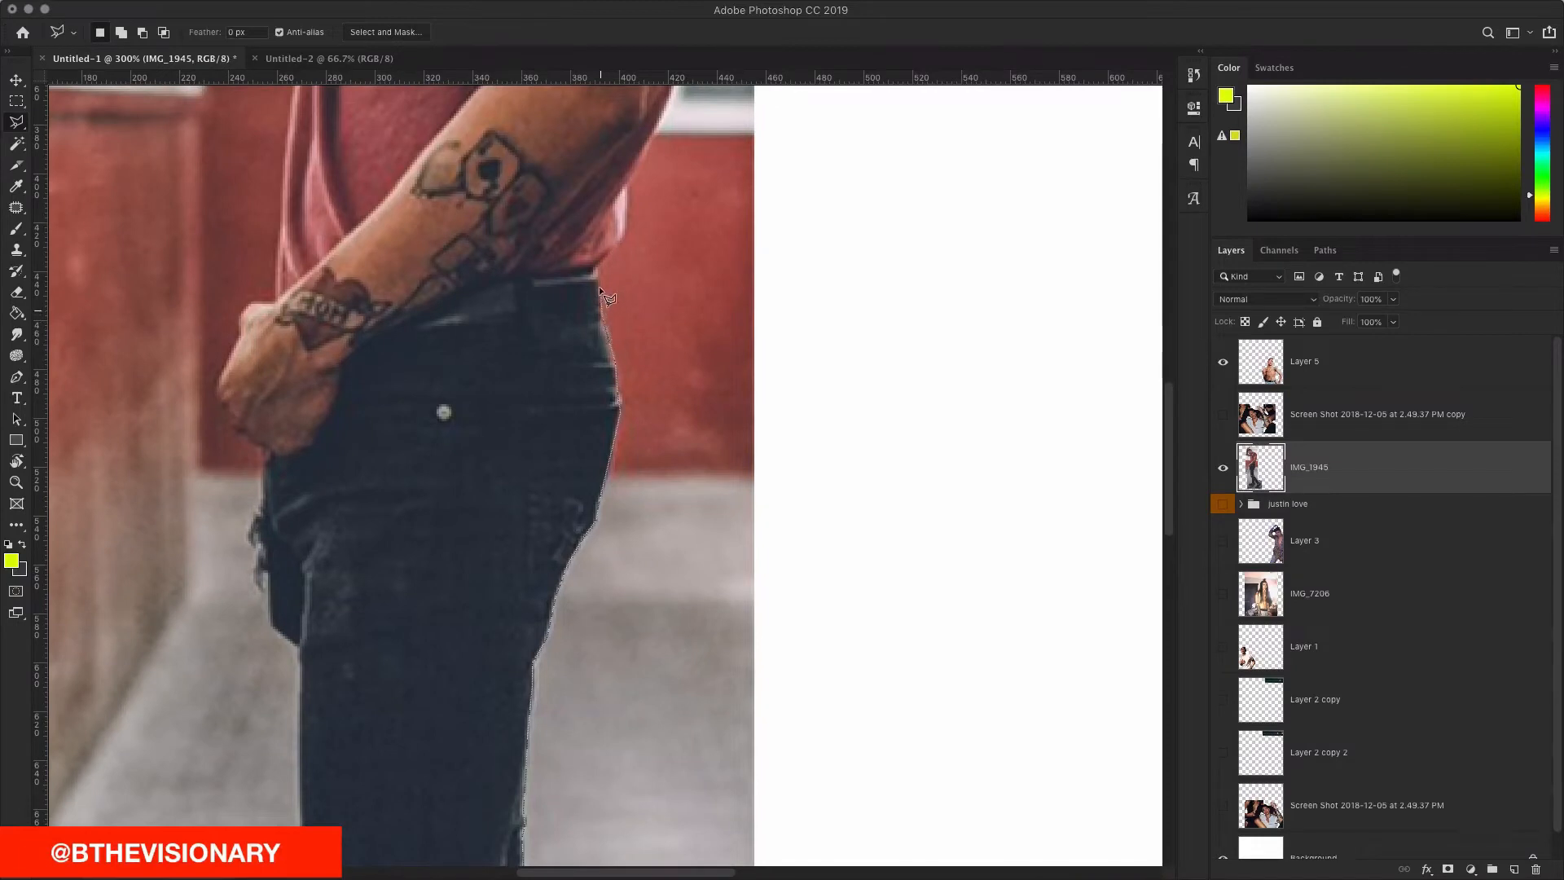
{"action": "left_click", "coordinate": [624, 239]}
{"action": "left_click", "coordinate": [628, 183]}
{"action": "scroll", "coordinate": [625, 368], "scroll_direction": "up", "scroll_amount": 7}
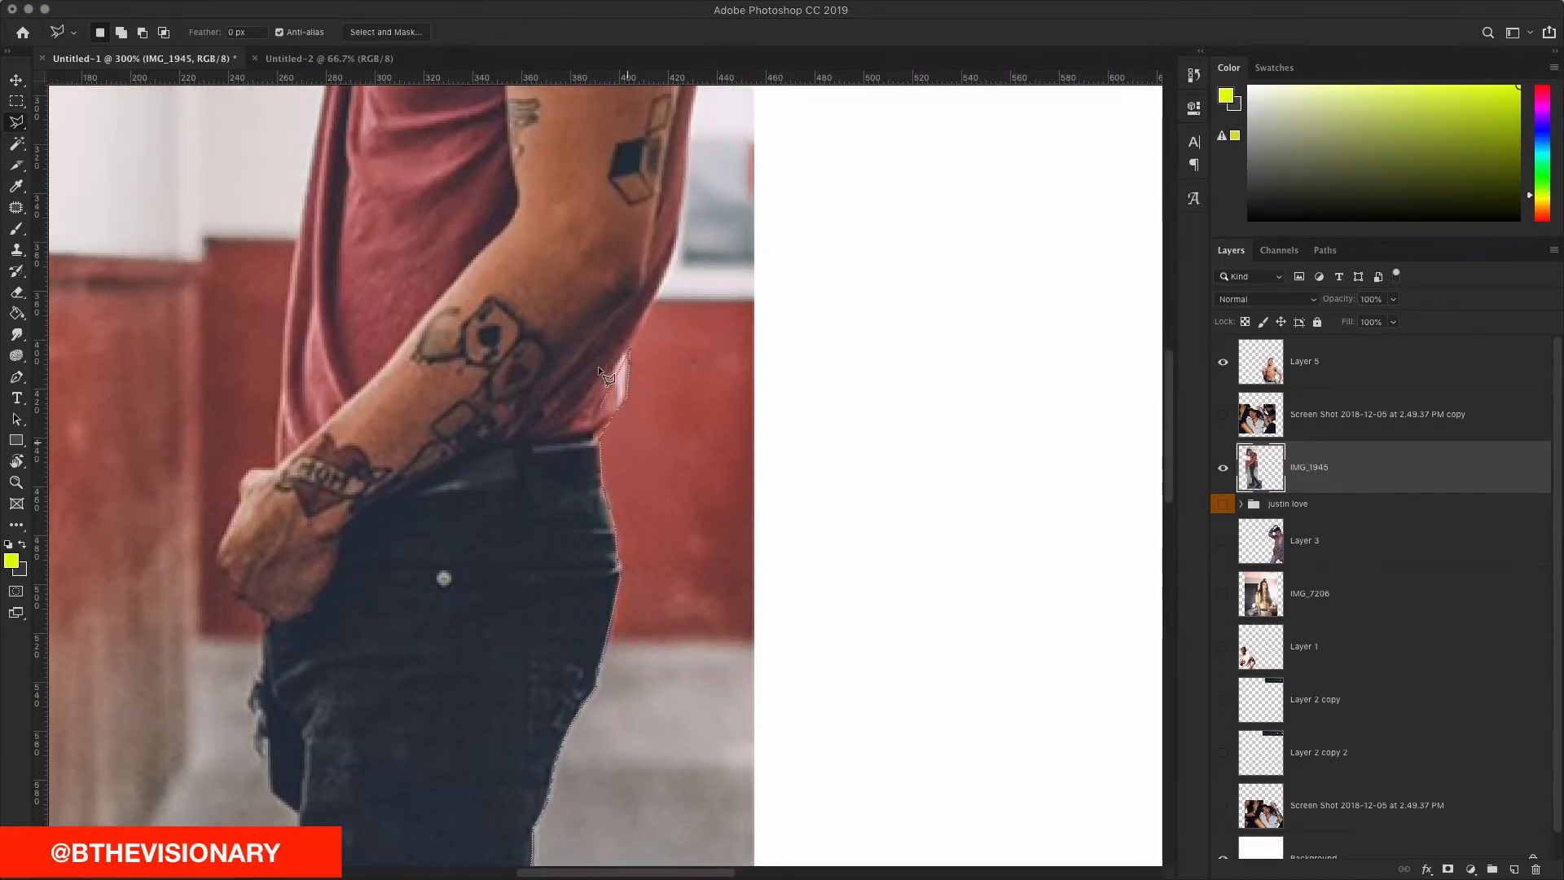
{"action": "scroll", "coordinate": [669, 279], "scroll_direction": "right", "scroll_amount": 1}
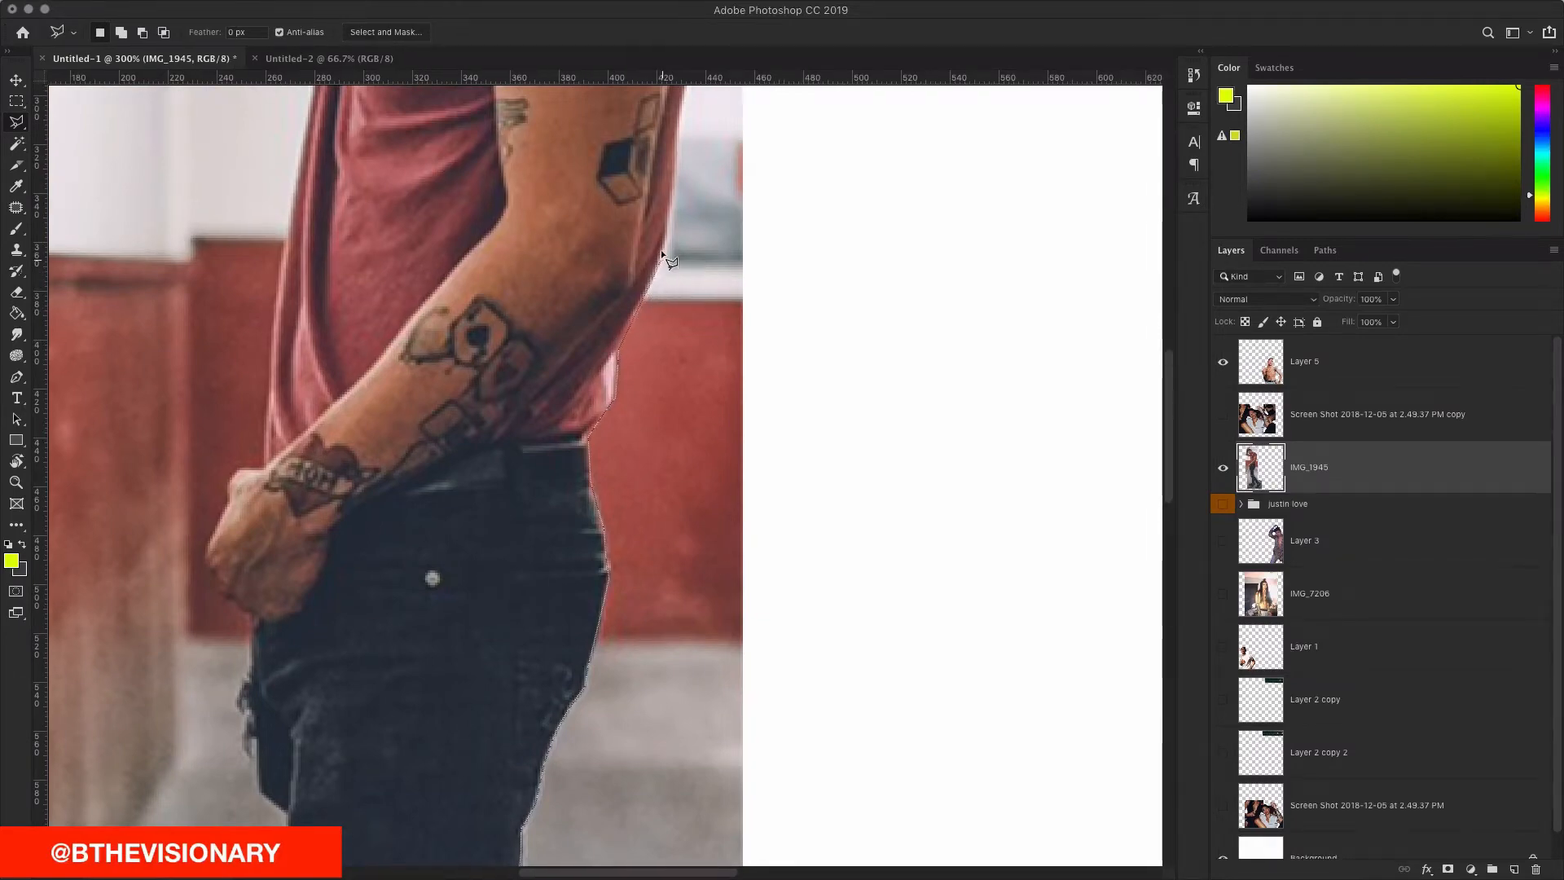
{"action": "scroll", "coordinate": [661, 251], "scroll_direction": "up", "scroll_amount": 7}
{"action": "scroll", "coordinate": [660, 330], "scroll_direction": "up", "scroll_amount": 3}
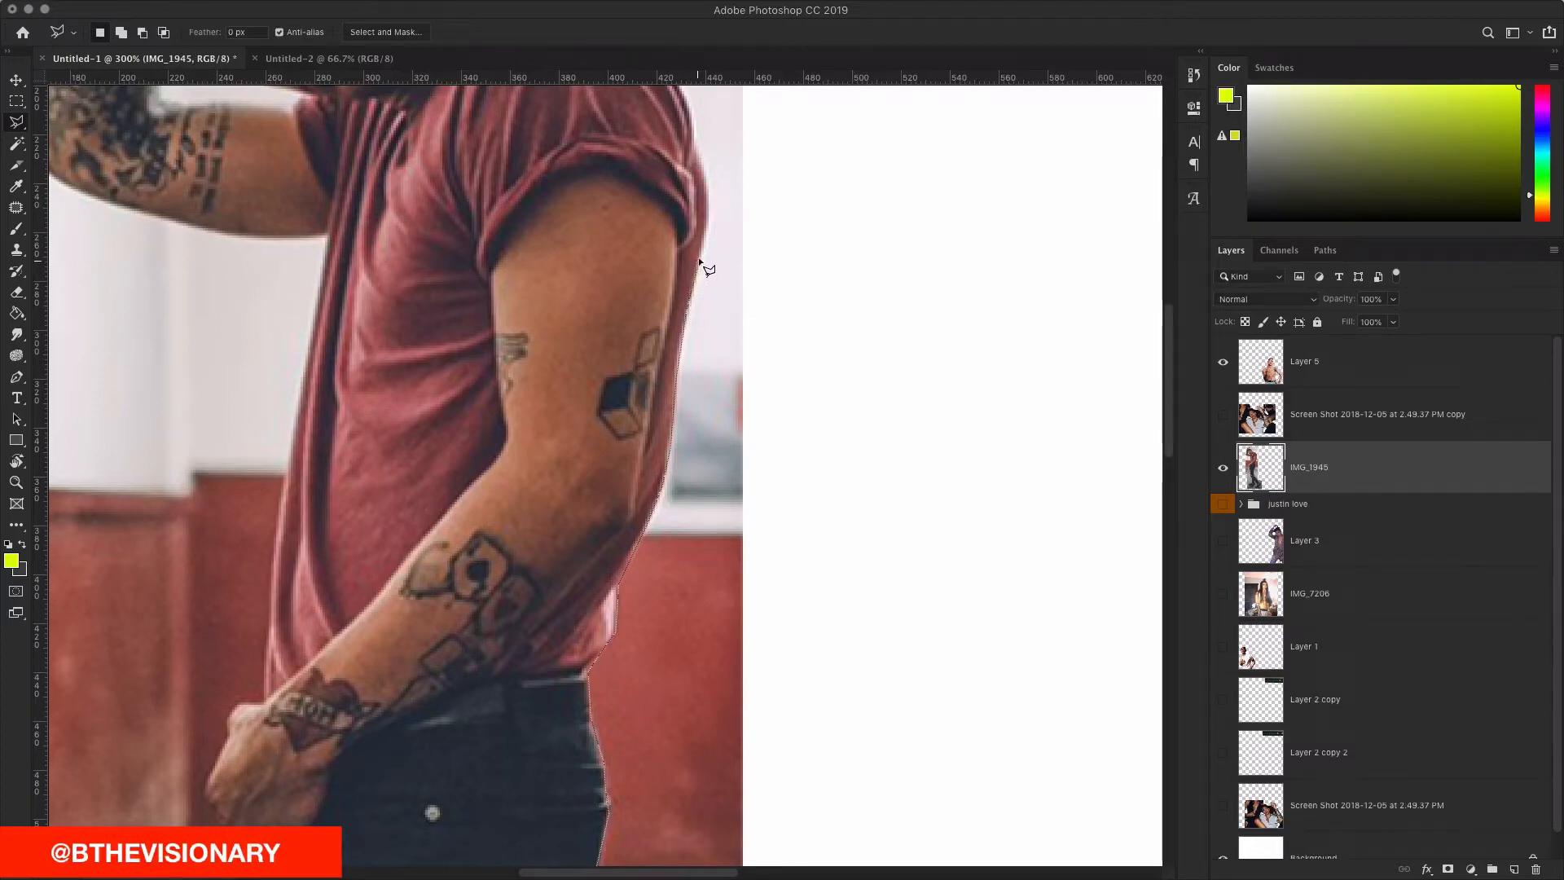
{"action": "scroll", "coordinate": [711, 238], "scroll_direction": "up", "scroll_amount": 3}
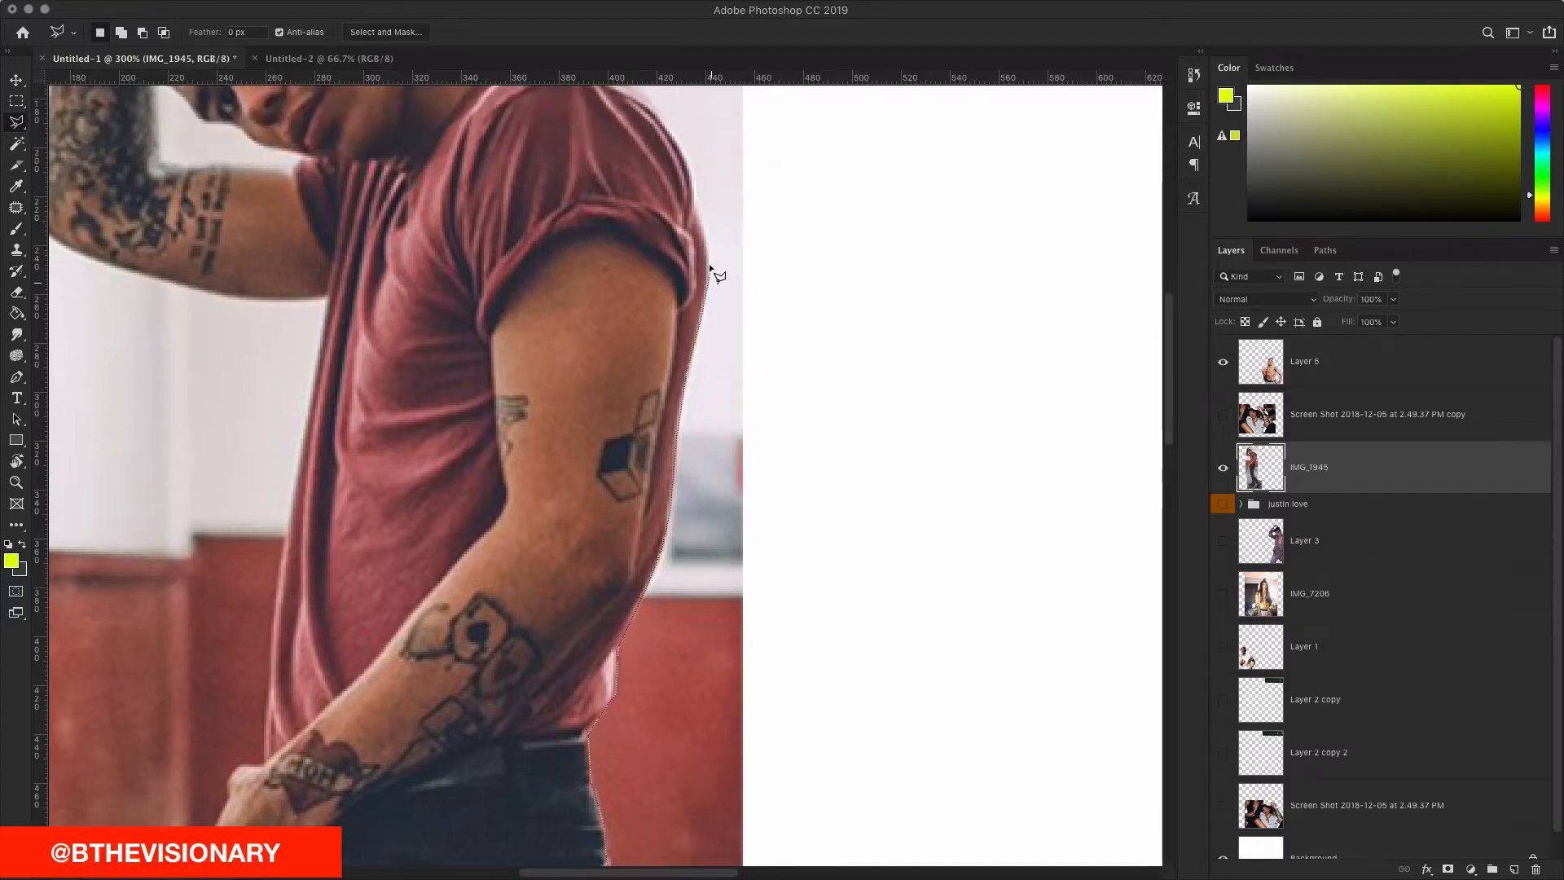
{"action": "scroll", "coordinate": [708, 261], "scroll_direction": "up", "scroll_amount": 5}
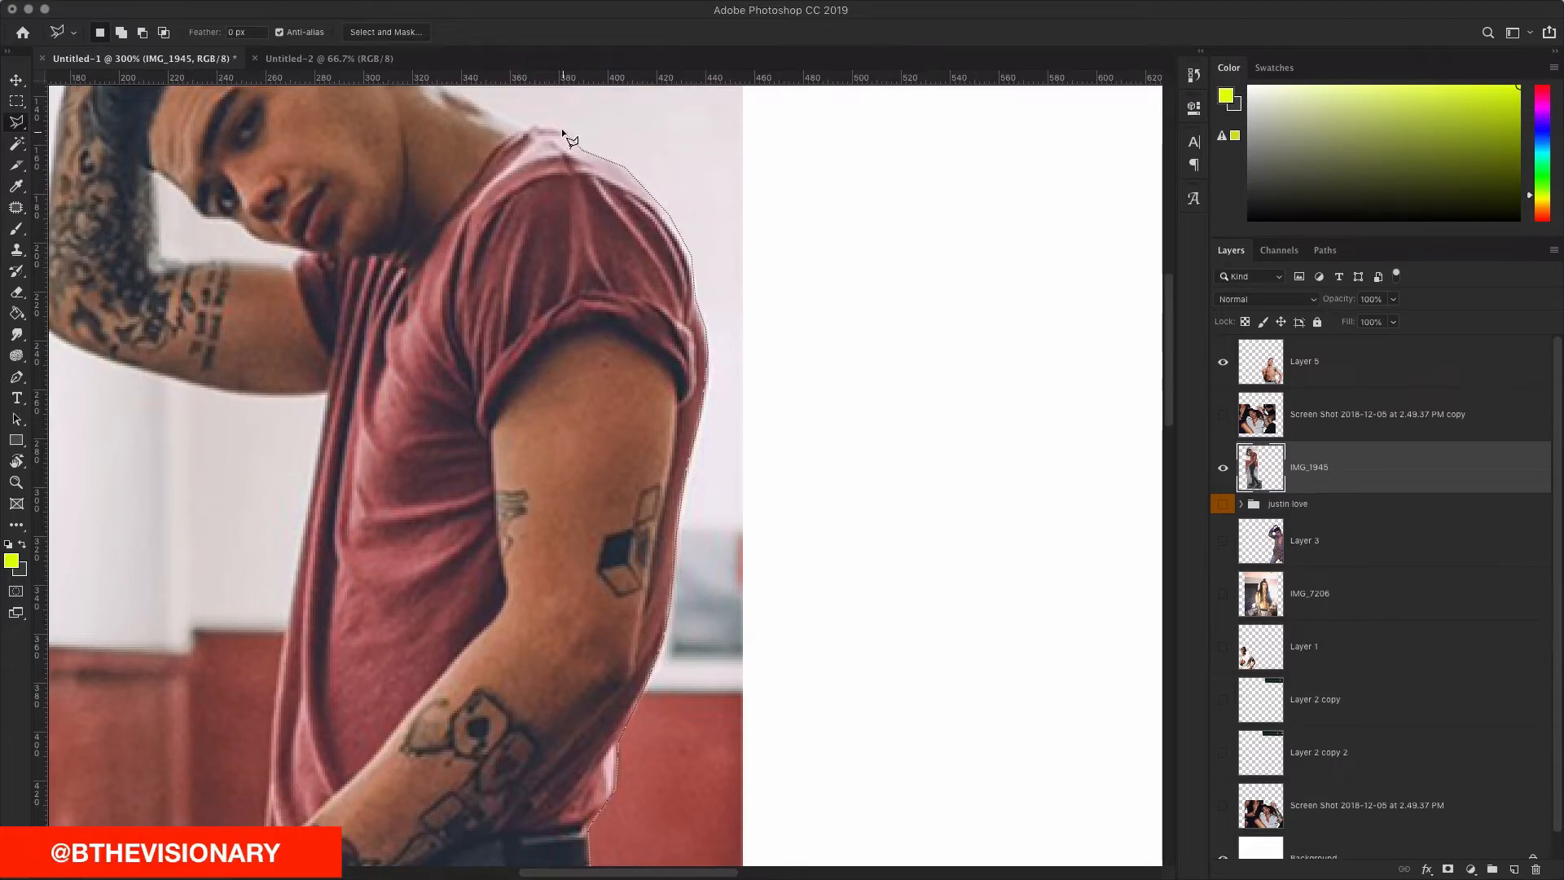
Step: Carry the outline over the head and down the shirt's edge to the wrist
{"action": "scroll", "coordinate": [593, 405], "scroll_direction": "up", "scroll_amount": 14}
{"action": "scroll", "coordinate": [594, 408], "scroll_direction": "left", "scroll_amount": 2}
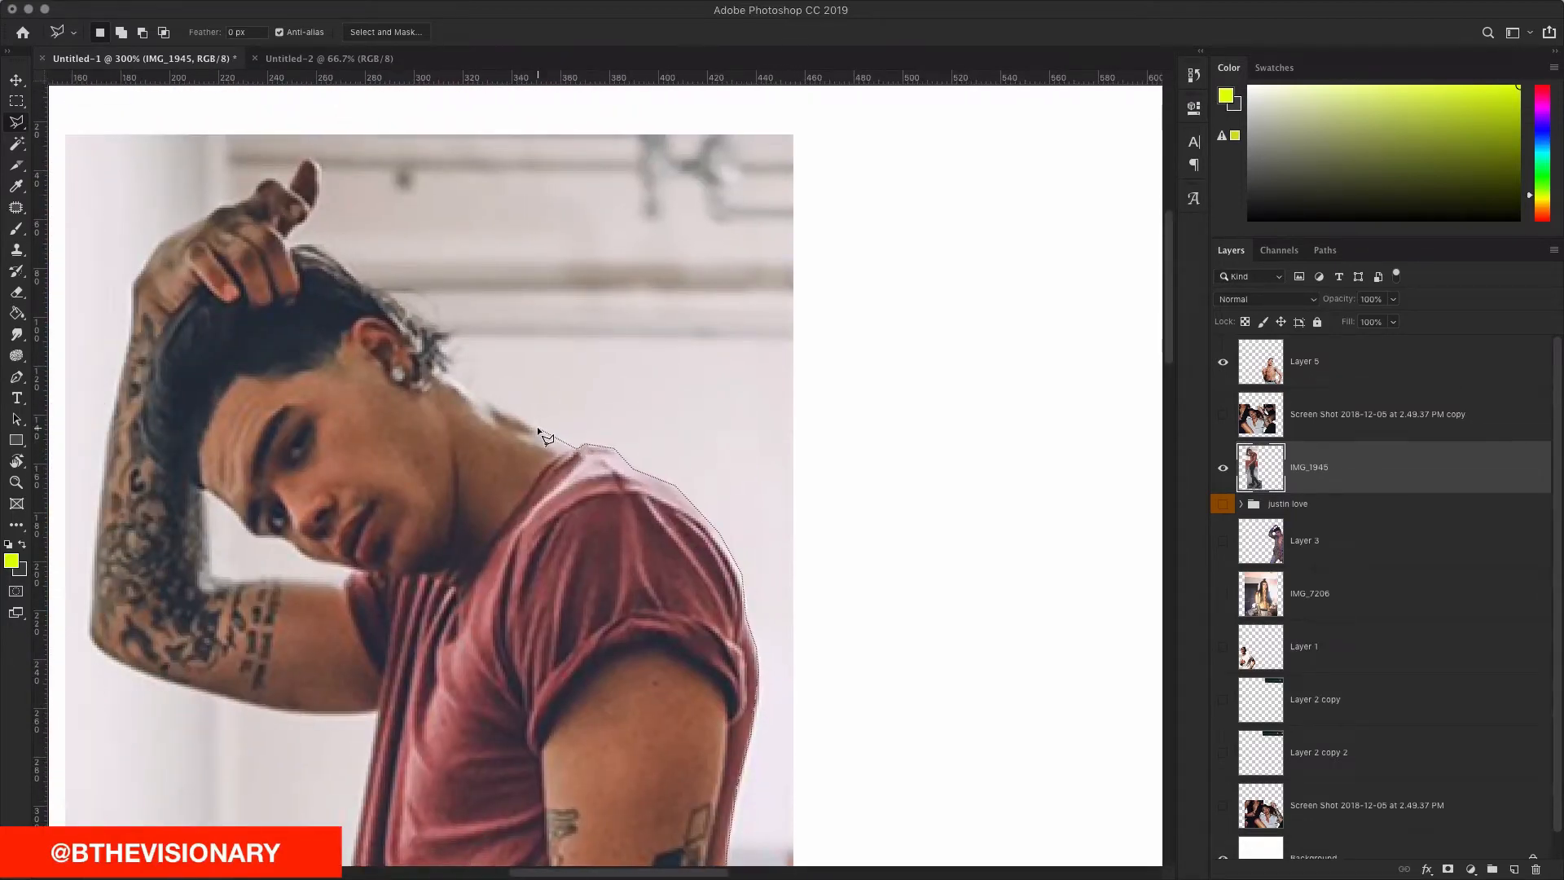
{"action": "scroll", "coordinate": [449, 360], "scroll_direction": "right", "scroll_amount": 4}
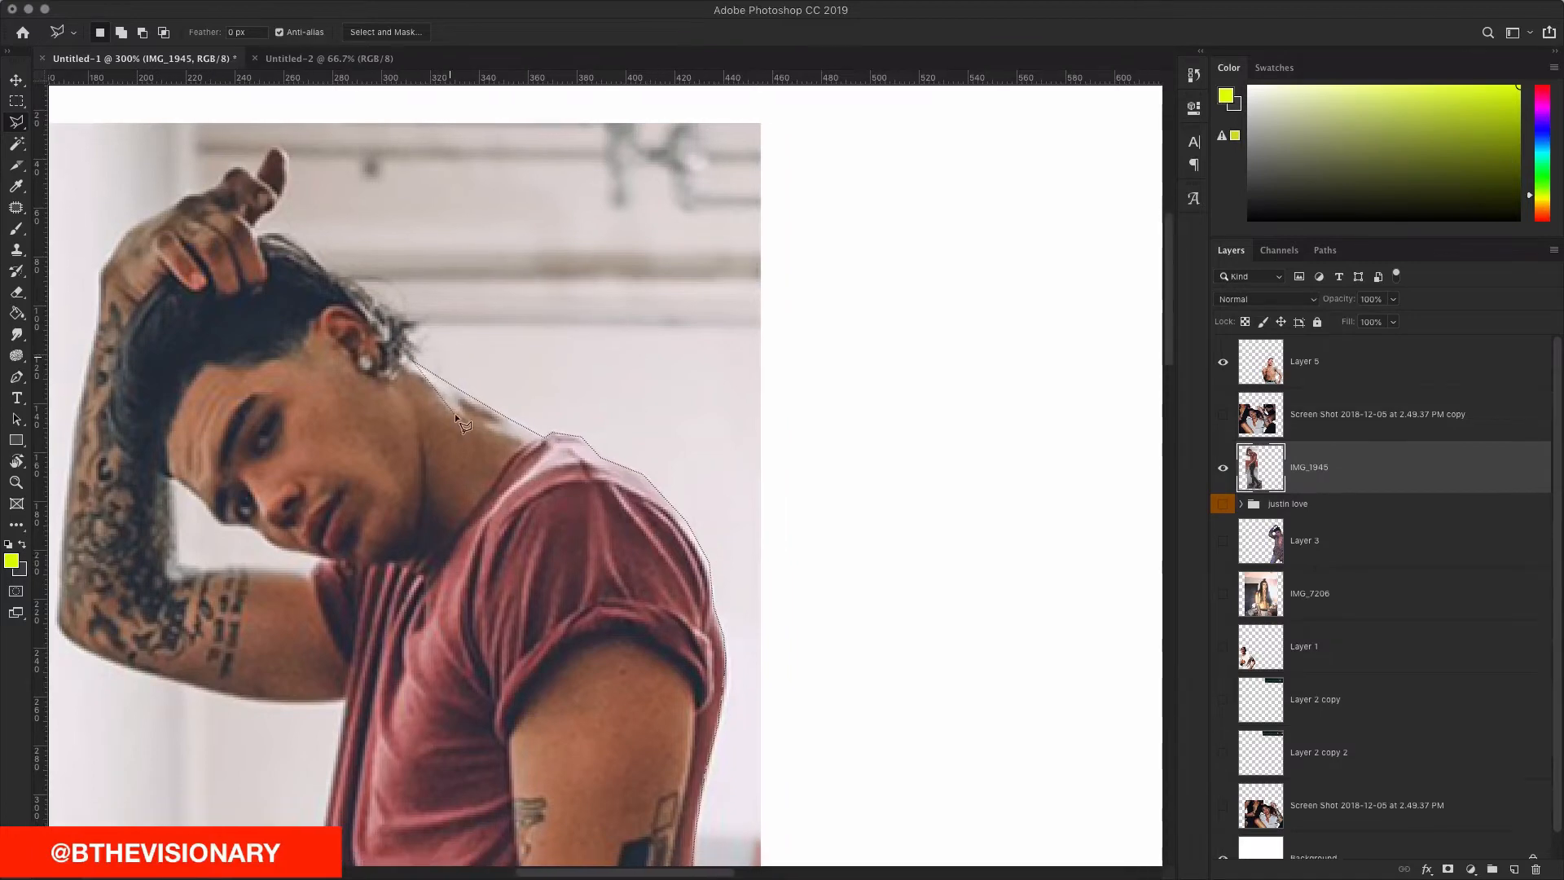
{"action": "scroll", "coordinate": [432, 400], "scroll_direction": "up", "scroll_amount": 9}
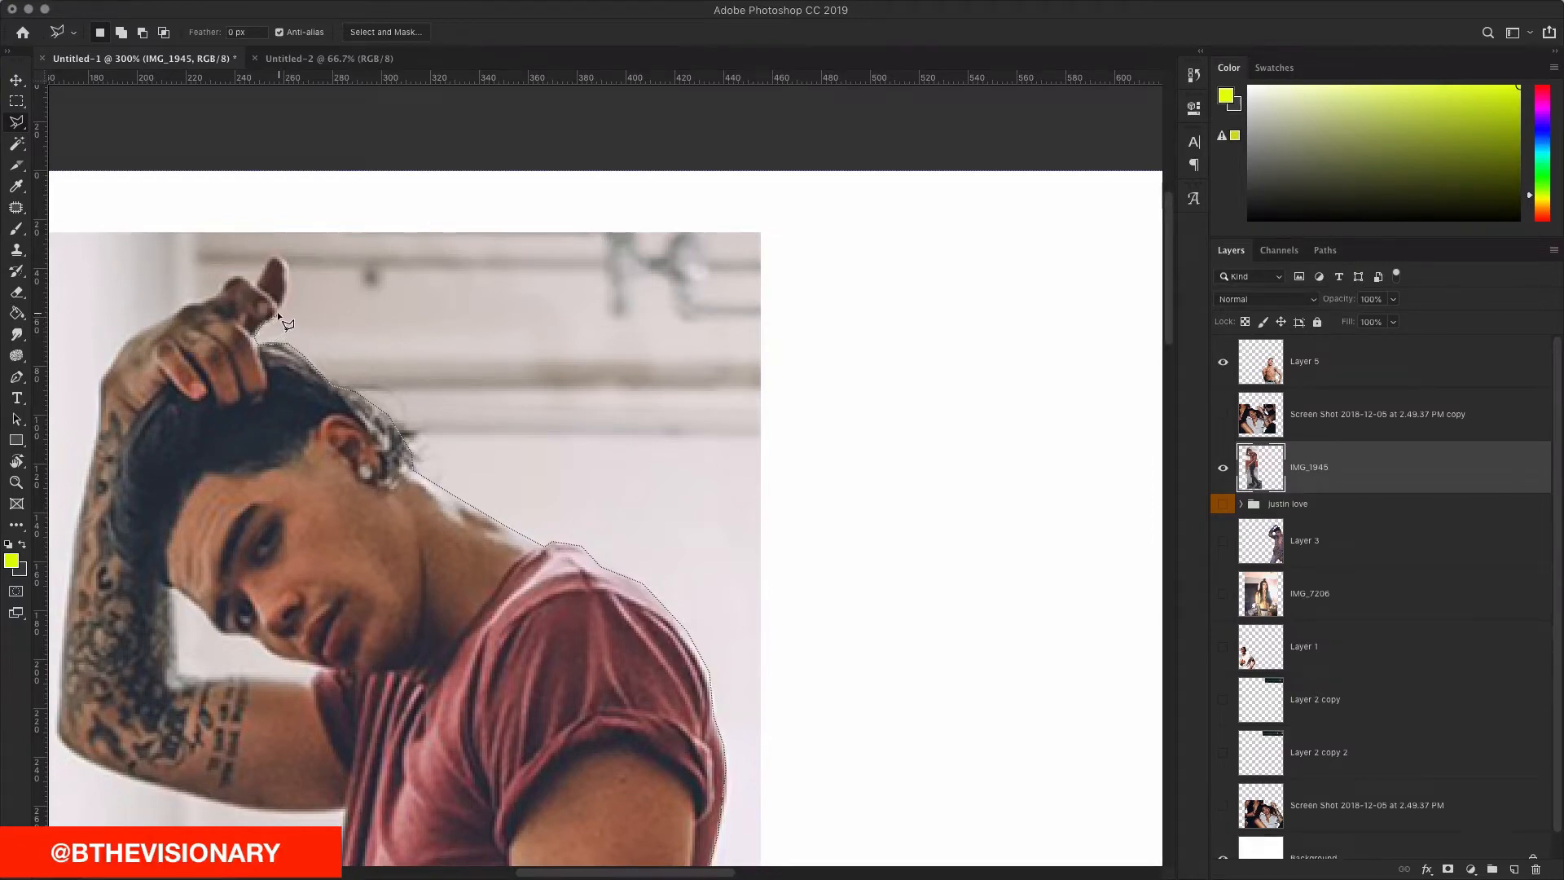
{"action": "scroll", "coordinate": [282, 253], "scroll_direction": "up", "scroll_amount": 1}
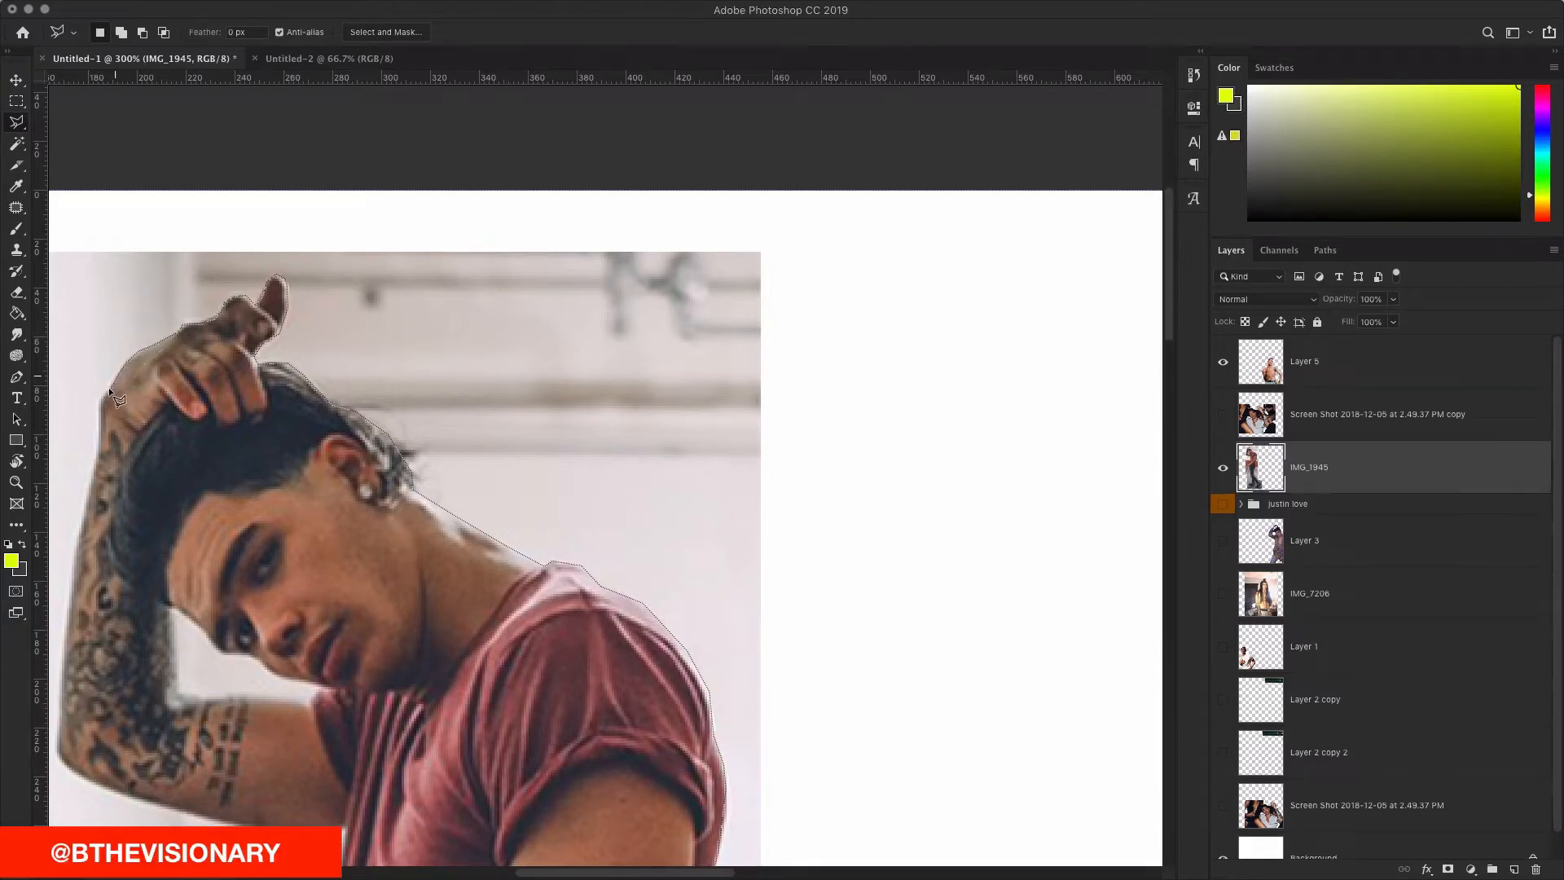
{"action": "scroll", "coordinate": [100, 334], "scroll_direction": "left", "scroll_amount": 5}
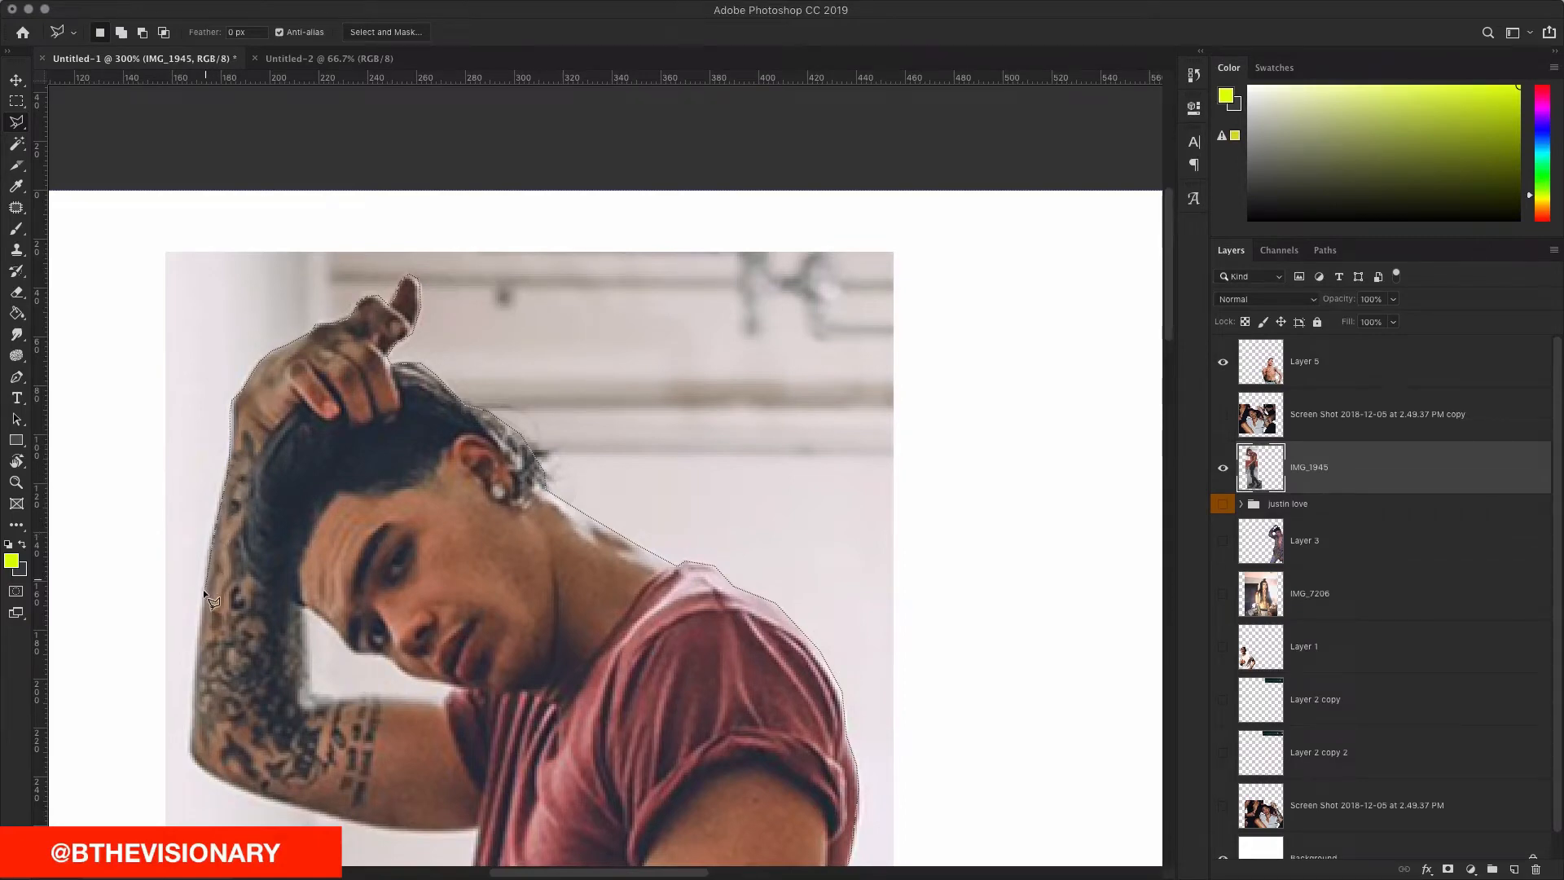
{"action": "scroll", "coordinate": [204, 582], "scroll_direction": "down", "scroll_amount": 5}
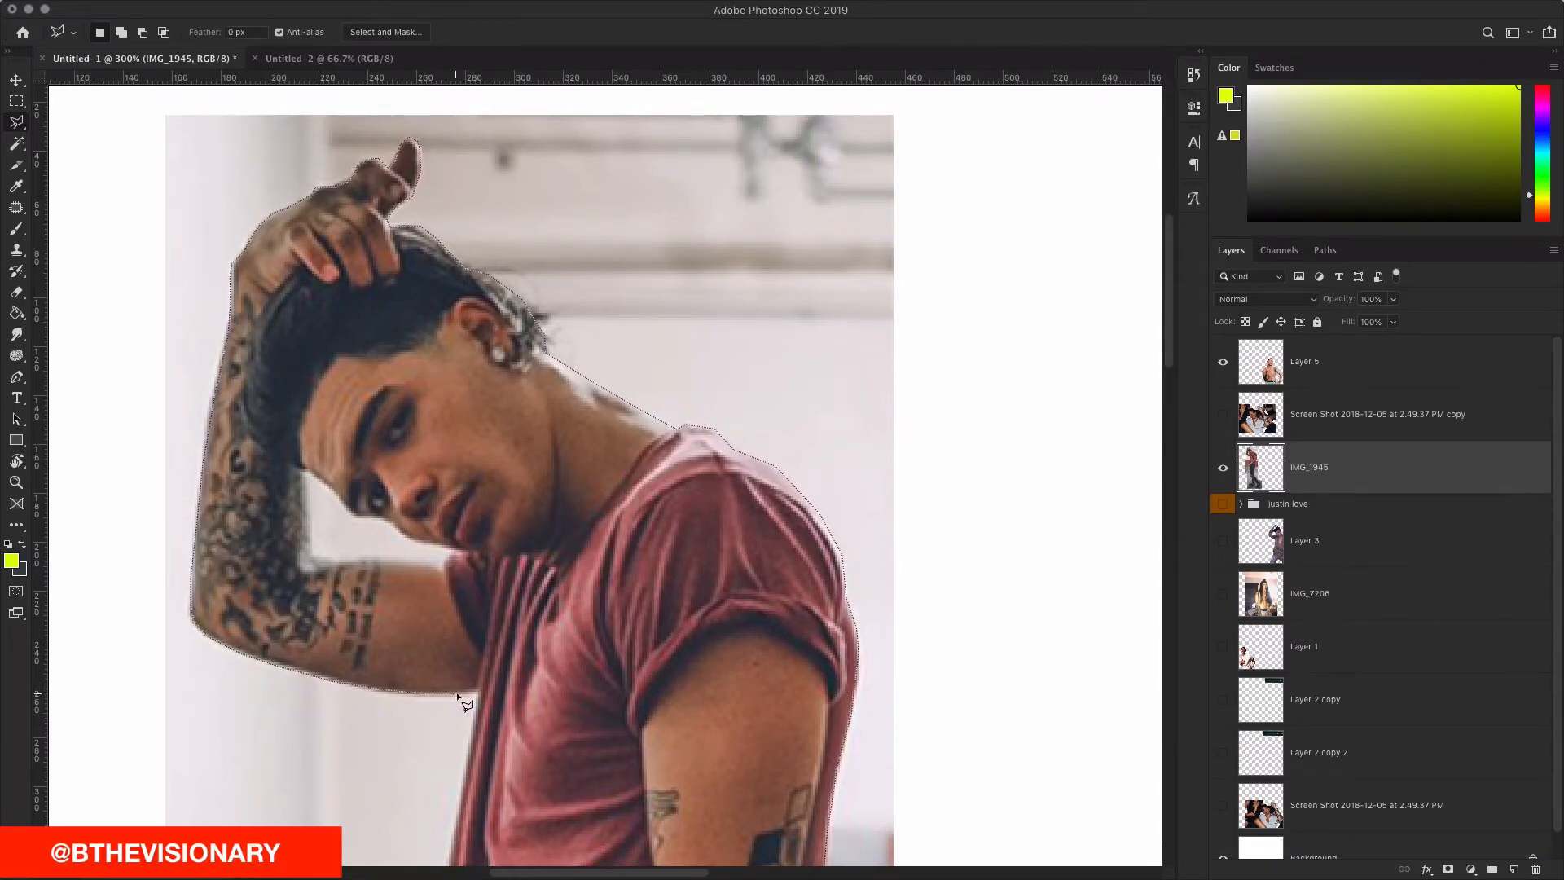
{"action": "scroll", "coordinate": [479, 697], "scroll_direction": "right", "scroll_amount": 2}
{"action": "scroll", "coordinate": [481, 699], "scroll_direction": "down", "scroll_amount": 10}
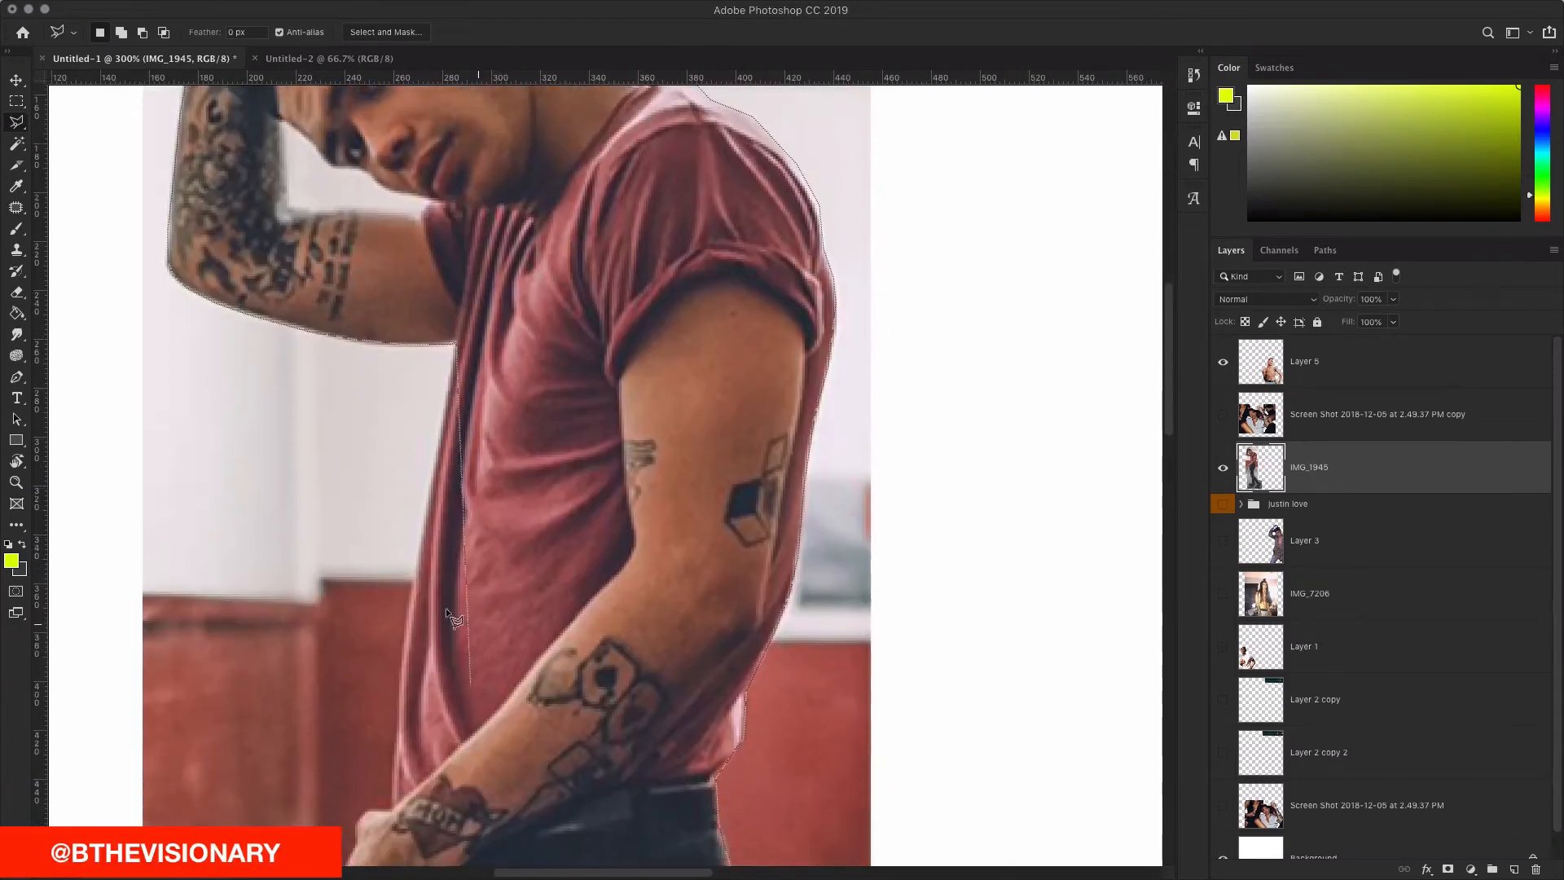
{"action": "left_click", "coordinate": [429, 504]}
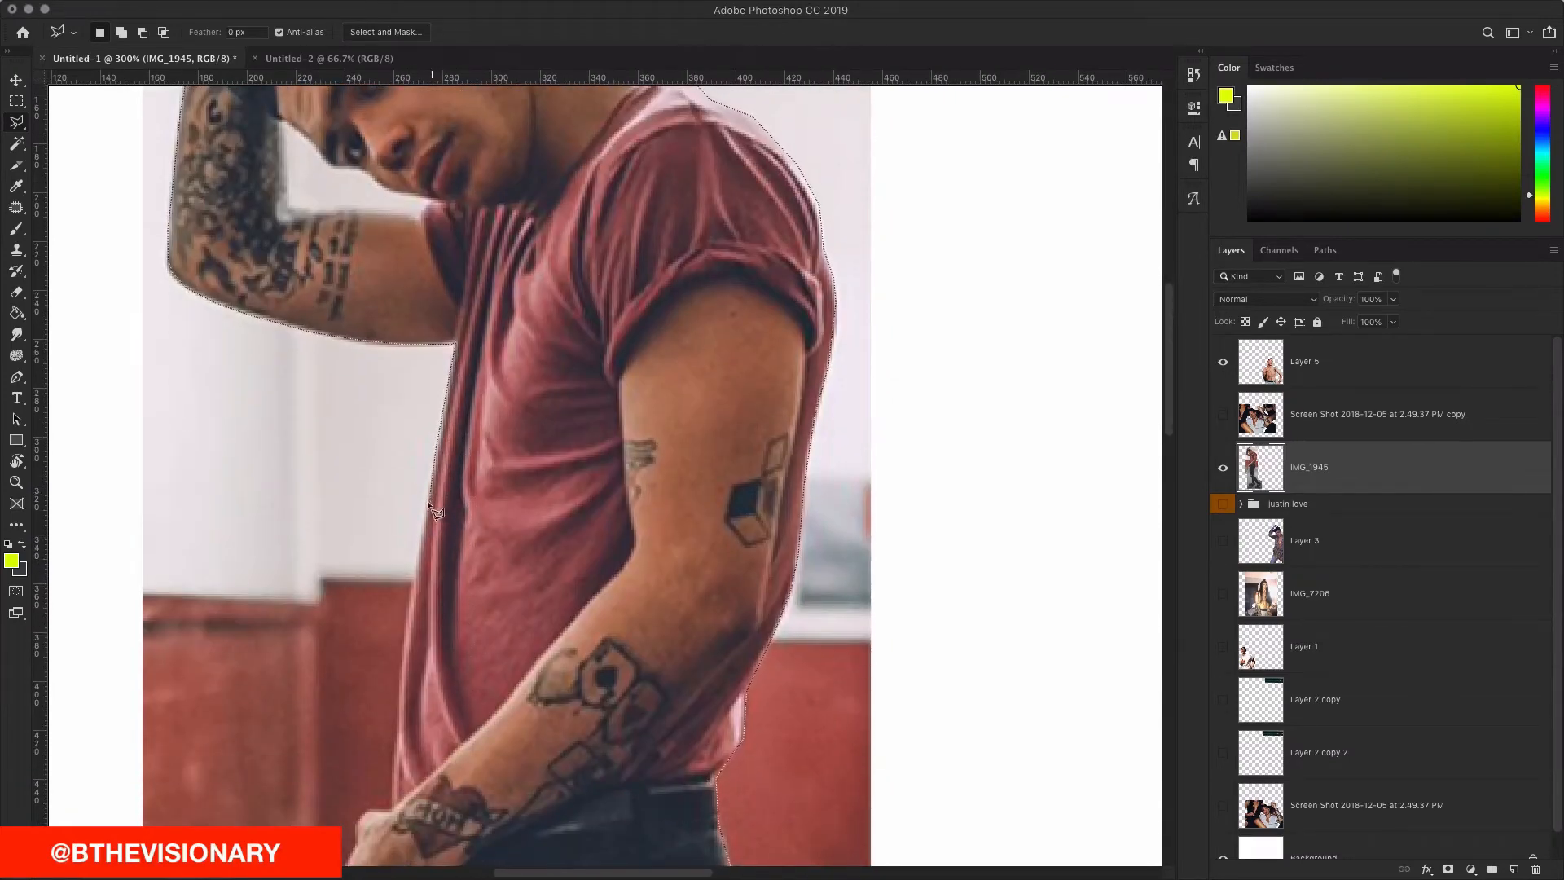
{"action": "left_click", "coordinate": [415, 564]}
{"action": "scroll", "coordinate": [399, 676], "scroll_direction": "down", "scroll_amount": 2}
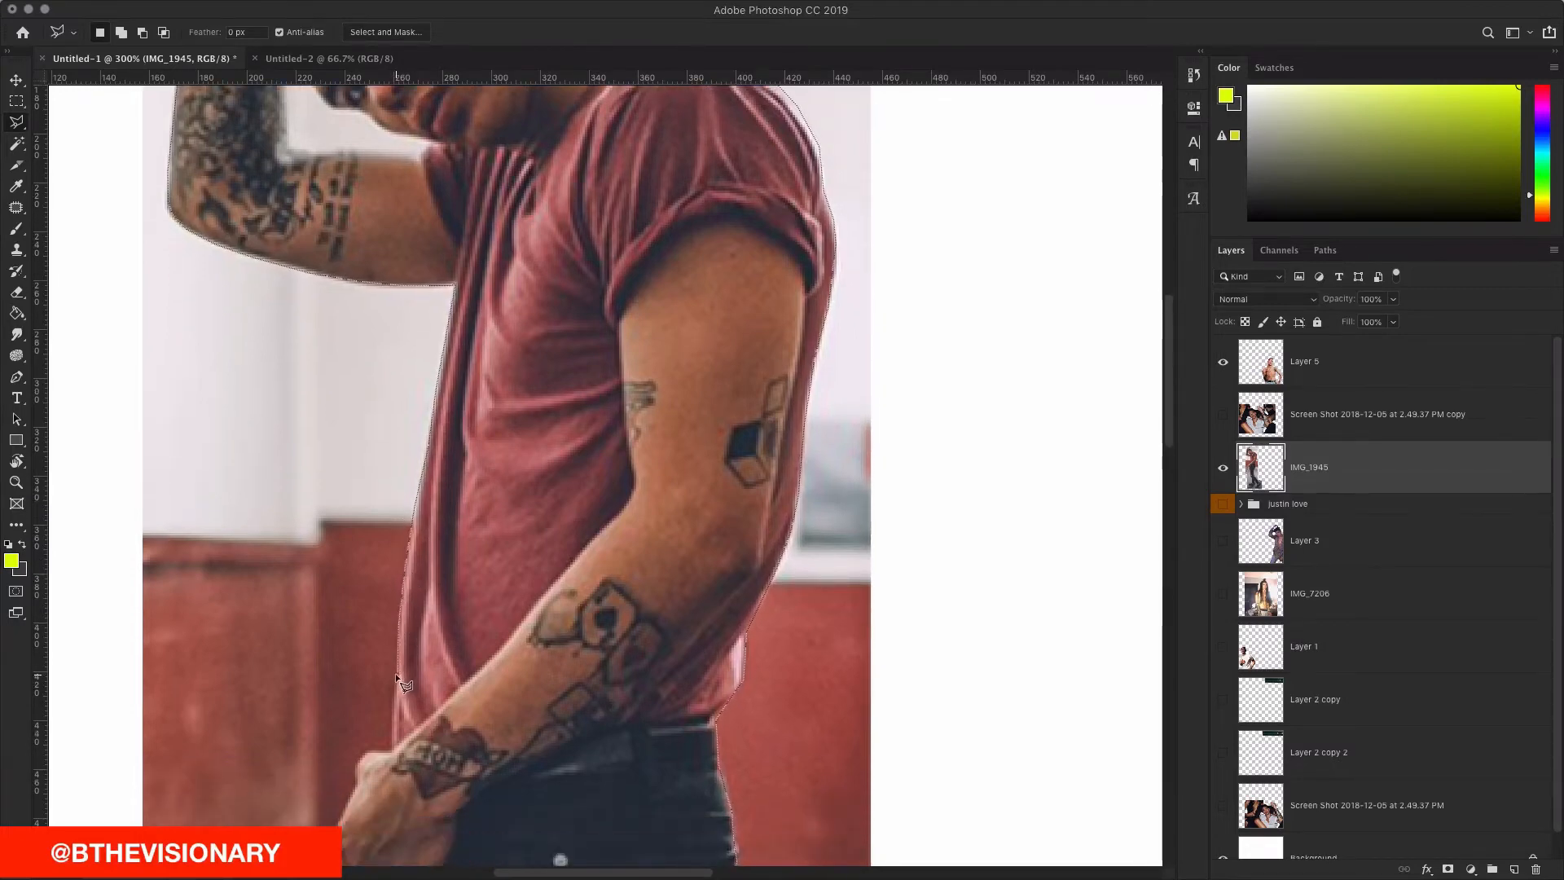
{"action": "left_click", "coordinate": [389, 748]}
{"action": "left_click", "coordinate": [353, 763]}
{"action": "scroll", "coordinate": [303, 624], "scroll_direction": "down", "scroll_amount": 10}
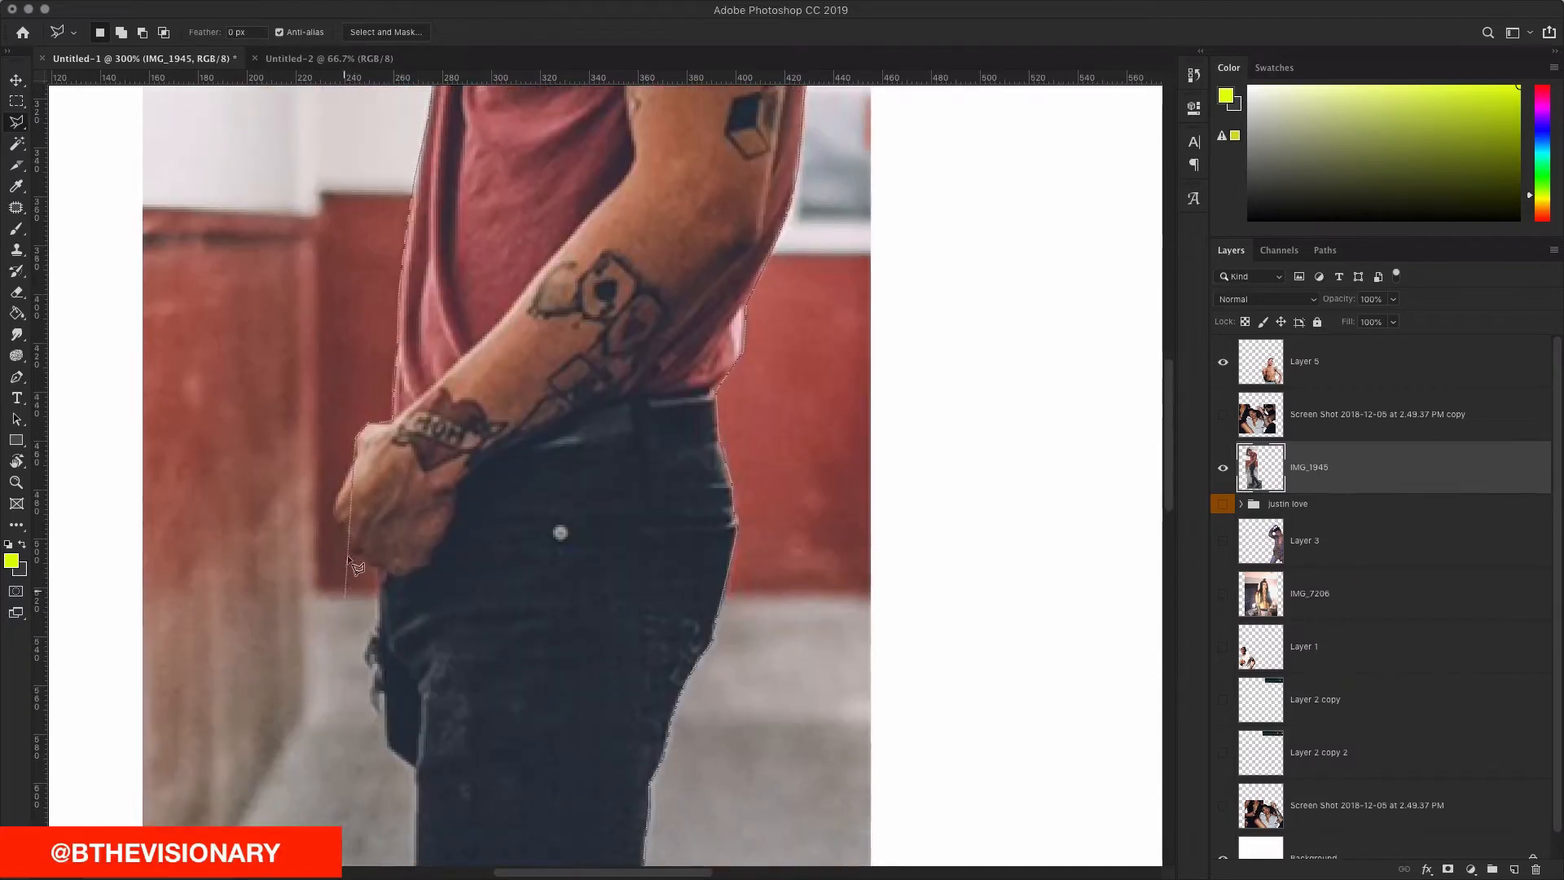
Step: Trace down the hand, jeans and knee, then close the selection around the man
{"action": "left_click", "coordinate": [331, 513]}
{"action": "left_click", "coordinate": [380, 579]}
{"action": "left_click", "coordinate": [368, 638]}
{"action": "scroll", "coordinate": [432, 606], "scroll_direction": "down", "scroll_amount": 4}
{"action": "left_click", "coordinate": [388, 562]}
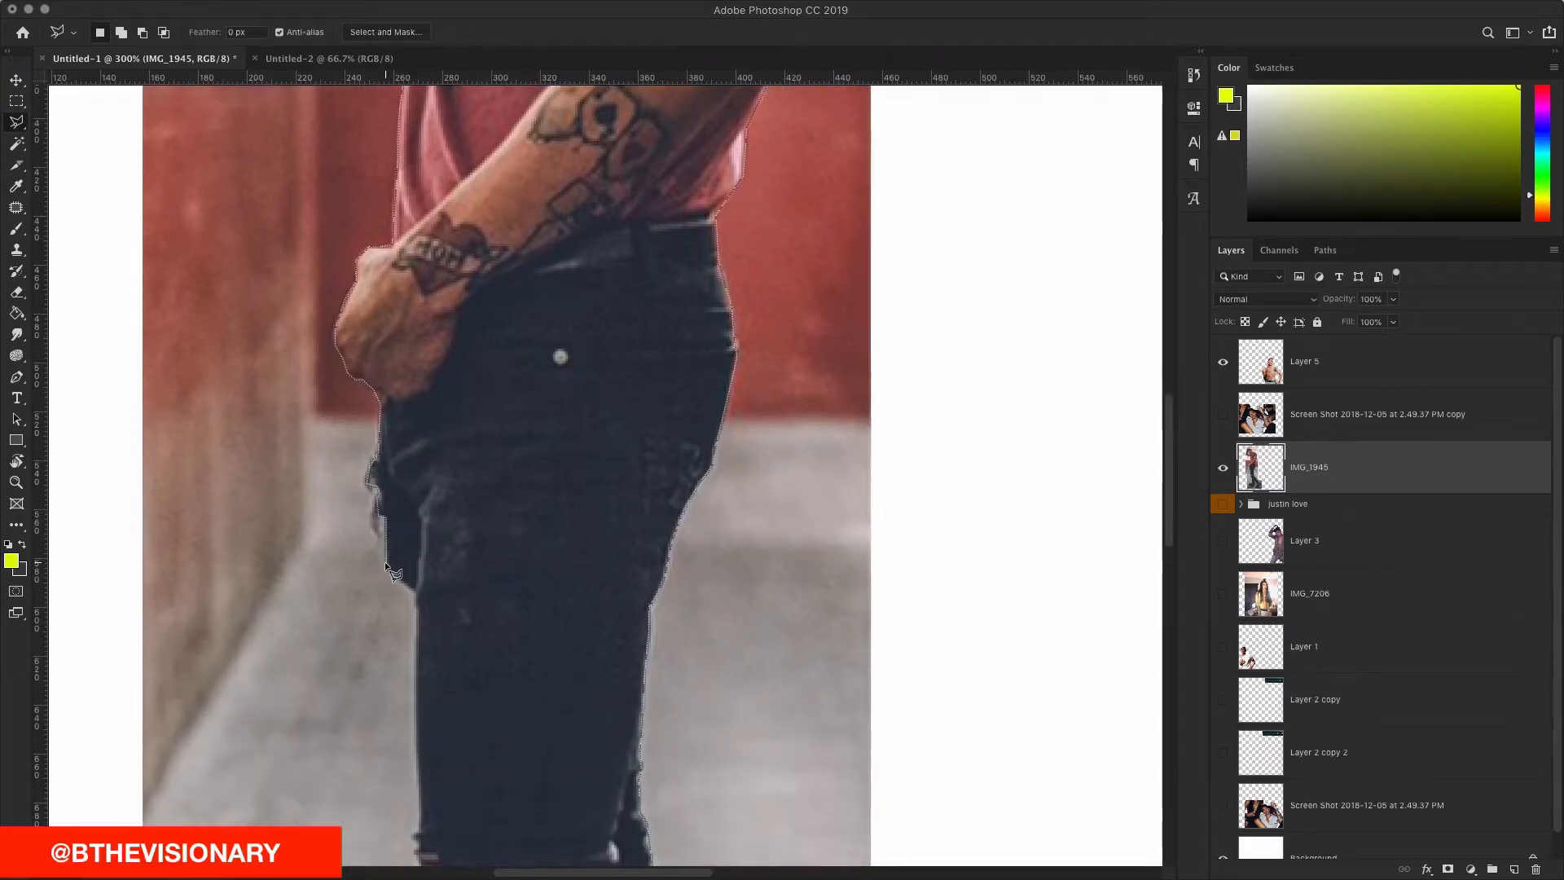
{"action": "scroll", "coordinate": [430, 592], "scroll_direction": "down", "scroll_amount": 6}
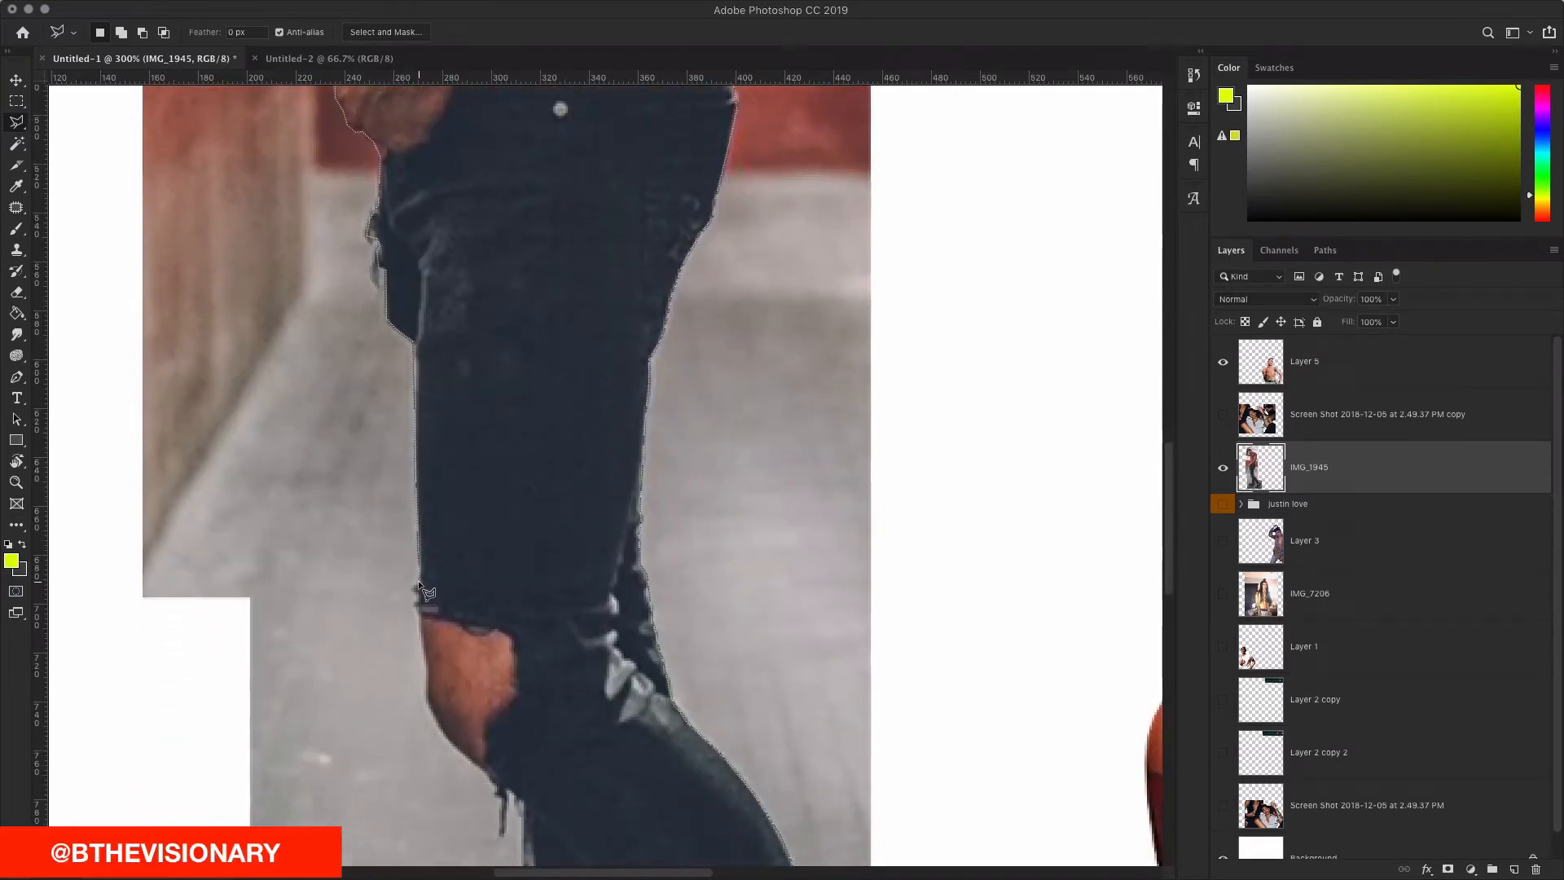
{"action": "left_click", "coordinate": [417, 586]}
{"action": "left_click", "coordinate": [422, 643]}
{"action": "scroll", "coordinate": [424, 635], "scroll_direction": "down", "scroll_amount": 4}
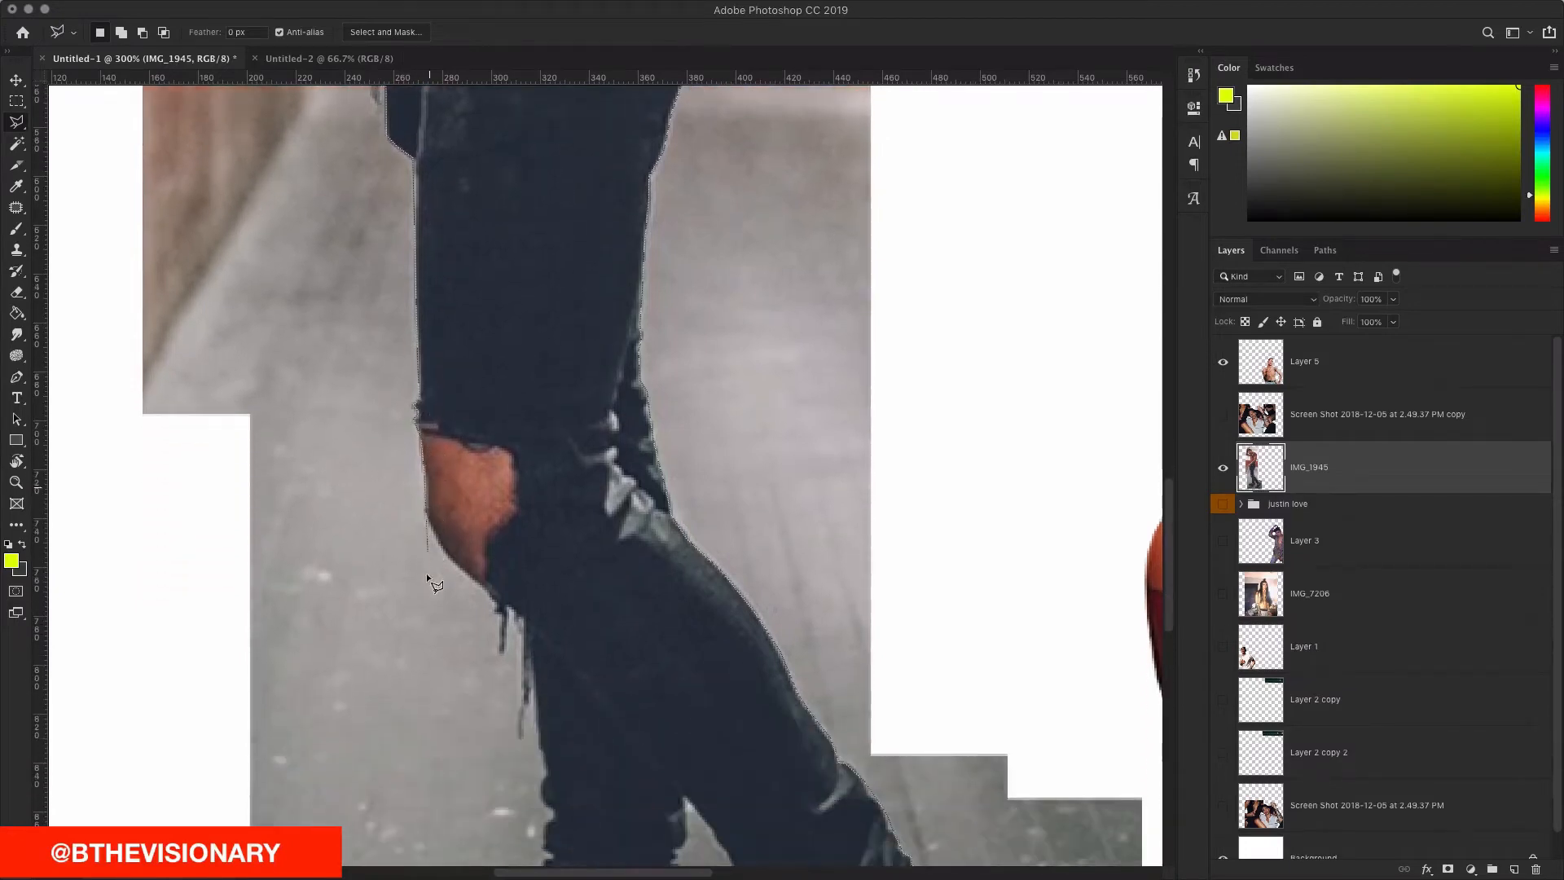
{"action": "left_click", "coordinate": [458, 568]}
{"action": "left_click", "coordinate": [499, 602]}
{"action": "scroll", "coordinate": [510, 588], "scroll_direction": "down", "scroll_amount": 4}
{"action": "left_click", "coordinate": [502, 481]}
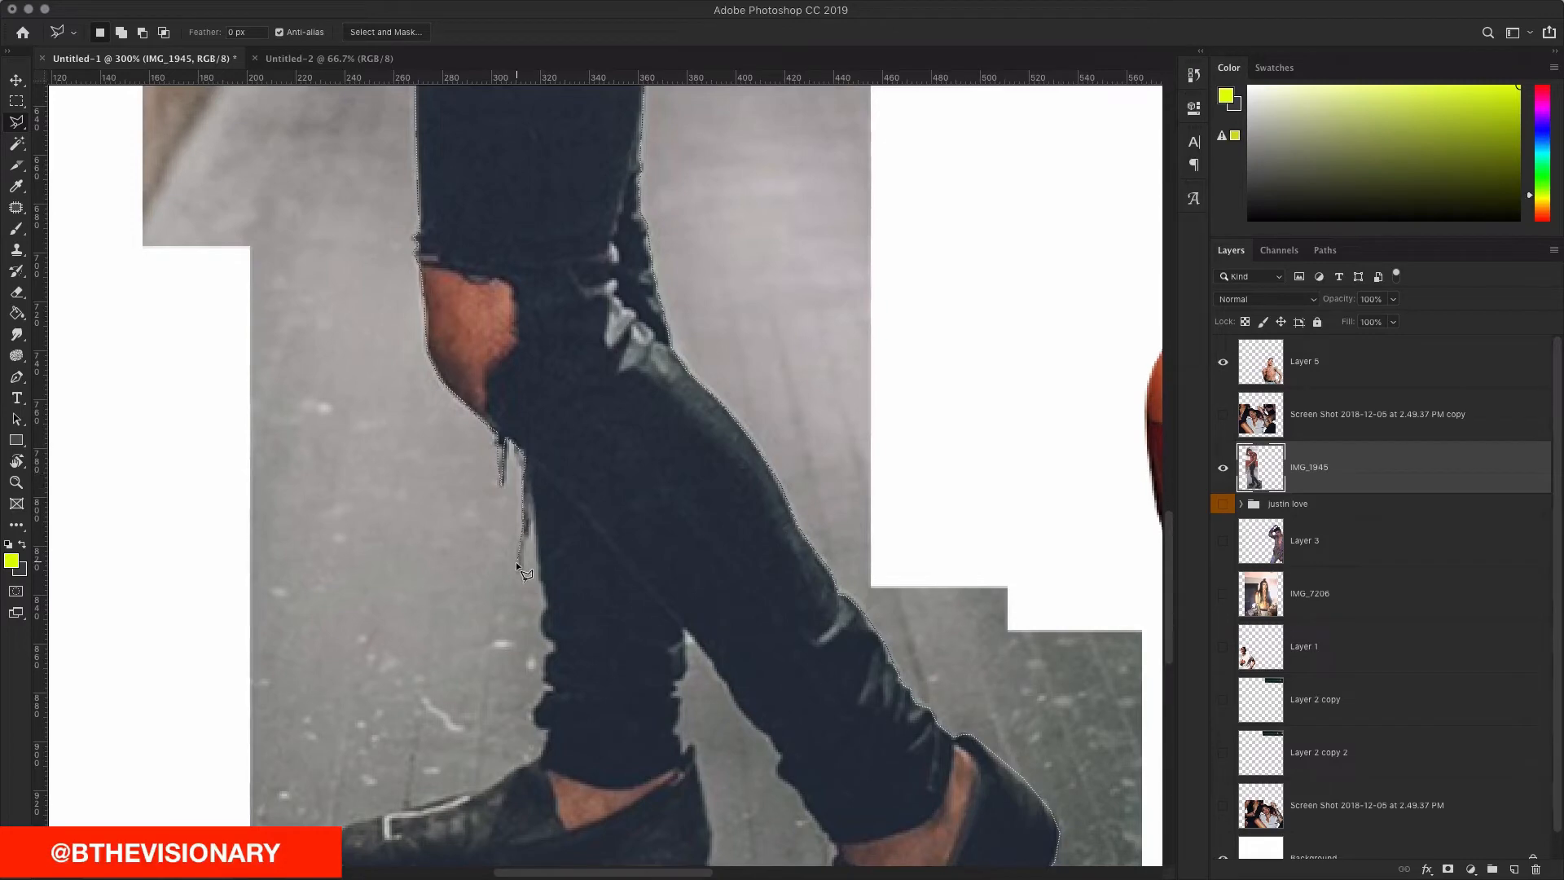
{"action": "double_click", "coordinate": [544, 618]}
{"action": "scroll", "coordinate": [544, 618], "scroll_direction": "down", "scroll_amount": 7}
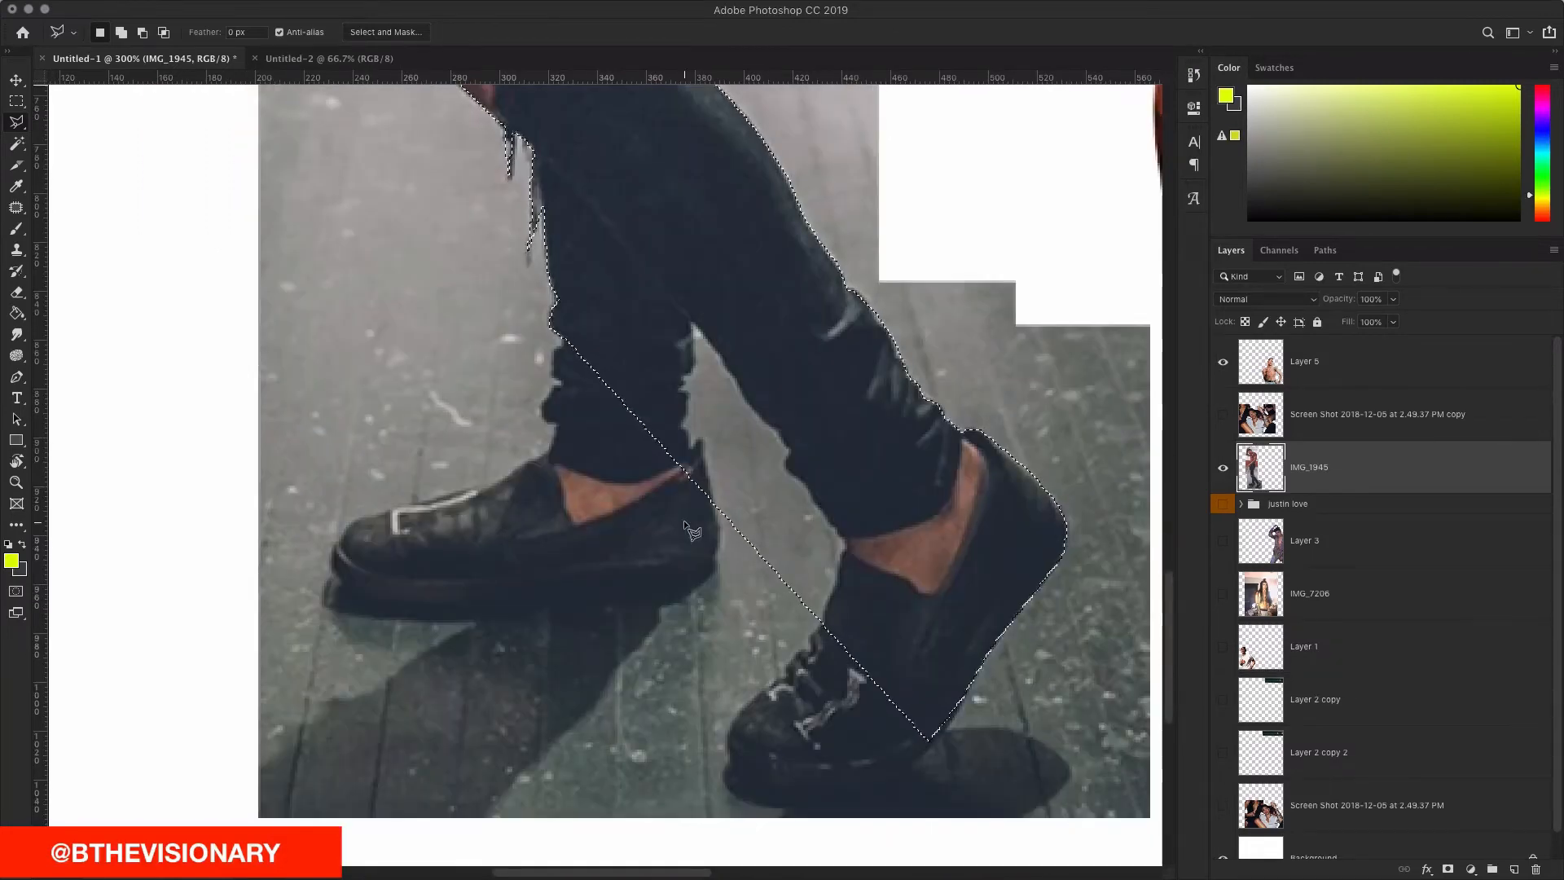
{"action": "scroll", "coordinate": [695, 492], "scroll_direction": "right", "scroll_amount": 3}
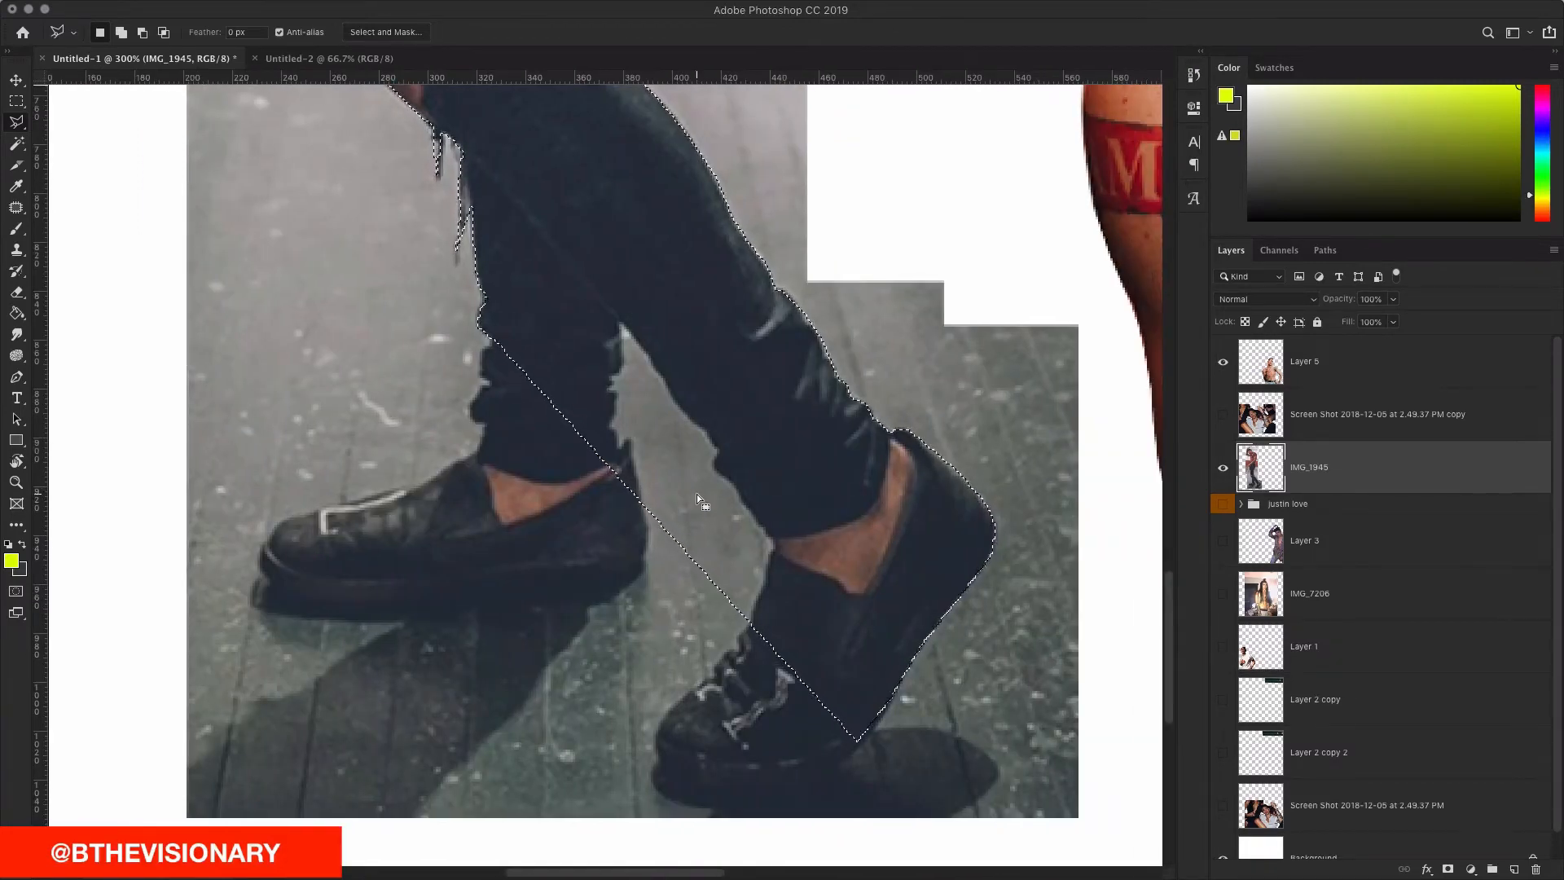
{"action": "scroll", "coordinate": [495, 336], "scroll_direction": "down", "scroll_amount": 2}
{"action": "scroll", "coordinate": [495, 336], "scroll_direction": "right", "scroll_amount": 2}
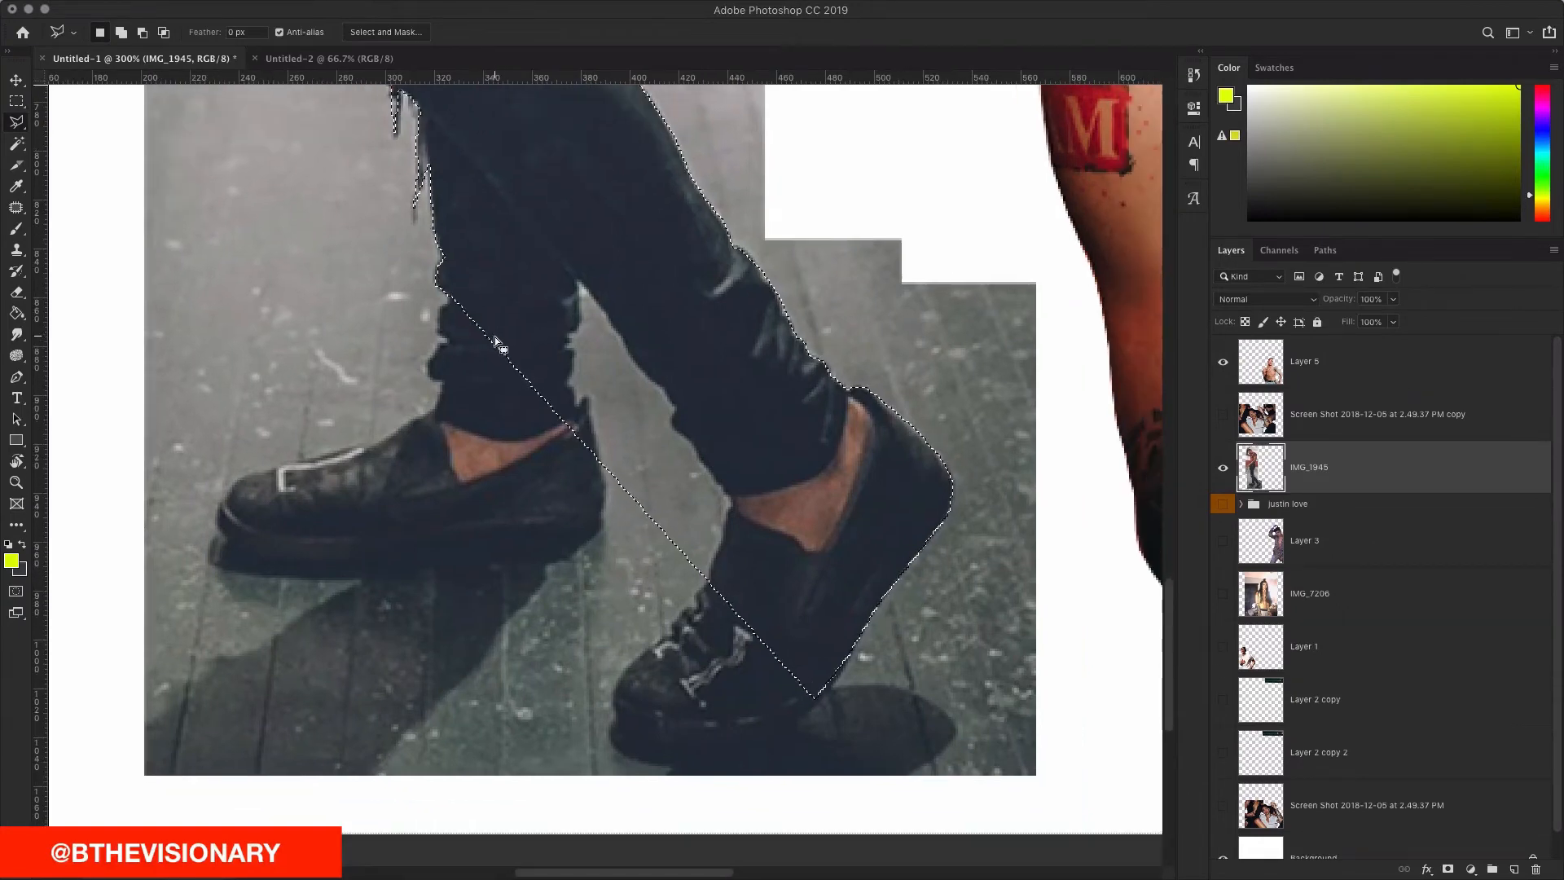
{"action": "scroll", "coordinate": [495, 335], "scroll_direction": "down", "scroll_amount": 1}
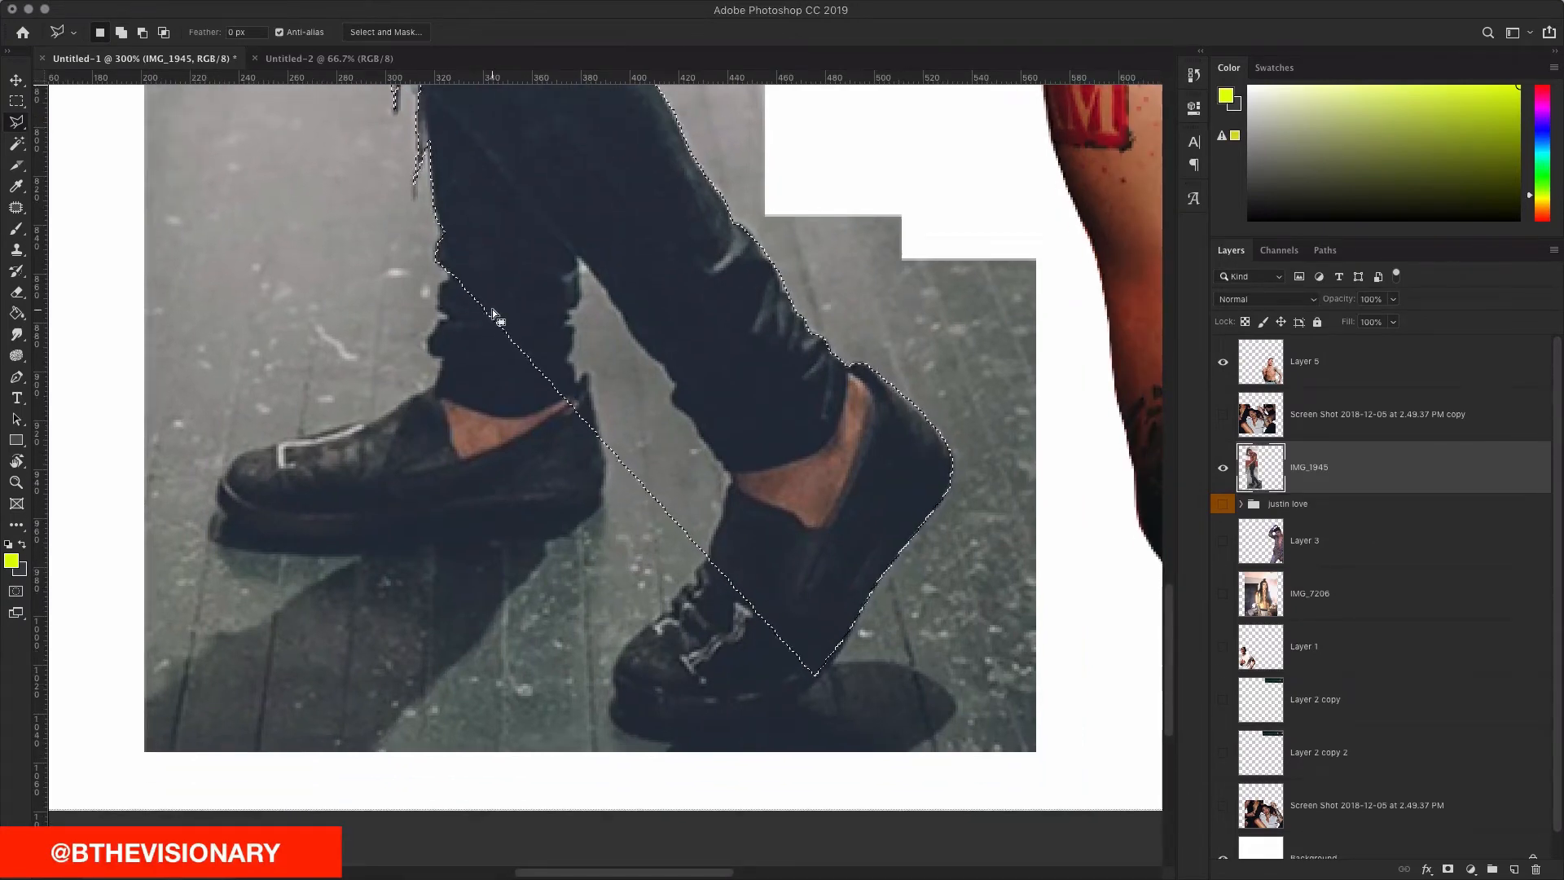
{"action": "scroll", "coordinate": [495, 313], "scroll_direction": "left", "scroll_amount": 1}
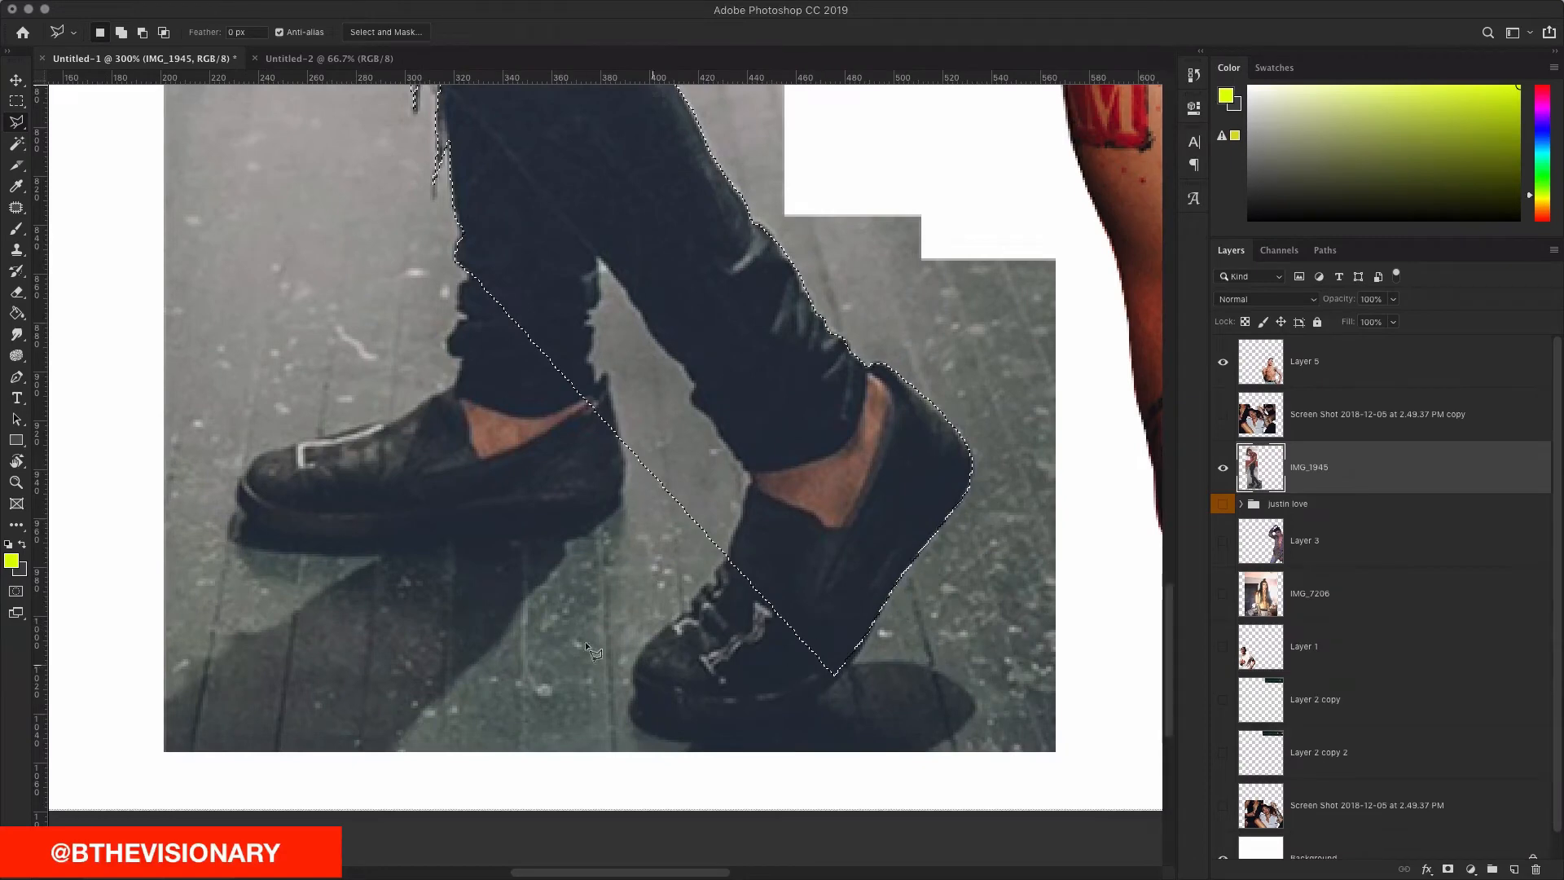
{"action": "scroll", "coordinate": [566, 403], "scroll_direction": "up", "scroll_amount": 3}
{"action": "scroll", "coordinate": [566, 403], "scroll_direction": "left", "scroll_amount": 4}
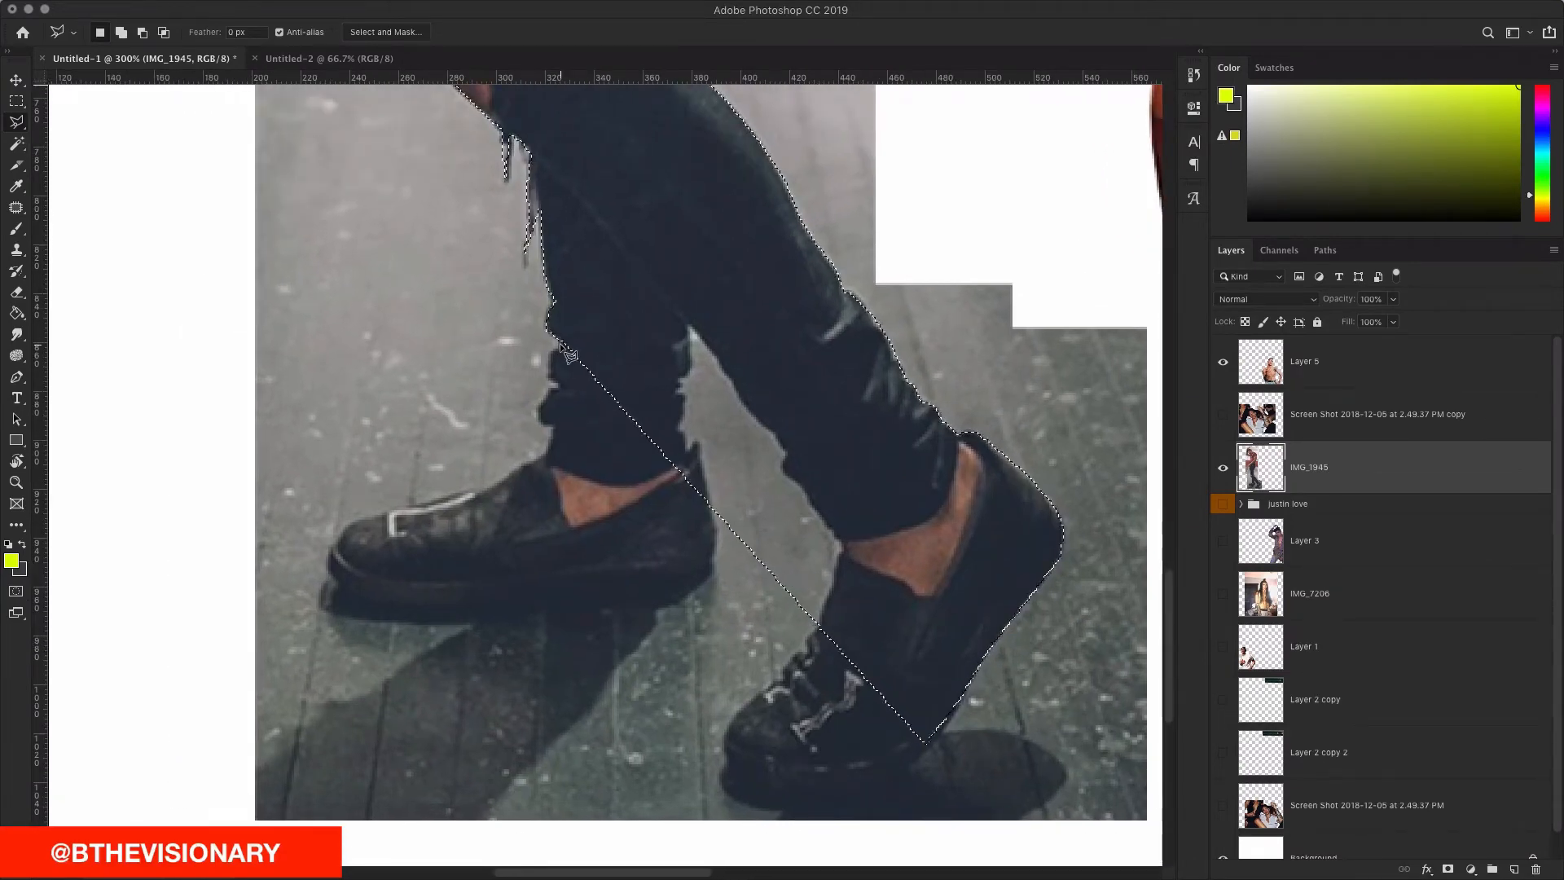
{"action": "scroll", "coordinate": [561, 343], "scroll_direction": "right", "scroll_amount": 5}
{"action": "scroll", "coordinate": [560, 343], "scroll_direction": "up", "scroll_amount": 20}
{"action": "scroll", "coordinate": [561, 344], "scroll_direction": "left", "scroll_amount": 15}
{"action": "scroll", "coordinate": [561, 344], "scroll_direction": "down", "scroll_amount": 20}
{"action": "scroll", "coordinate": [561, 344], "scroll_direction": "right", "scroll_amount": 5}
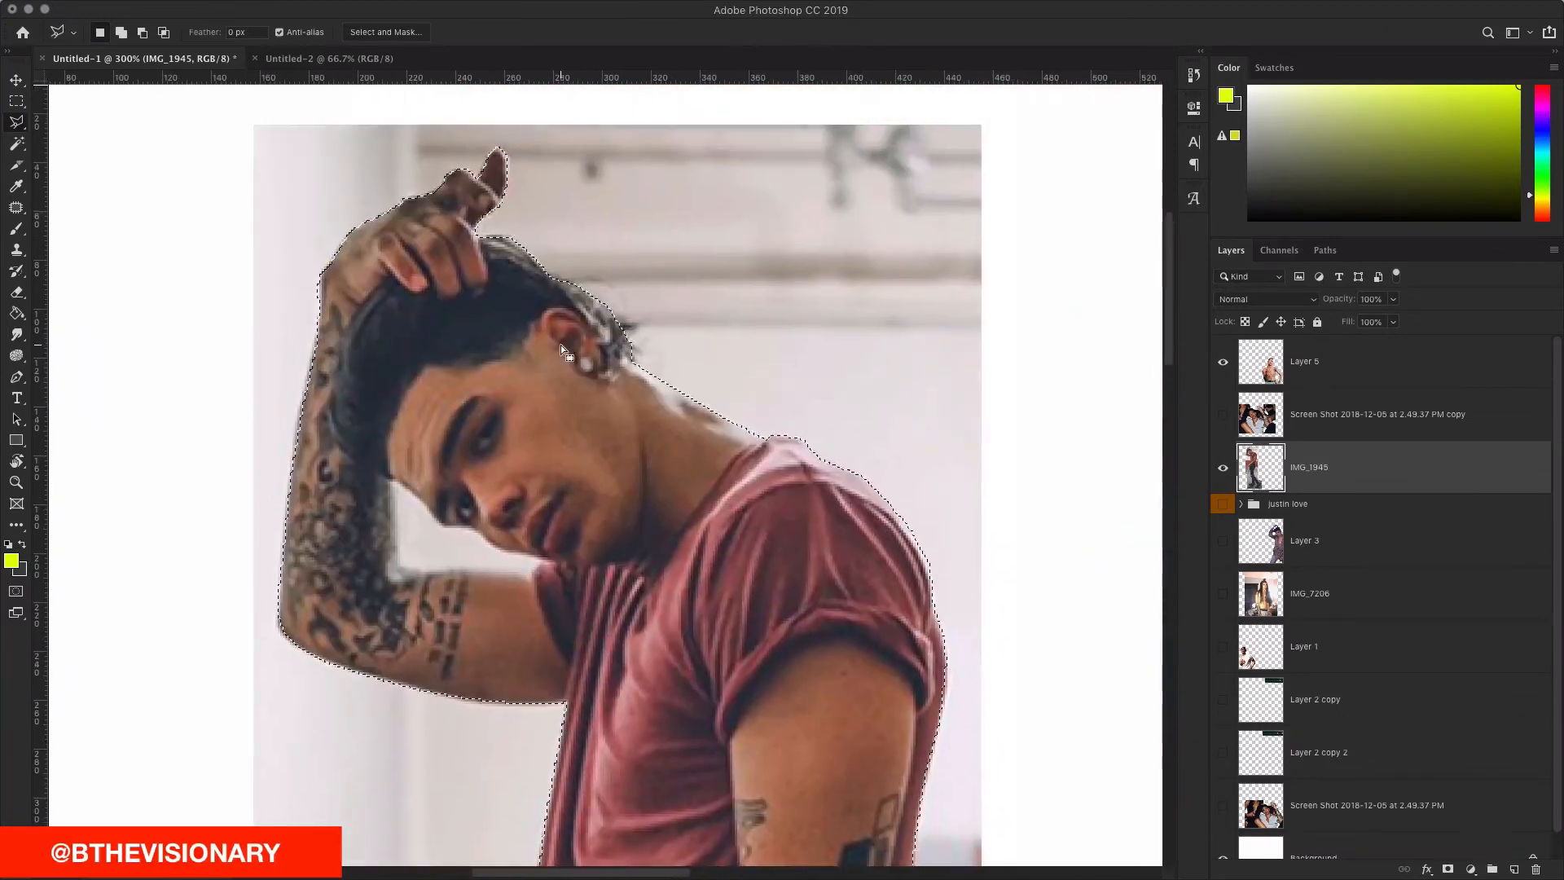
{"action": "scroll", "coordinate": [561, 344], "scroll_direction": "up", "scroll_amount": 2}
{"action": "scroll", "coordinate": [560, 345], "scroll_direction": "left", "scroll_amount": 1}
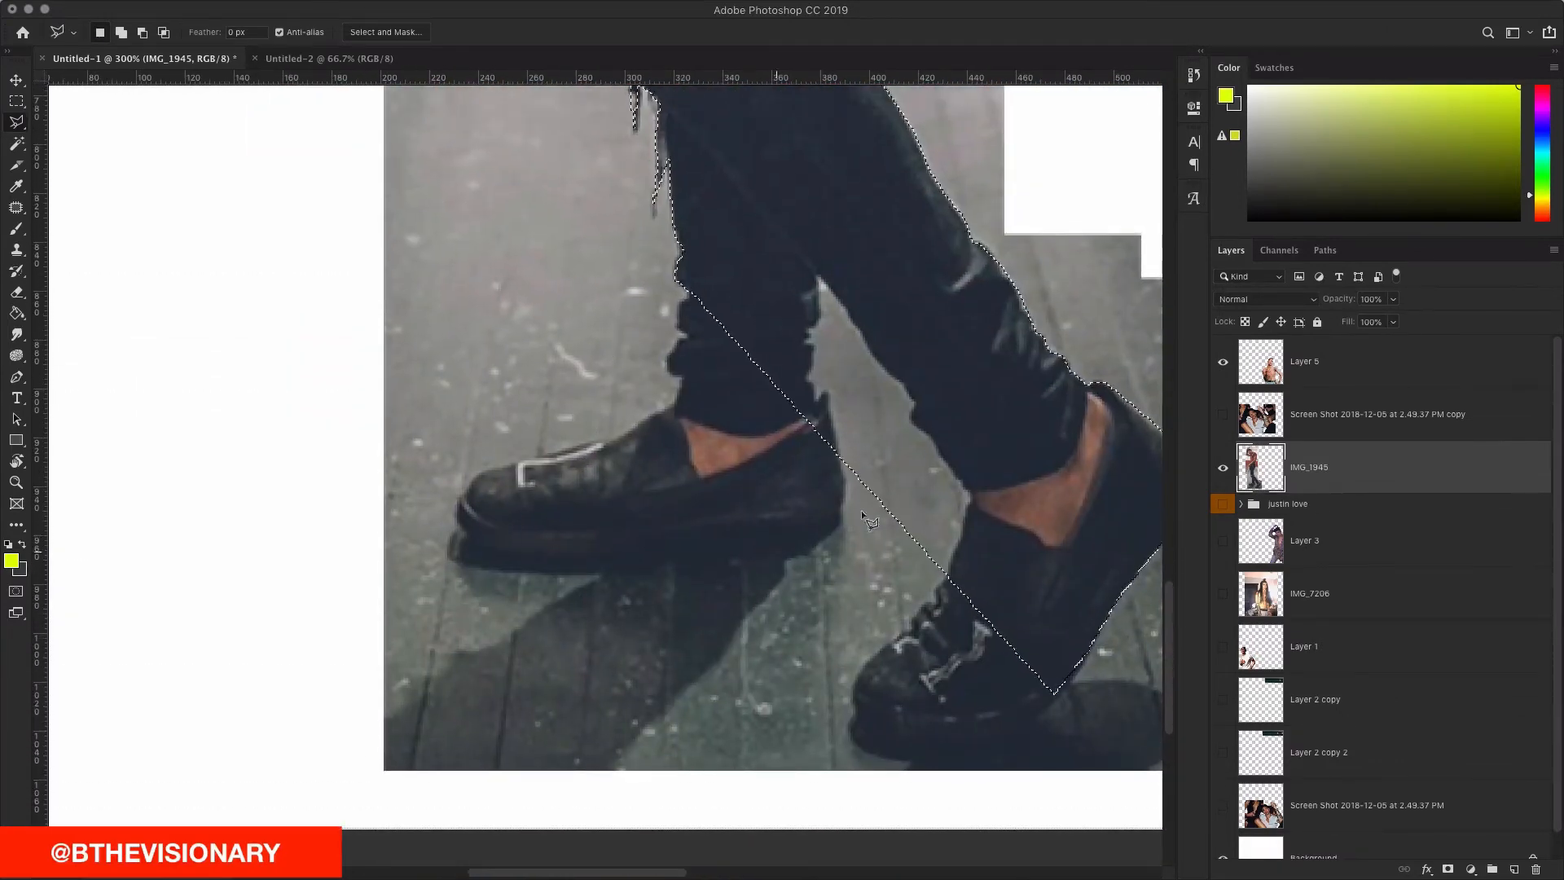
{"action": "scroll", "coordinate": [689, 379], "scroll_direction": "up", "scroll_amount": 4}
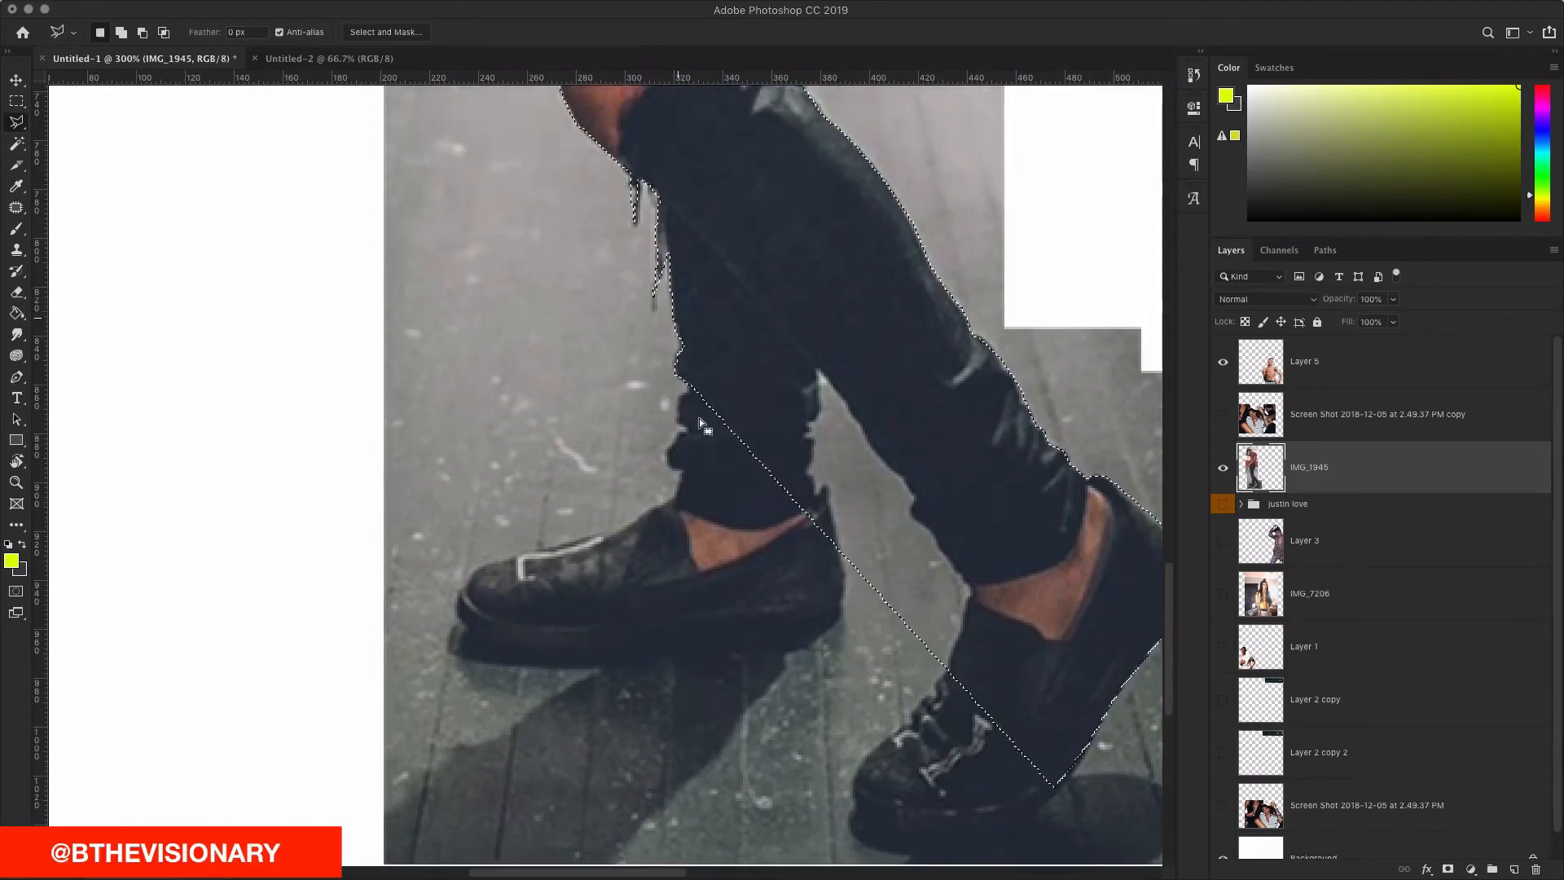
{"action": "scroll", "coordinate": [692, 395], "scroll_direction": "up", "scroll_amount": 2}
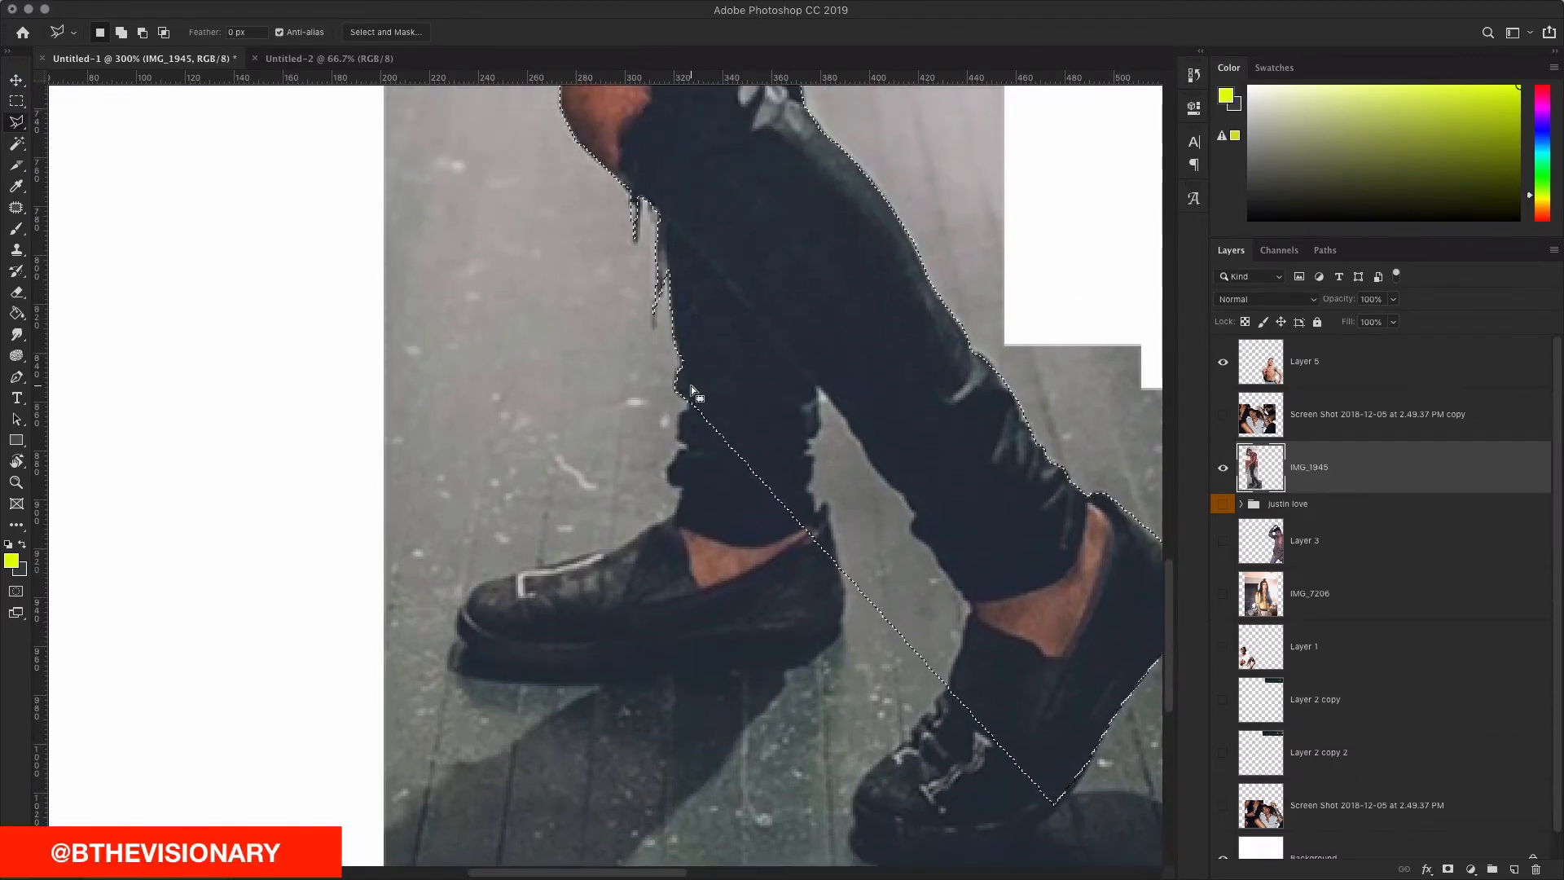
{"action": "key", "text": "z"}
{"action": "scroll", "coordinate": [690, 384], "scroll_direction": "down", "scroll_amount": 2}
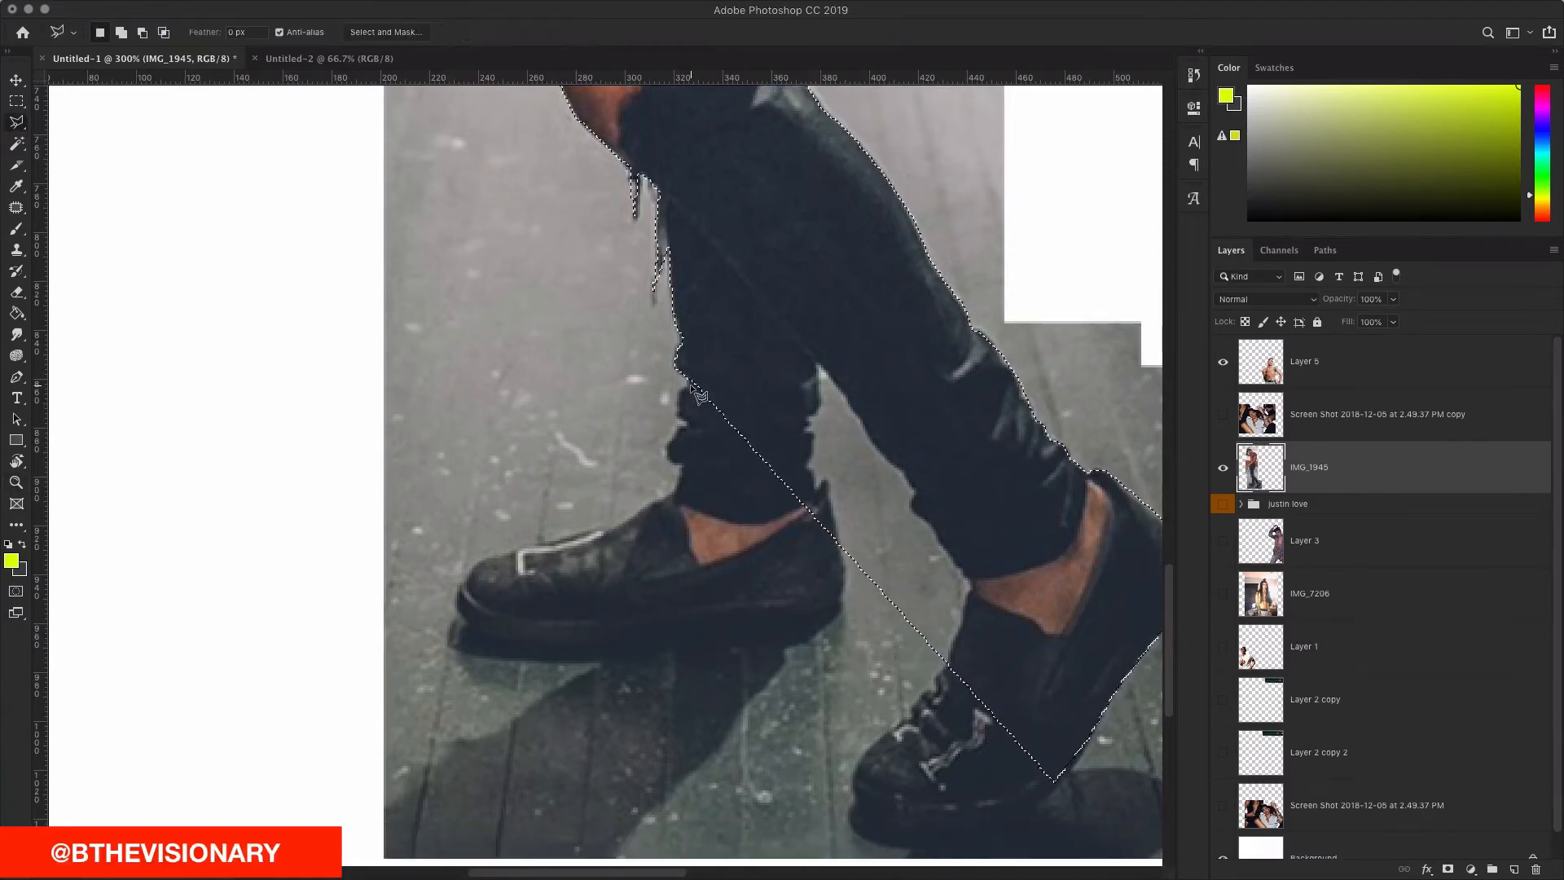
{"action": "key", "text": "l"}
{"action": "key", "text": "ctrl+d"}
{"action": "scroll", "coordinate": [690, 387], "scroll_direction": "up", "scroll_amount": 1}
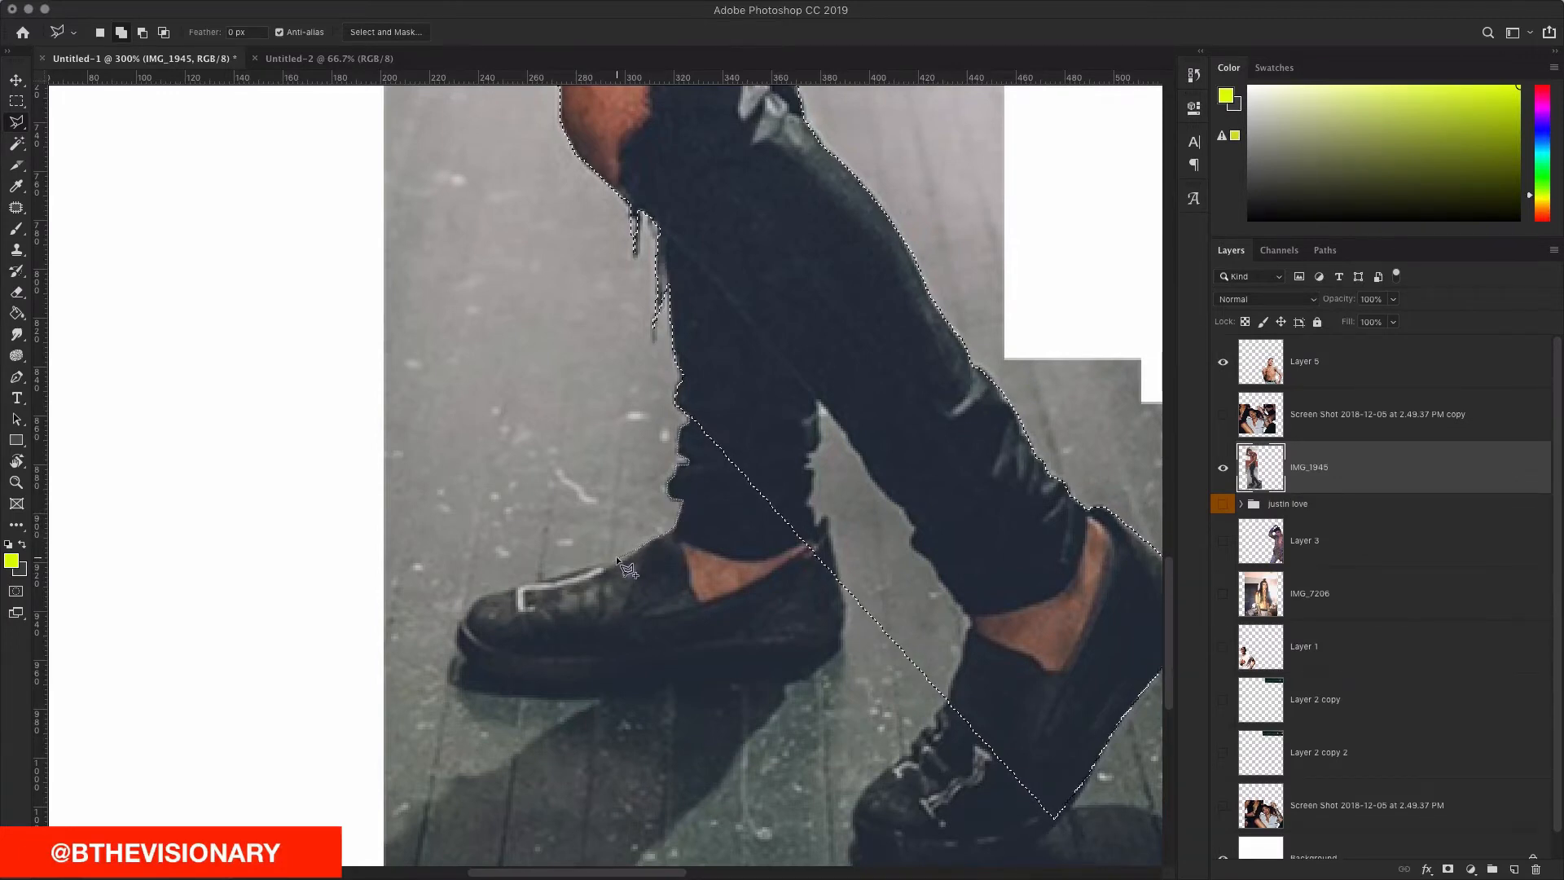
{"action": "scroll", "coordinate": [589, 567], "scroll_direction": "down", "scroll_amount": 1}
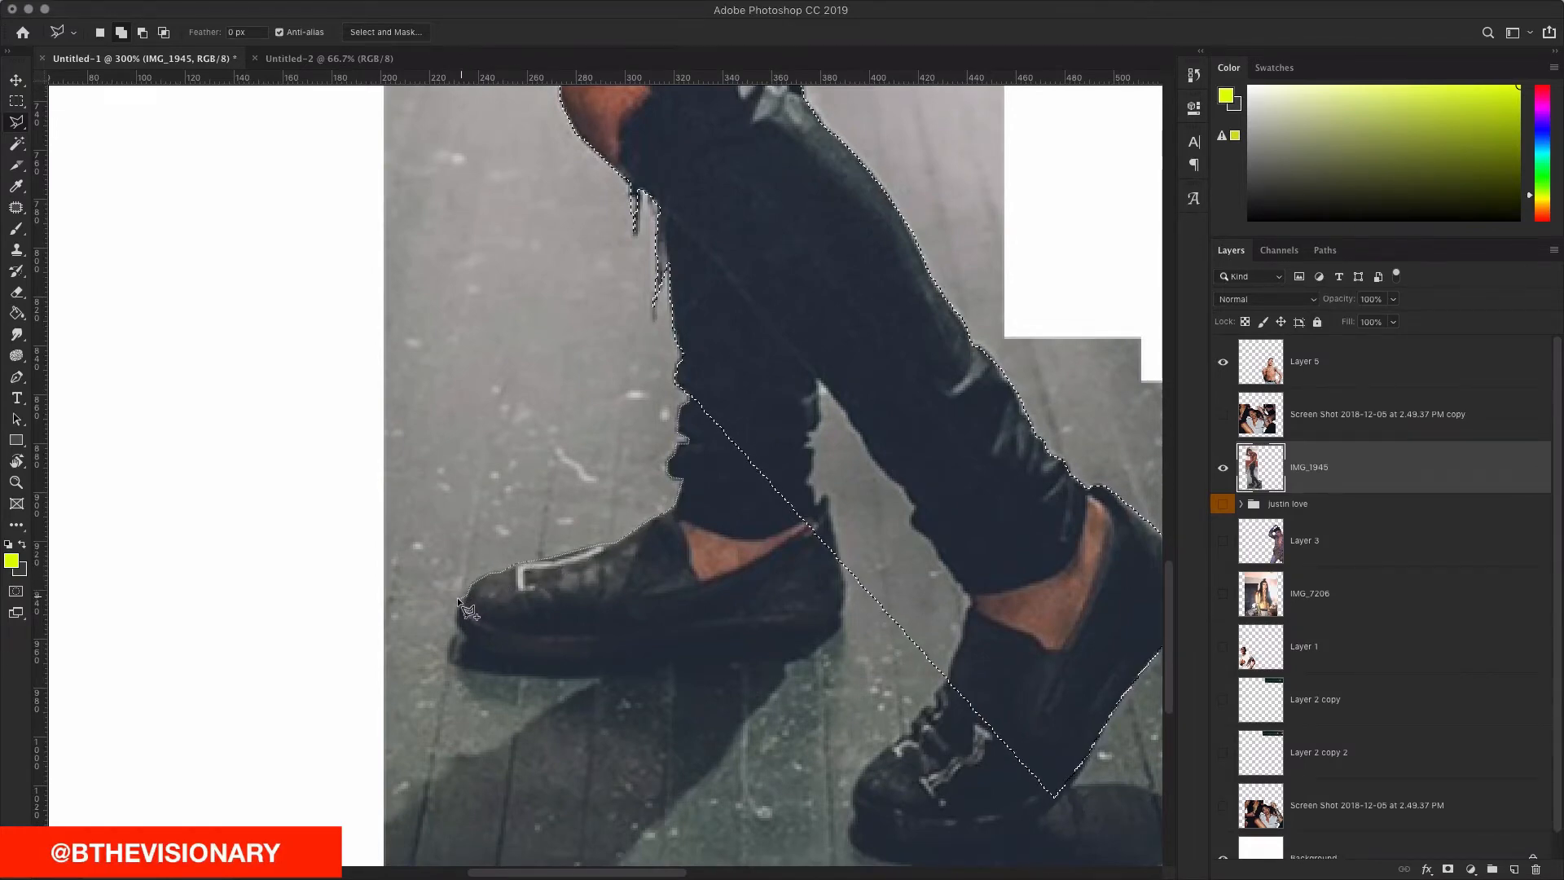
{"action": "scroll", "coordinate": [457, 596], "scroll_direction": "left", "scroll_amount": 1}
Step: Add the front shoe to the selection, tracing its toe, sole and heel
{"action": "left_click", "coordinate": [474, 623]}
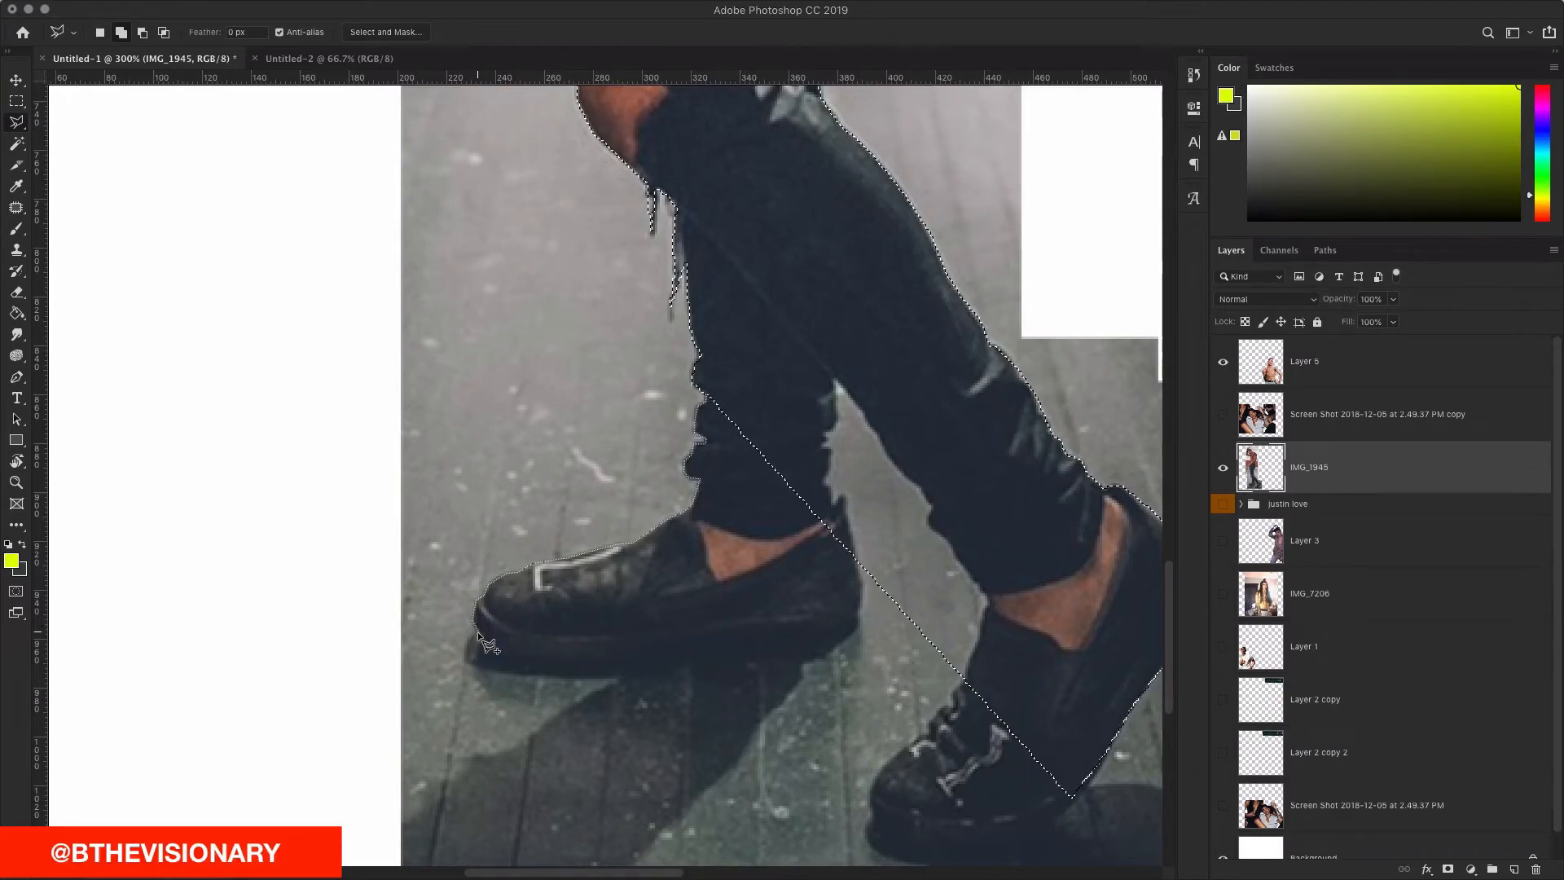
{"action": "left_click", "coordinate": [509, 652]}
{"action": "left_click", "coordinate": [607, 661]}
{"action": "left_click", "coordinate": [732, 656]}
{"action": "left_click", "coordinate": [847, 623]}
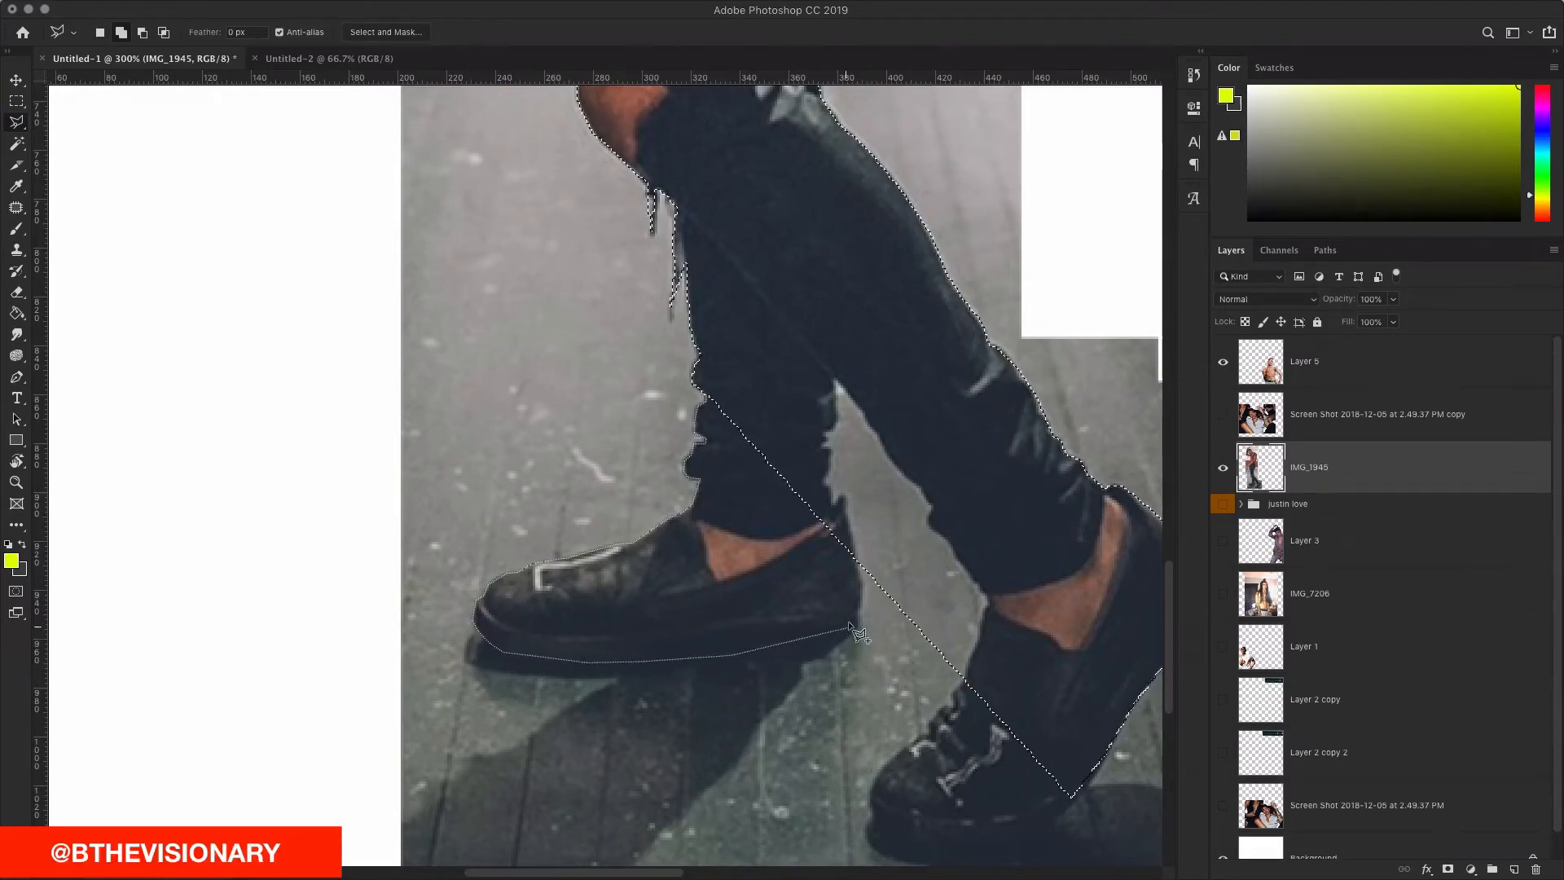
{"action": "left_click", "coordinate": [858, 610]}
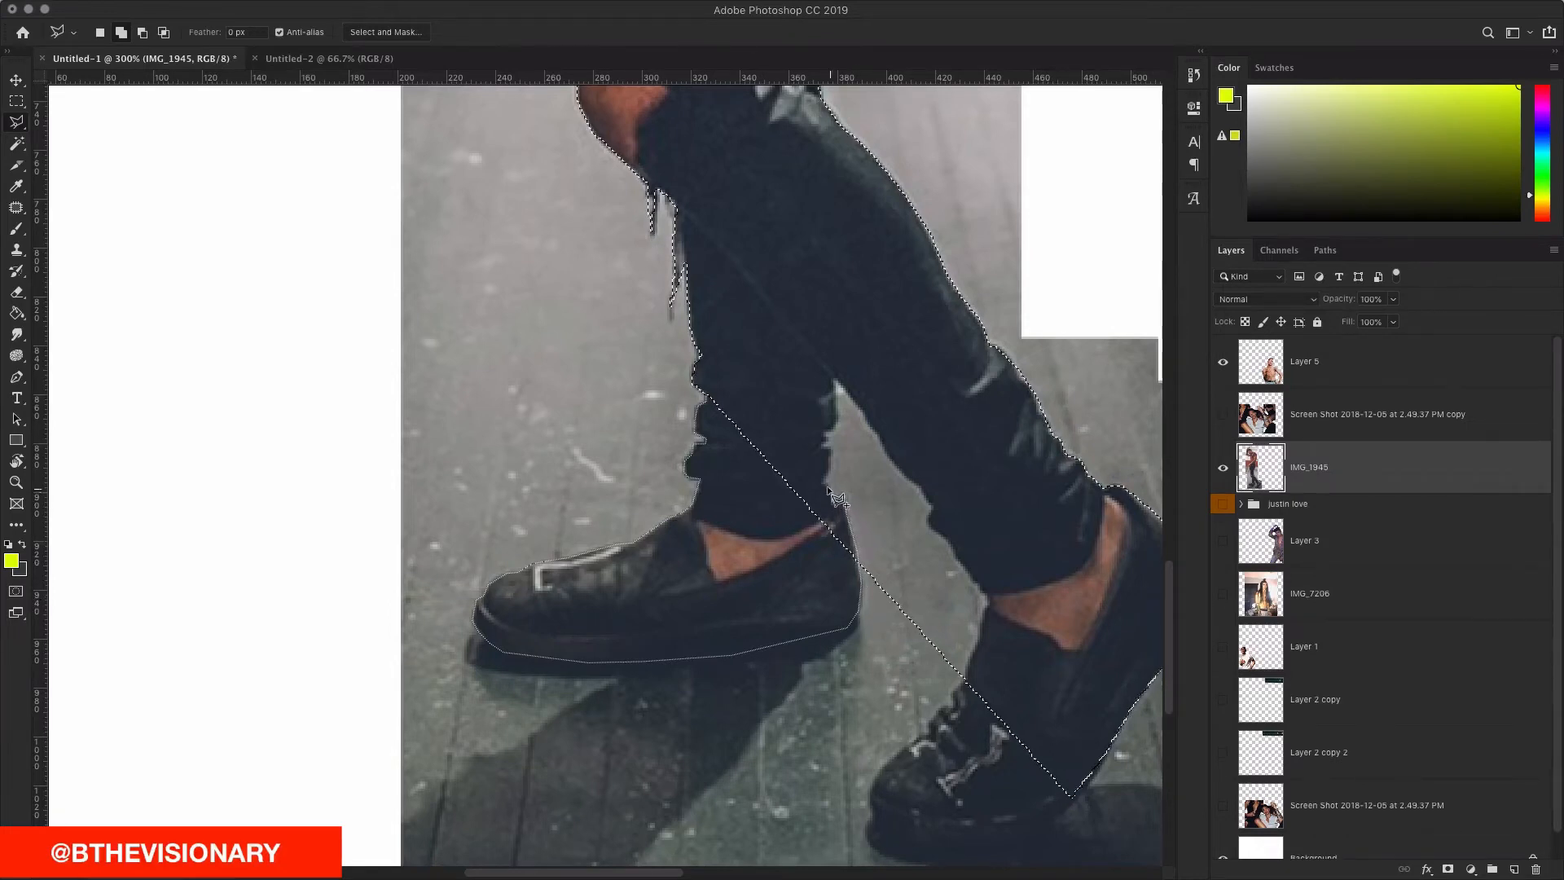
Step: Bring the other leg into view and abandon a stray extra outline
{"action": "left_click_drag", "start_coordinate": [823, 482], "coordinate": [725, 463]}
{"action": "left_click", "coordinate": [716, 460]}
{"action": "left_click", "coordinate": [817, 399]}
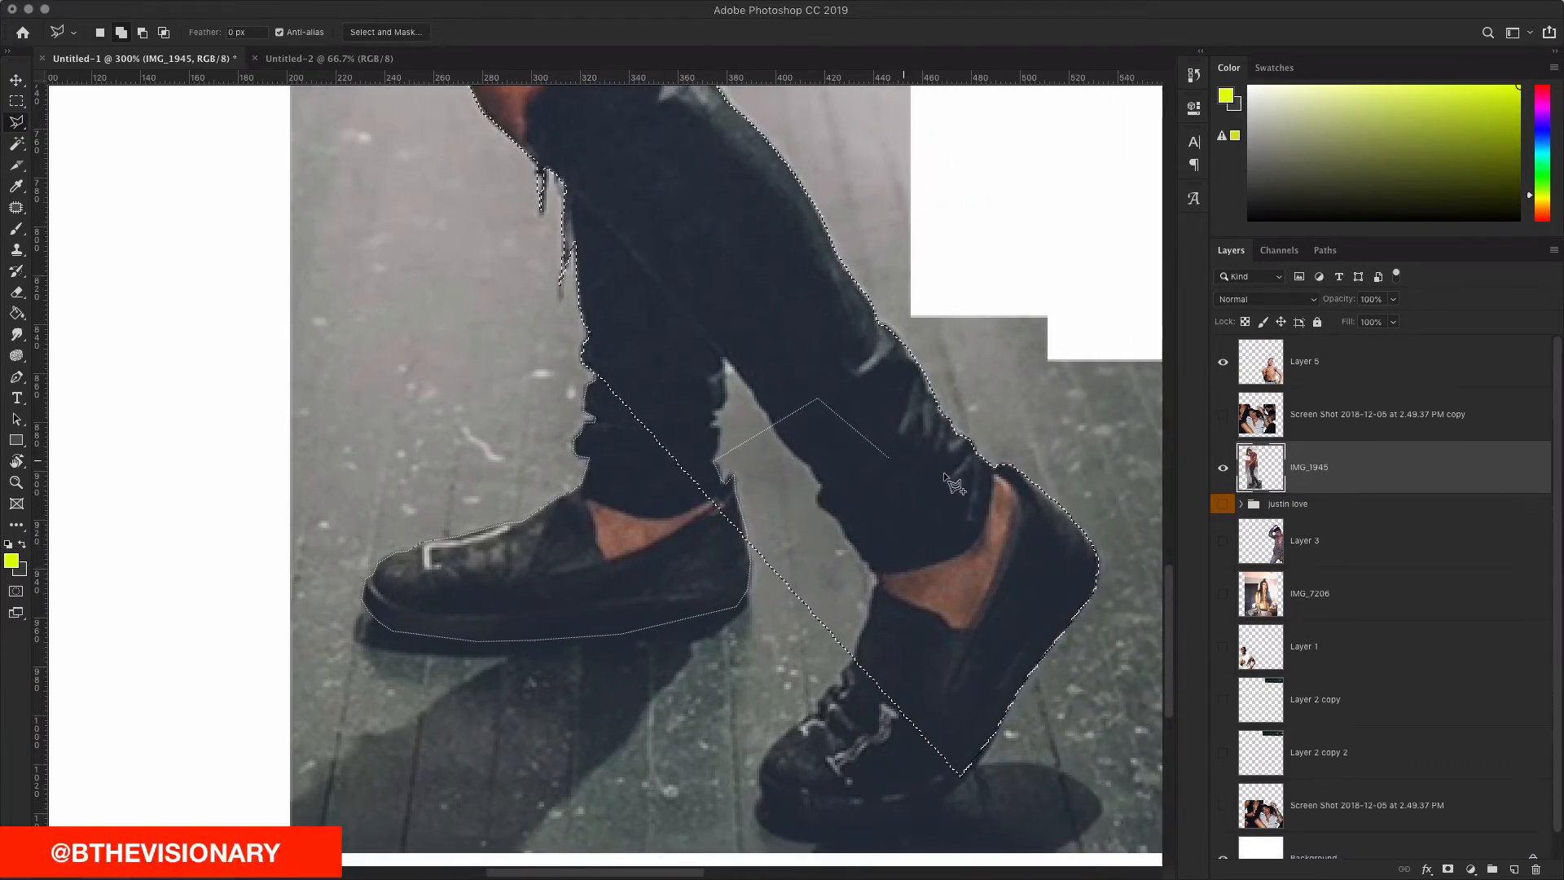
{"action": "double_click", "coordinate": [881, 443]}
Step: Trace down the inner edge of the back leg and along the back shoe's sole
{"action": "left_click", "coordinate": [775, 432]}
{"action": "left_click", "coordinate": [789, 448]}
{"action": "left_click", "coordinate": [801, 457]}
{"action": "left_click", "coordinate": [818, 487]}
{"action": "left_click", "coordinate": [819, 501]}
{"action": "left_click", "coordinate": [840, 526]}
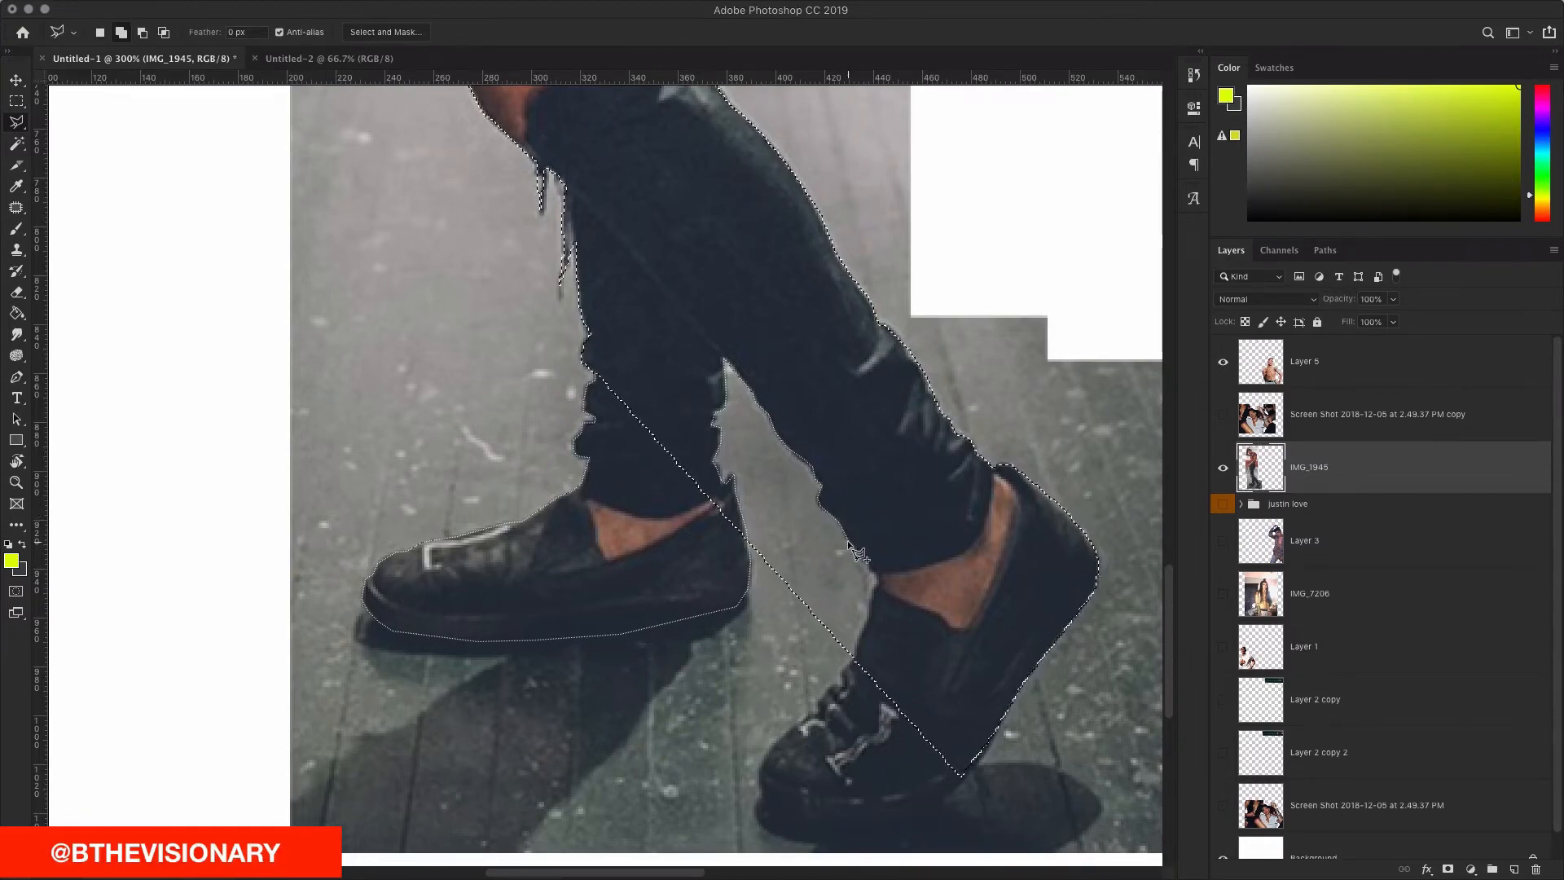
{"action": "left_click", "coordinate": [873, 572]}
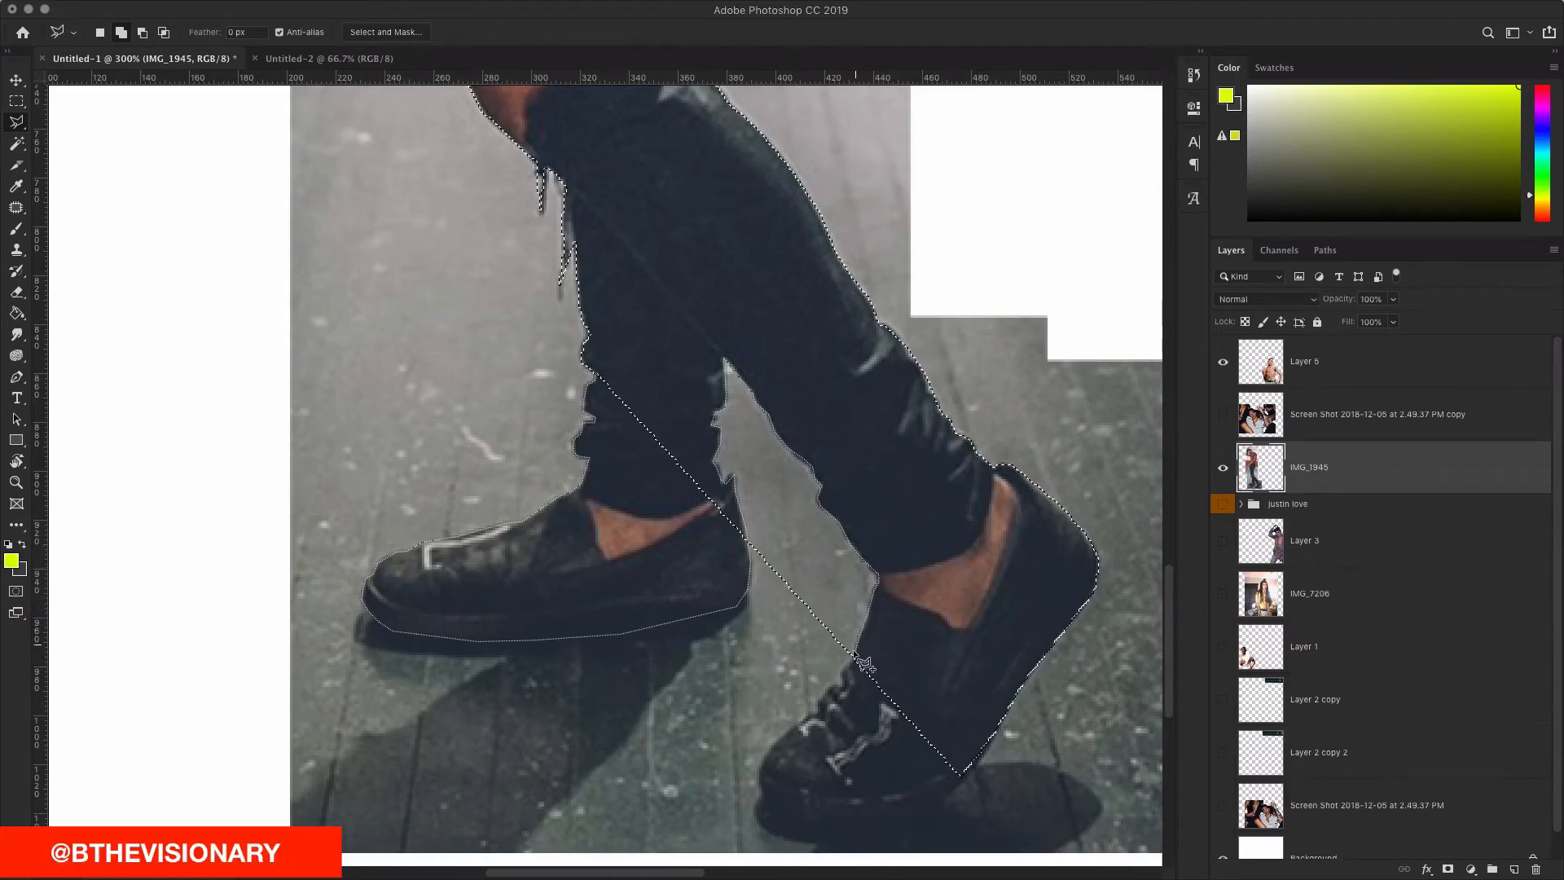
{"action": "left_click", "coordinate": [839, 674]}
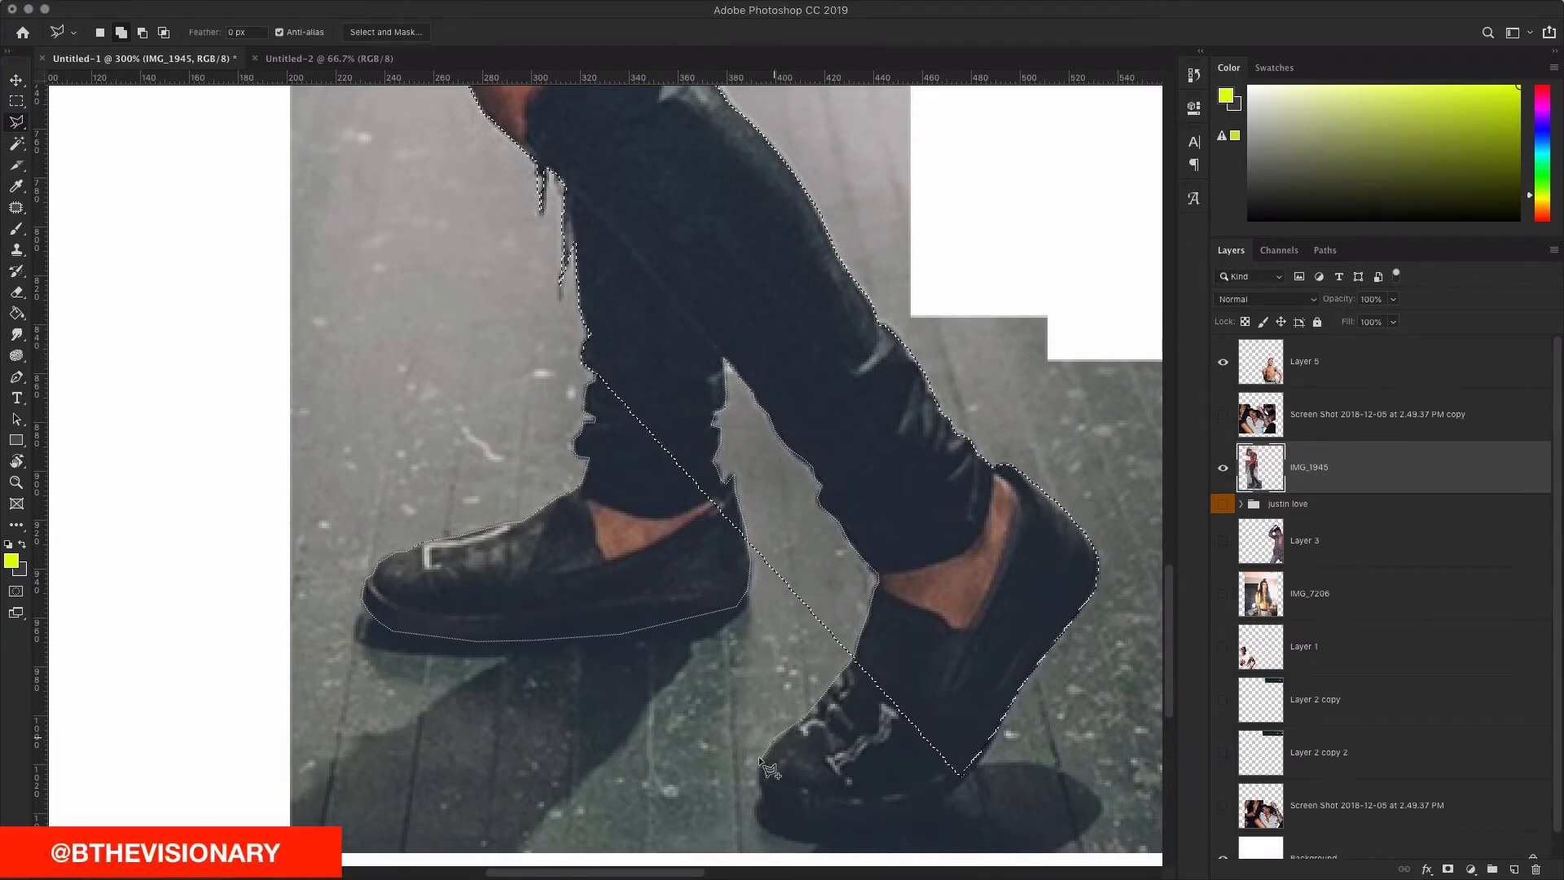
{"action": "left_click", "coordinate": [772, 804]}
{"action": "left_click", "coordinate": [796, 819]}
{"action": "left_click", "coordinate": [888, 827]}
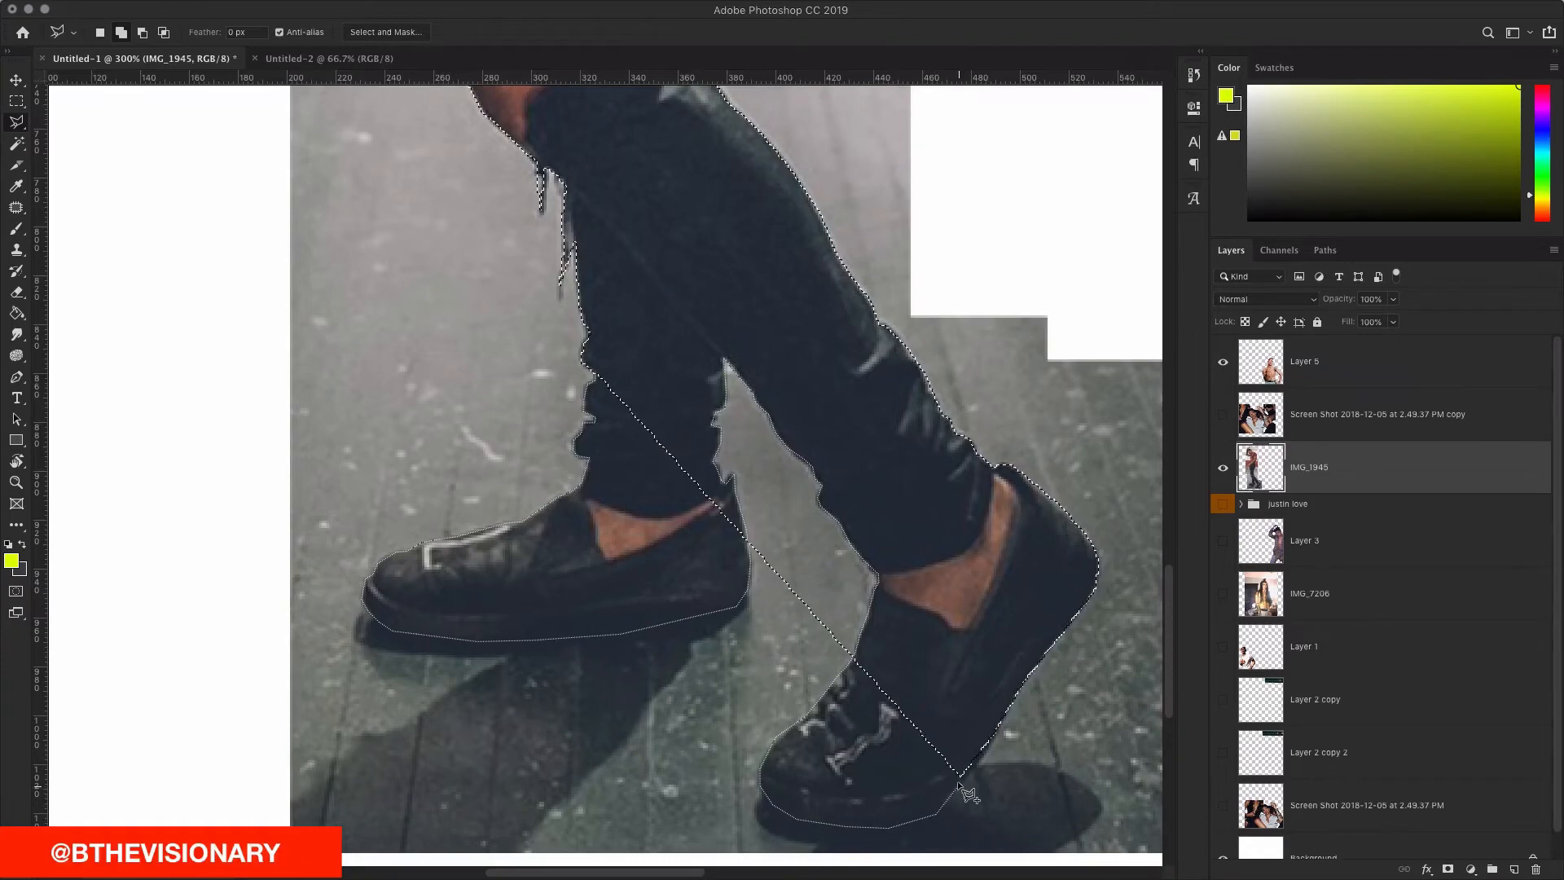
Step: Close the outline around the right leg and shoe so both shoes join the selection
{"action": "scroll", "coordinate": [956, 779], "scroll_direction": "down", "scroll_amount": 2}
{"action": "scroll", "coordinate": [983, 778], "scroll_direction": "down", "scroll_amount": 3}
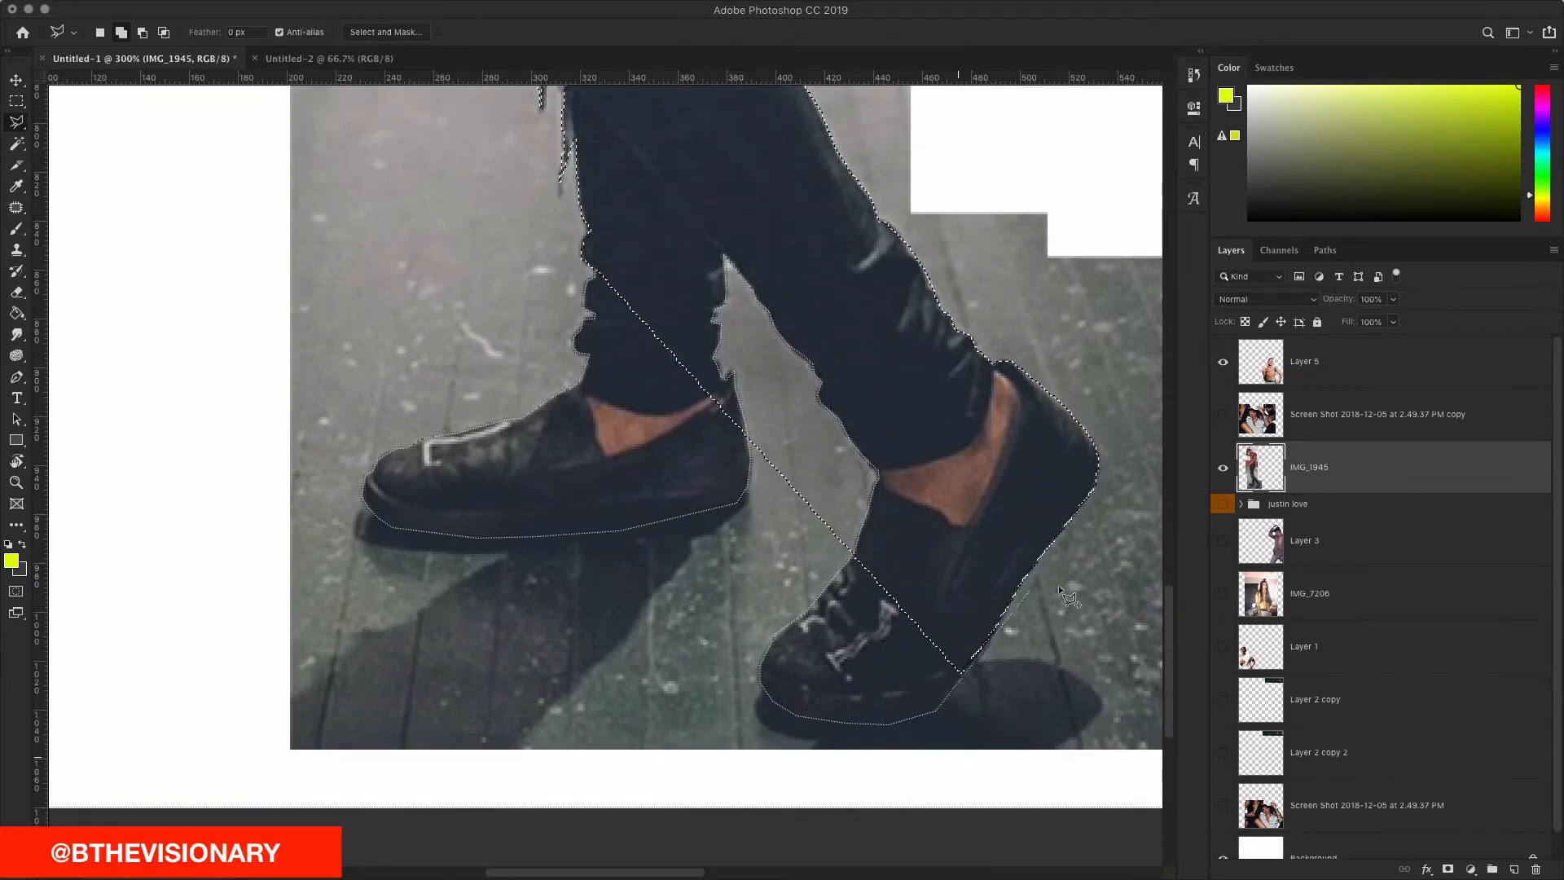
{"action": "double_click", "coordinate": [959, 676]}
{"action": "left_click", "coordinate": [959, 675]}
{"action": "double_click", "coordinate": [966, 637]}
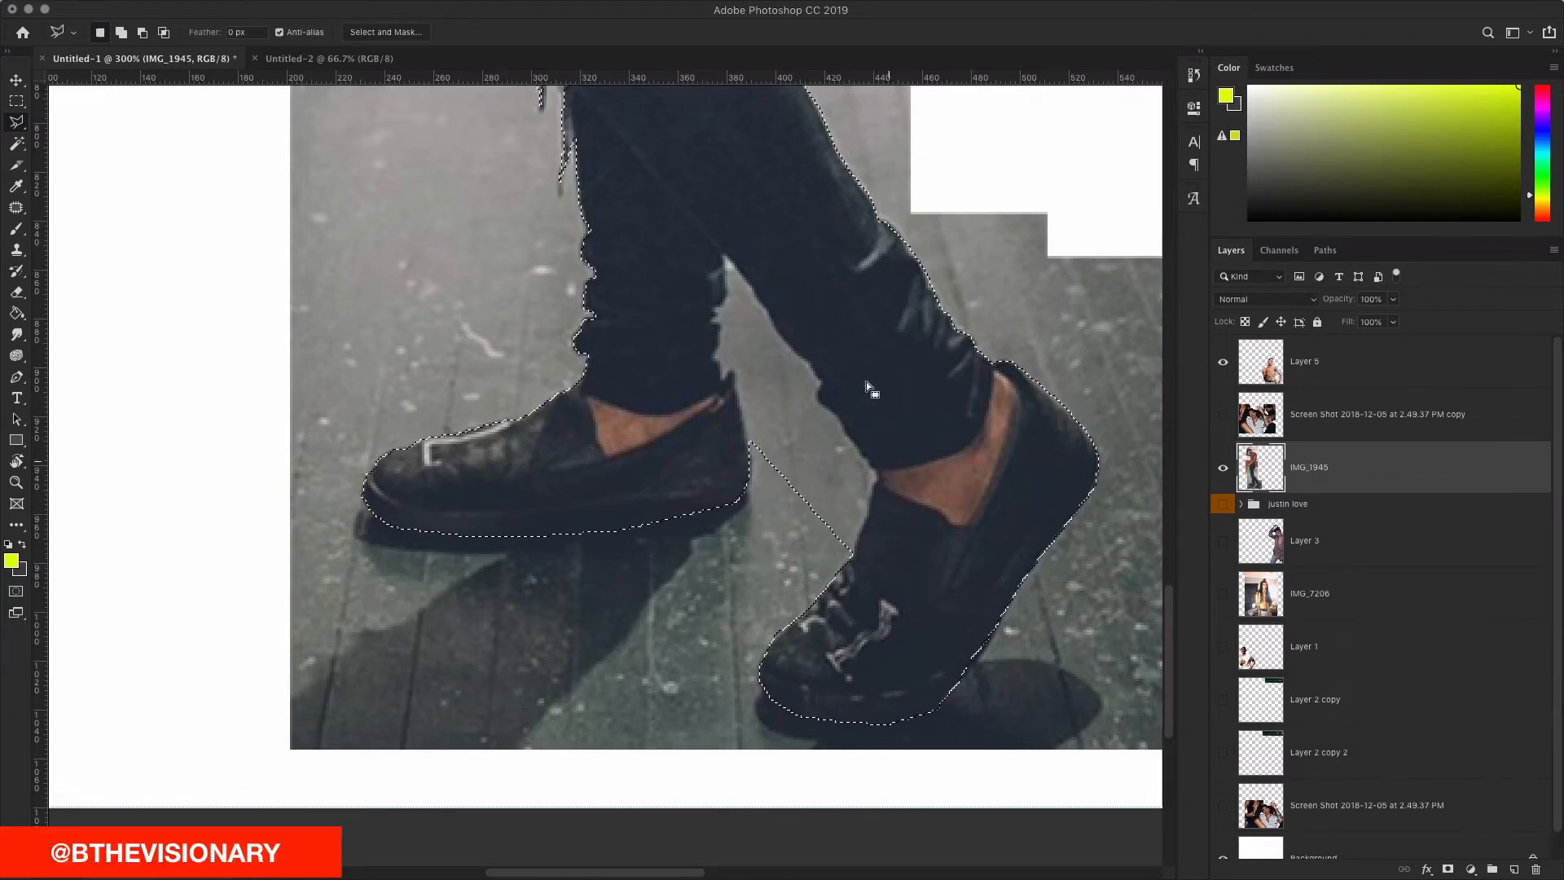
Step: With Alt held, trace along both inner trouser hems and close the outline to subtract the floor gap
{"action": "scroll", "coordinate": [839, 460], "scroll_direction": "right", "scroll_amount": 2}
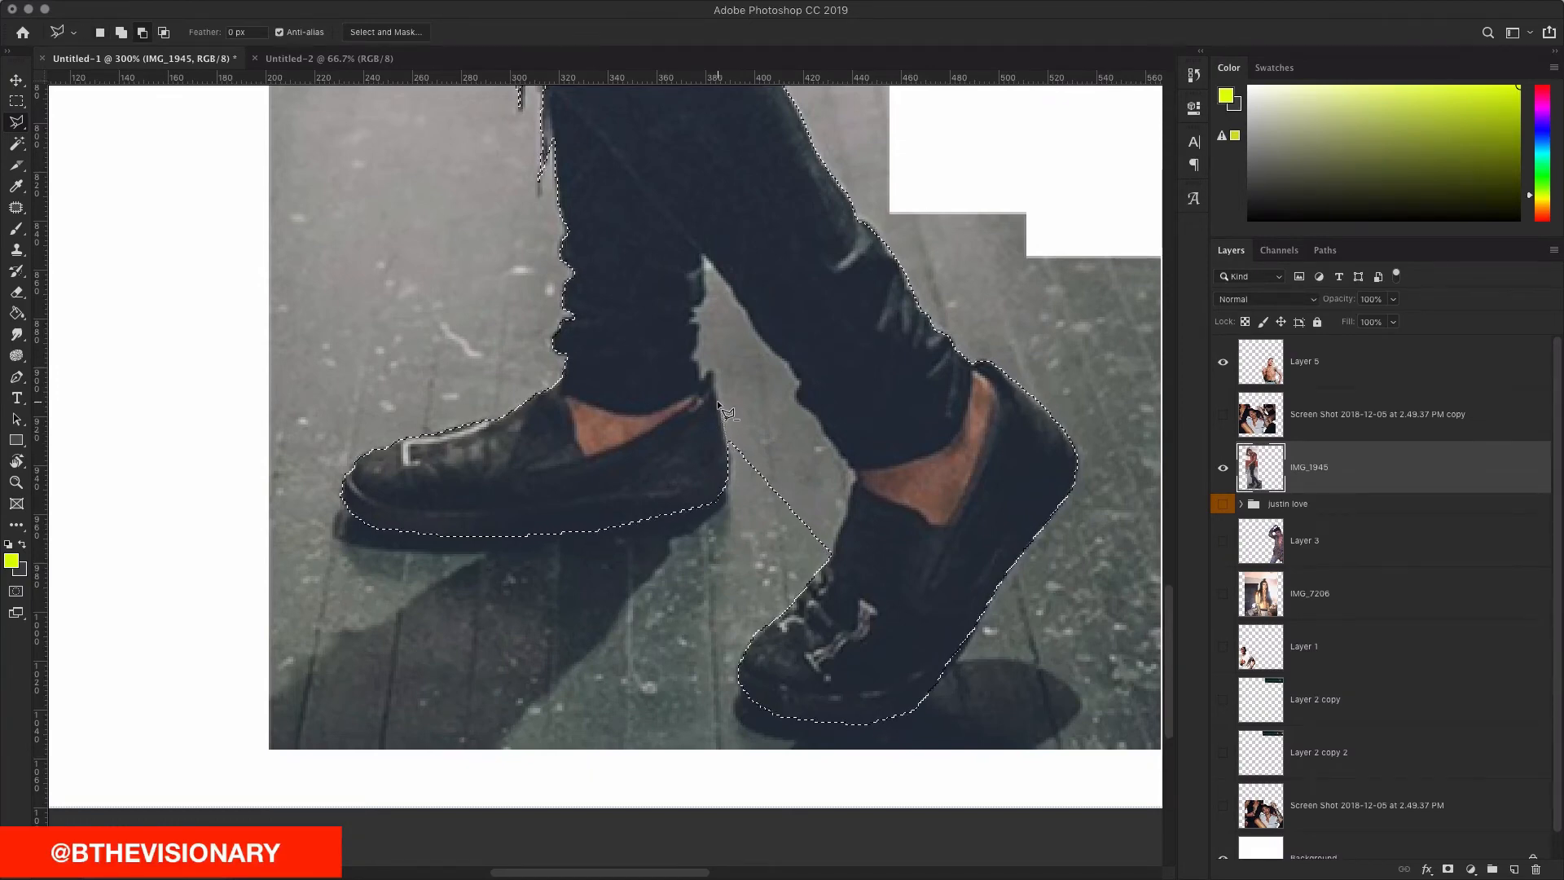
{"action": "left_click", "coordinate": [693, 359]}
{"action": "scroll", "coordinate": [693, 358], "scroll_direction": "right", "scroll_amount": 4}
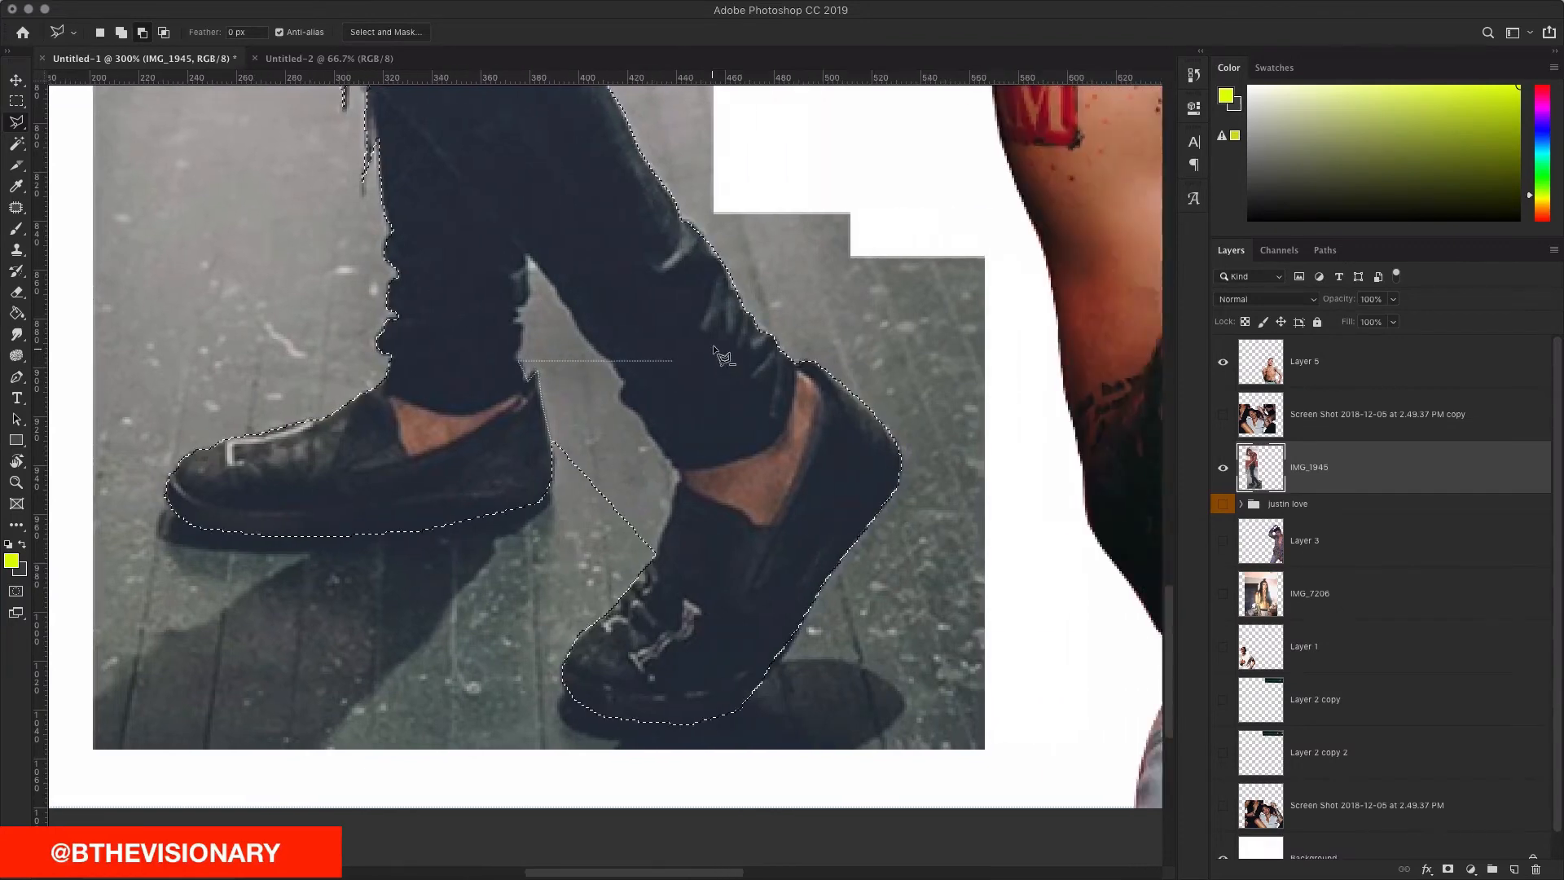
{"action": "scroll", "coordinate": [693, 359], "scroll_direction": "up", "scroll_amount": 1}
{"action": "left_click", "coordinate": [552, 366]}
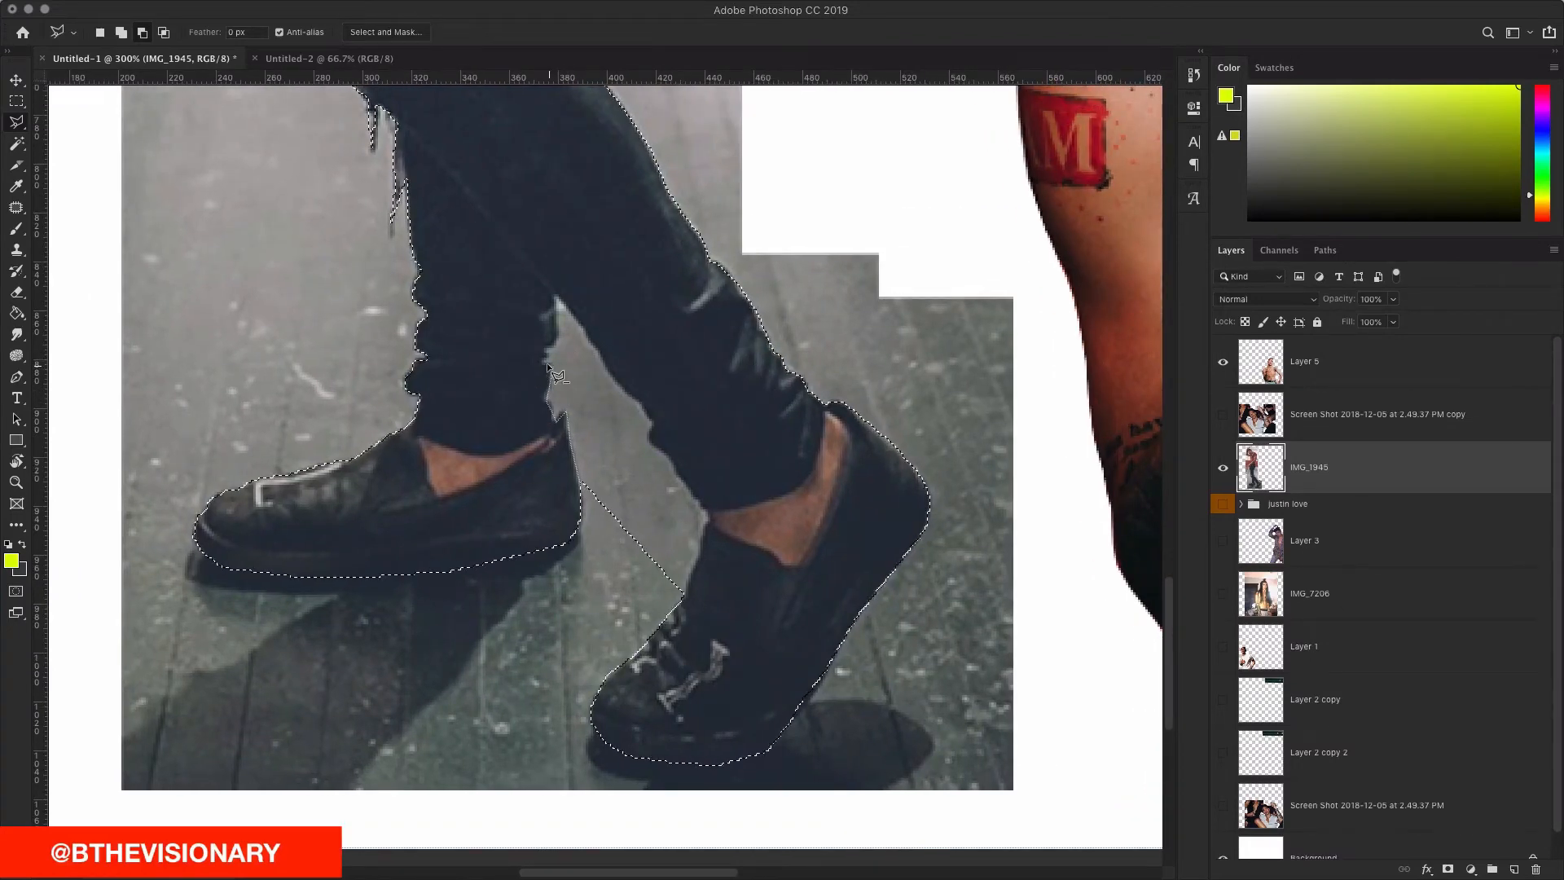
{"action": "scroll", "coordinate": [546, 347], "scroll_direction": "left", "scroll_amount": 2}
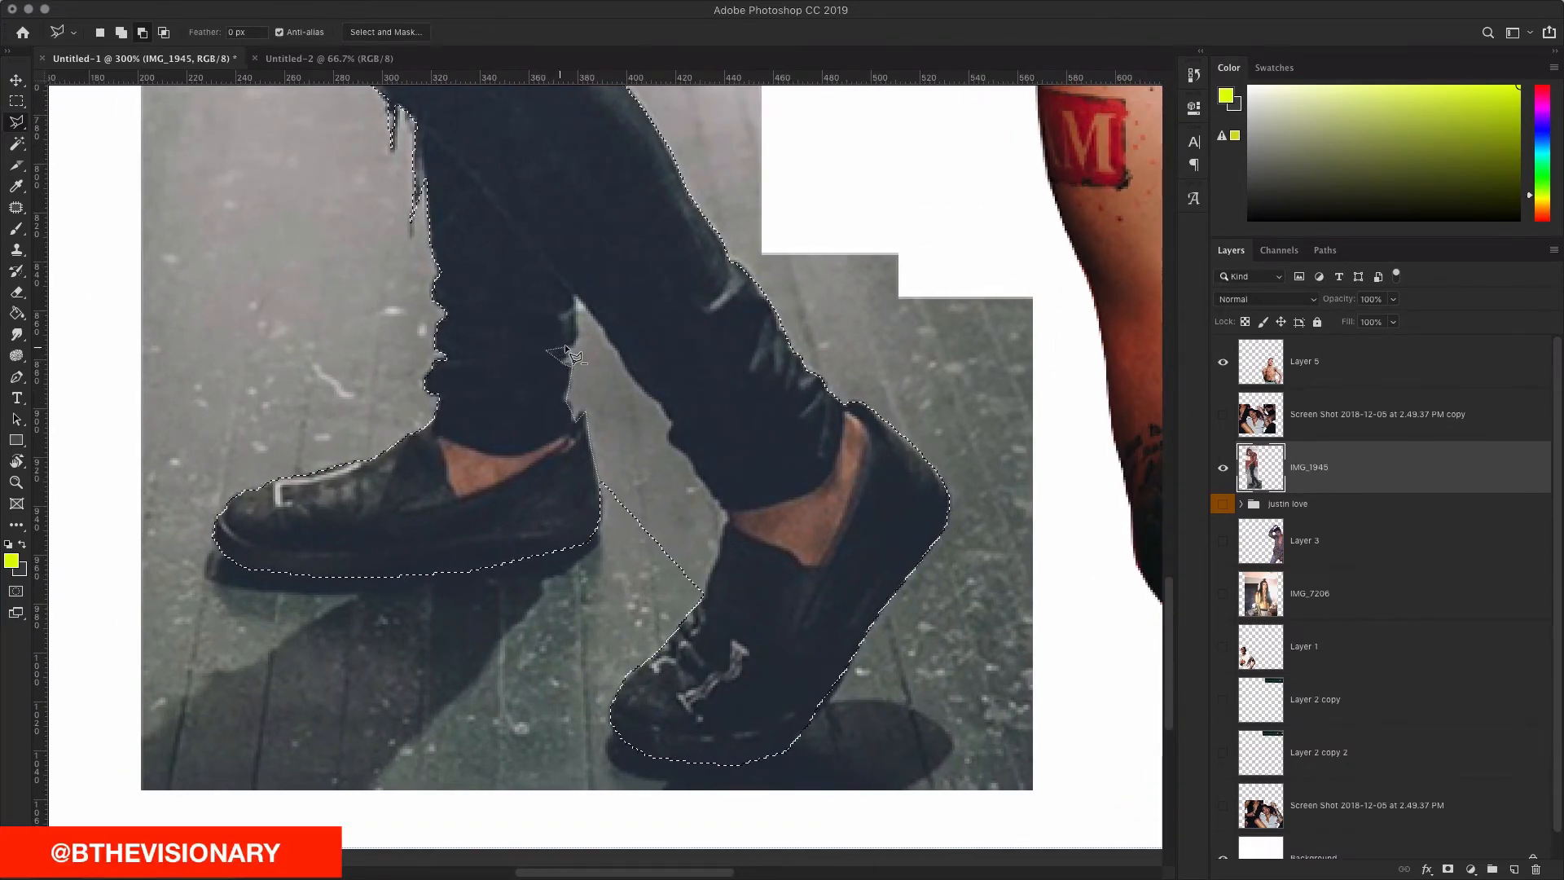
{"action": "scroll", "coordinate": [562, 345], "scroll_direction": "right", "scroll_amount": 3}
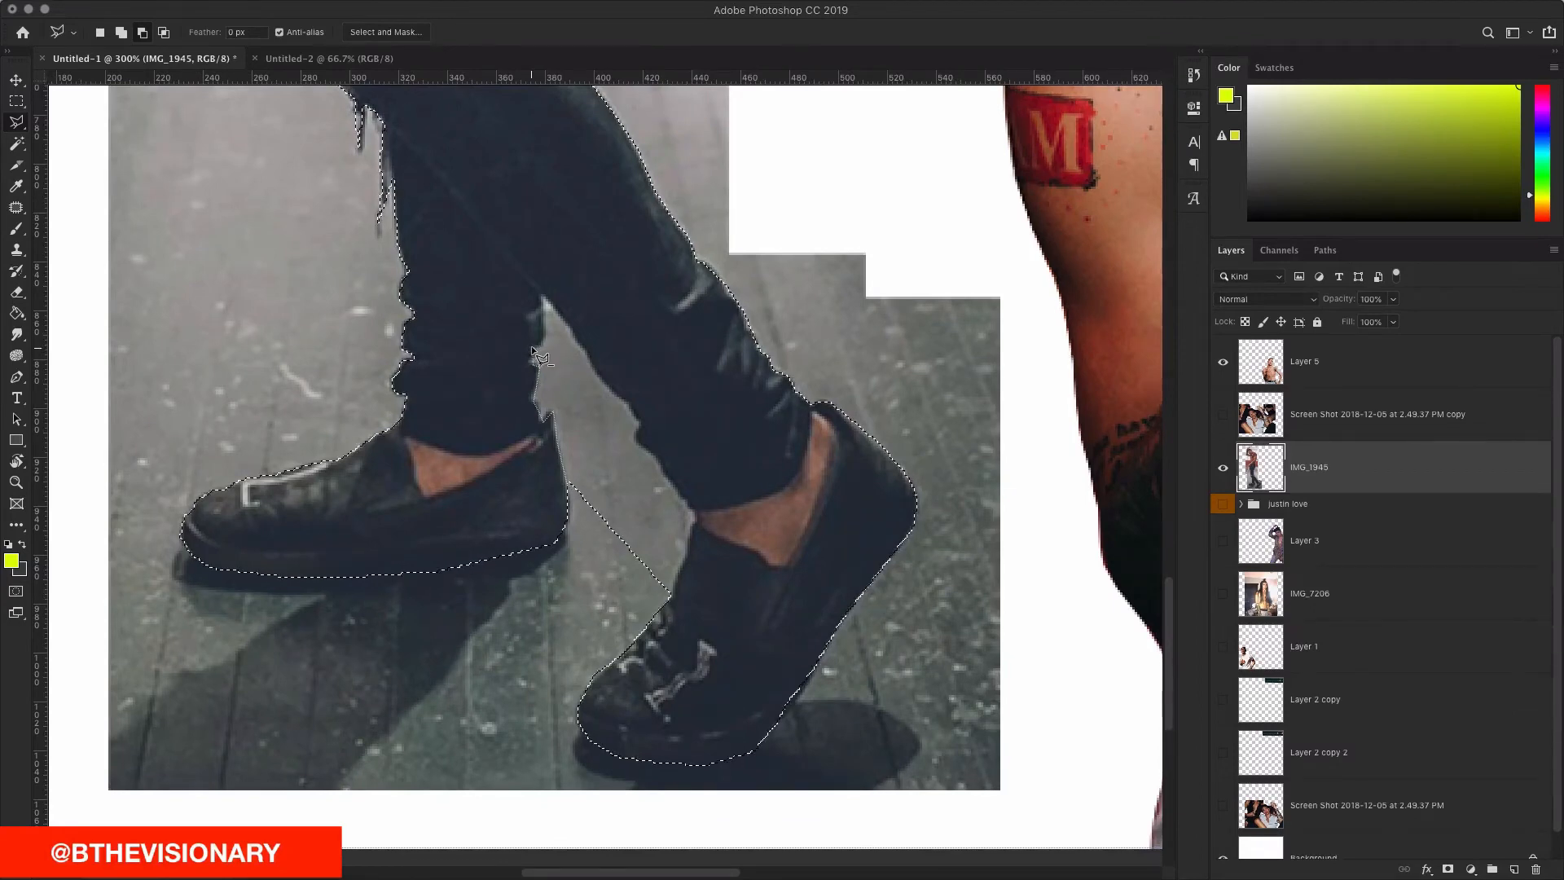
{"action": "left_click", "coordinate": [541, 294]}
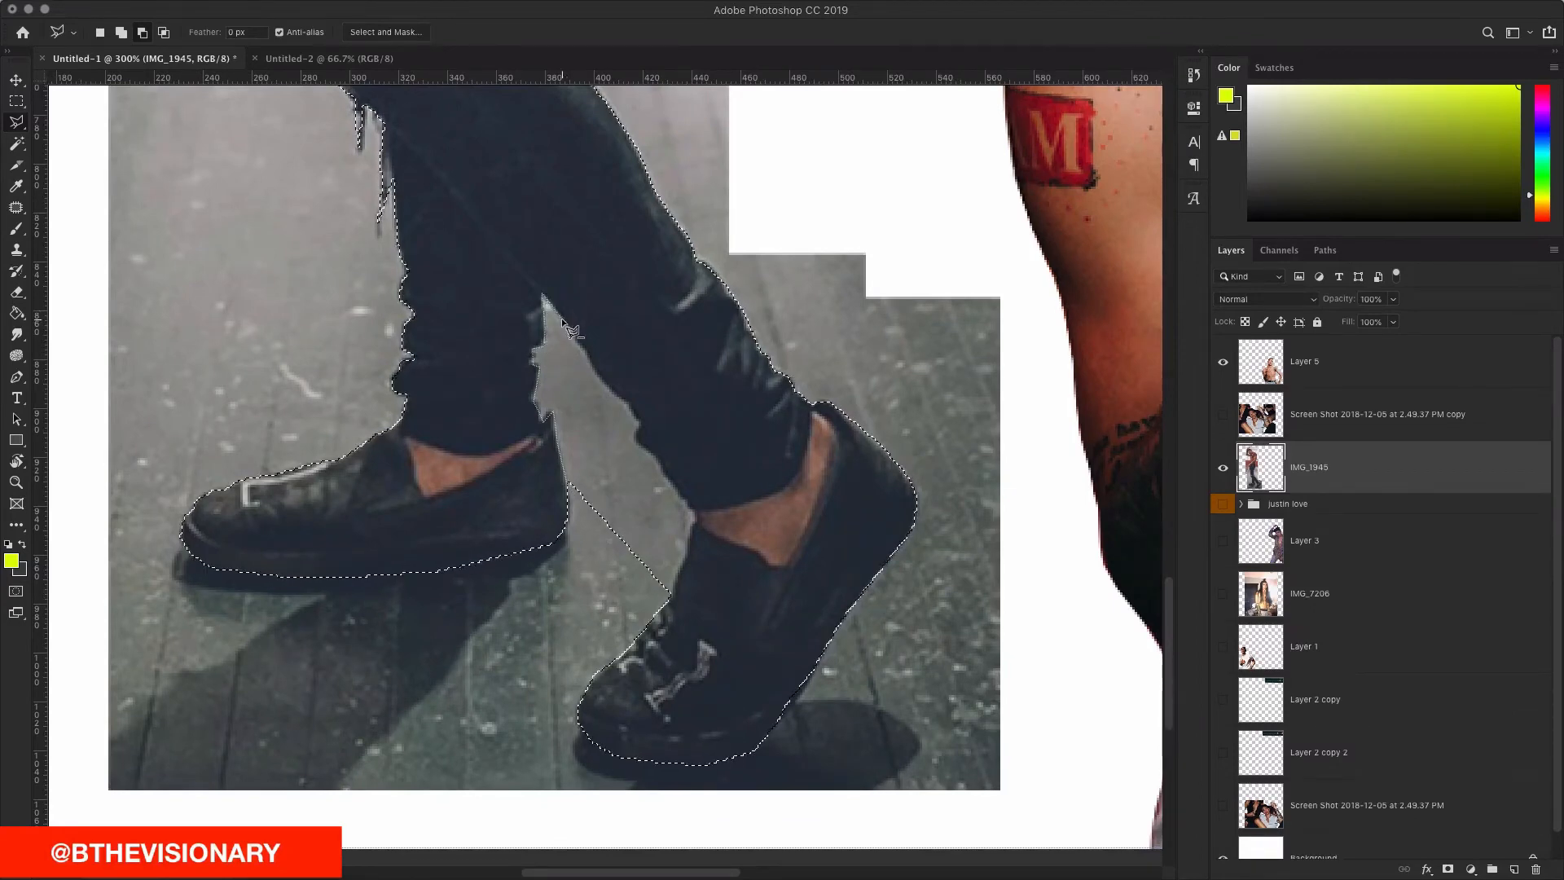
{"action": "left_click", "coordinate": [625, 399]}
{"action": "left_click", "coordinate": [642, 444]}
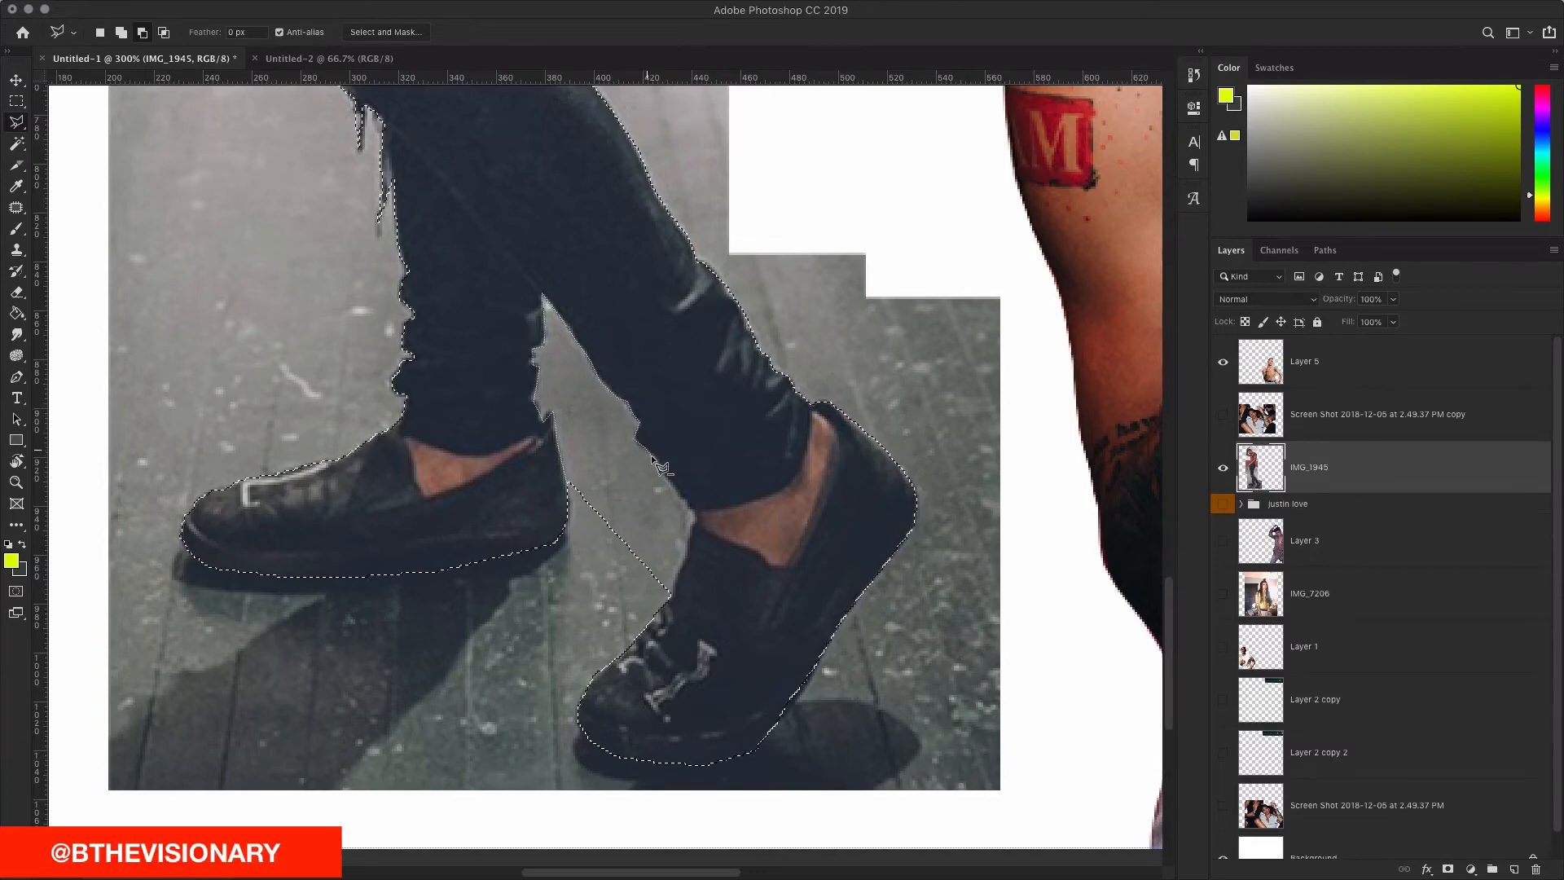
{"action": "left_click", "coordinate": [694, 519]}
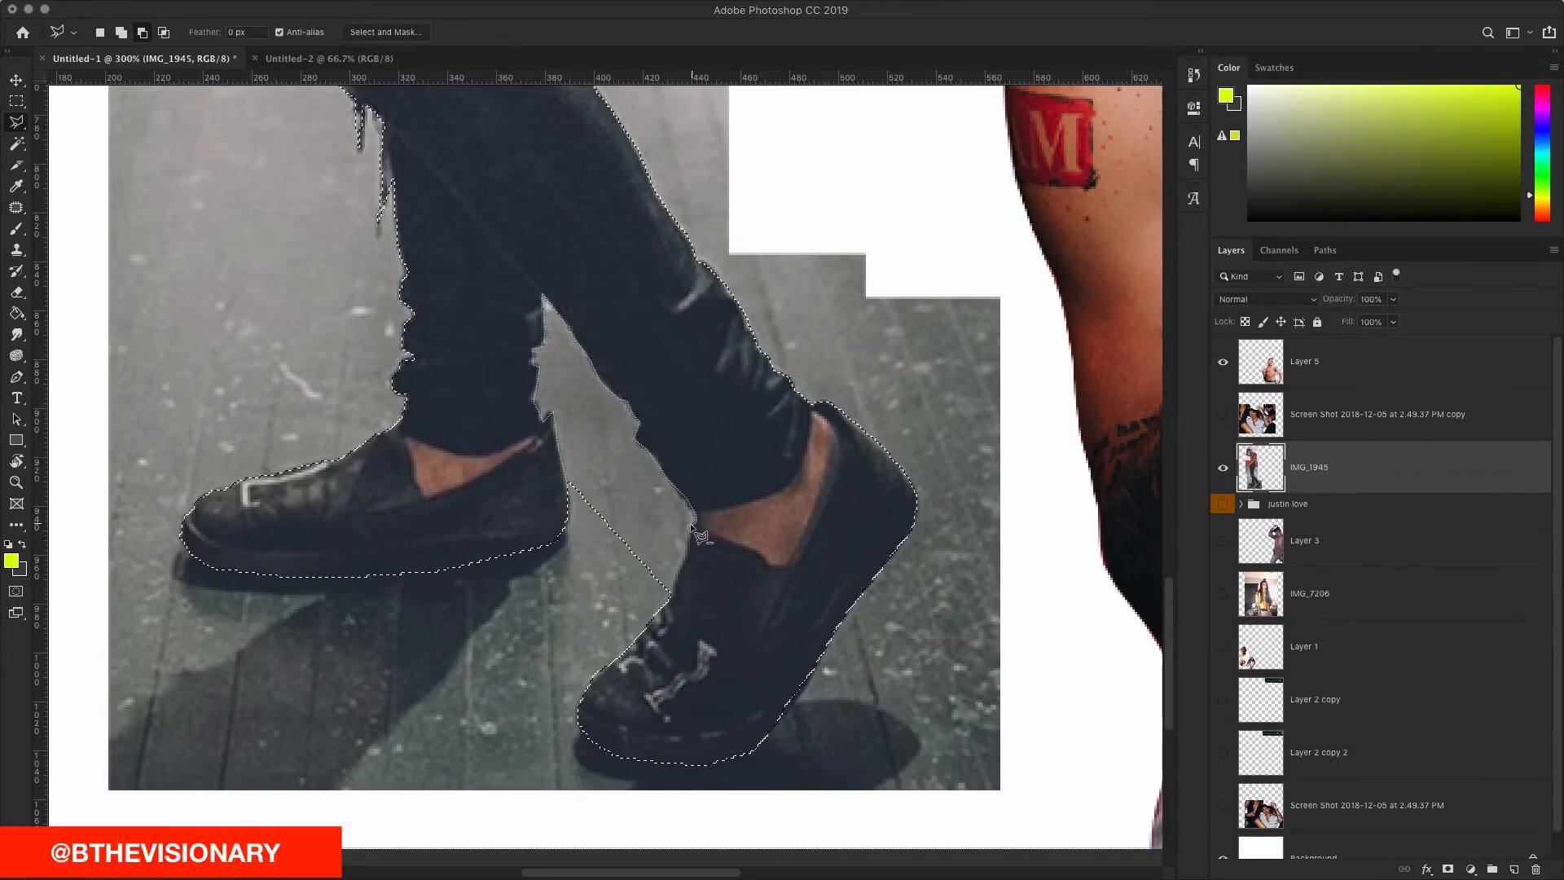
{"action": "left_click", "coordinate": [671, 594]}
Step: Copy the walking figure onto its own layer, zoom out, and move it left
{"action": "key", "text": "Delete"}
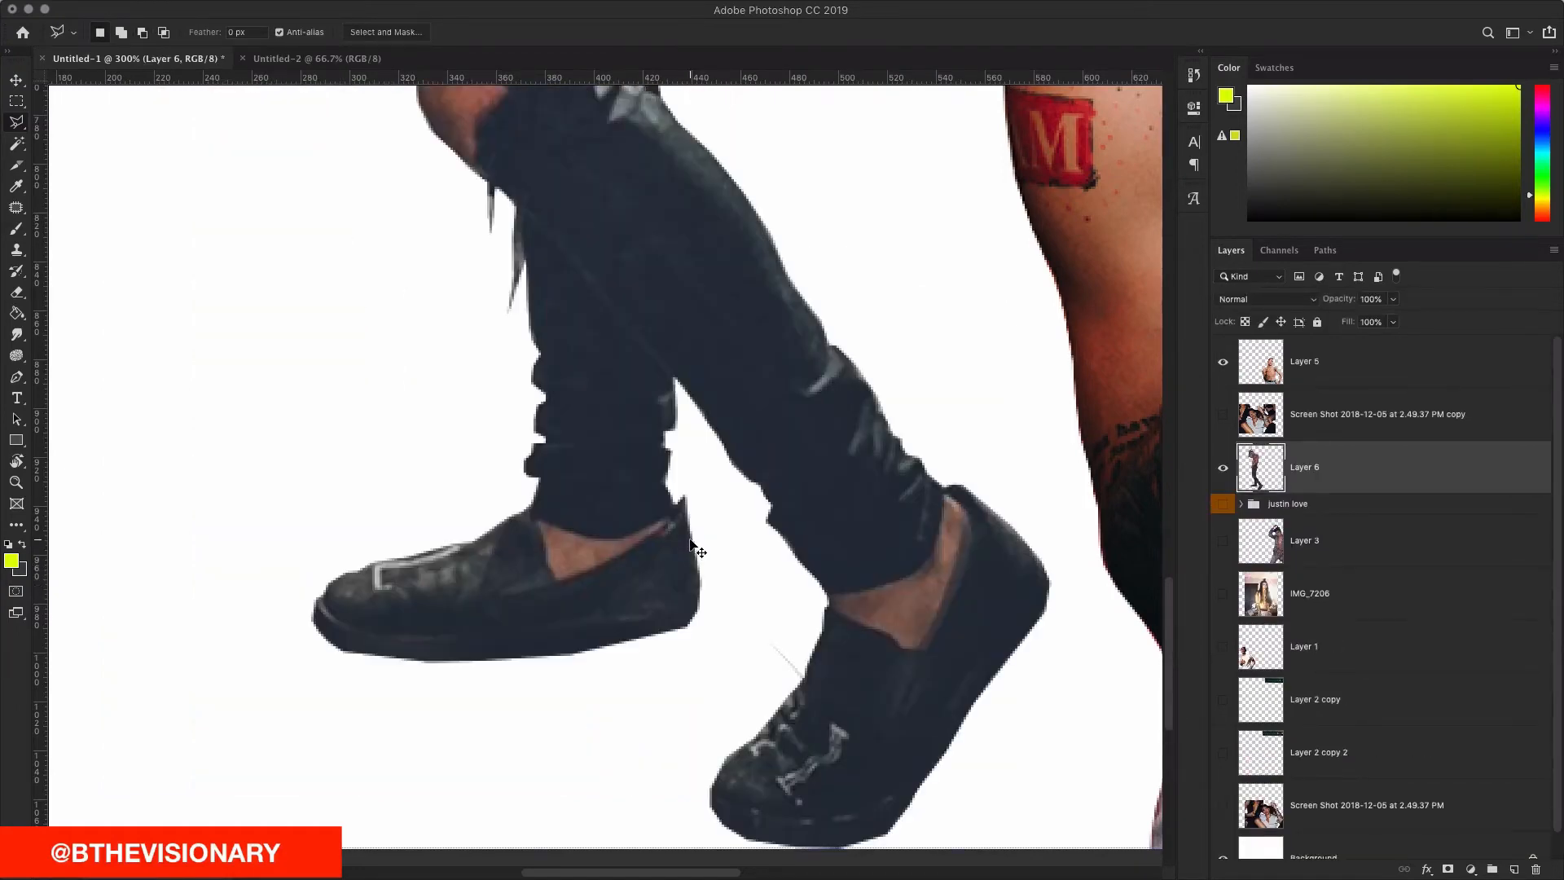
{"action": "key", "text": "super+minus"}
{"action": "key", "text": "super+minus"}
{"action": "key", "text": "super+minus"}
{"action": "key", "text": "super+minus"}
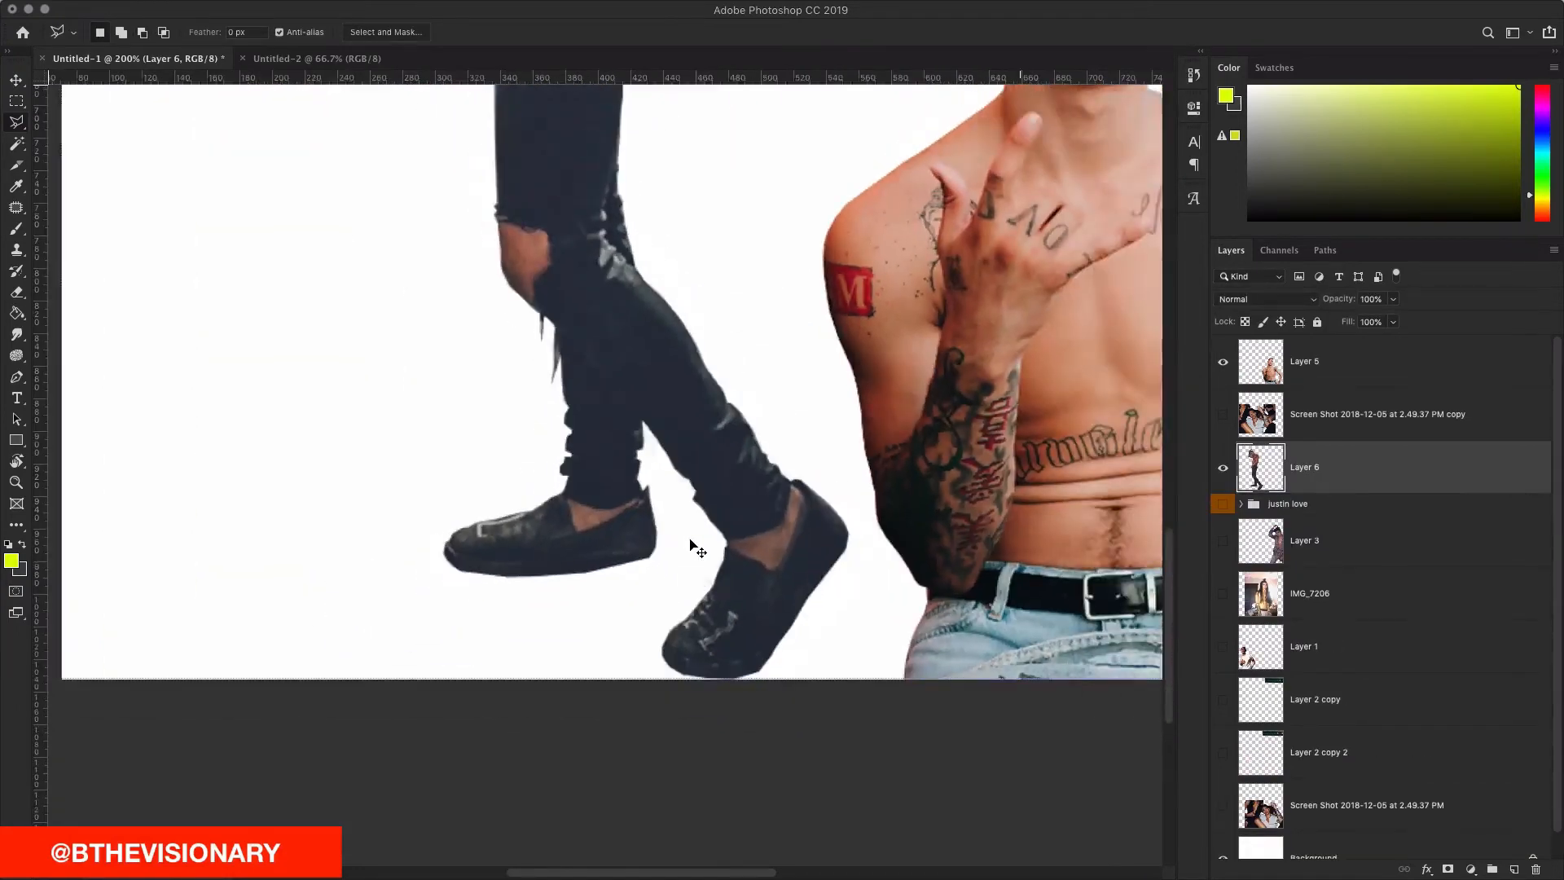
{"action": "key", "text": "v"}
{"action": "left_click_drag", "start_coordinate": [609, 416], "coordinate": [512, 413]}
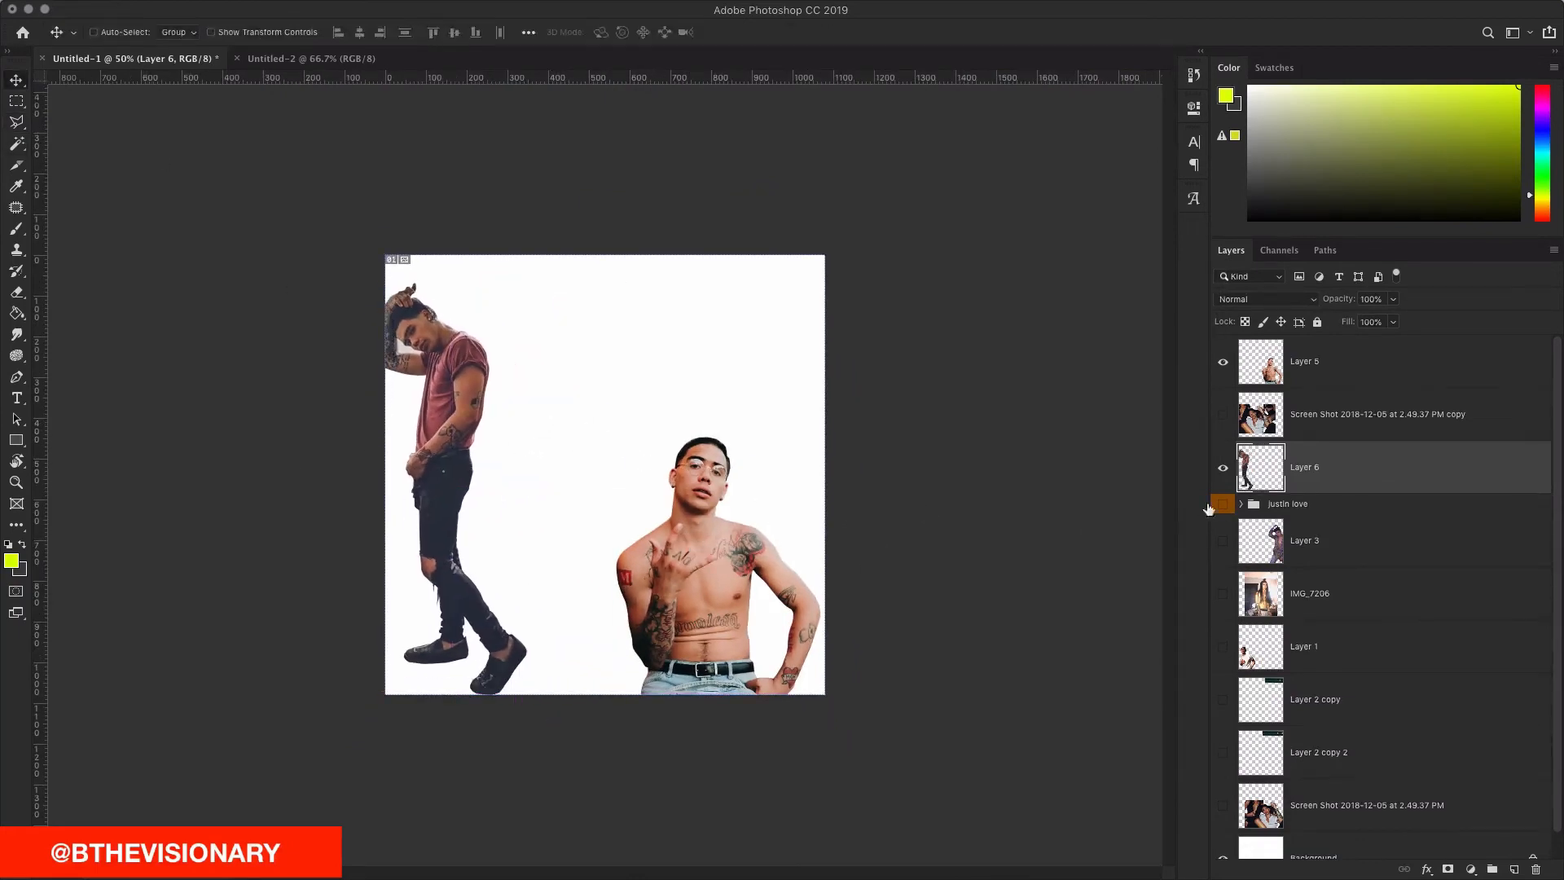
{"action": "left_click", "coordinate": [1222, 505]}
{"action": "left_click", "coordinate": [1265, 510]}
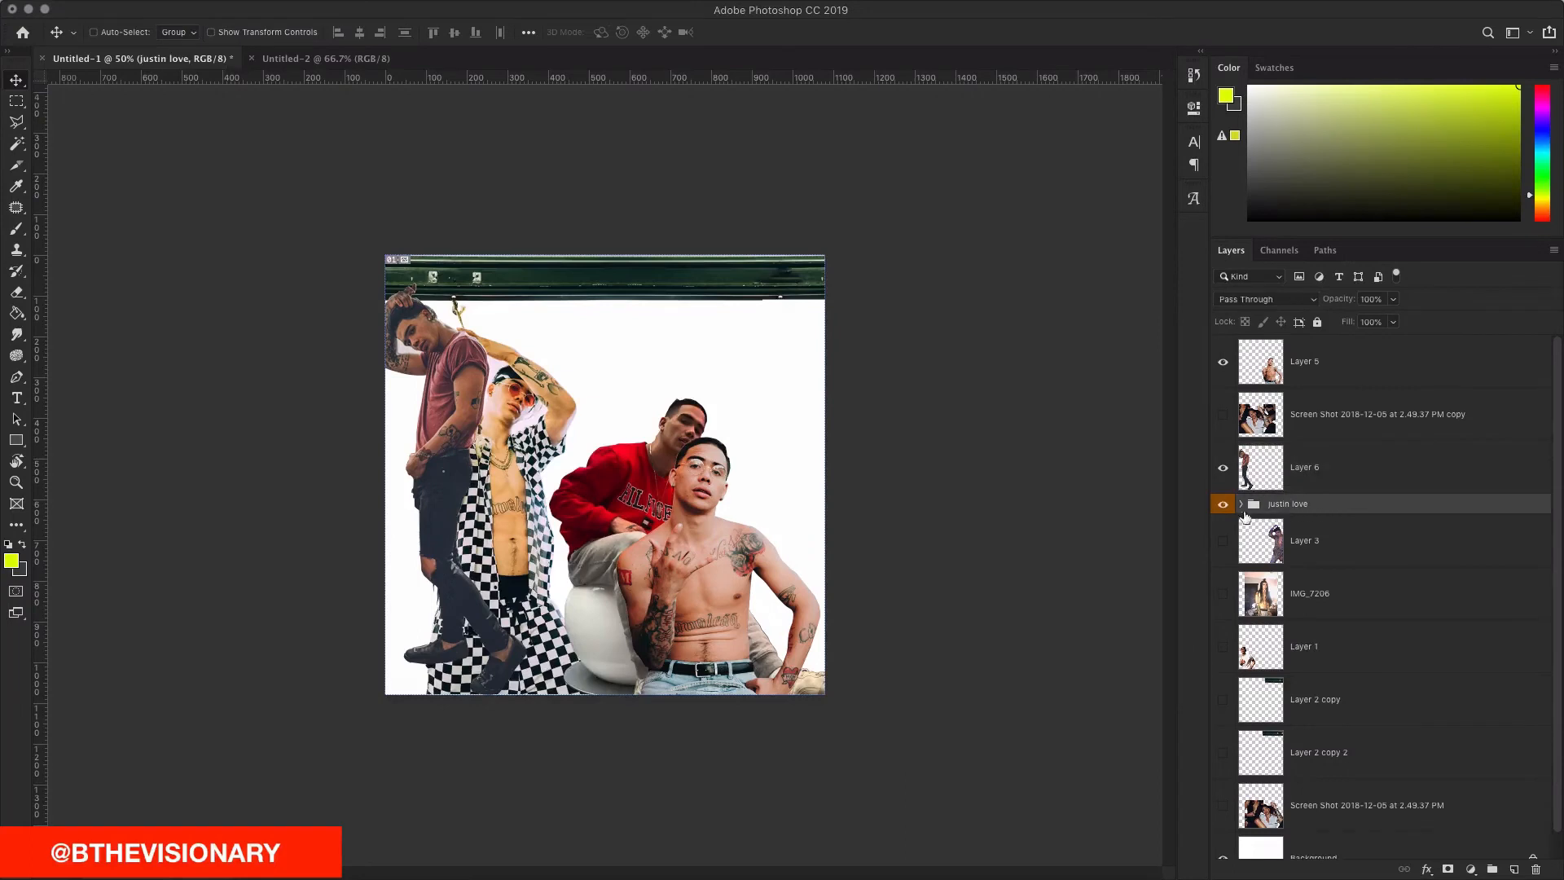
{"action": "left_click", "coordinate": [1243, 506]}
{"action": "left_click_drag", "start_coordinate": [1344, 558], "coordinate": [1333, 494]}
{"action": "left_click", "coordinate": [1250, 563]}
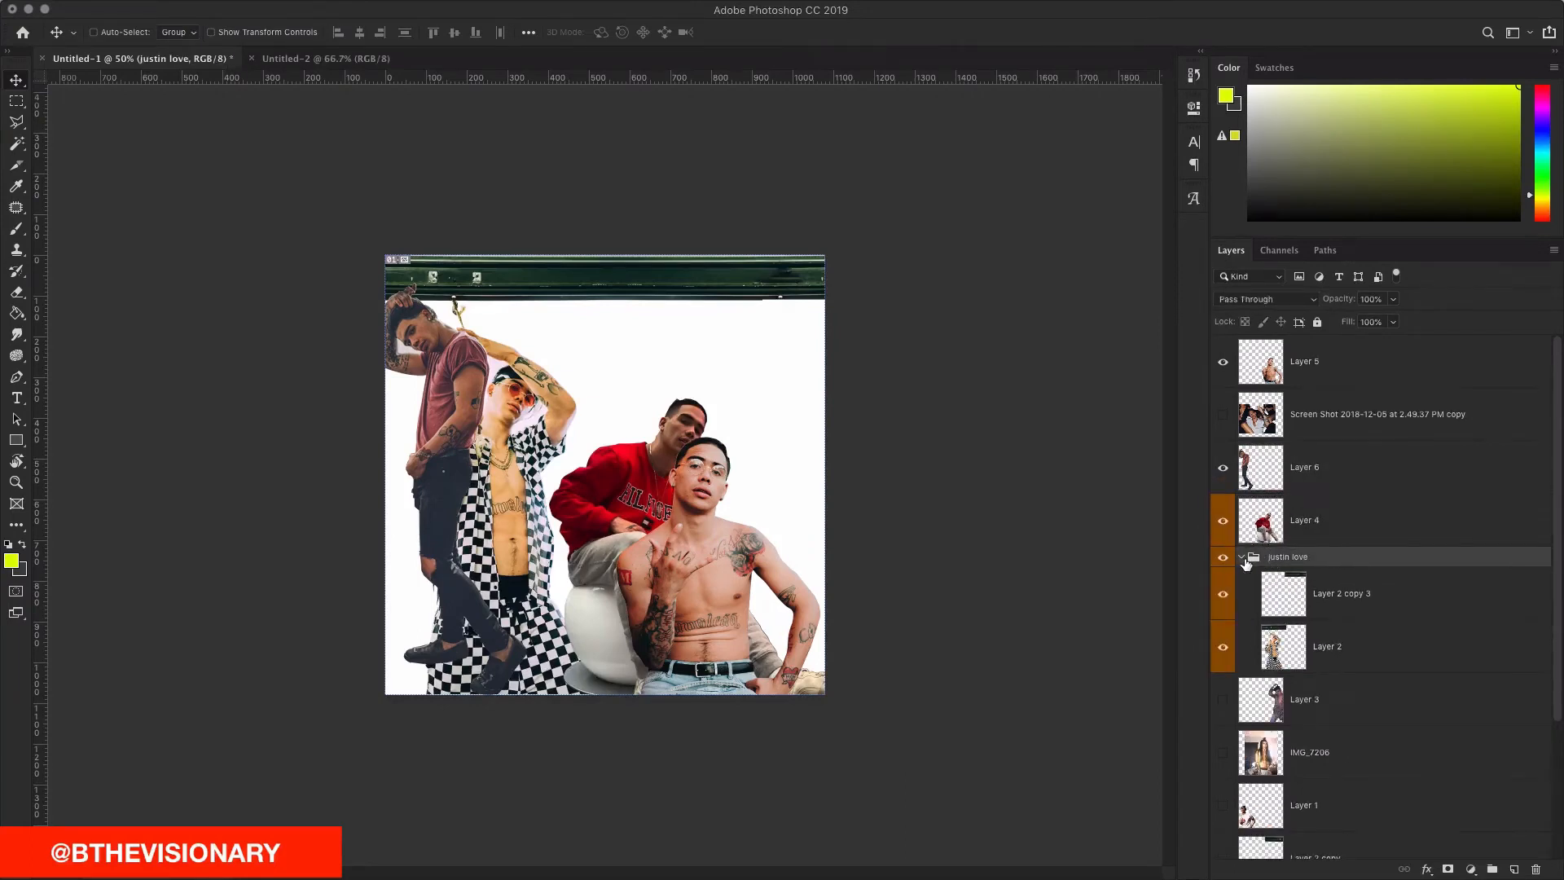
{"action": "left_click", "coordinate": [1241, 558]}
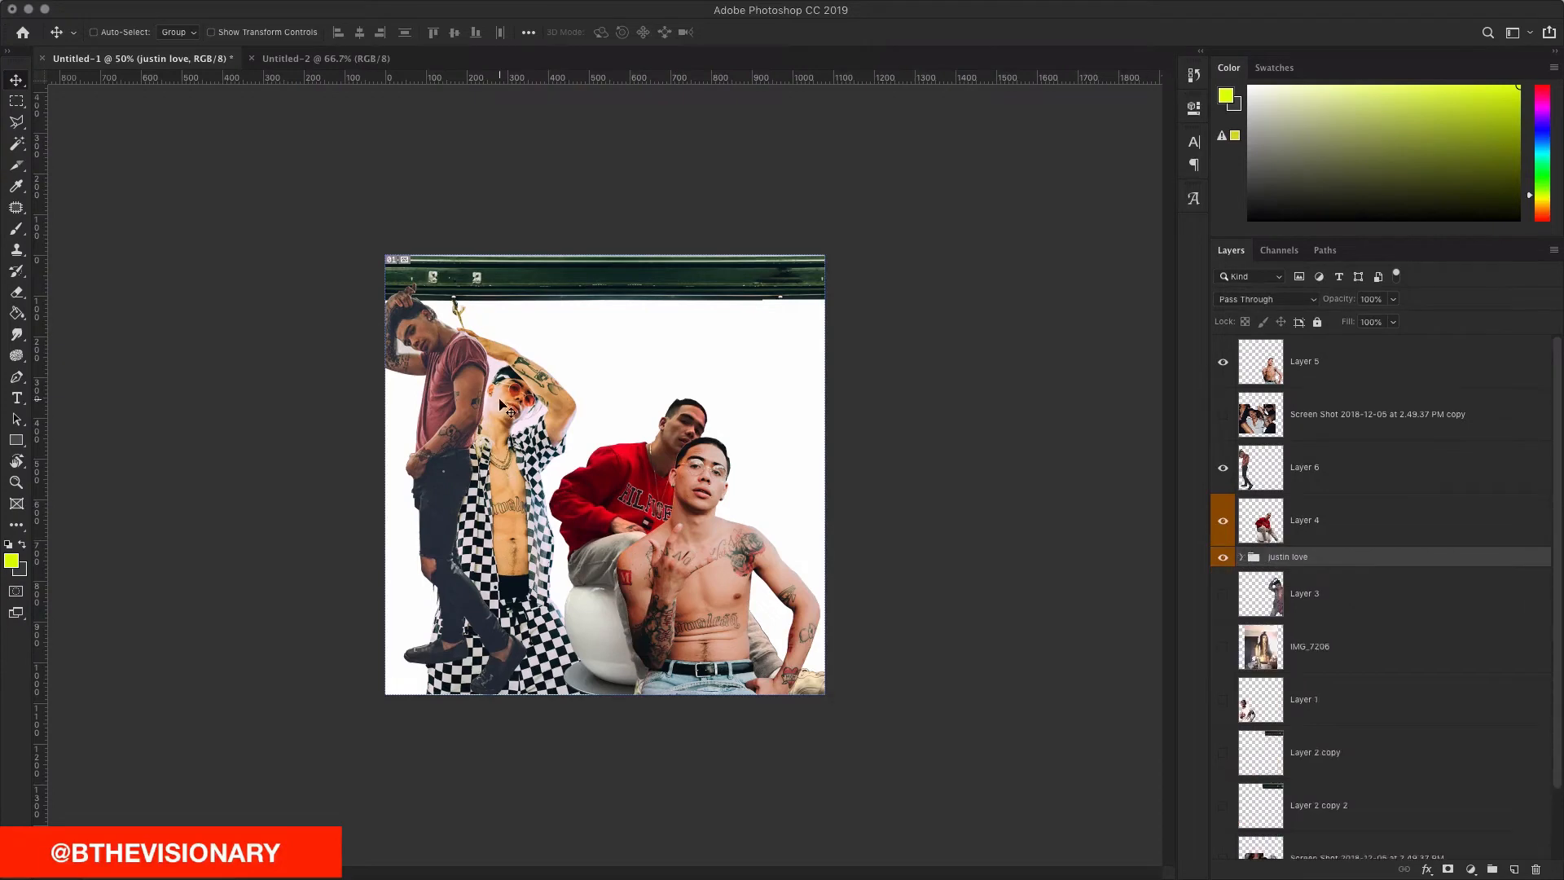
{"action": "mouse_move", "coordinate": [695, 546]}
{"action": "left_mouse_down"}
{"action": "mouse_move", "coordinate": [618, 566]}
{"action": "mouse_move", "coordinate": [761, 476]}
{"action": "mouse_move", "coordinate": [652, 521]}
{"action": "mouse_move", "coordinate": [668, 547]}
{"action": "mouse_move", "coordinate": [678, 524]}
{"action": "left_mouse_up"}
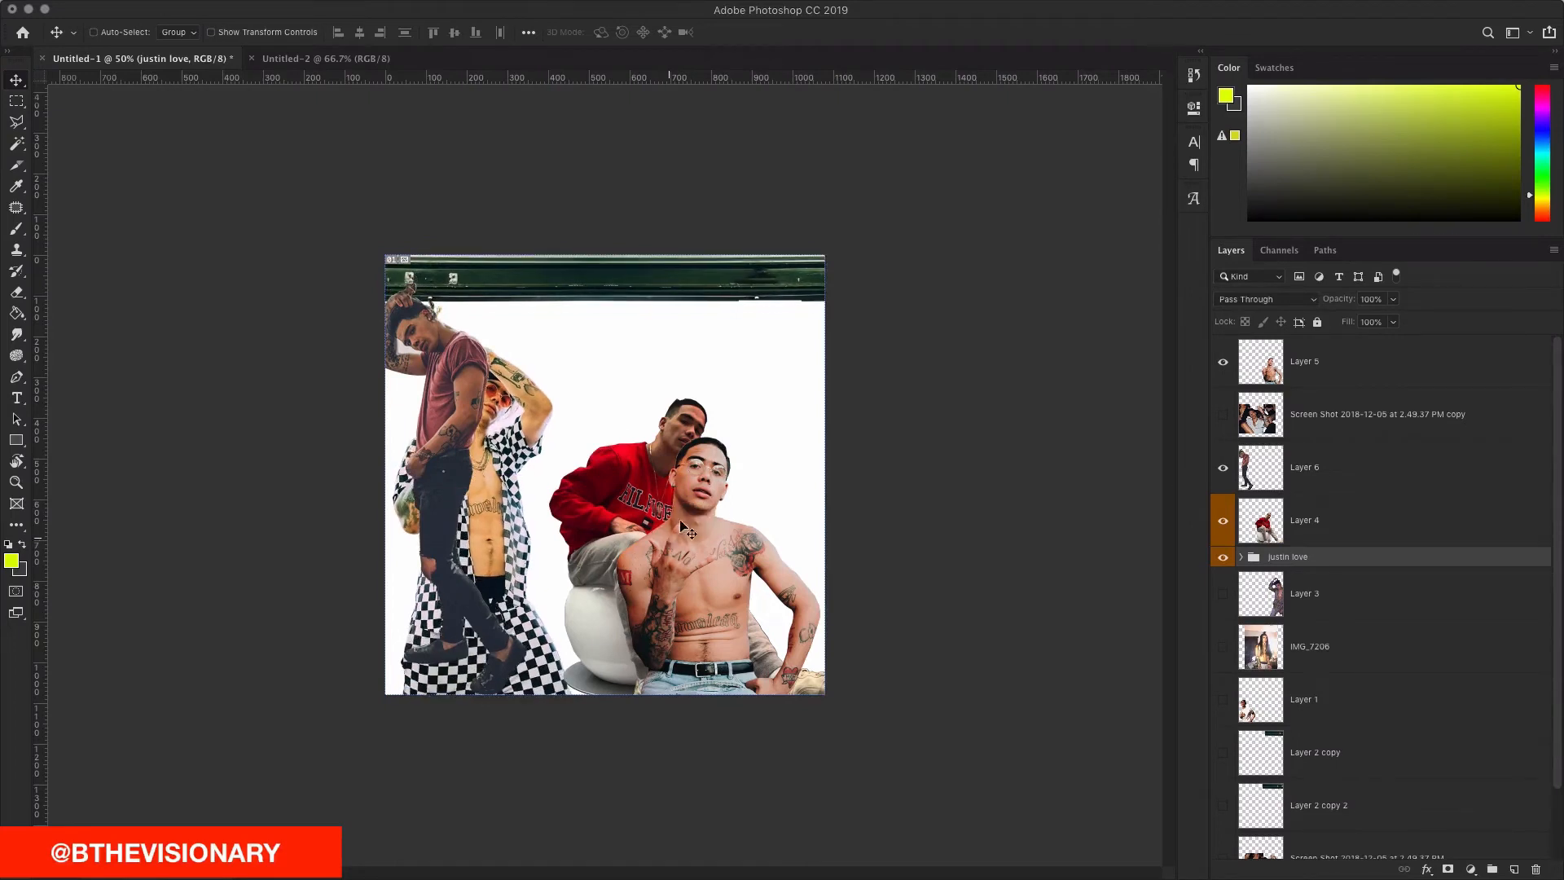
Step: Hide the maroon-shirt man and send the repositioned red-sweater man behind all layers
{"action": "left_click_drag", "start_coordinate": [446, 444], "coordinate": [784, 458]}
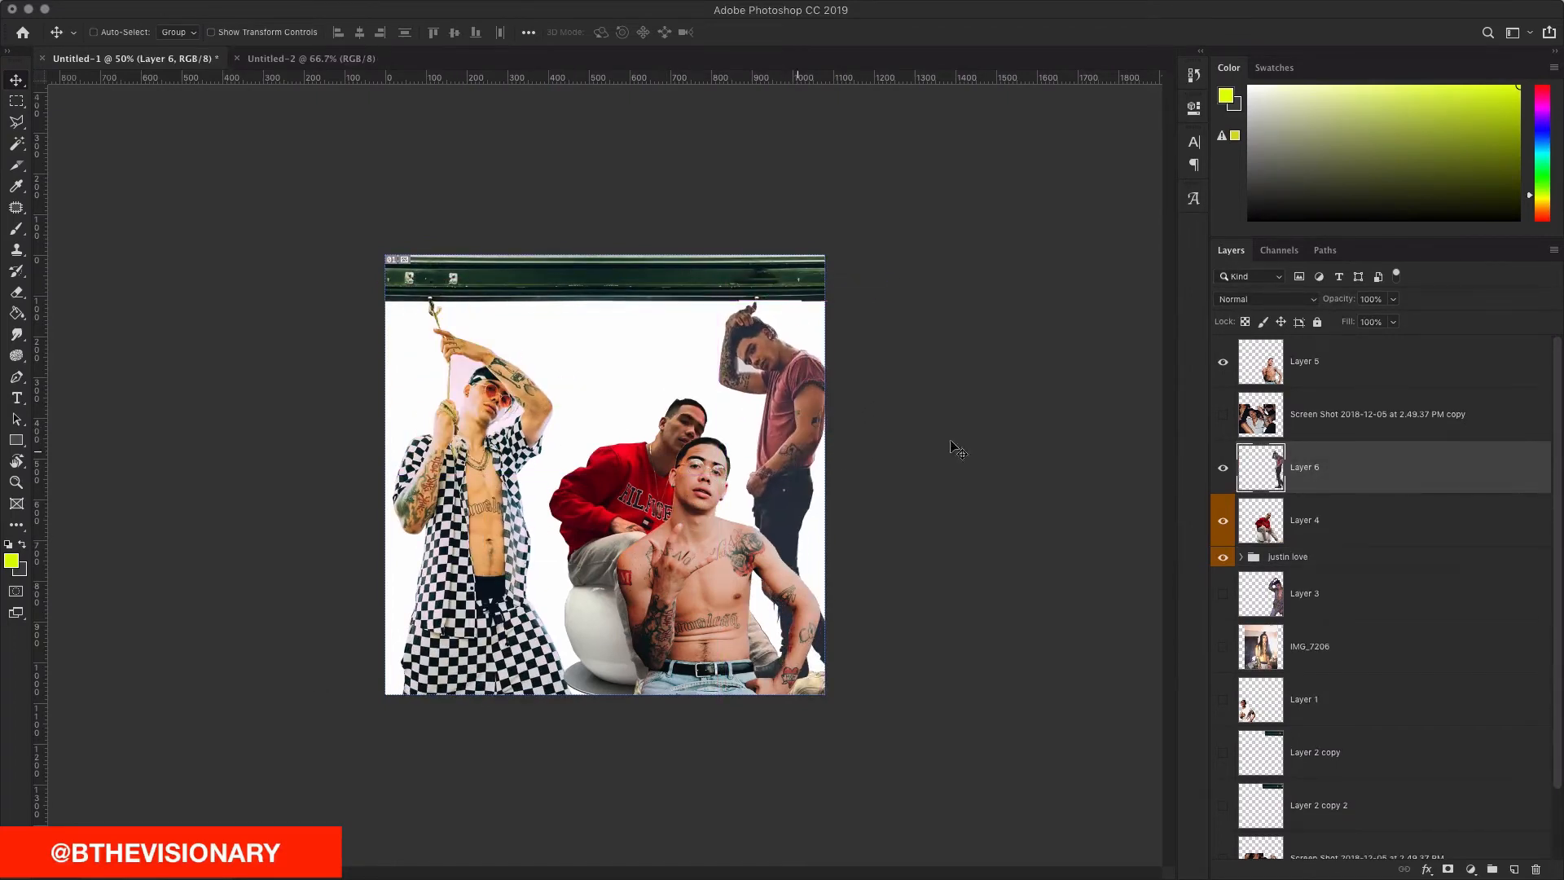
{"action": "left_click", "coordinate": [1221, 469]}
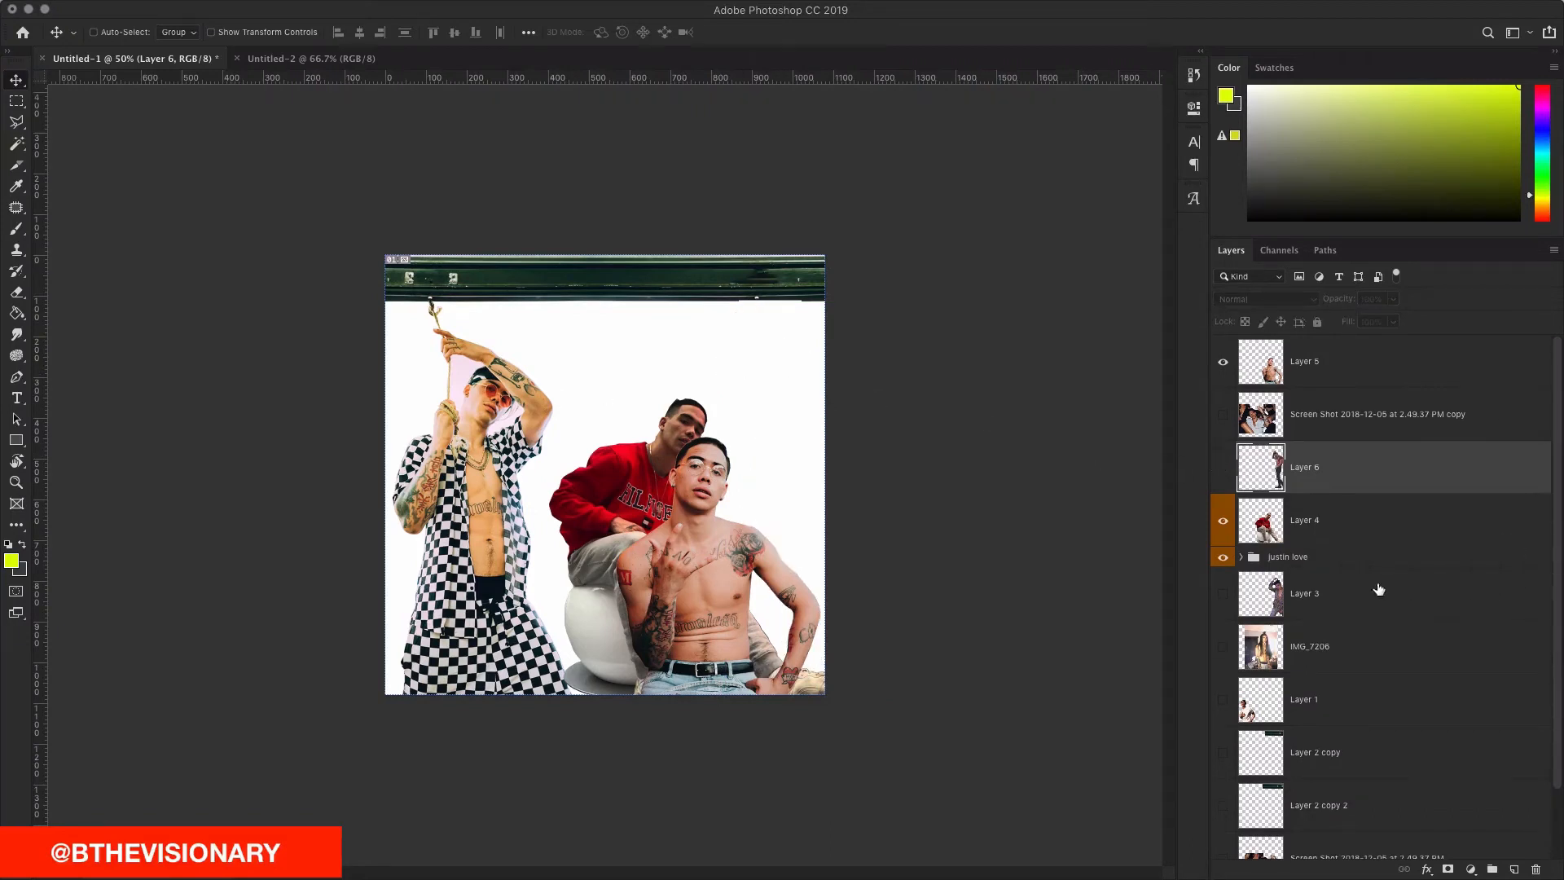
{"action": "left_click_drag", "start_coordinate": [632, 495], "coordinate": [737, 397]}
{"action": "mouse_move", "coordinate": [611, 484]}
{"action": "left_mouse_down"}
{"action": "mouse_move", "coordinate": [585, 490]}
{"action": "mouse_move", "coordinate": [691, 501]}
{"action": "mouse_move", "coordinate": [633, 500]}
{"action": "left_mouse_up"}
{"action": "key", "text": "ctrl+shift+bracketleft"}
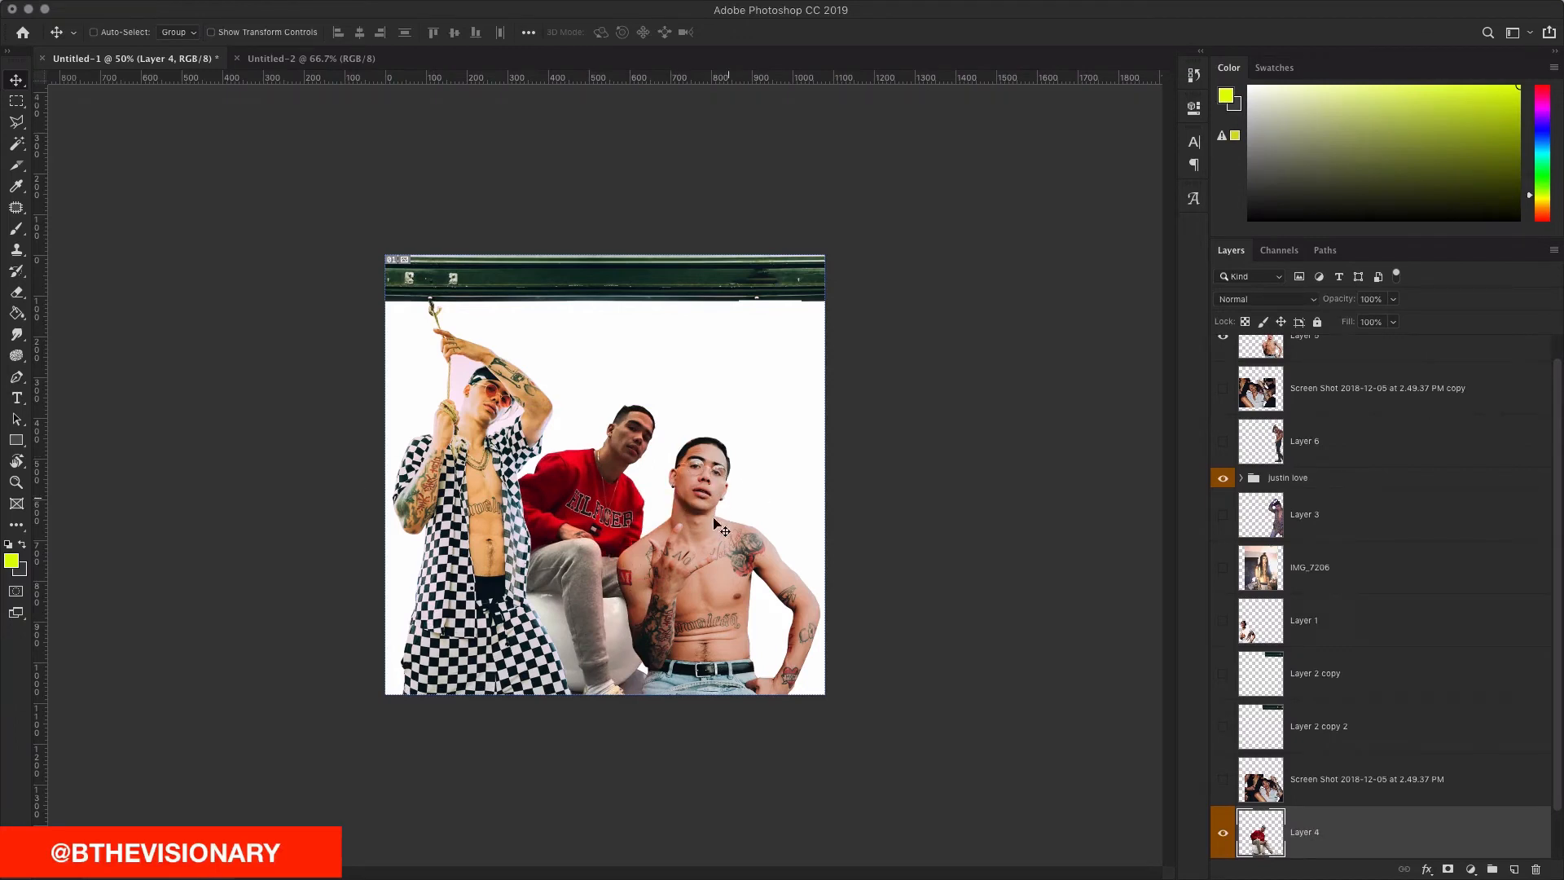
Step: Scale Layer 5's shirtless man to about 146%, move him up-right, then shift him 20 px left
{"action": "left_click", "coordinate": [713, 544], "text": "ctrl"}
{"action": "left_click_drag", "start_coordinate": [700, 549], "coordinate": [718, 541]}
{"action": "key", "text": "ctrl+t"}
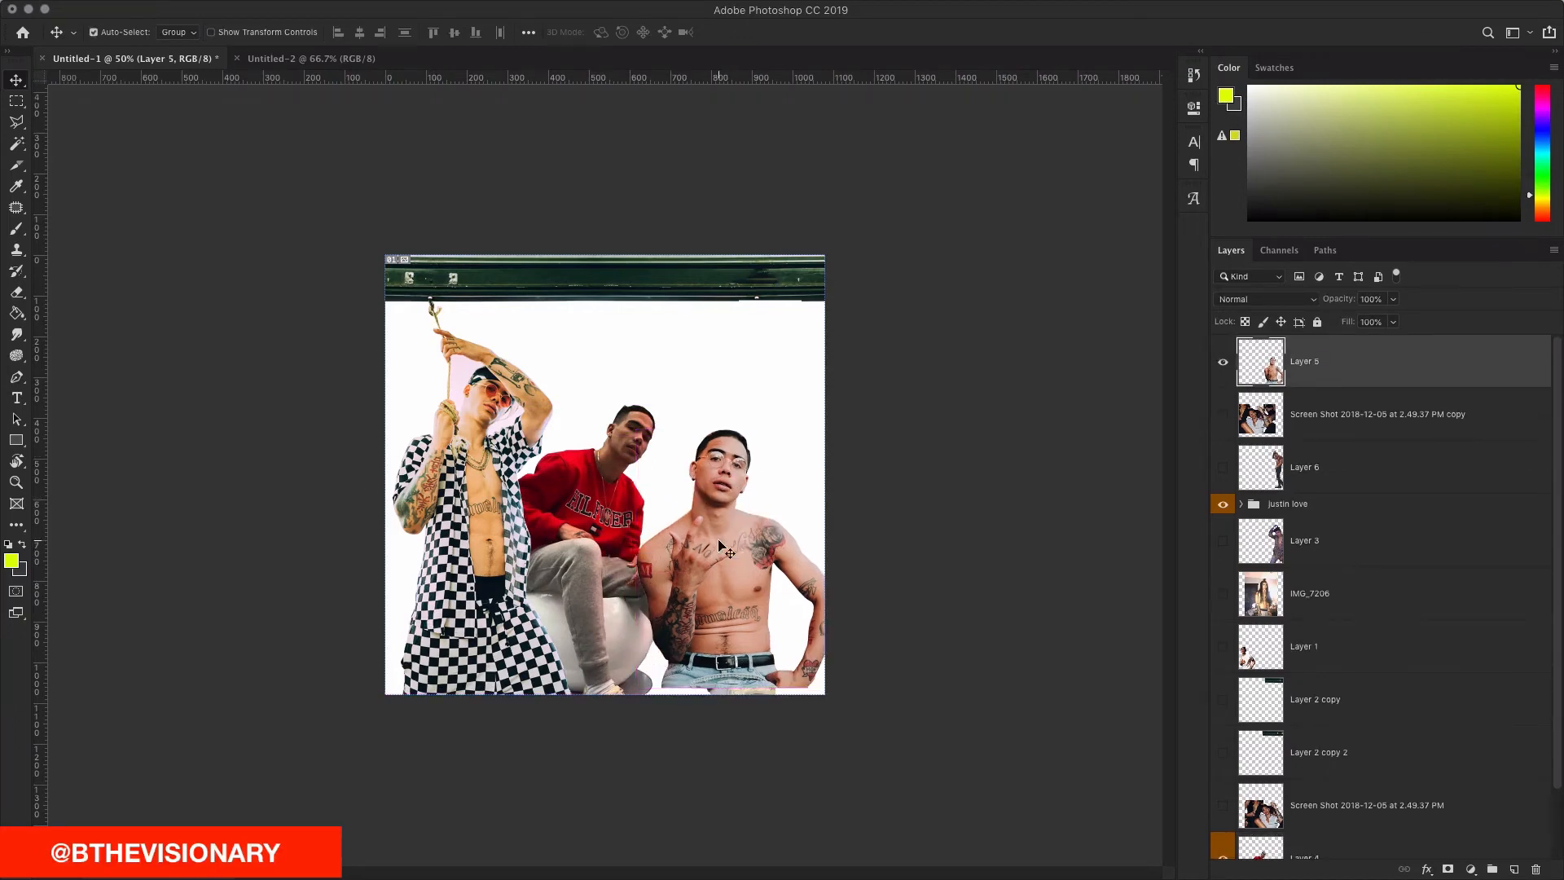
{"action": "left_click_drag", "start_coordinate": [835, 433], "coordinate": [926, 401]}
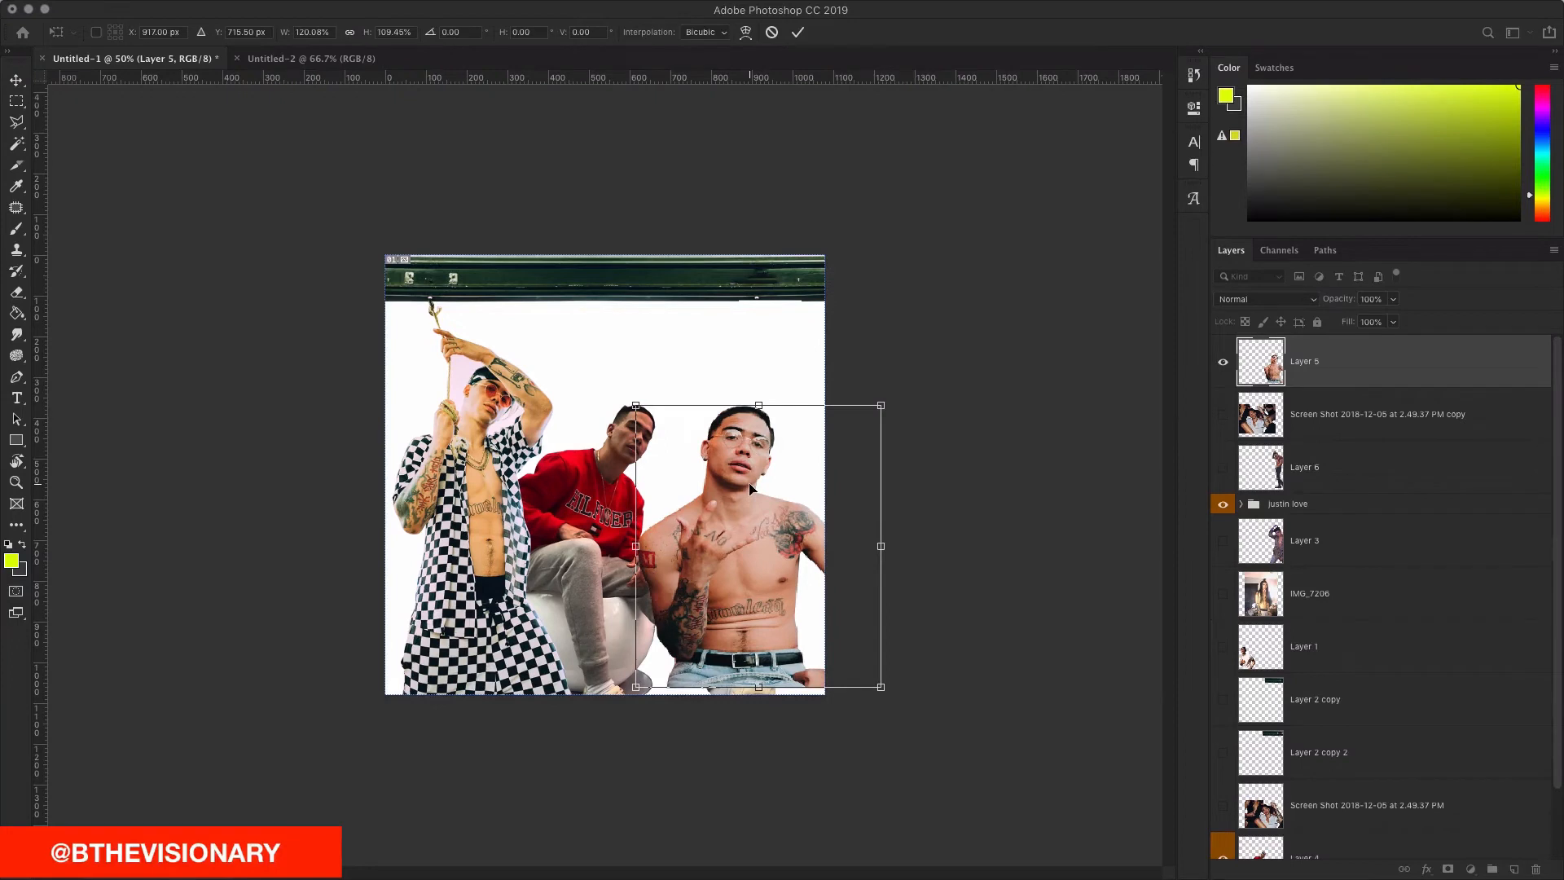
{"action": "key", "text": "ctrl+z"}
{"action": "left_click_drag", "start_coordinate": [840, 427], "coordinate": [915, 374]}
{"action": "left_click_drag", "start_coordinate": [770, 481], "coordinate": [845, 440]}
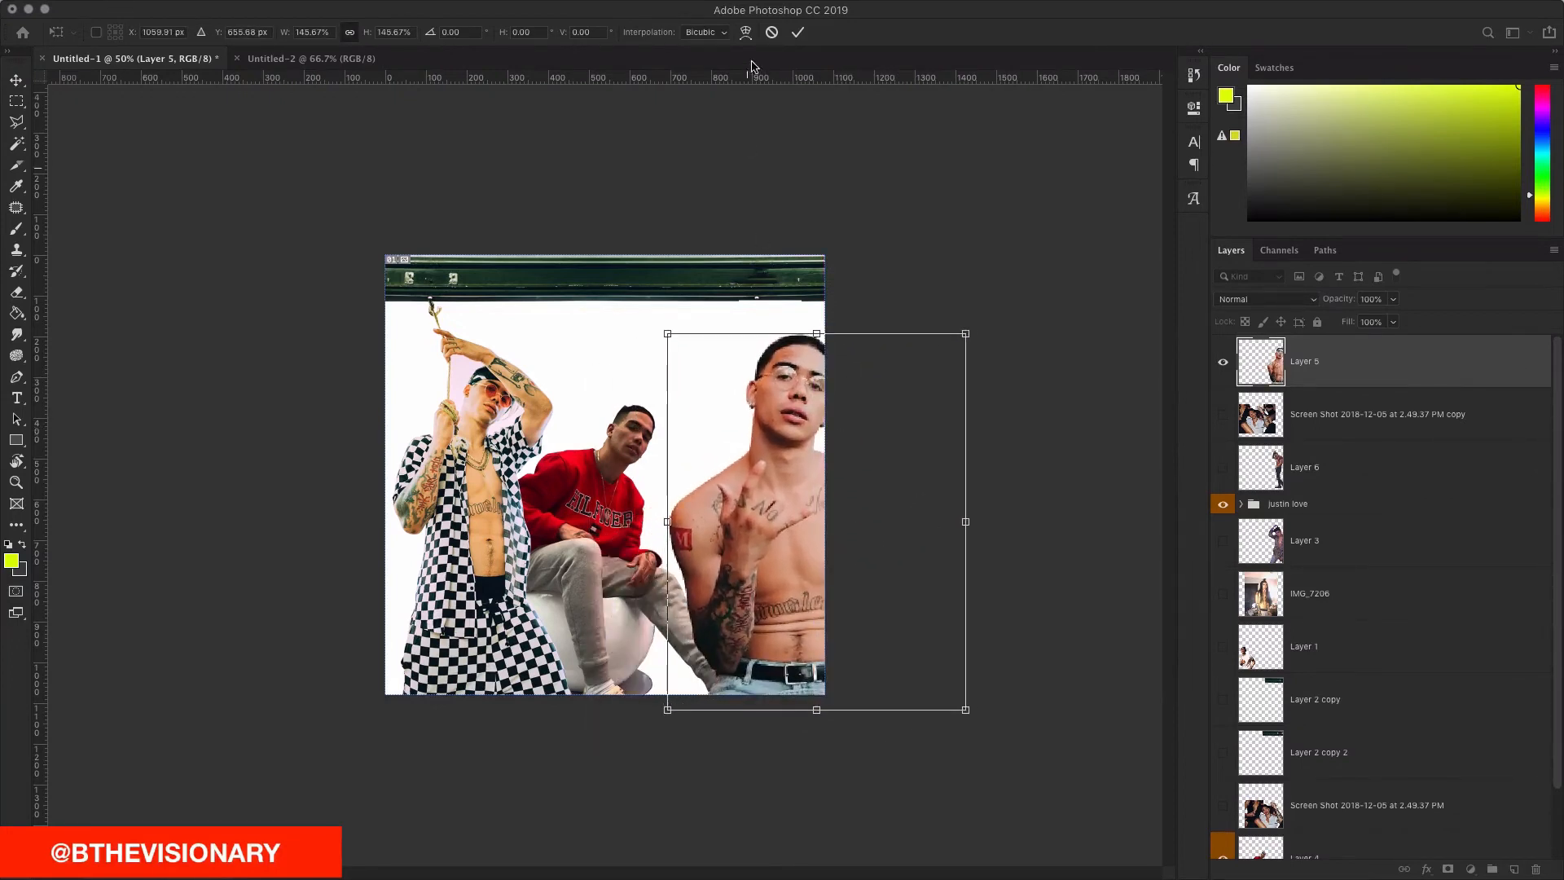
{"action": "left_click", "coordinate": [799, 33]}
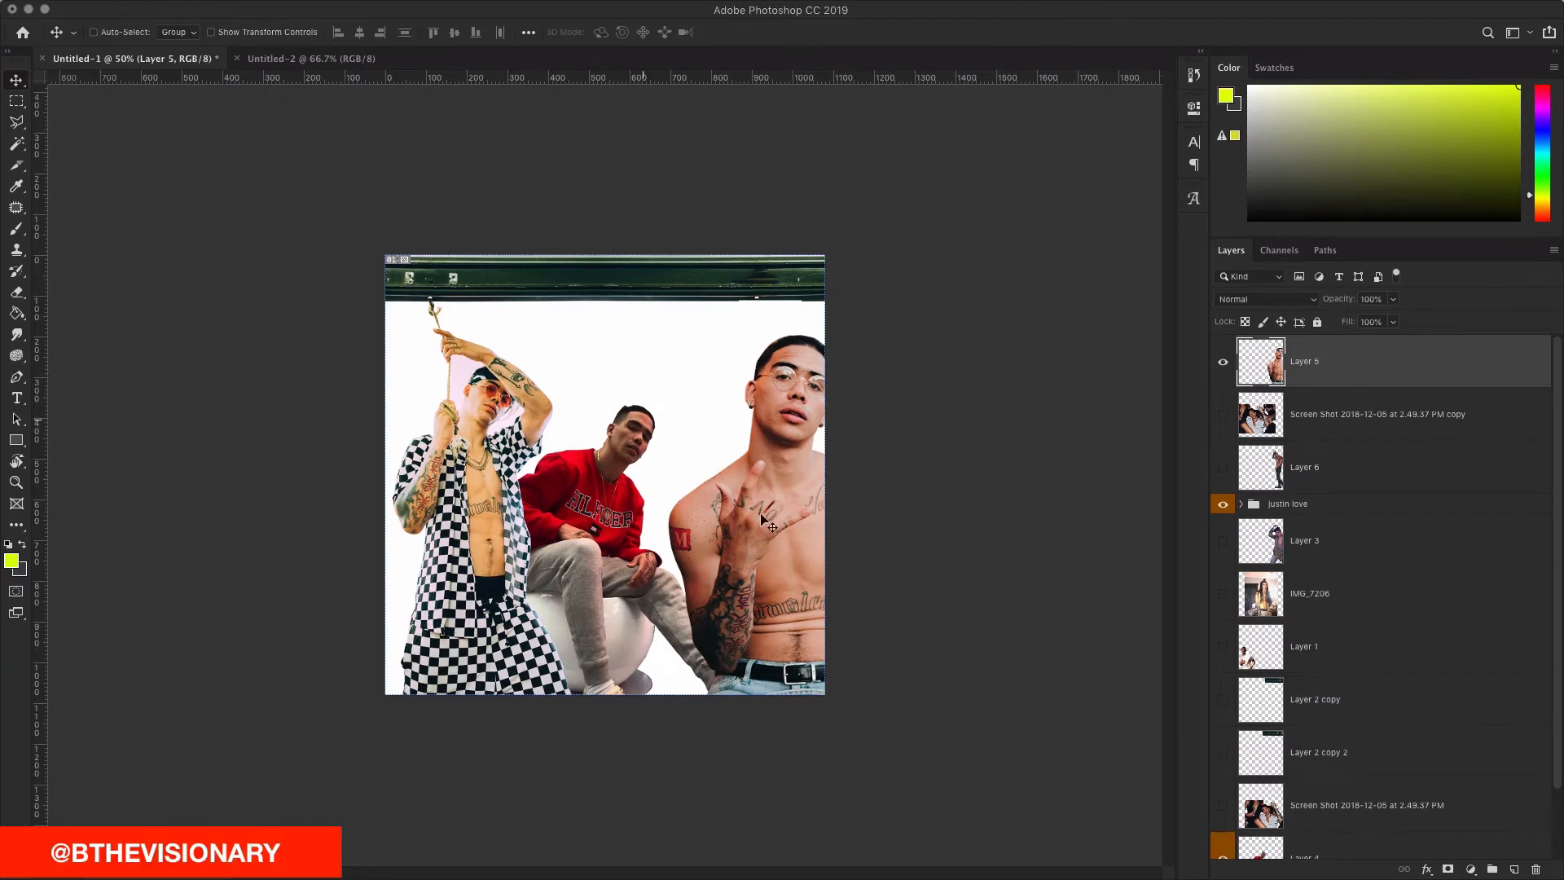
{"action": "left_click_drag", "start_coordinate": [790, 505], "coordinate": [770, 501]}
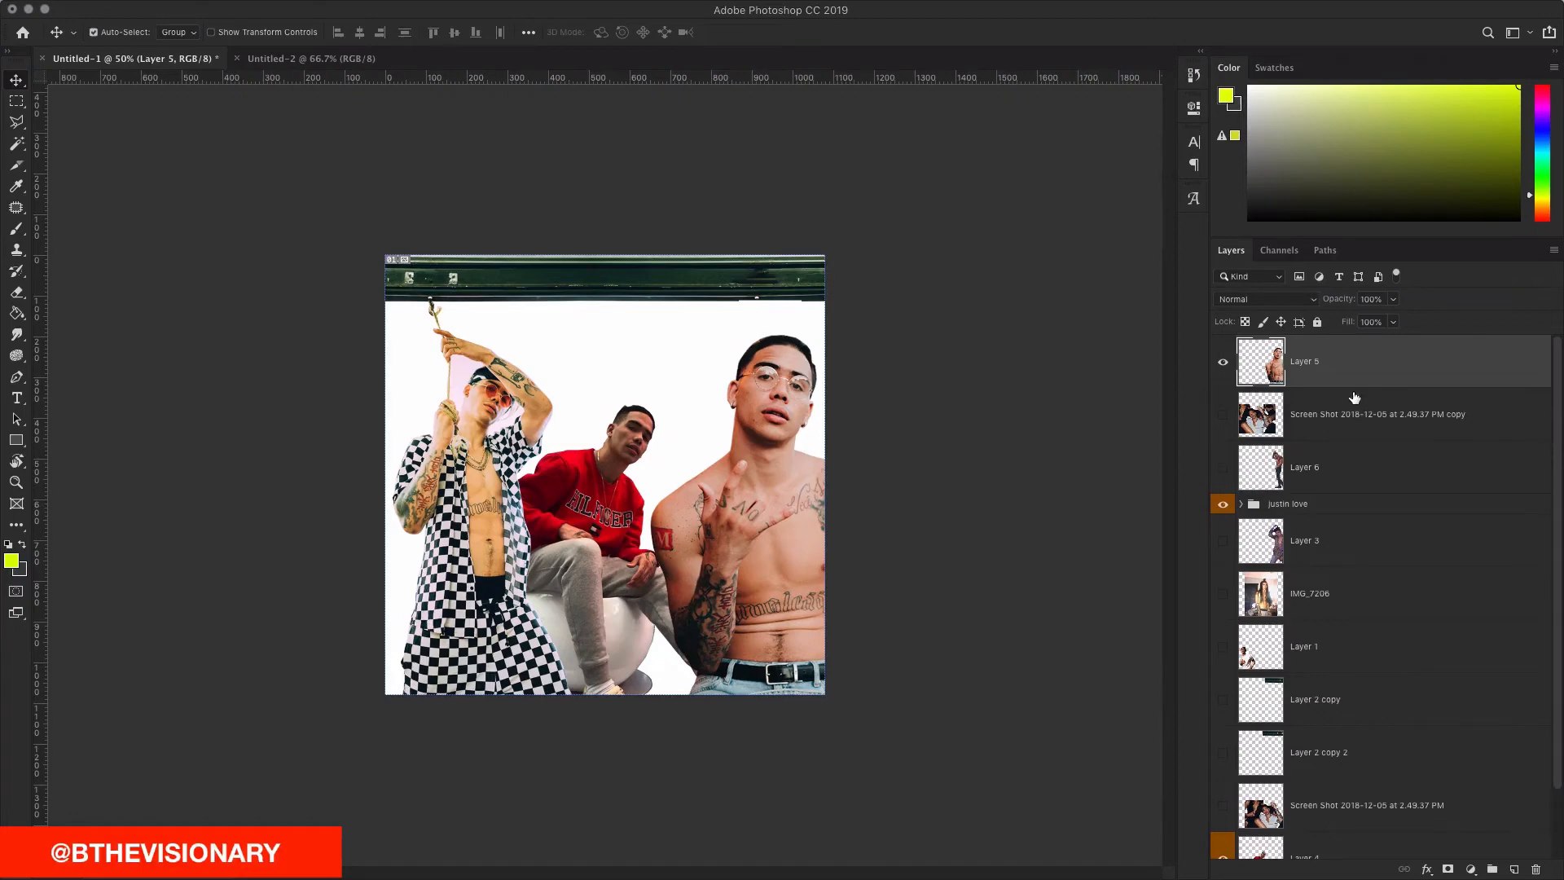
Step: Dismiss the preferences, duplicate Layer 5, and give it a black Color Overlay
{"action": "key", "text": "super+k"}
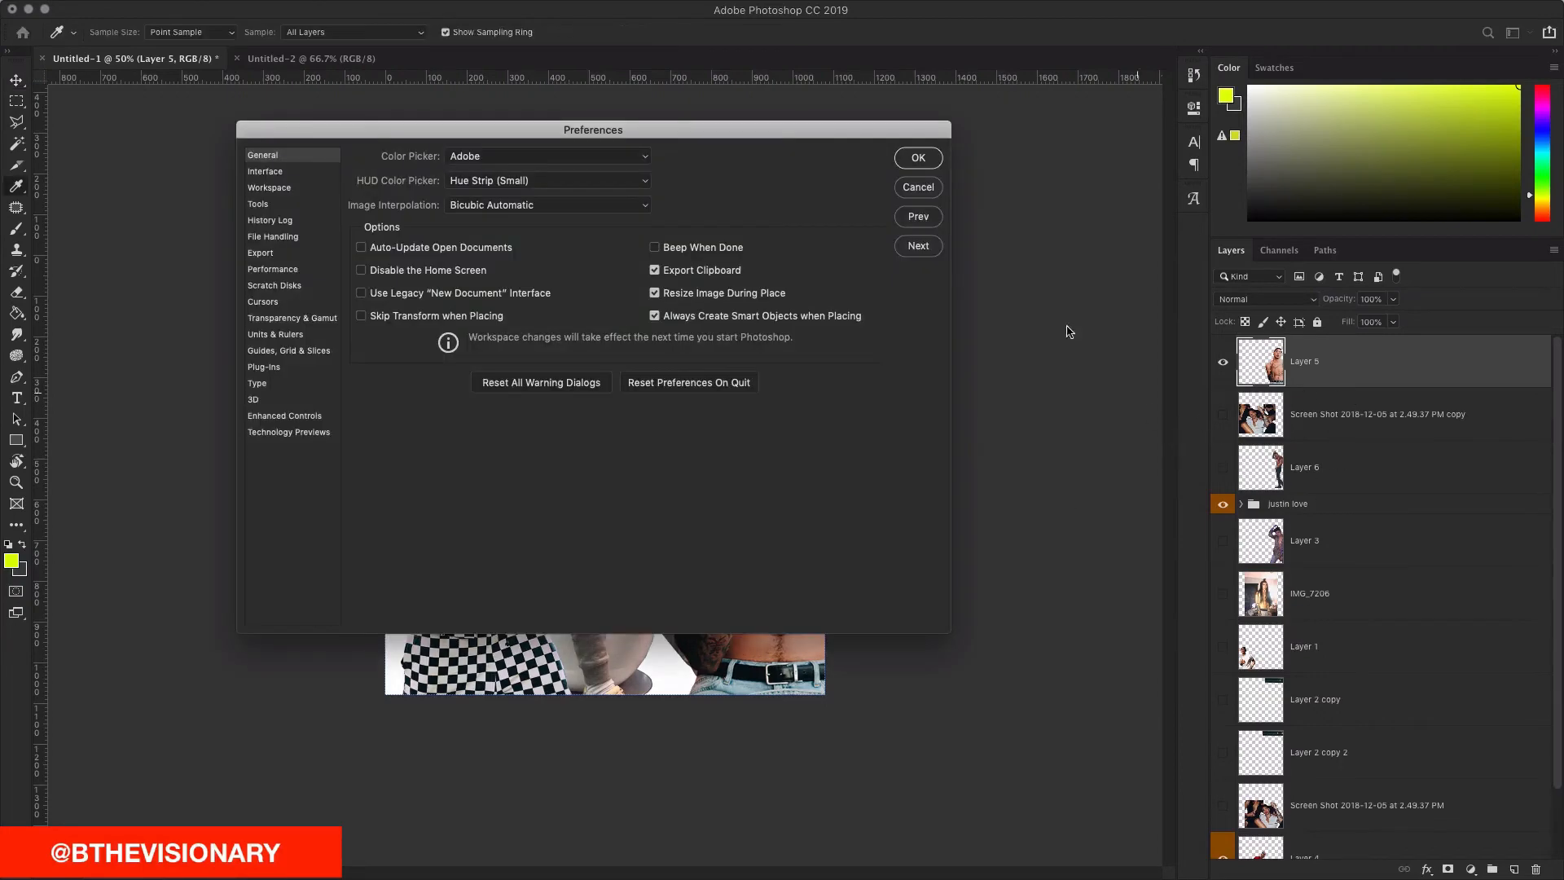
{"action": "left_click", "coordinate": [928, 186]}
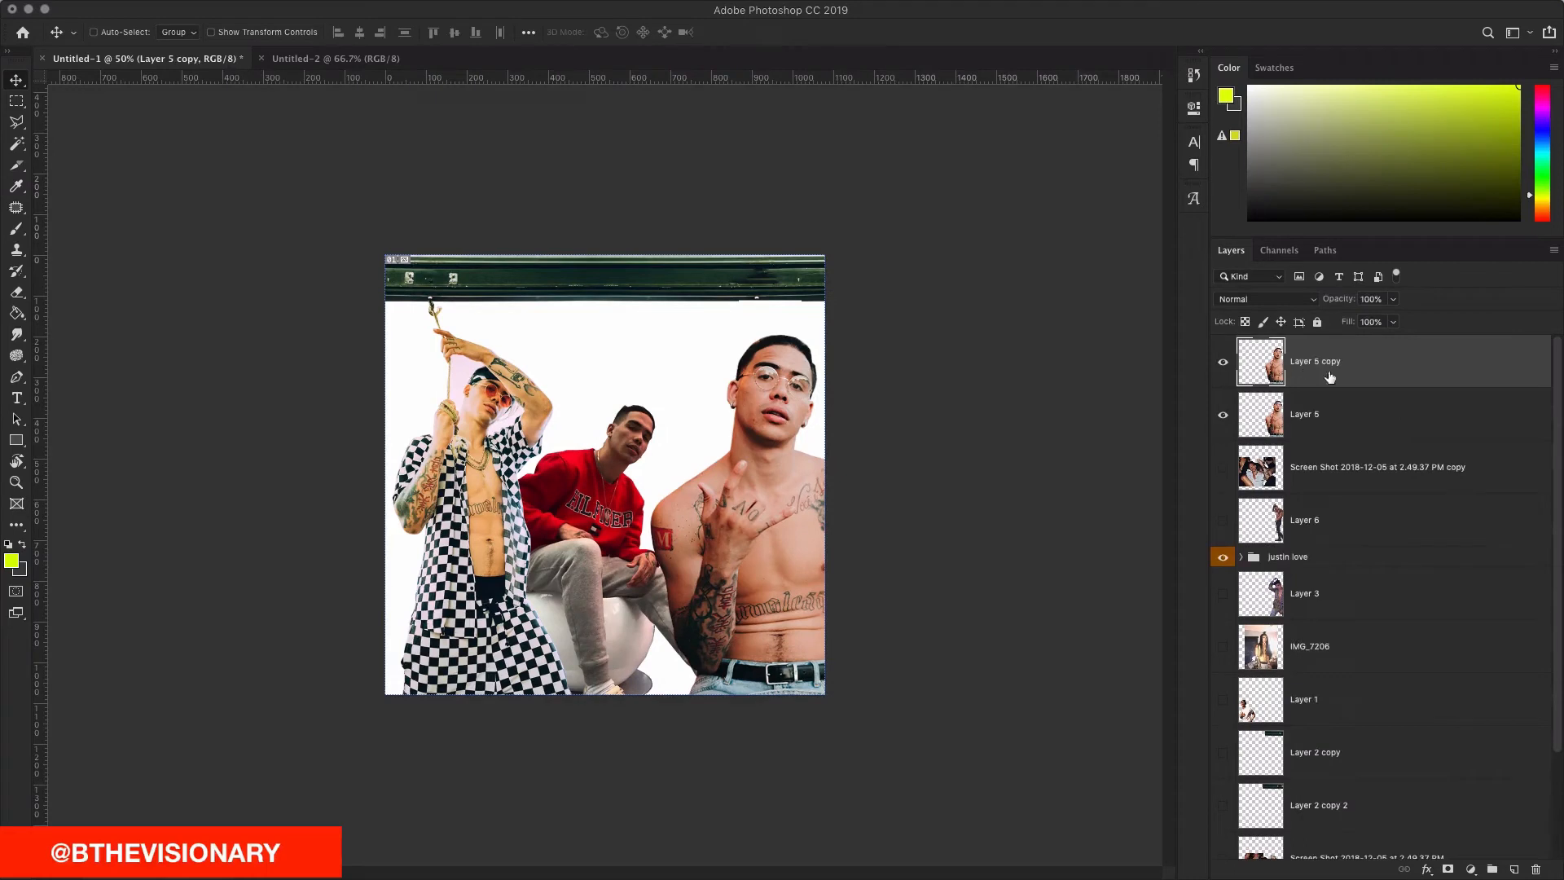
{"action": "left_click_drag", "start_coordinate": [1314, 371], "coordinate": [1393, 431]}
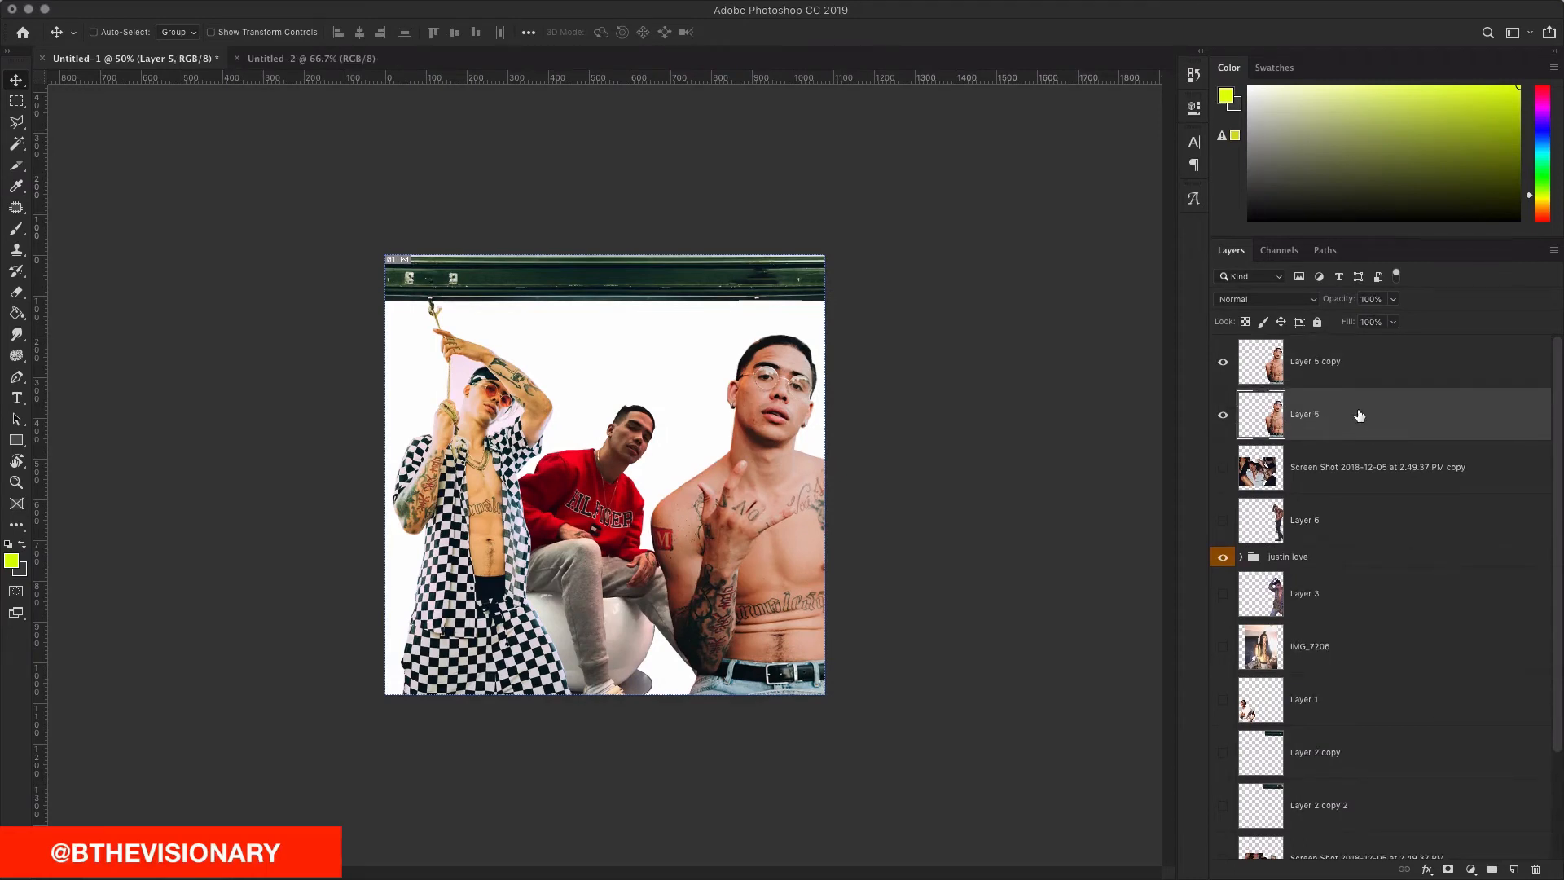
{"action": "double_click", "coordinate": [1359, 416]}
{"action": "left_click", "coordinate": [958, 347]}
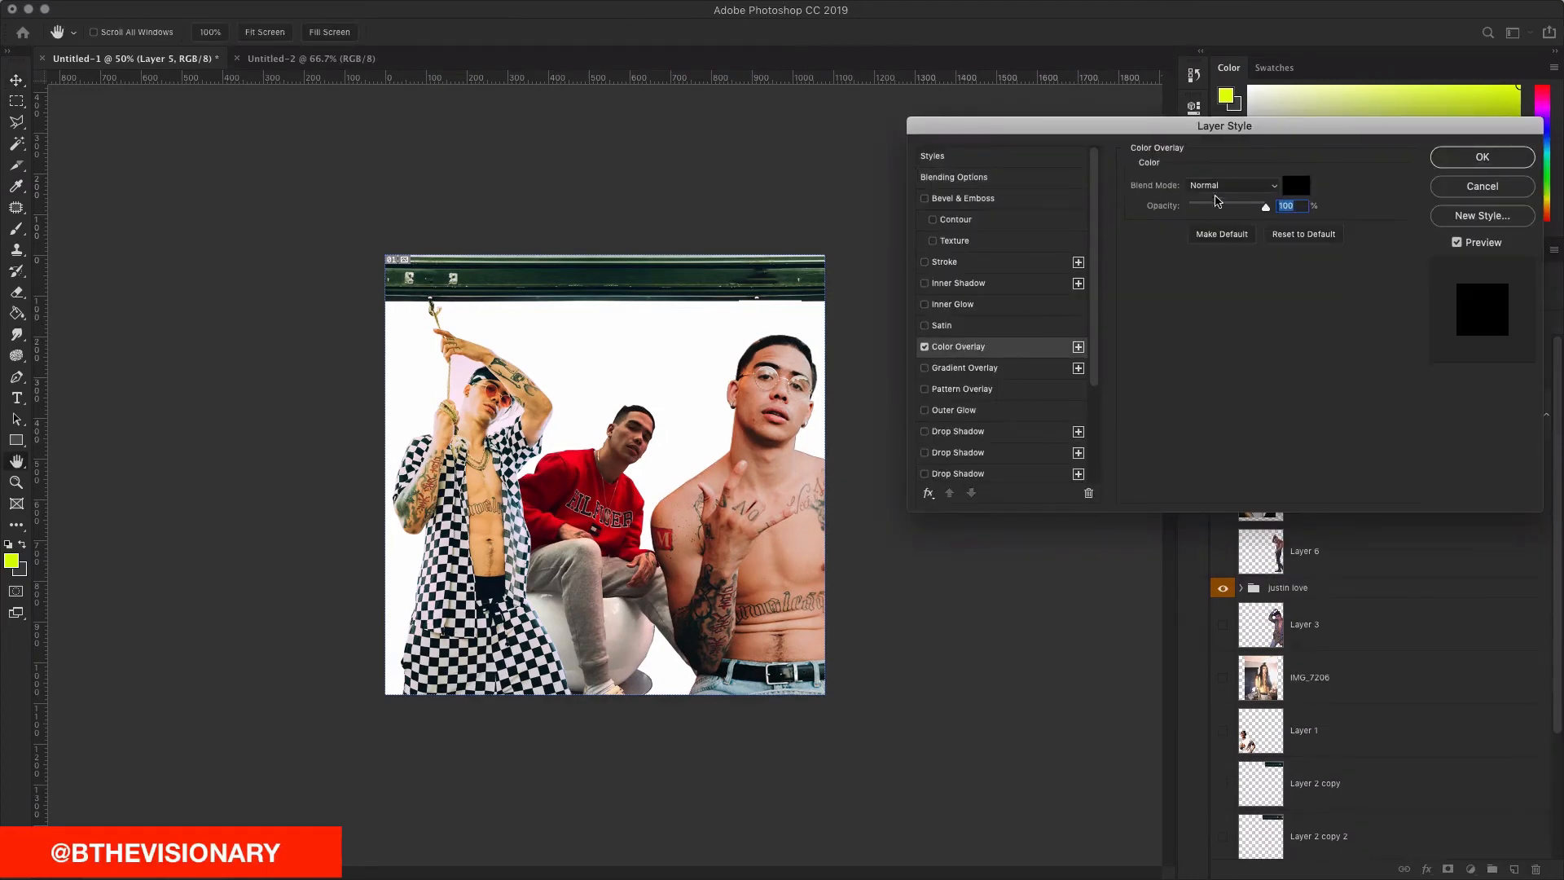
{"action": "left_click", "coordinate": [1289, 186]}
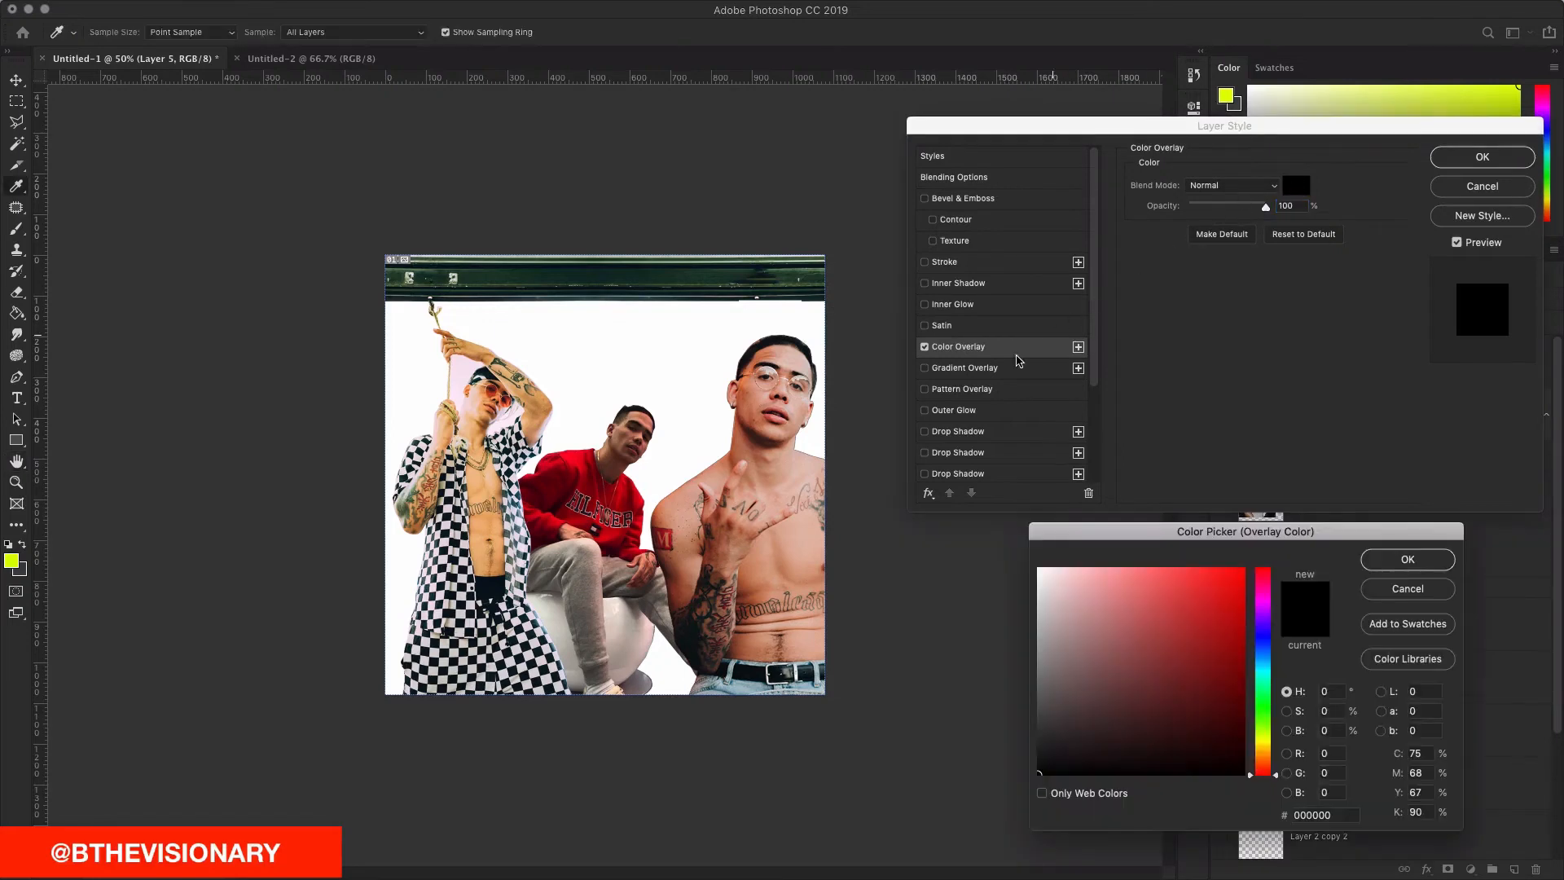
{"action": "left_click", "coordinate": [1418, 593]}
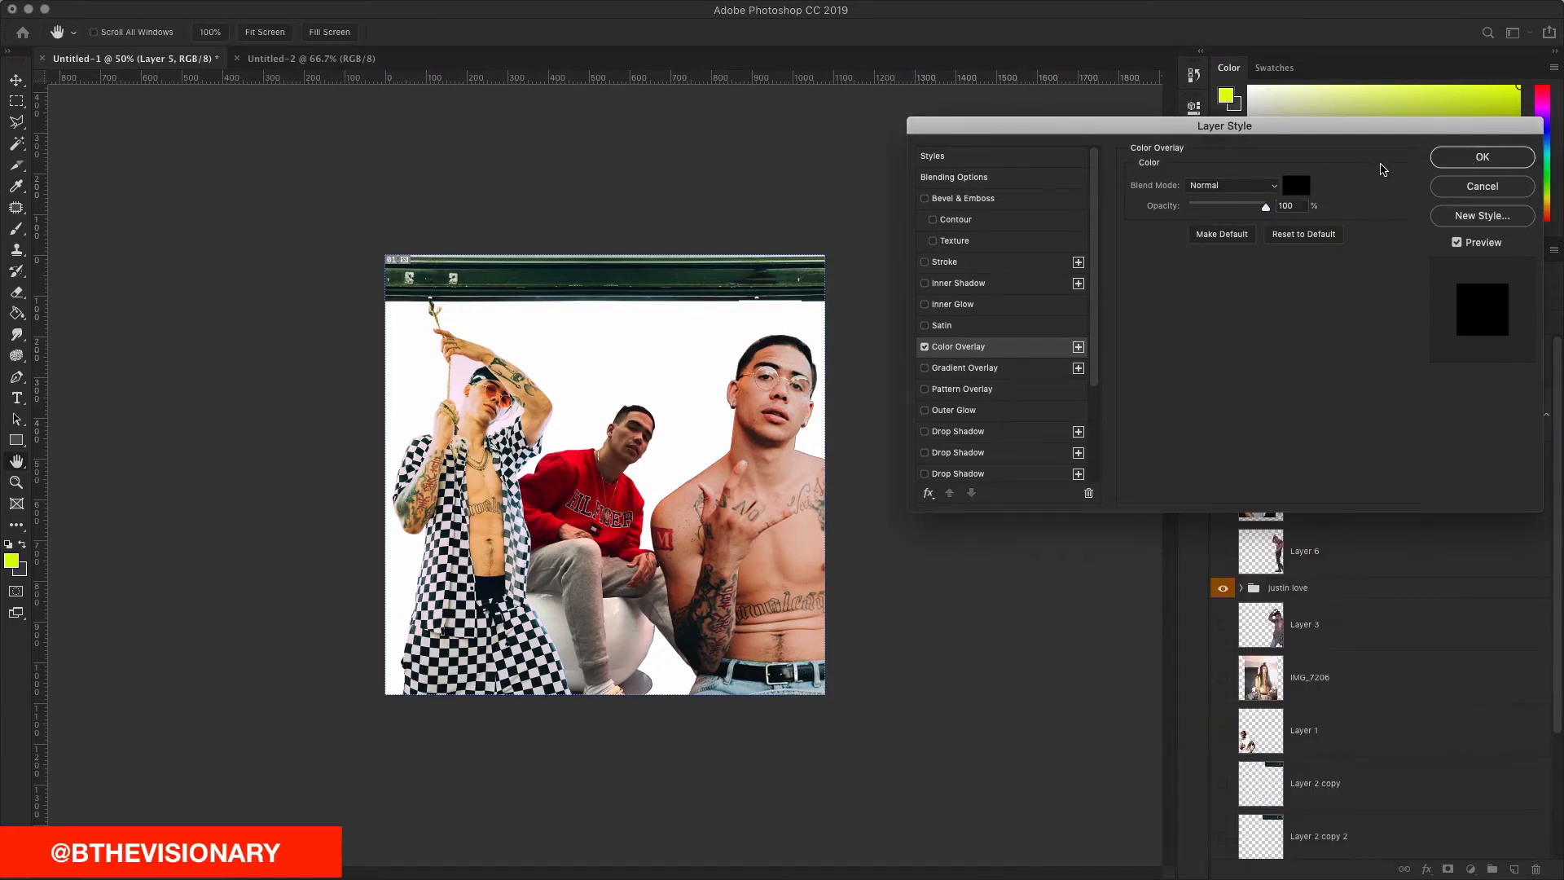
{"action": "left_click", "coordinate": [1481, 159]}
Step: Cancel the 110% enlargement of the black outline and reopen its Color Overlay settings
{"action": "key", "text": "super+t"}
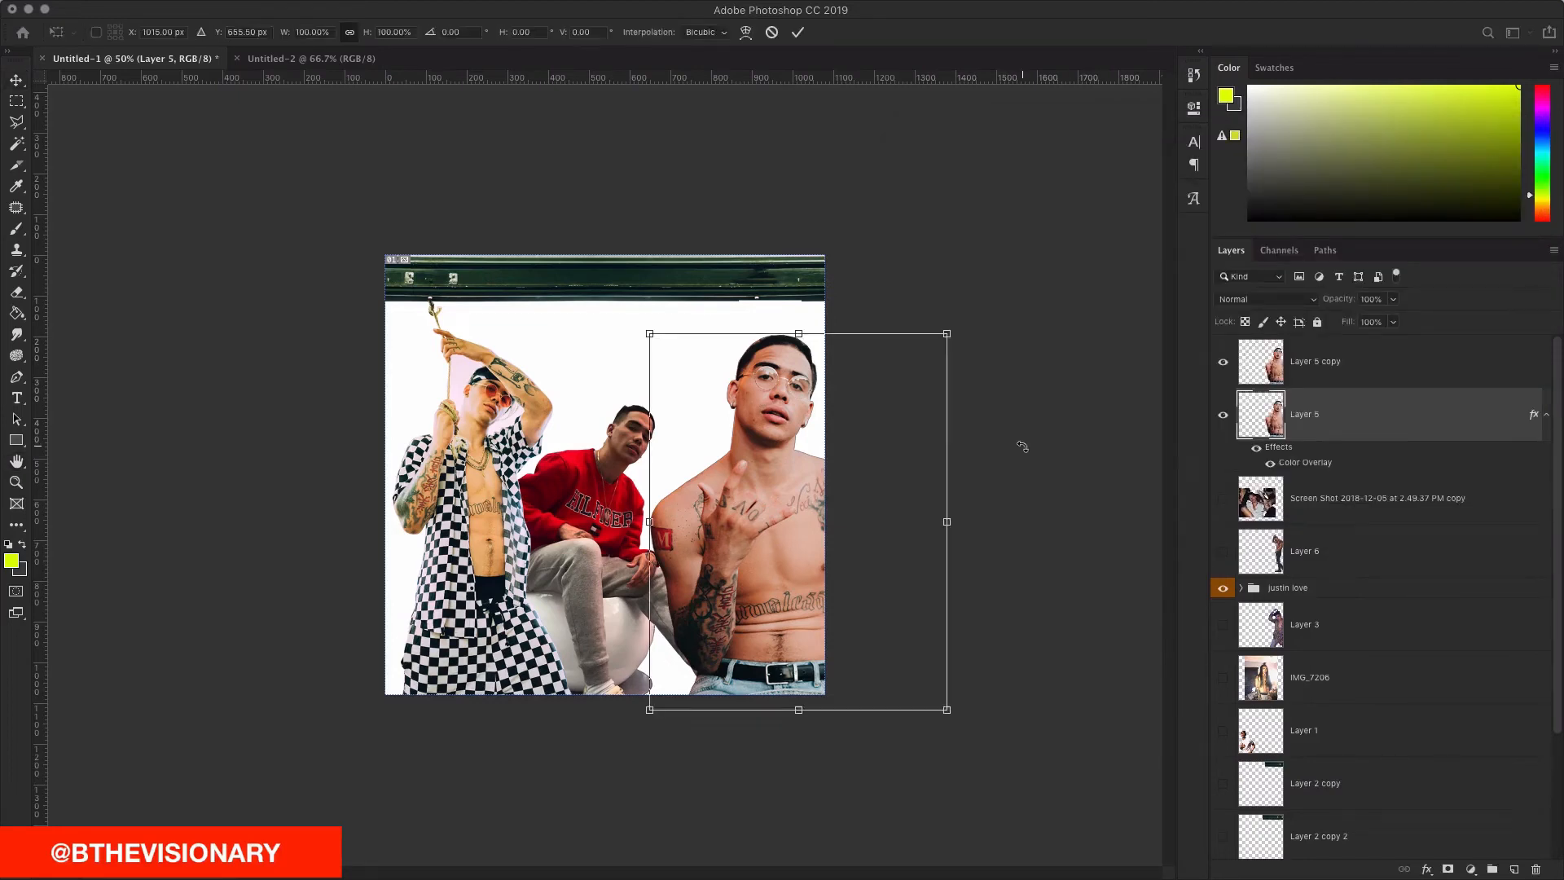
{"action": "left_click_drag", "start_coordinate": [949, 334], "coordinate": [963, 327]}
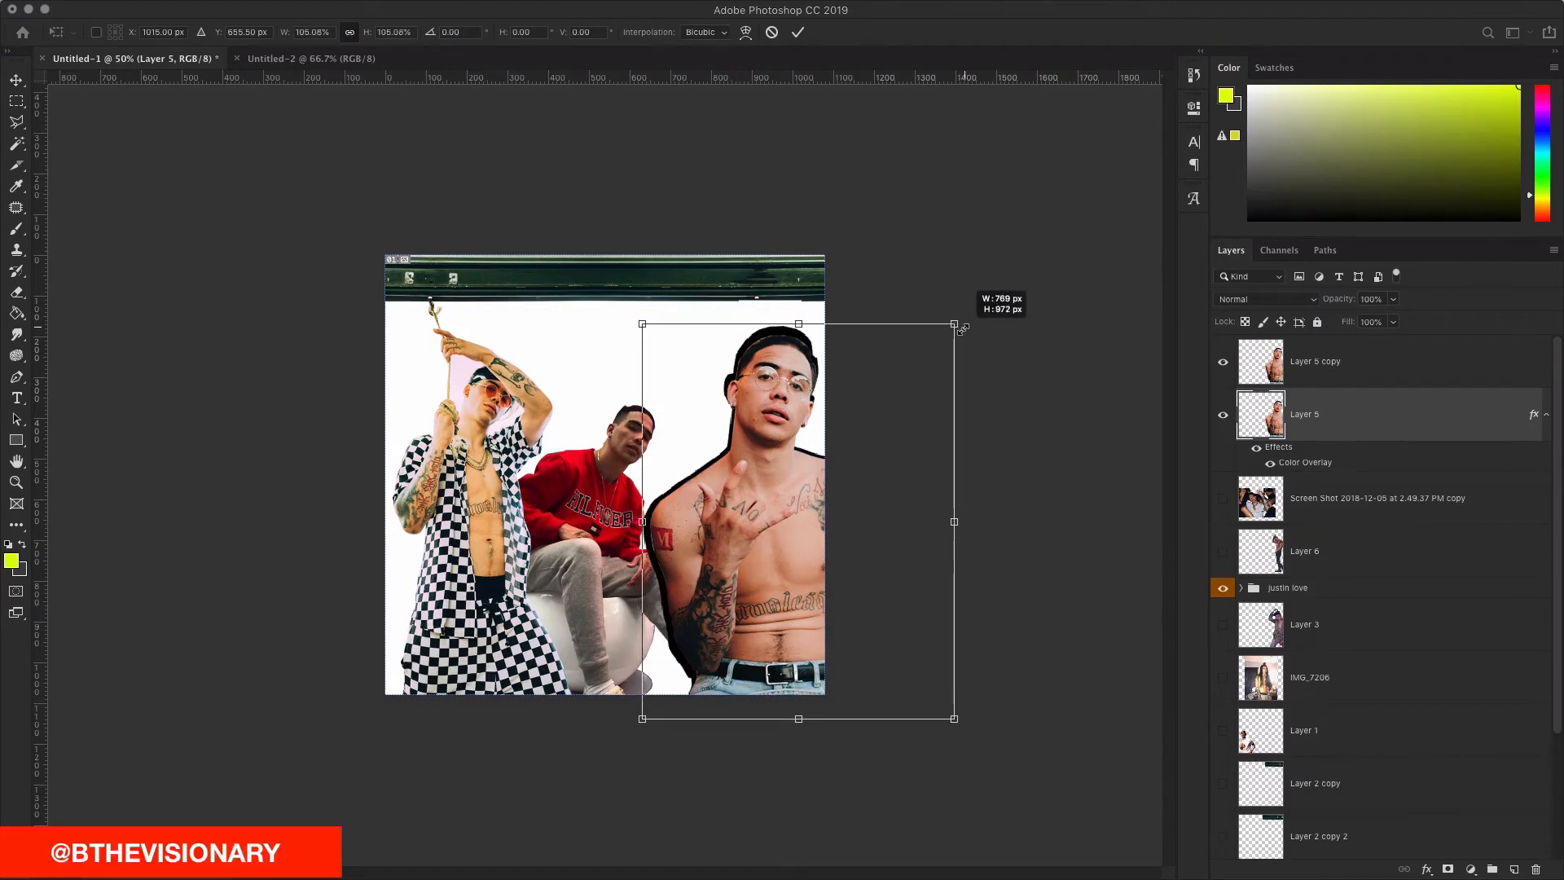
{"action": "left_click", "coordinate": [772, 32]}
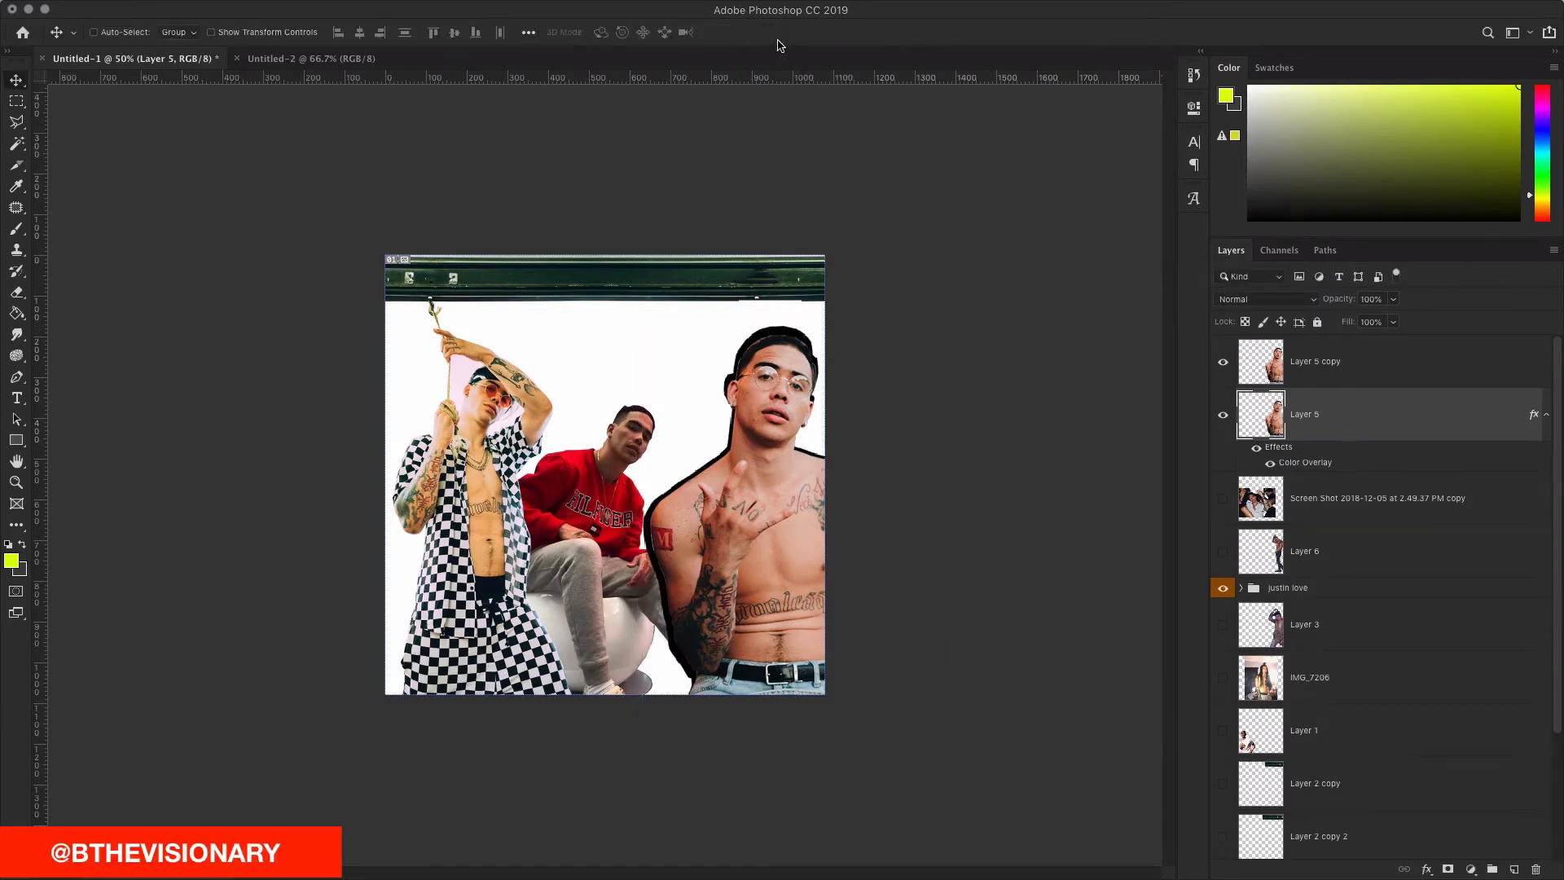
{"action": "double_click", "coordinate": [1307, 462]}
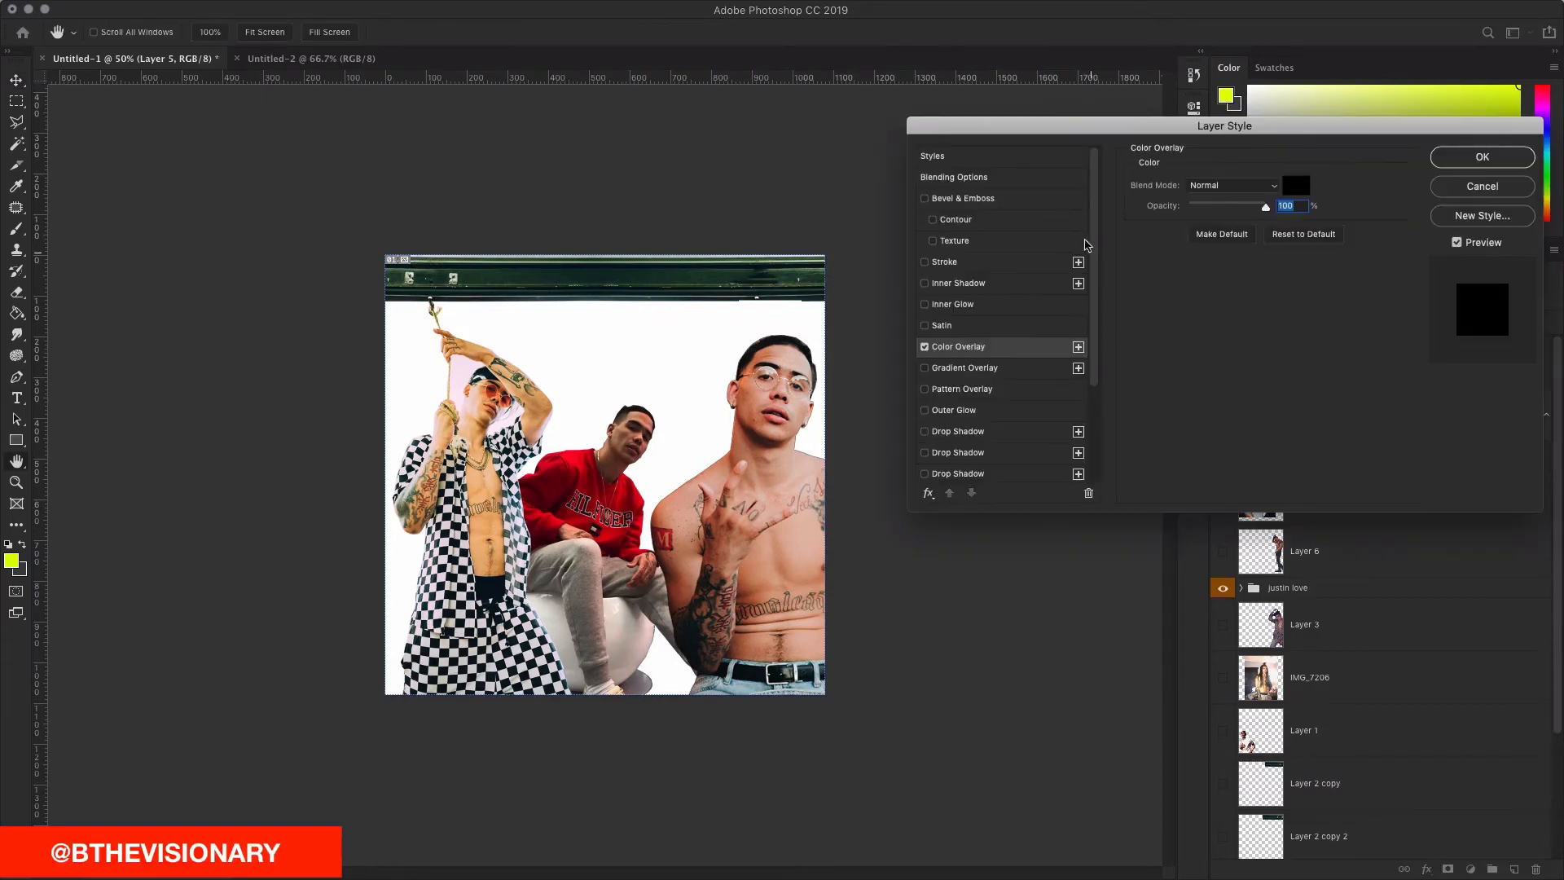
Step: Change Layer 5's Color Overlay from black to white
{"action": "left_click", "coordinate": [1286, 182]}
{"action": "left_click_drag", "start_coordinate": [1071, 576], "coordinate": [1010, 529]}
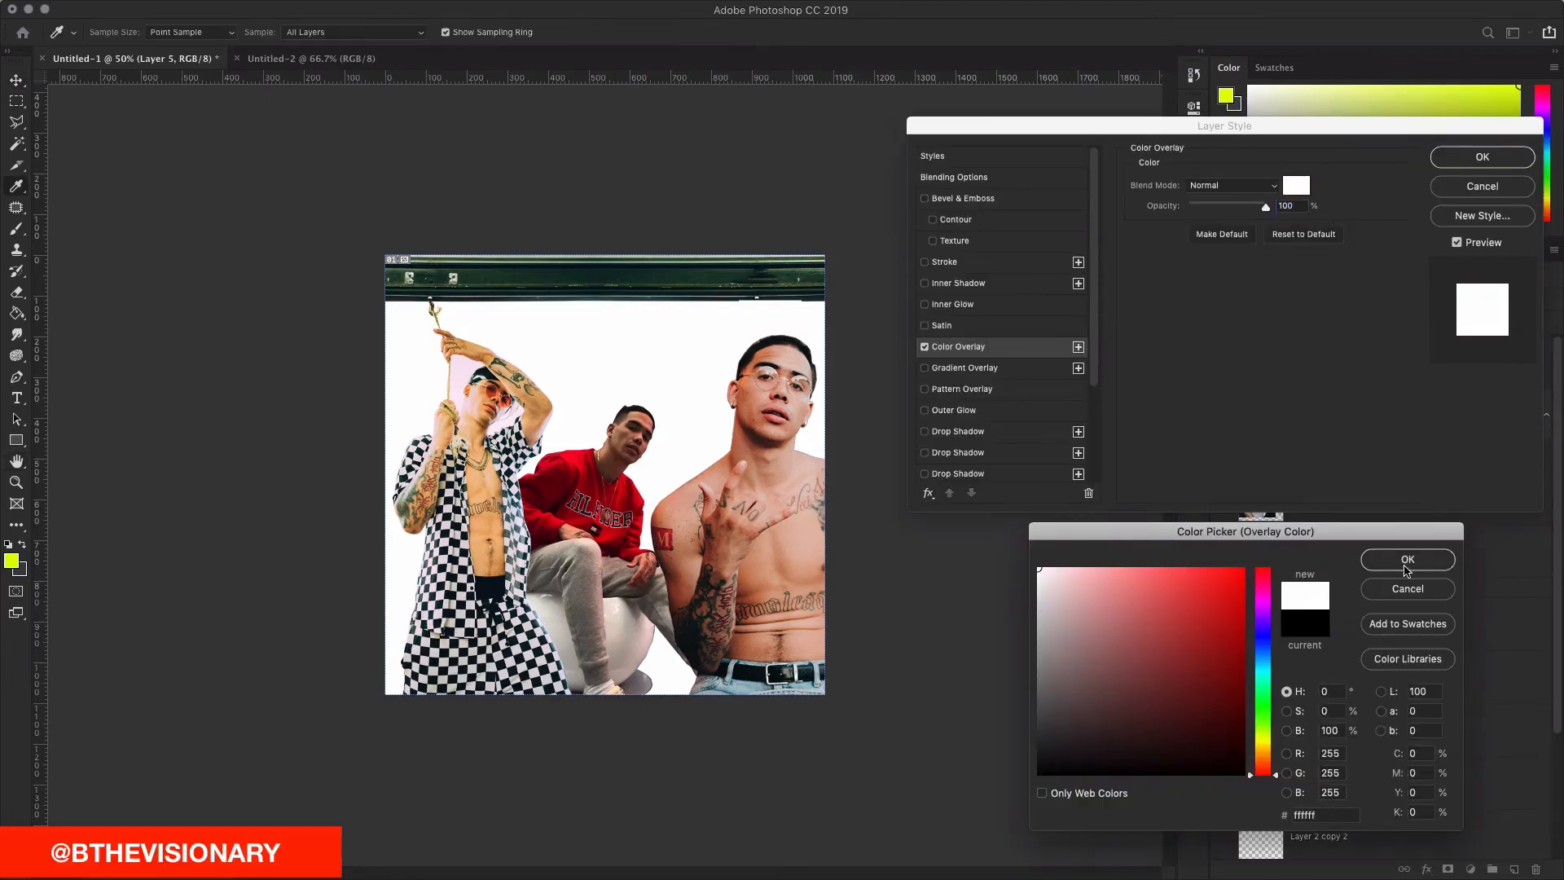
{"action": "left_click", "coordinate": [1404, 562]}
{"action": "left_click", "coordinate": [1480, 157]}
Step: Add a new layer above Background and fill it with yellow-green
{"action": "scroll", "coordinate": [1384, 530], "scroll_direction": "down", "scroll_amount": 3}
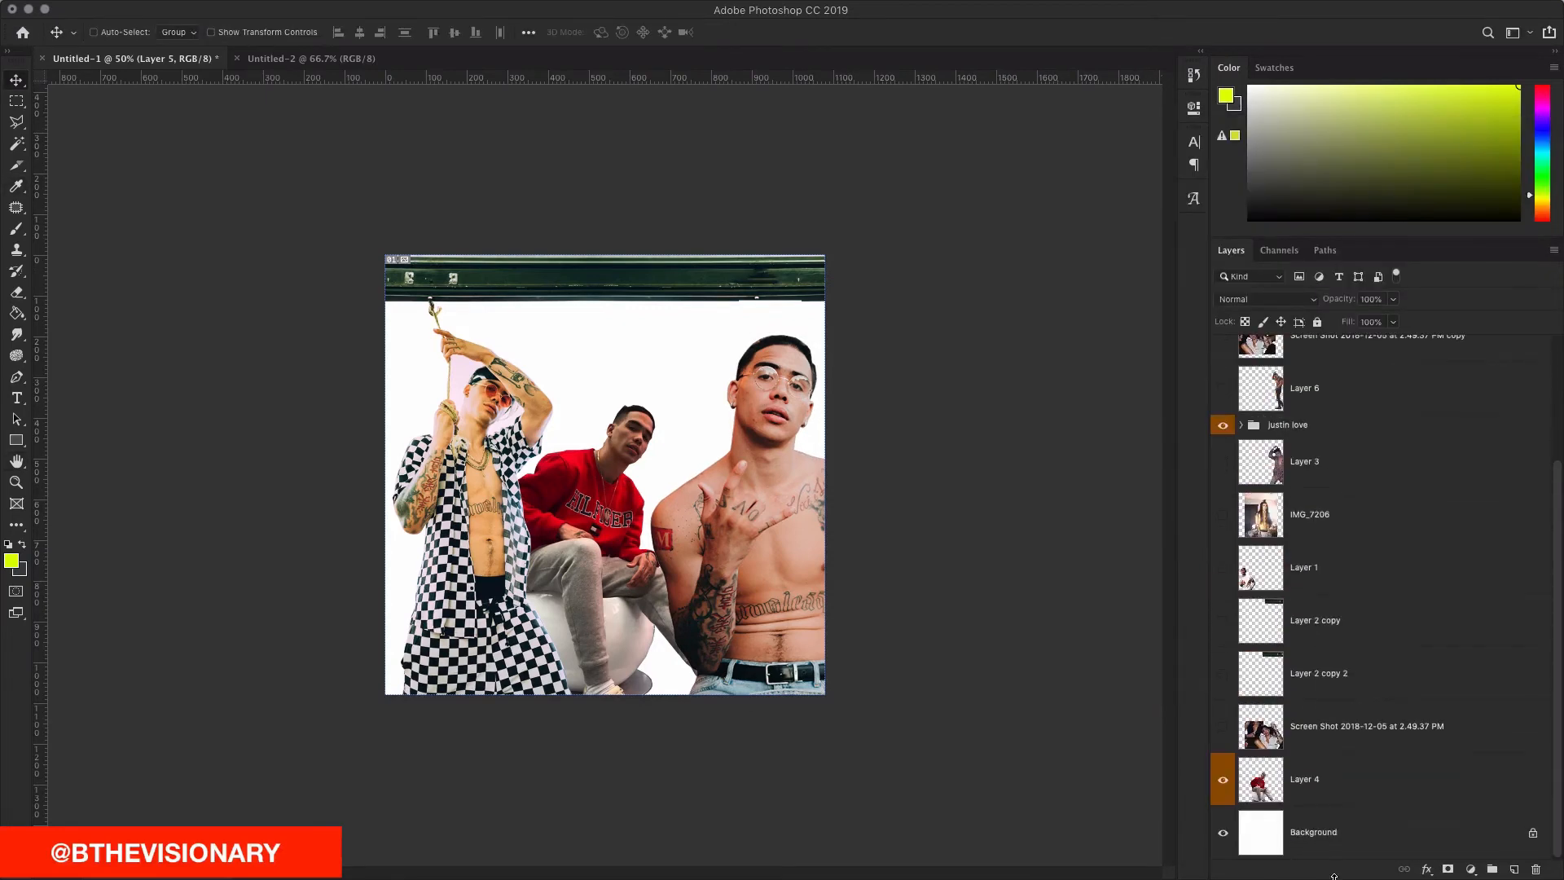
{"action": "left_click", "coordinate": [1357, 847]}
{"action": "left_click", "coordinate": [1514, 870]}
{"action": "key", "text": "g"}
{"action": "left_click", "coordinate": [586, 407]}
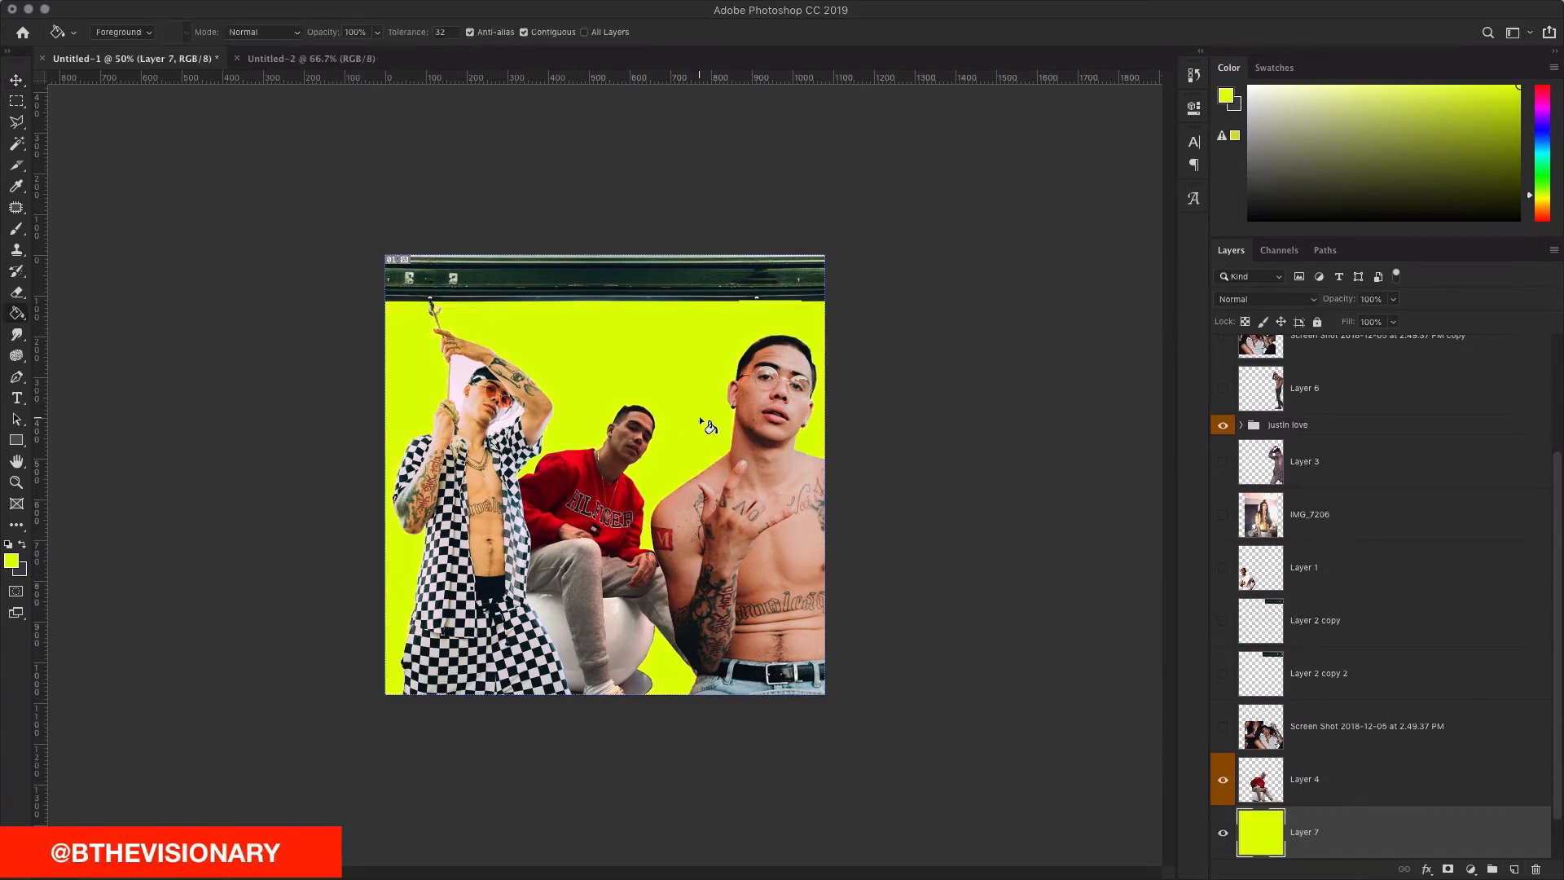
Step: Reselect the white outline Layer 5, check its layer style, and begin transforming it
{"action": "scroll", "coordinate": [1365, 457], "scroll_direction": "up", "scroll_amount": 3}
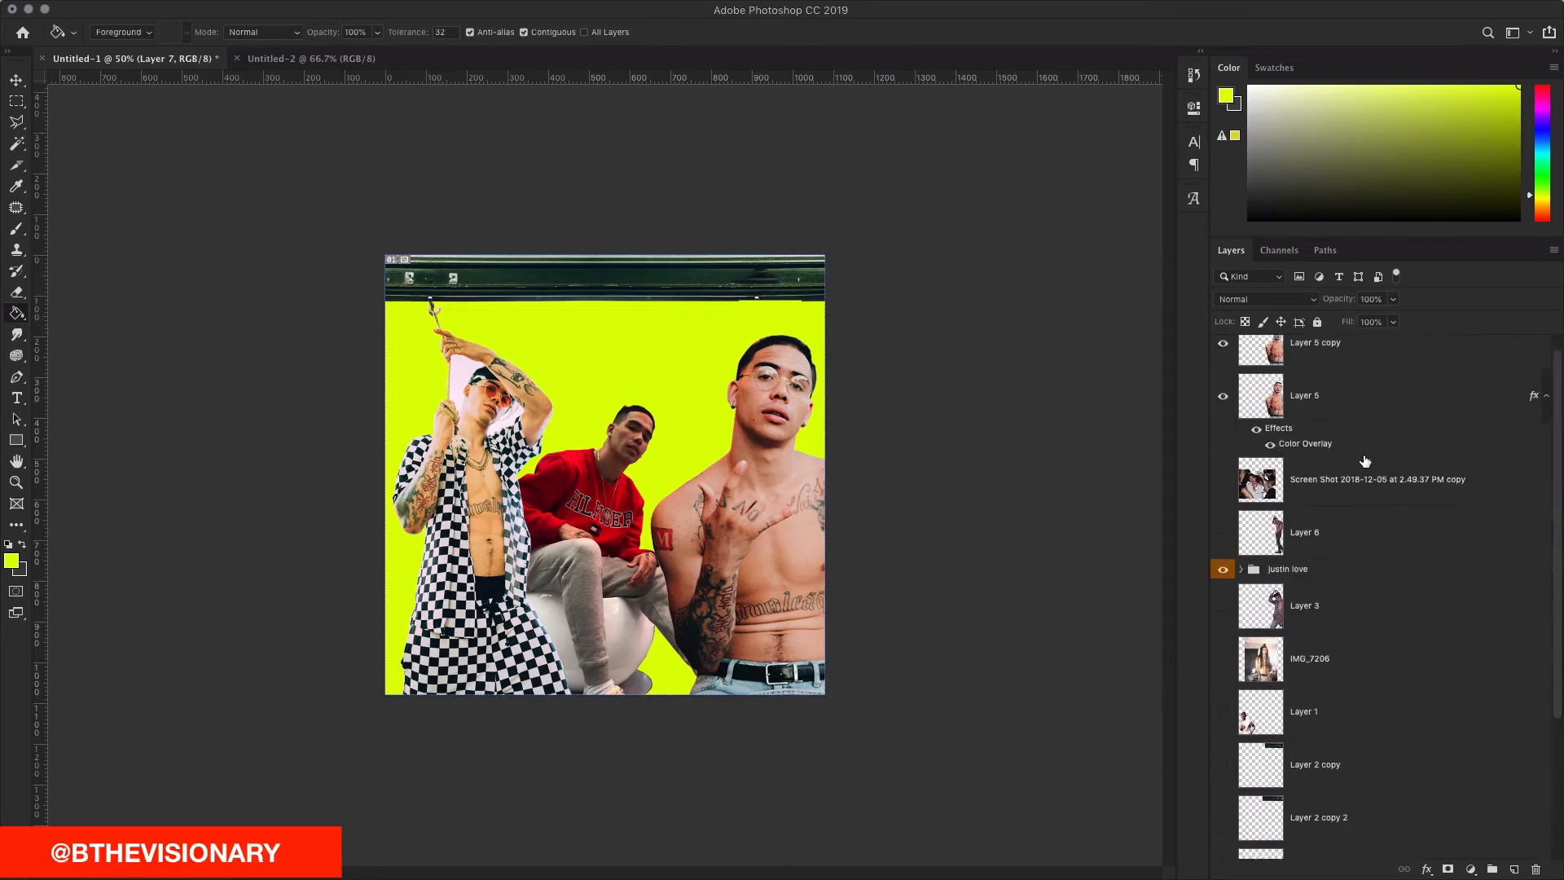
{"action": "left_click", "coordinate": [1360, 431]}
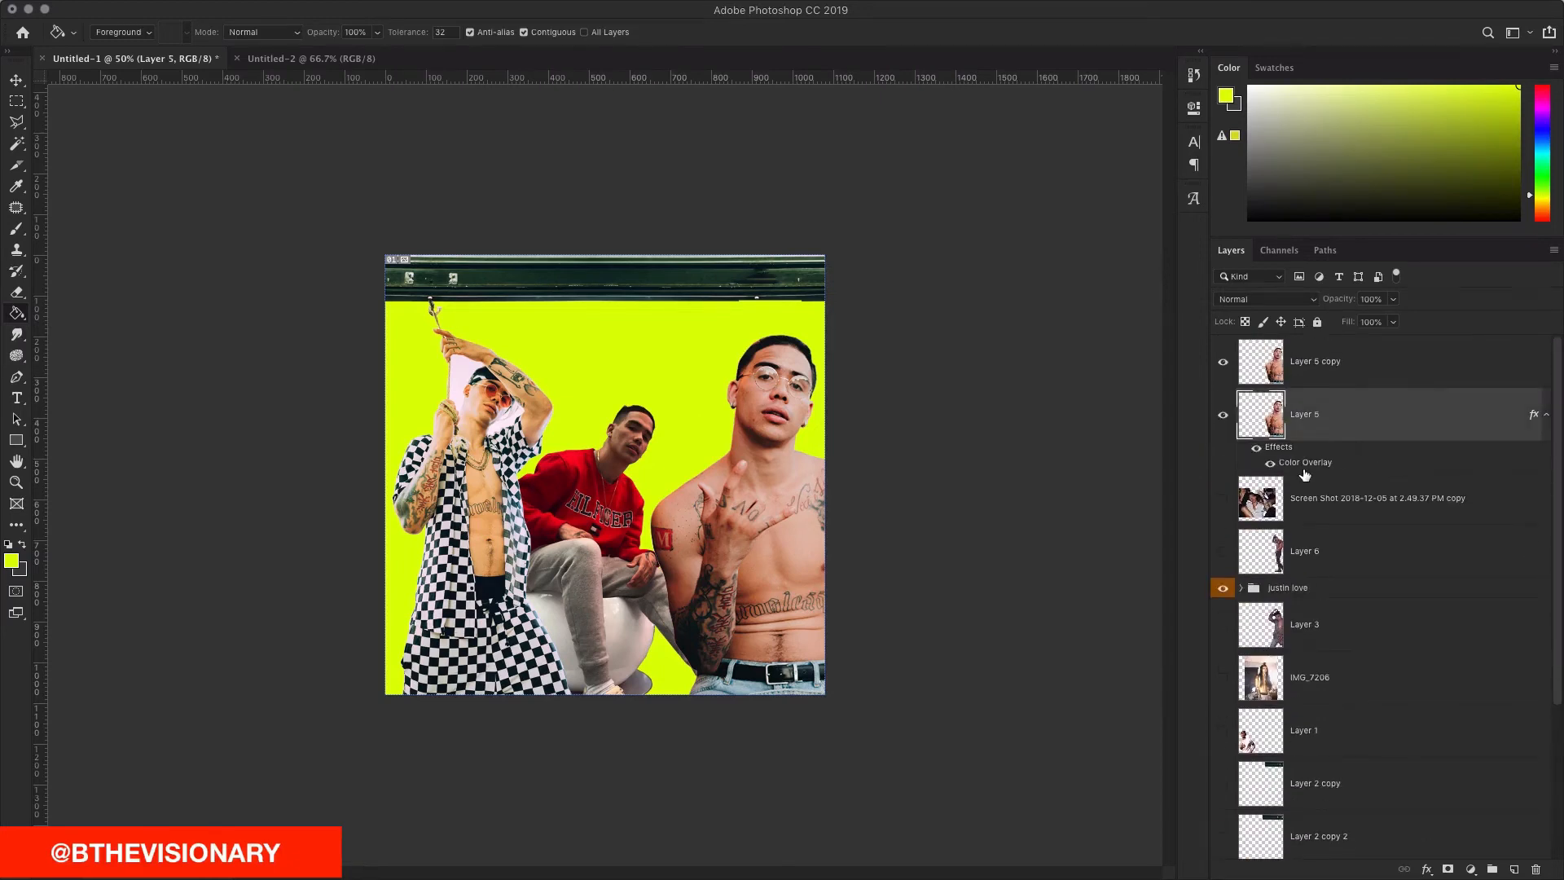
{"action": "double_click", "coordinate": [1305, 470]}
{"action": "left_click", "coordinate": [1473, 159]}
{"action": "key", "text": "super+t"}
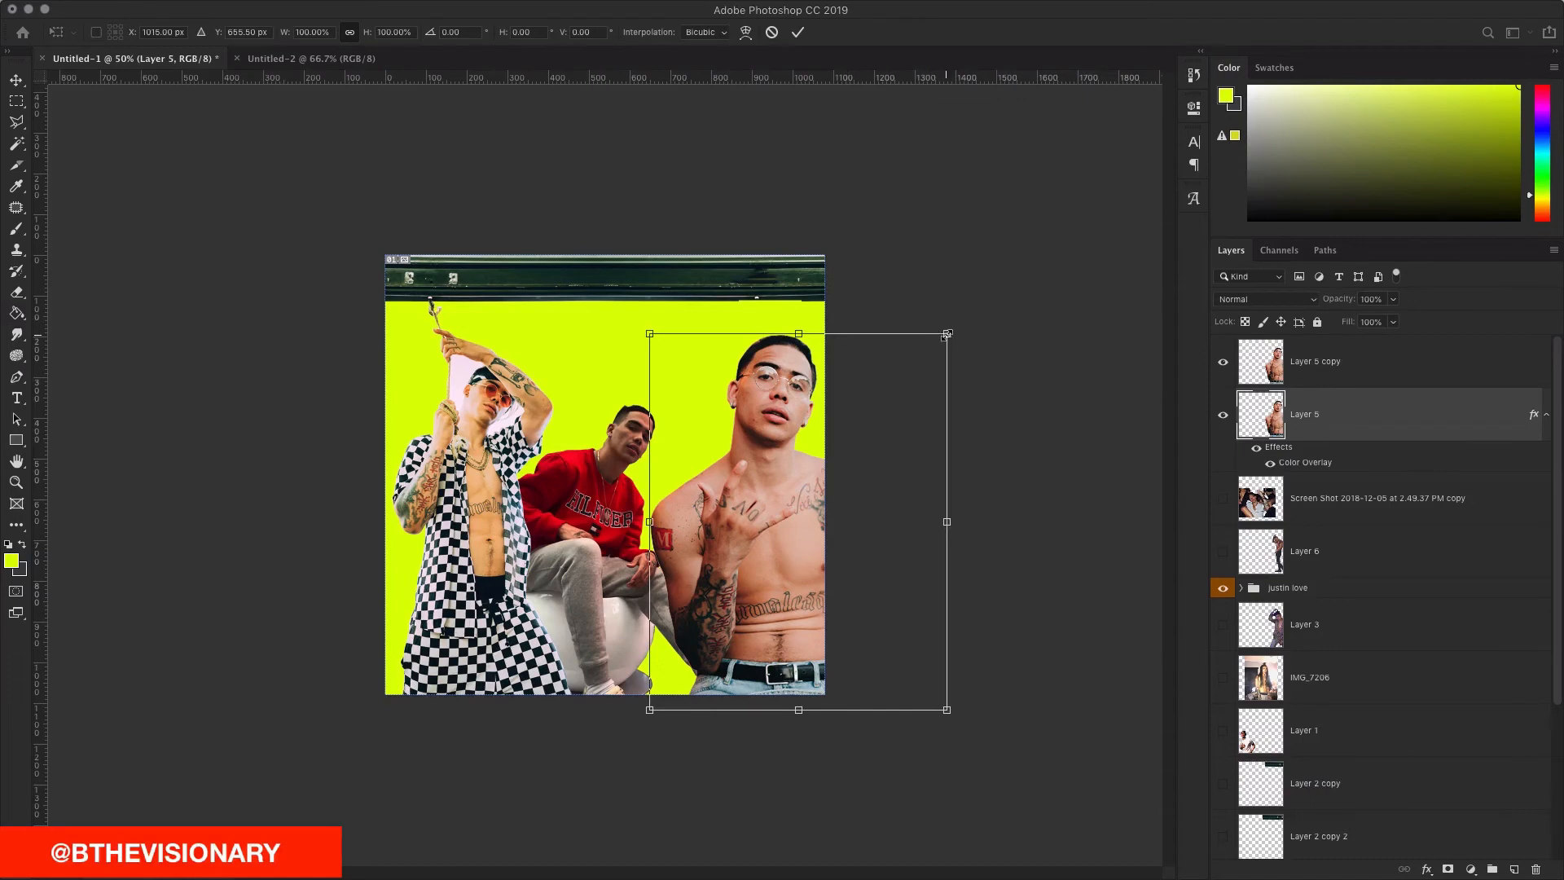
Step: Enlarge the white silhouette to about 106% and begin nudging it into place
{"action": "mouse_move", "coordinate": [947, 334]}
{"action": "left_mouse_down"}
{"action": "mouse_move", "coordinate": [1000, 284]}
{"action": "mouse_move", "coordinate": [971, 335]}
{"action": "left_mouse_up"}
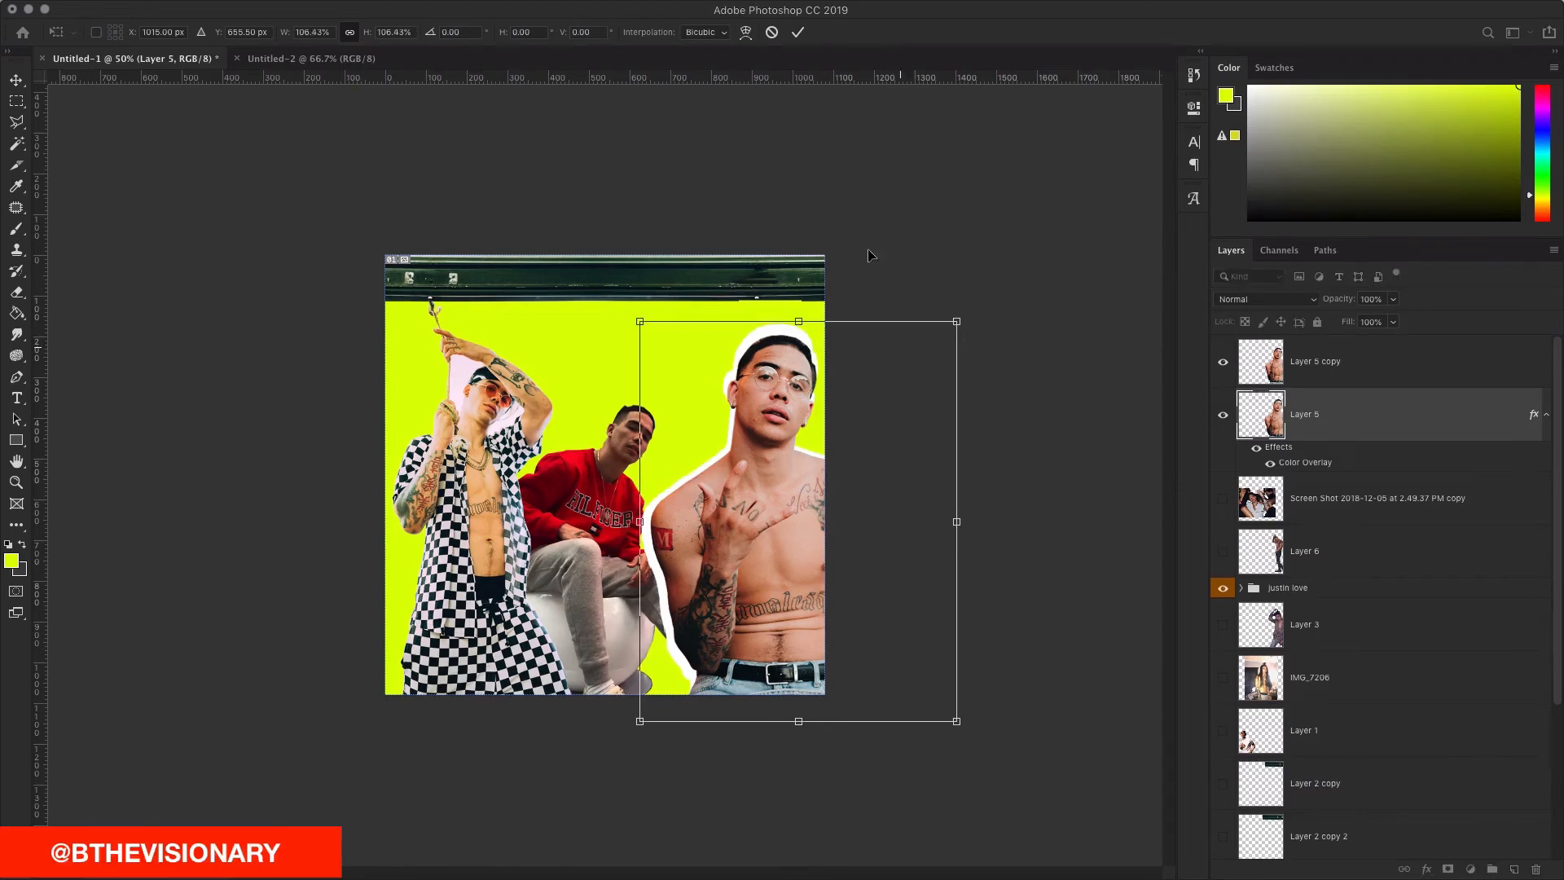
{"action": "left_click", "coordinate": [799, 32]}
{"action": "key", "text": "v"}
{"action": "key", "text": "shift+Left"}
{"action": "key", "text": "shift+Left"}
{"action": "key", "text": "shift+Left"}
{"action": "key", "text": "shift+Down"}
{"action": "key", "text": "shift+Down"}
{"action": "key", "text": "shift+Up"}
{"action": "key", "text": "shift+Right"}
{"action": "key", "text": "shift+Right"}
{"action": "key", "text": "shift+Right"}
{"action": "key", "text": "shift+Right"}
{"action": "key", "text": "shift+Right"}
{"action": "key", "text": "shift+Left"}
{"action": "key", "text": "shift+Left"}
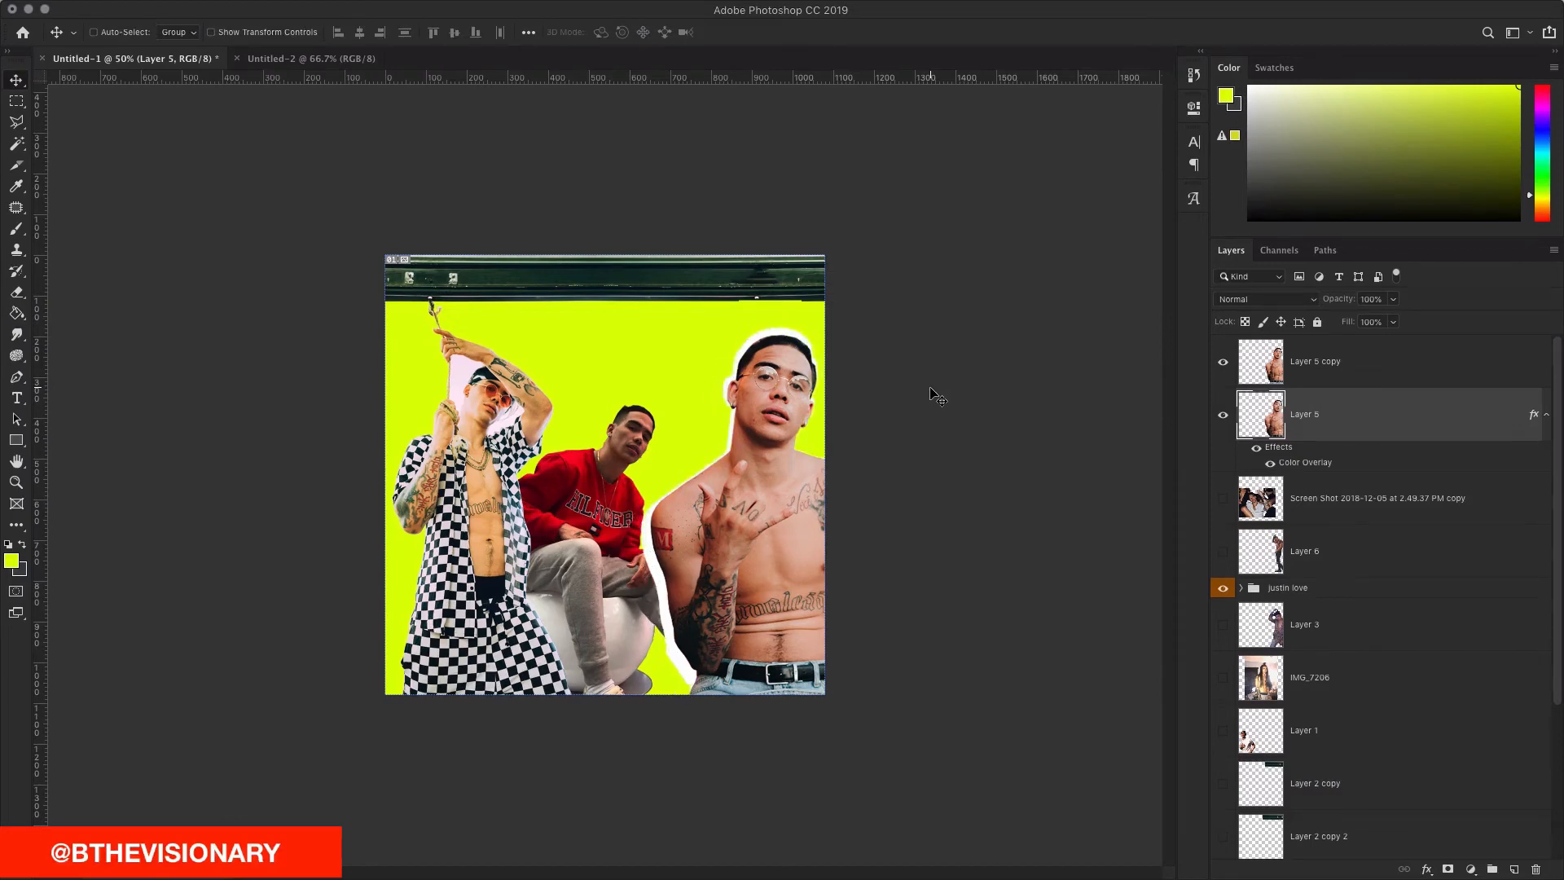
{"action": "key", "text": "Right"}
{"action": "key", "text": "Right"}
{"action": "key", "text": "Right"}
{"action": "key", "text": "Right"}
{"action": "key", "text": "Right"}
{"action": "key", "text": "Right"}
{"action": "key", "text": "Right"}
{"action": "key", "text": "Right"}
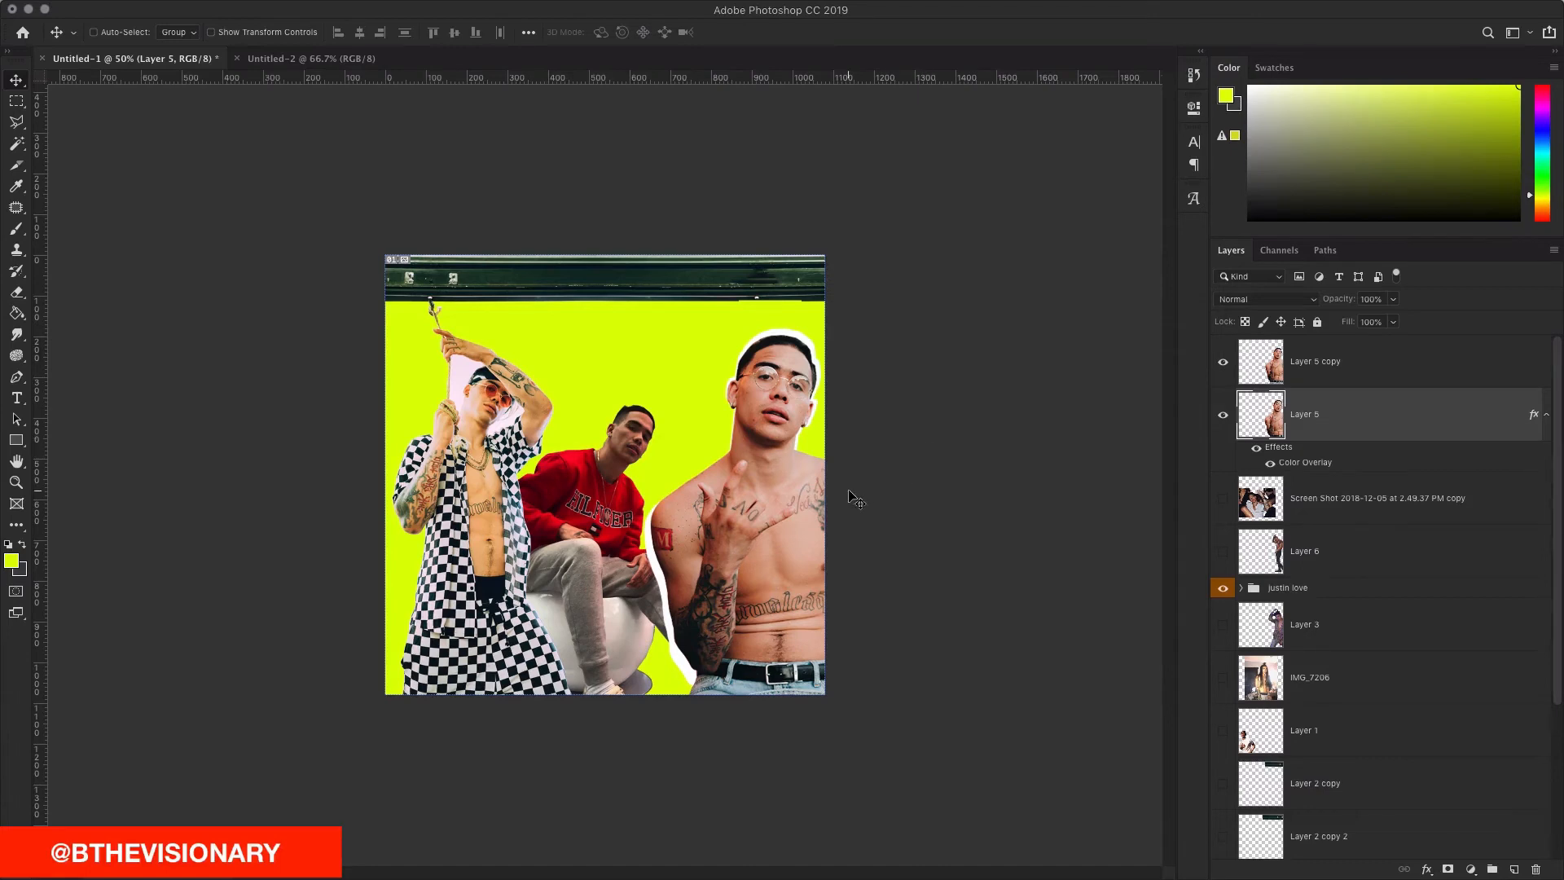
Step: Fine-tune the silhouette with Shift+arrow nudges until the white border is even
{"action": "key", "text": "shift+Up"}
{"action": "key", "text": "shift+Up"}
{"action": "key", "text": "shift+Down"}
{"action": "key", "text": "shift+Down"}
{"action": "key", "text": "shift+Left"}
{"action": "key", "text": "shift+Up"}
{"action": "key", "text": "shift+Left"}
{"action": "key", "text": "shift+Right"}
{"action": "key", "text": "shift+Right"}
{"action": "key", "text": "shift+Left"}
{"action": "key", "text": "shift+Down"}
{"action": "key", "text": "shift+Left"}
{"action": "key", "text": "shift+Down"}
{"action": "key", "text": "shift+Left"}
{"action": "key", "text": "shift+Right"}
{"action": "key", "text": "shift+Right"}
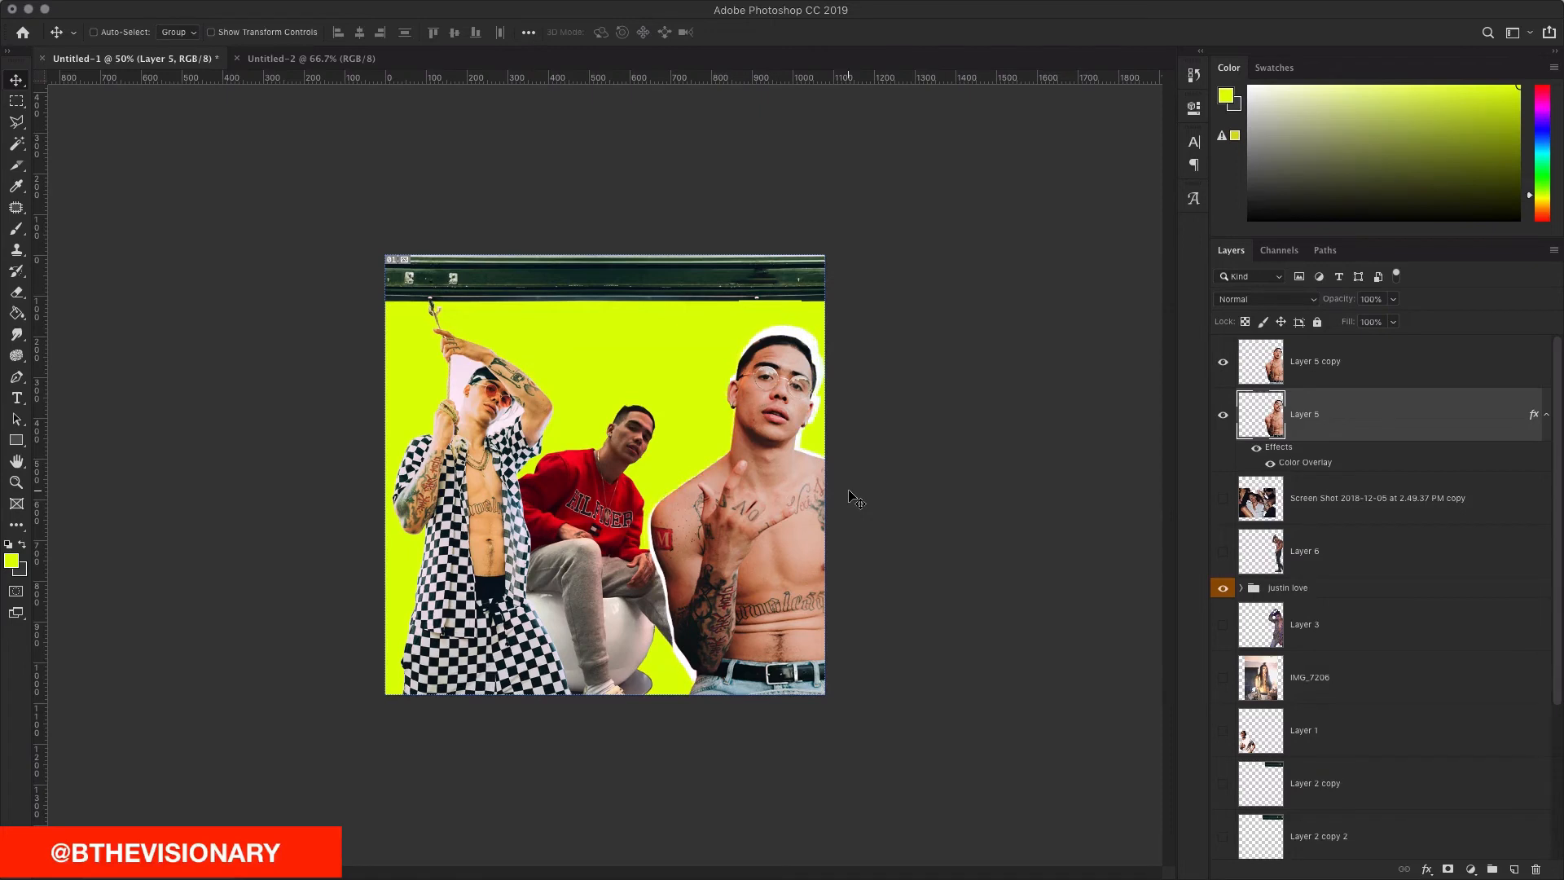
{"action": "key", "text": "shift+Left"}
{"action": "key", "text": "shift+Left"}
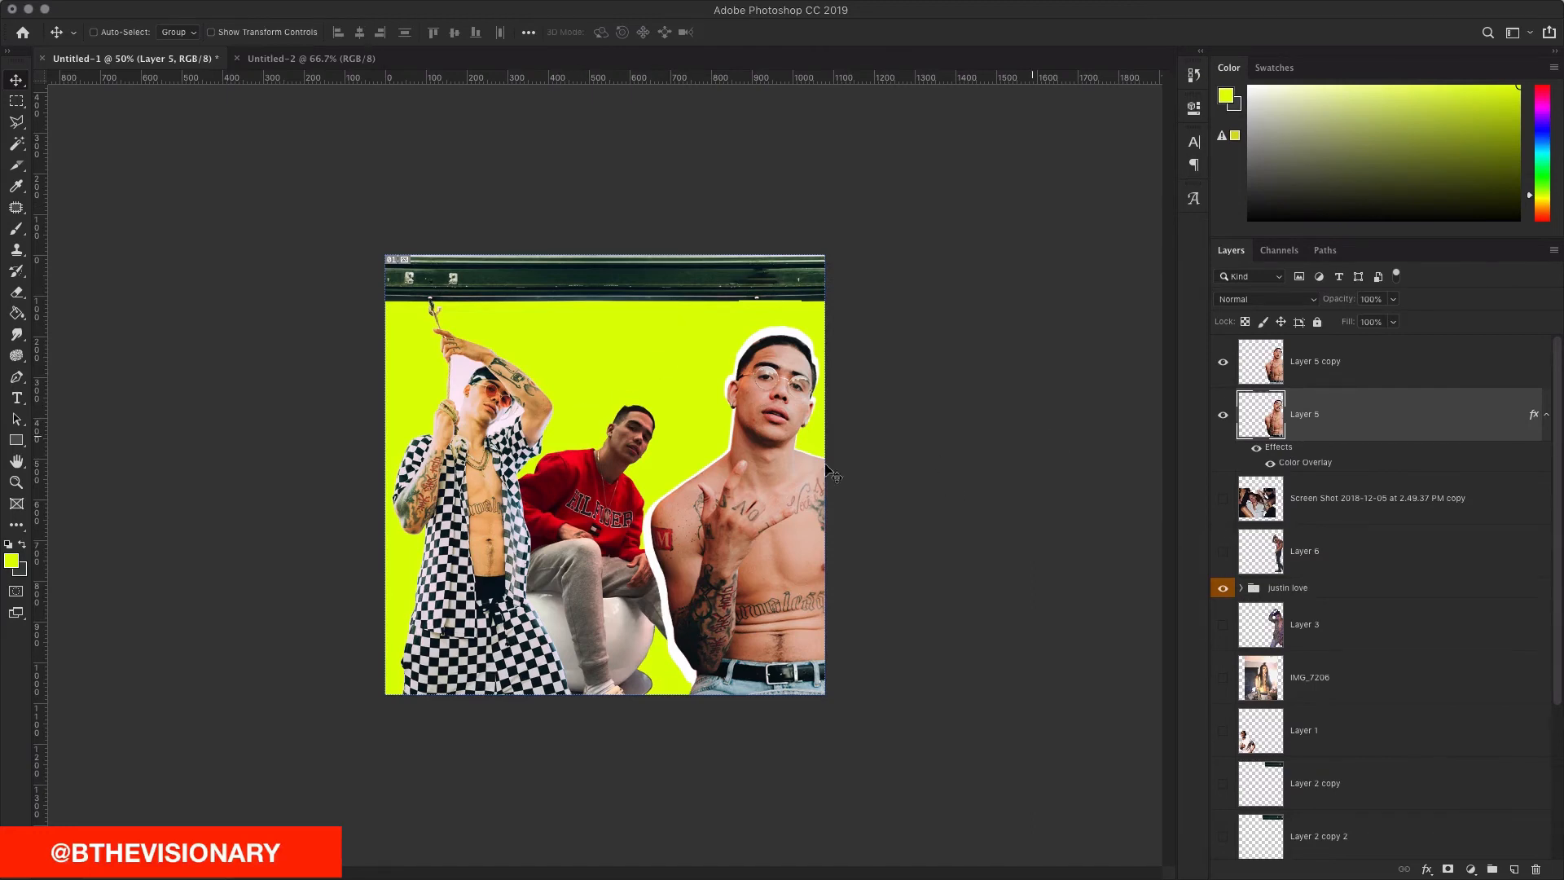
Step: Show the Screen Shot layer and move the white-shirt man up-left behind the figures
{"action": "scroll", "coordinate": [1308, 552], "scroll_direction": "down", "scroll_amount": 2}
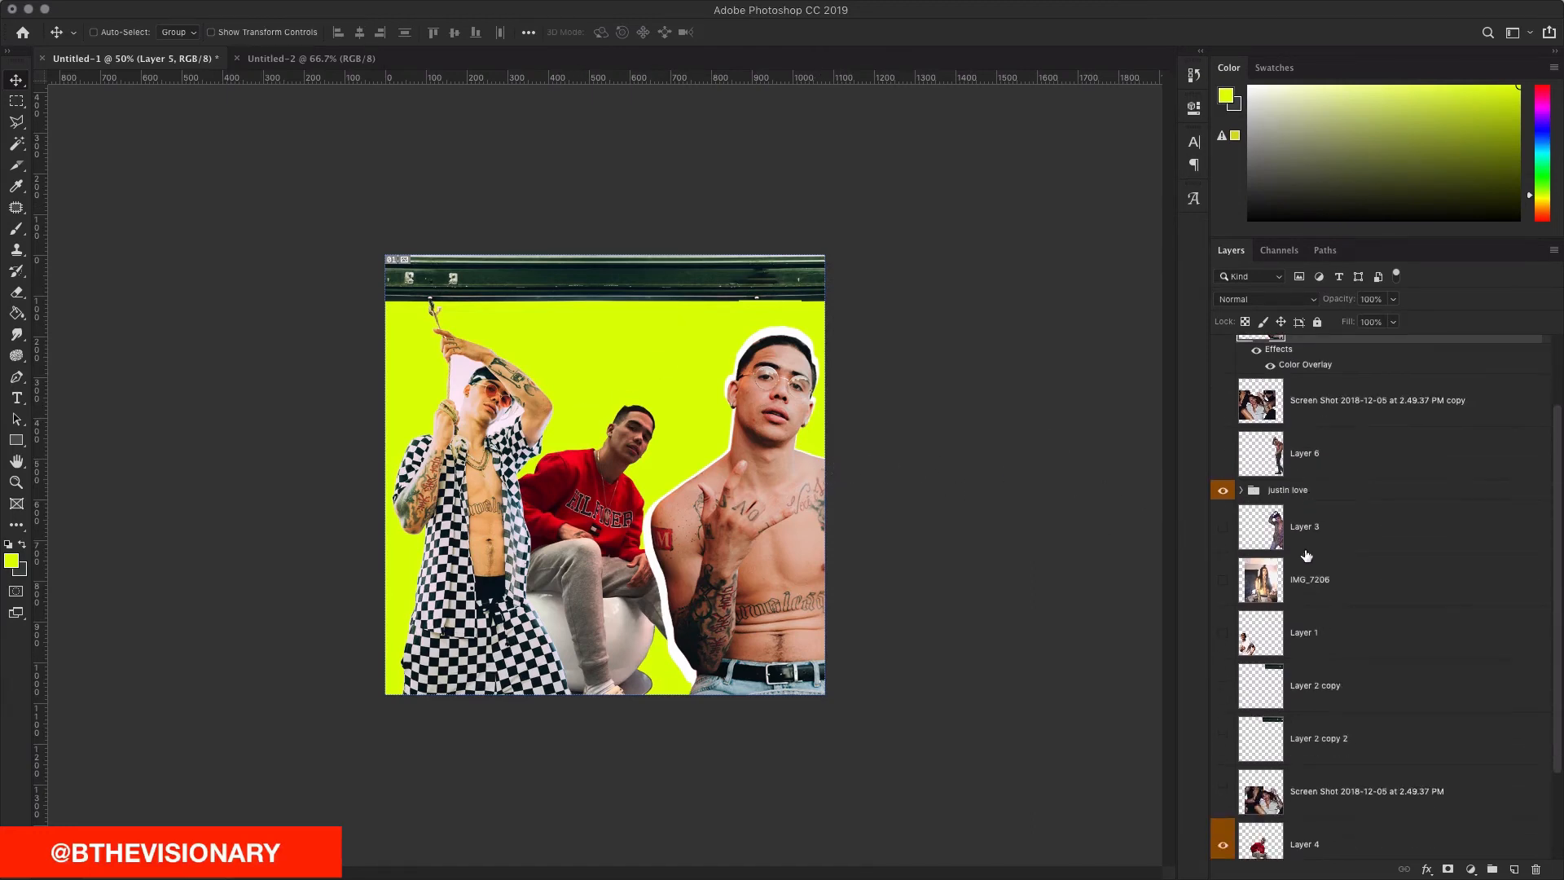
{"action": "scroll", "coordinate": [1287, 697], "scroll_direction": "down", "scroll_amount": 2}
{"action": "left_click", "coordinate": [1223, 673]}
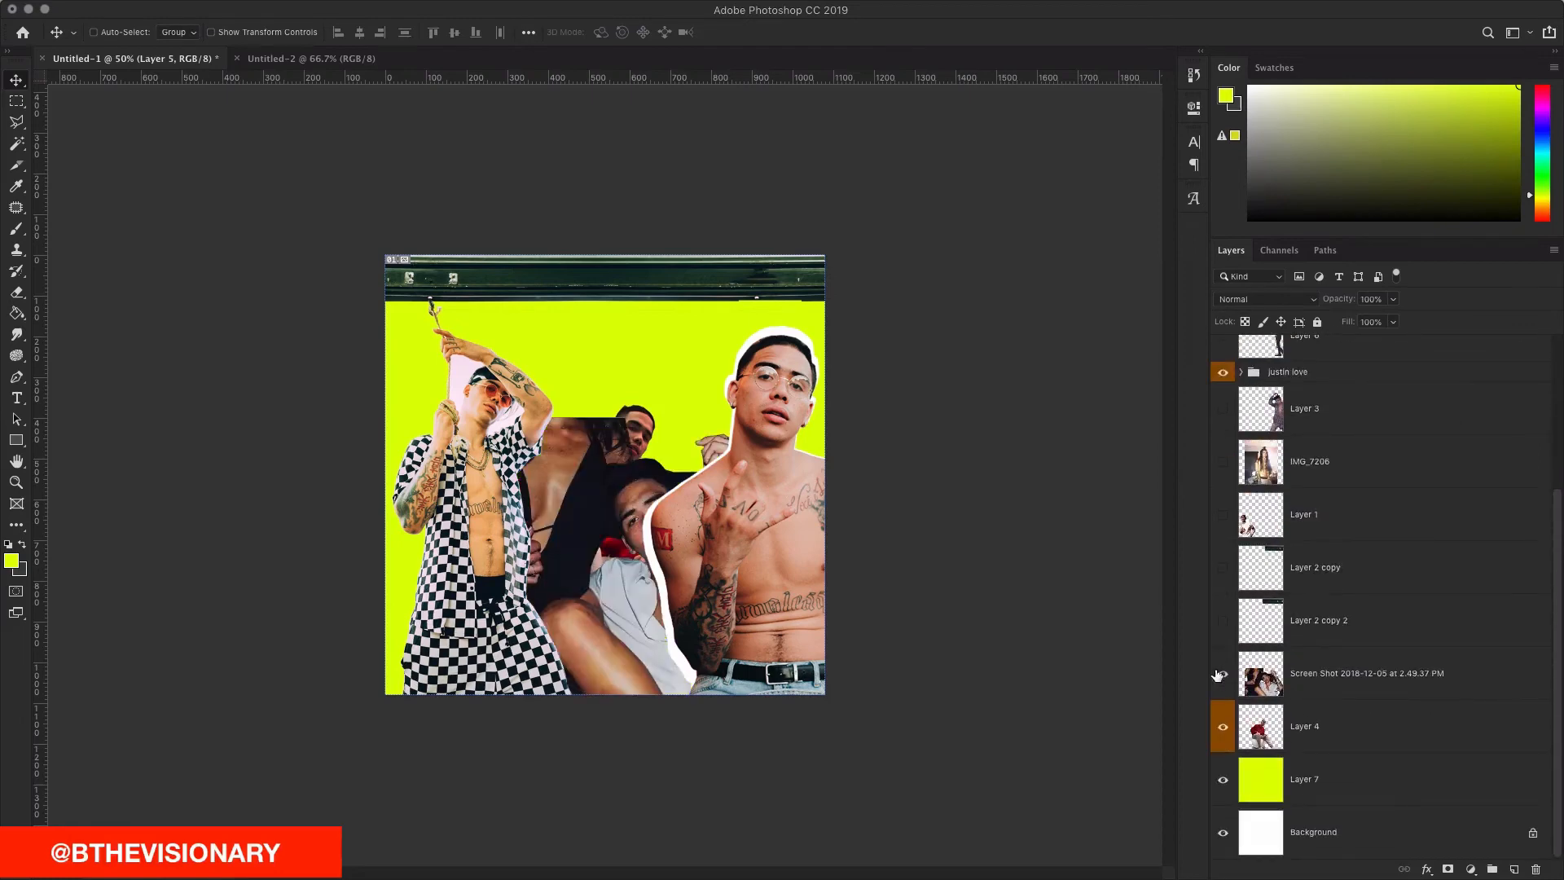
{"action": "left_click", "coordinate": [1336, 673]}
{"action": "left_click_drag", "start_coordinate": [820, 652], "coordinate": [774, 506]}
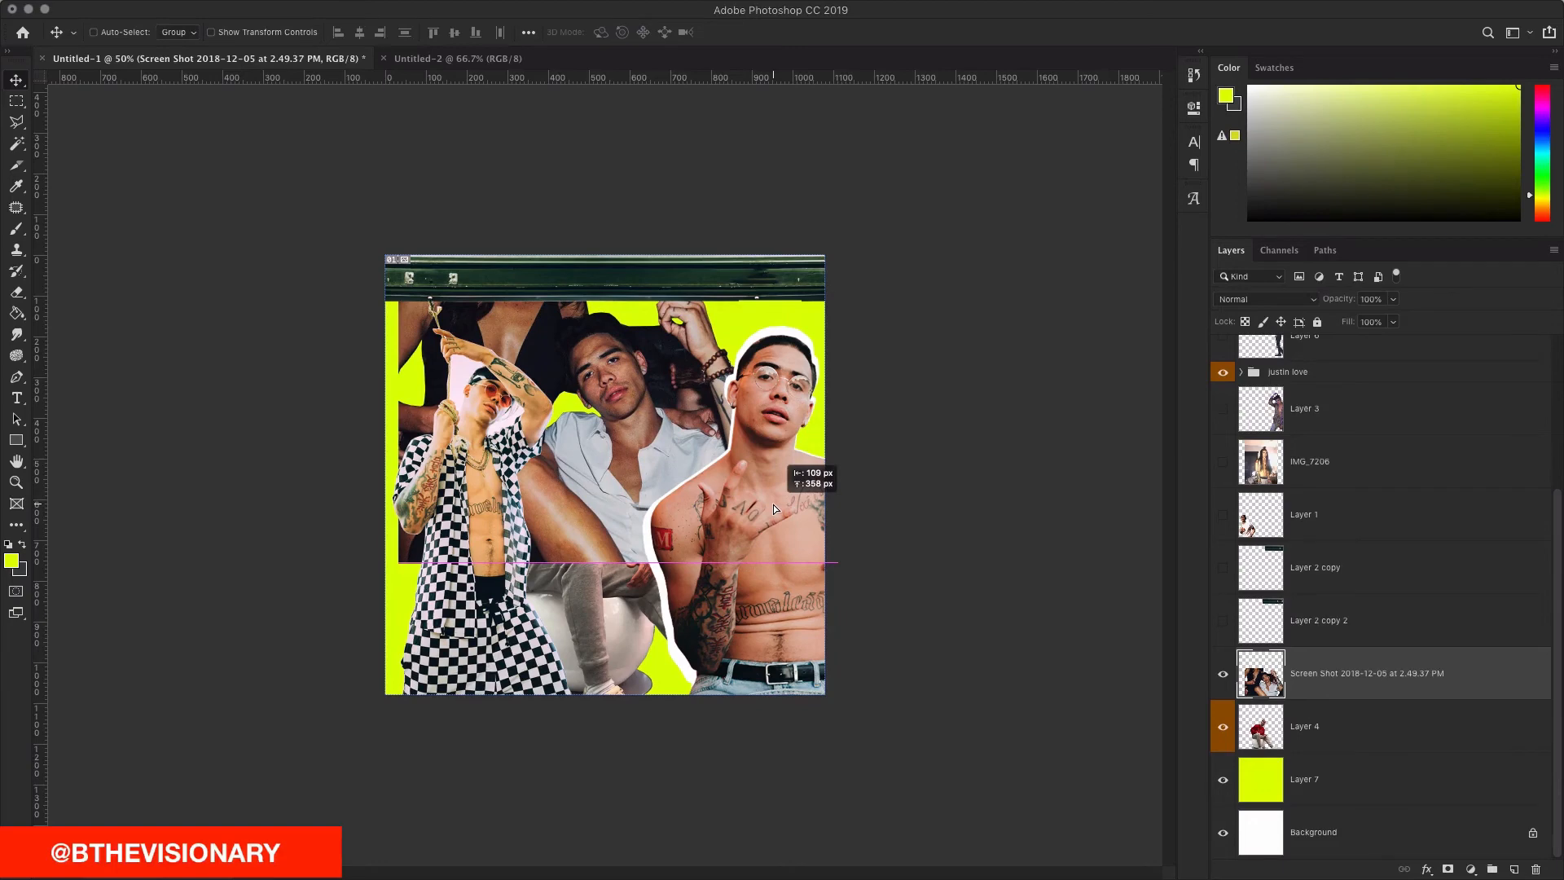
{"action": "left_click_drag", "start_coordinate": [774, 509], "coordinate": [774, 509]}
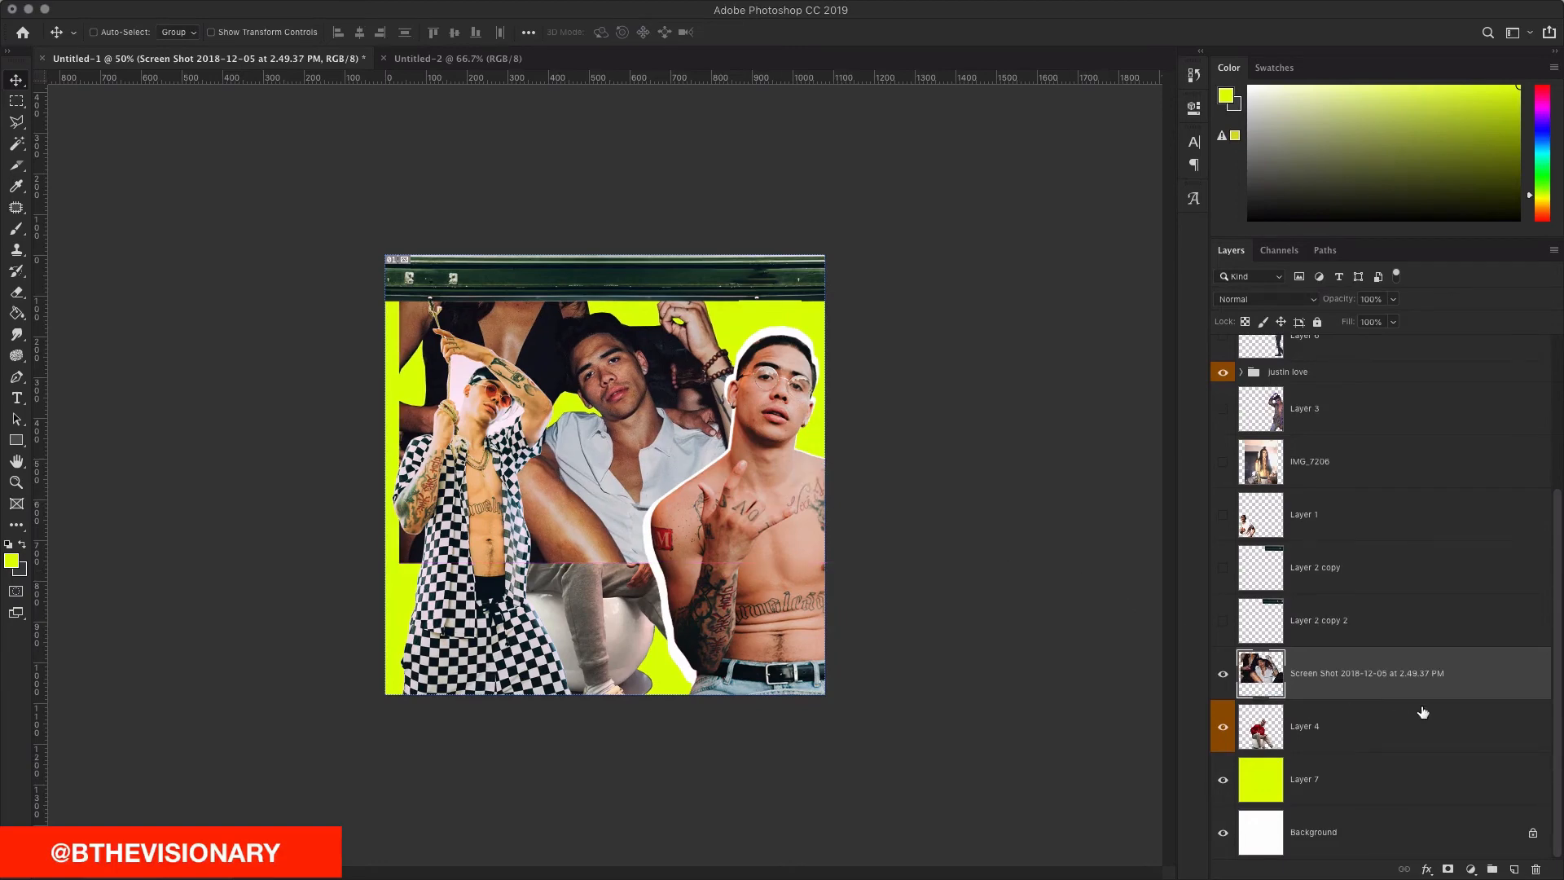
Step: Duplicate the Screen Shot layer, overlay the original white, and enlarge it to about 107%
{"action": "key", "text": "super+j"}
{"action": "double_click", "coordinate": [1505, 735]}
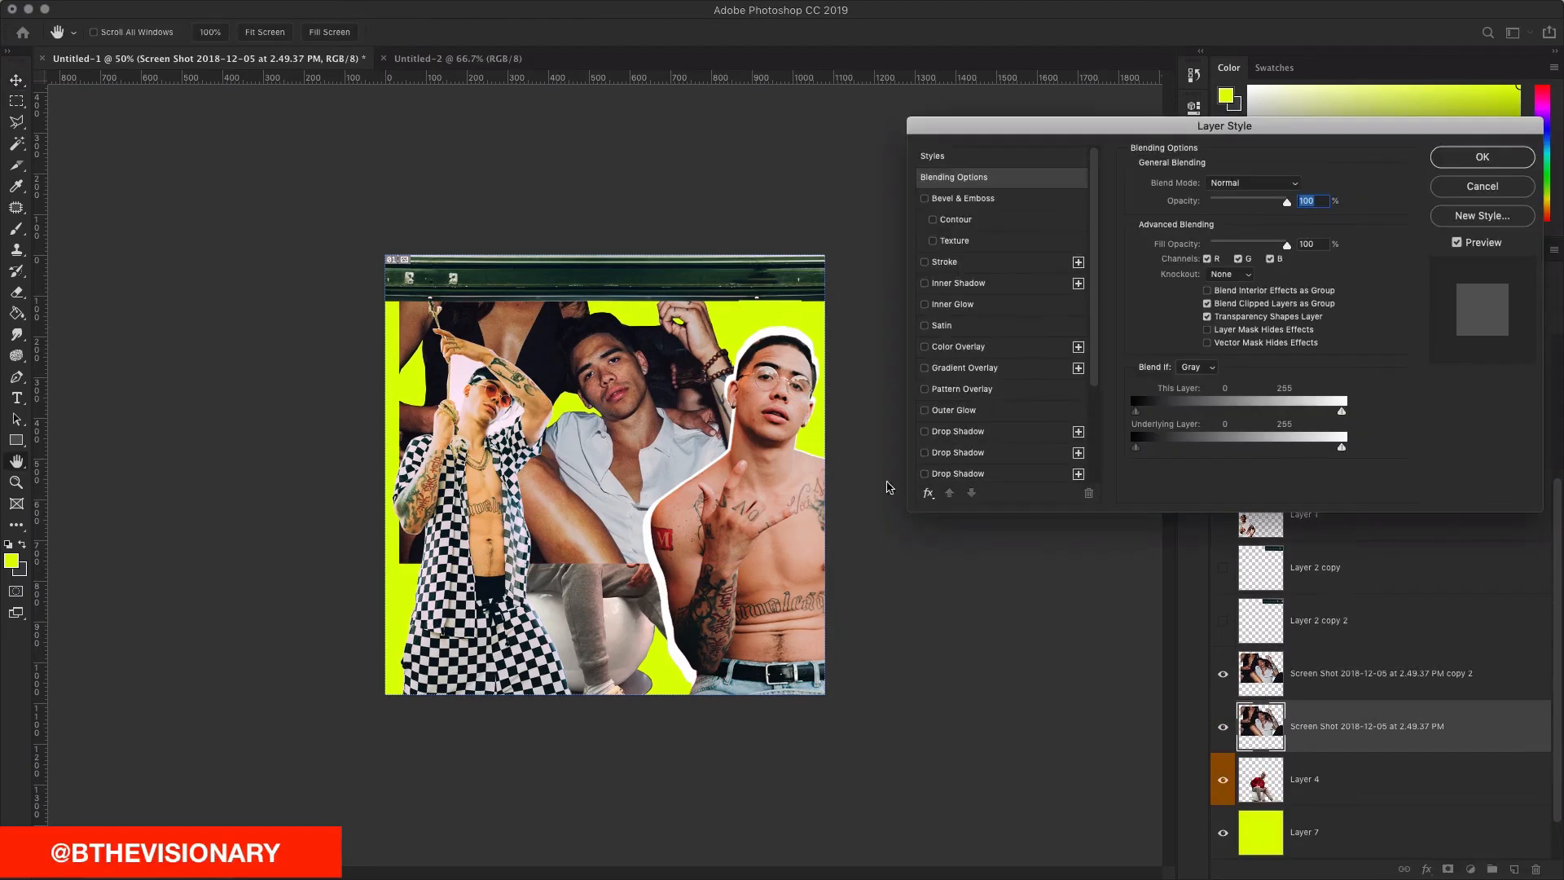
{"action": "left_click", "coordinate": [968, 347]}
{"action": "left_click", "coordinate": [1444, 158]}
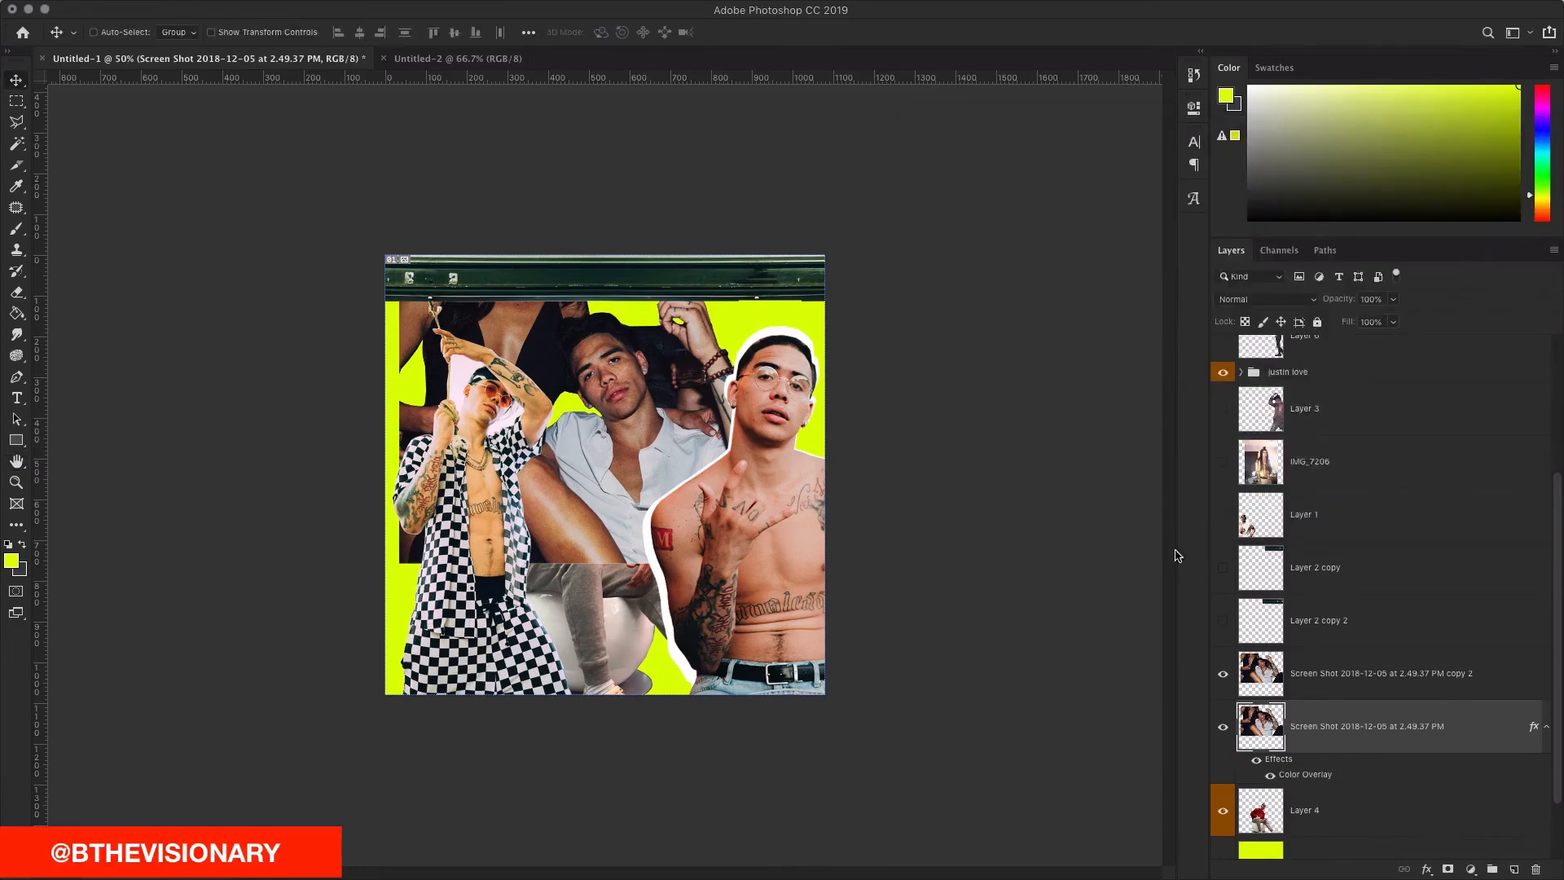
{"action": "key", "text": "super+t"}
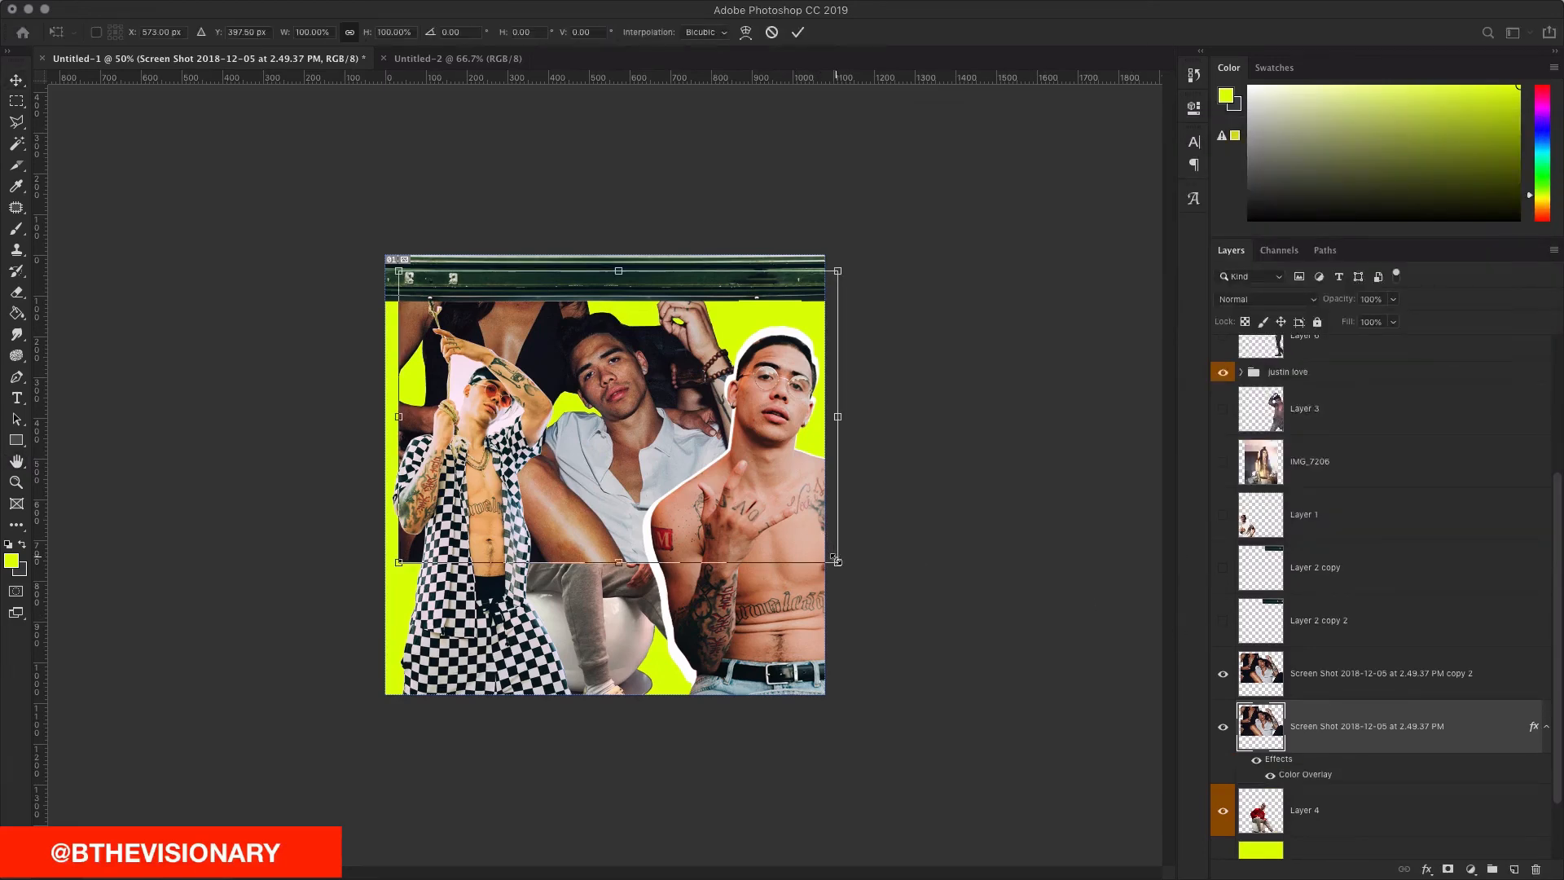
{"action": "left_click_drag", "start_coordinate": [835, 559], "coordinate": [847, 580]}
{"action": "left_click", "coordinate": [798, 32]}
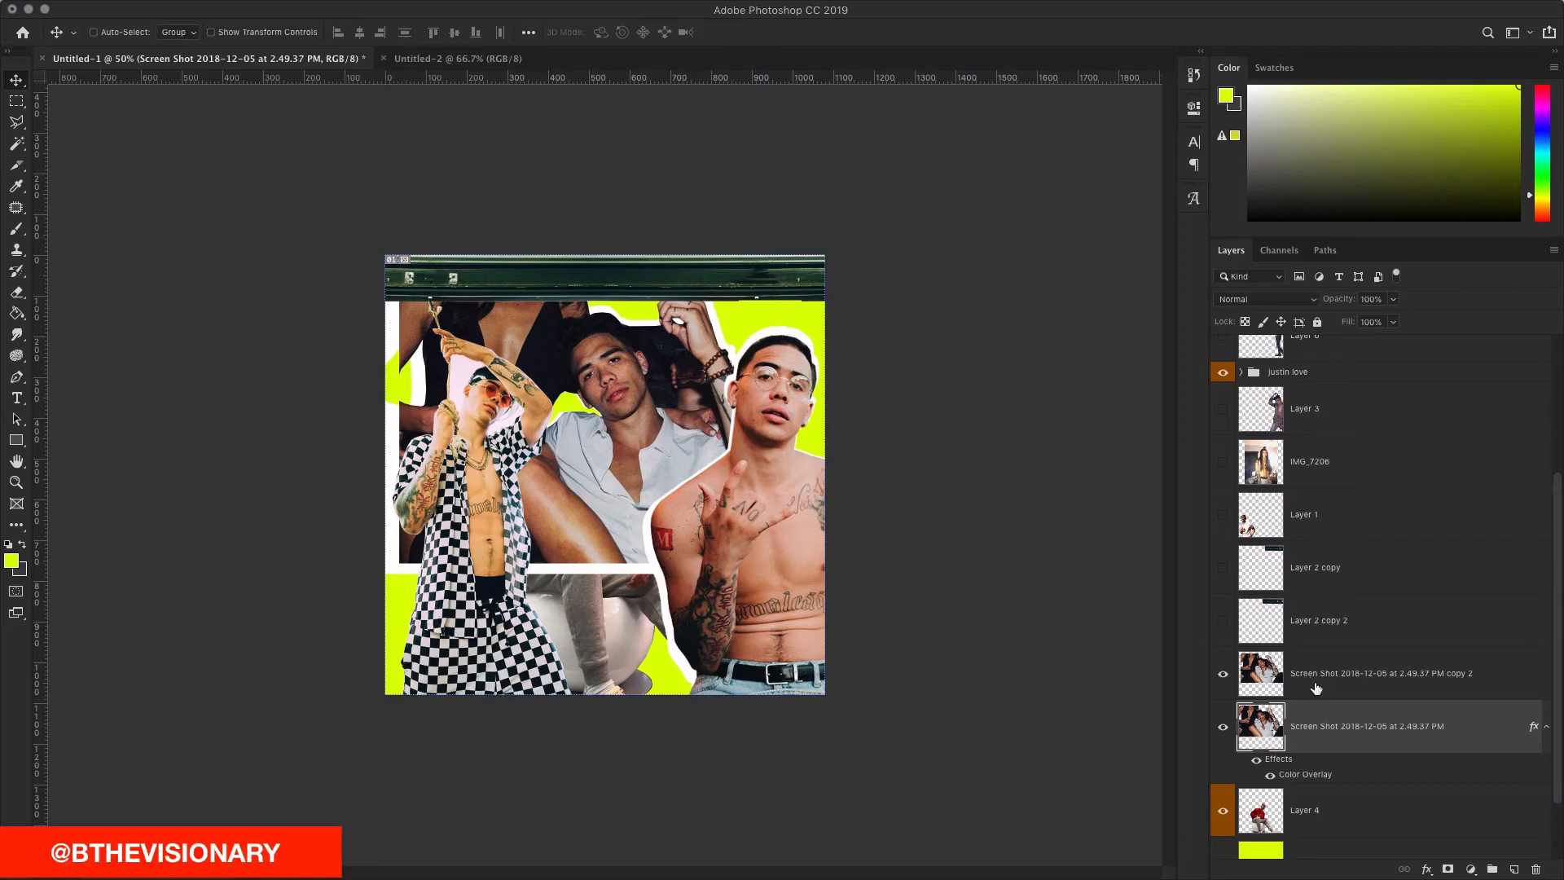
Step: Link both Screen Shot layers, move them left, and shift the checkered-outfit figure slightly left
{"action": "left_click", "coordinate": [1385, 683], "text": "shift"}
{"action": "left_click", "coordinate": [1403, 870]}
{"action": "left_click_drag", "start_coordinate": [877, 585], "coordinate": [840, 594]}
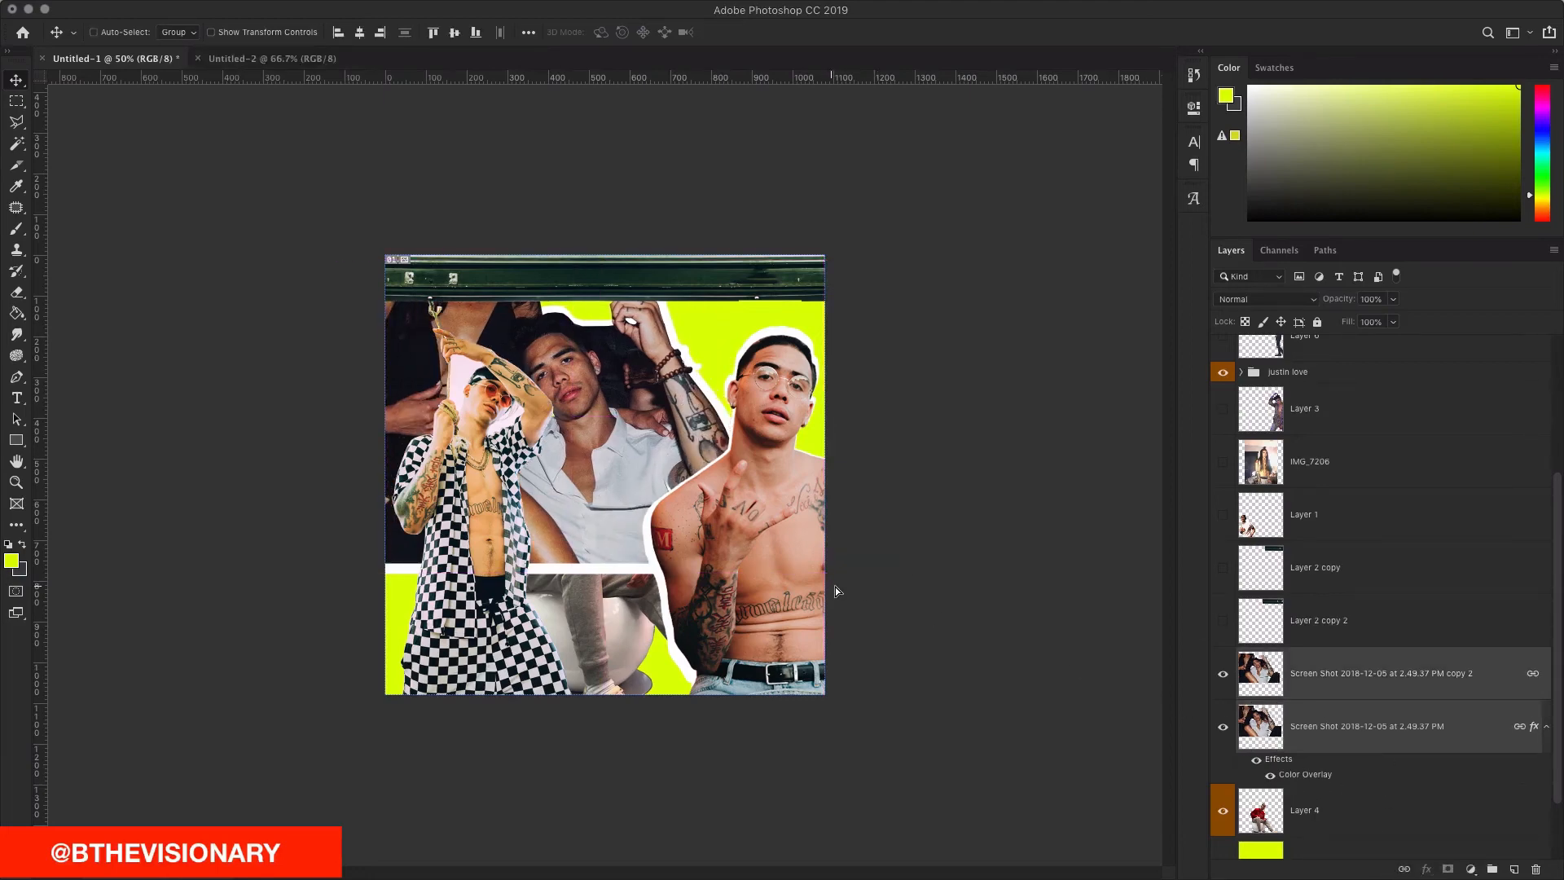
{"action": "left_click_drag", "start_coordinate": [492, 440], "coordinate": [476, 440]}
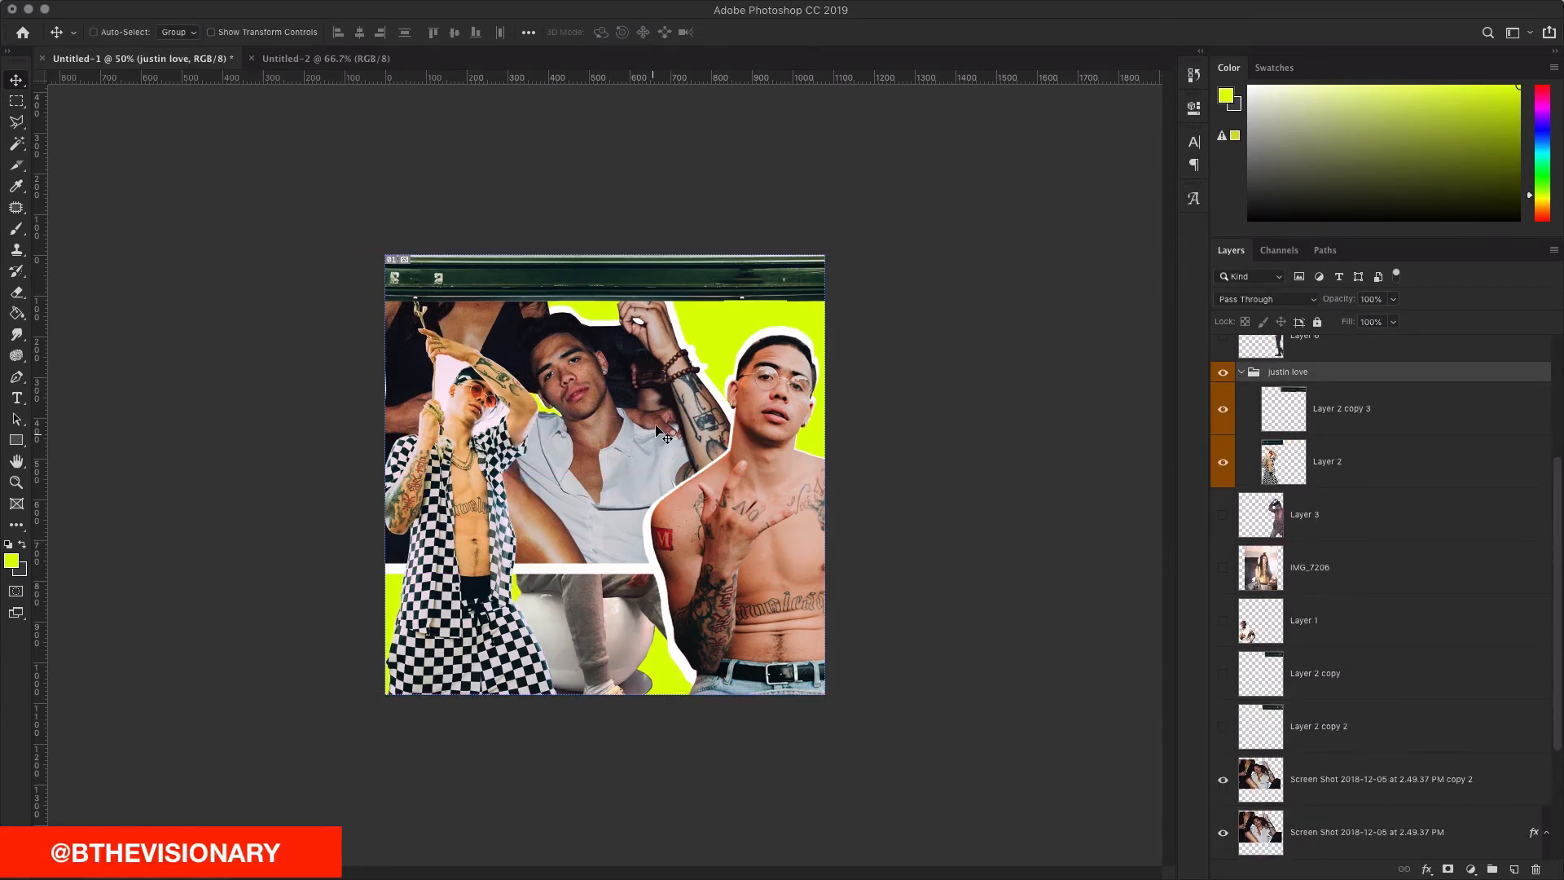
Step: Bring the red-sweater figure (Layer 4) to the front and shift it into place, undoing a trial enlargement
{"action": "left_click", "coordinate": [625, 626], "text": "super"}
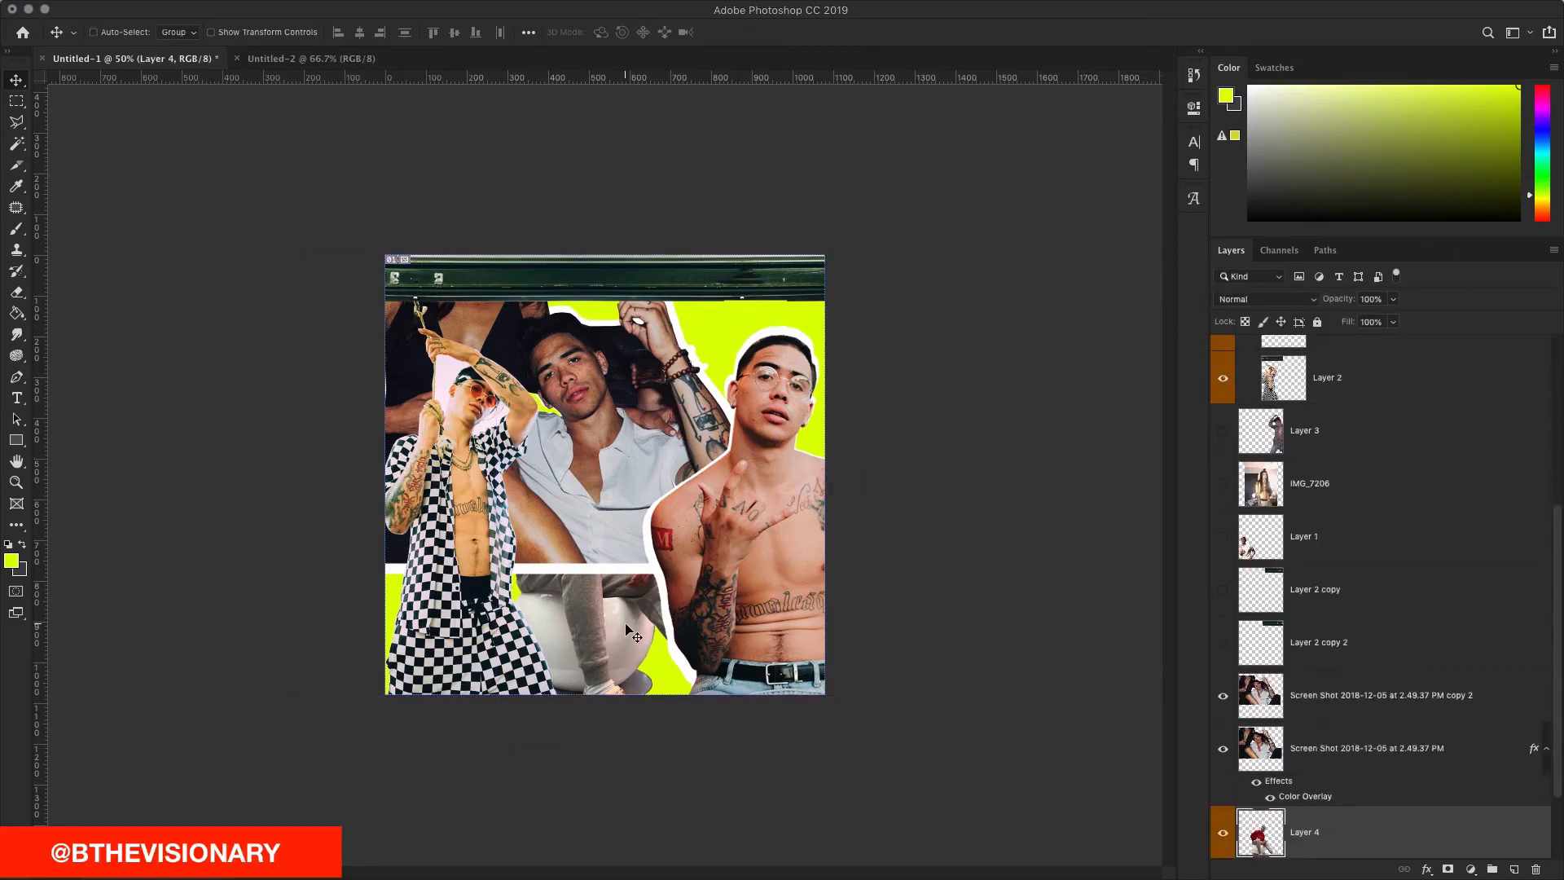
{"action": "key", "text": "shift+super+]"}
{"action": "left_click_drag", "start_coordinate": [585, 597], "coordinate": [600, 629]}
{"action": "key", "text": "super+t"}
{"action": "left_click_drag", "start_coordinate": [772, 452], "coordinate": [814, 406]}
{"action": "key", "text": "super+z"}
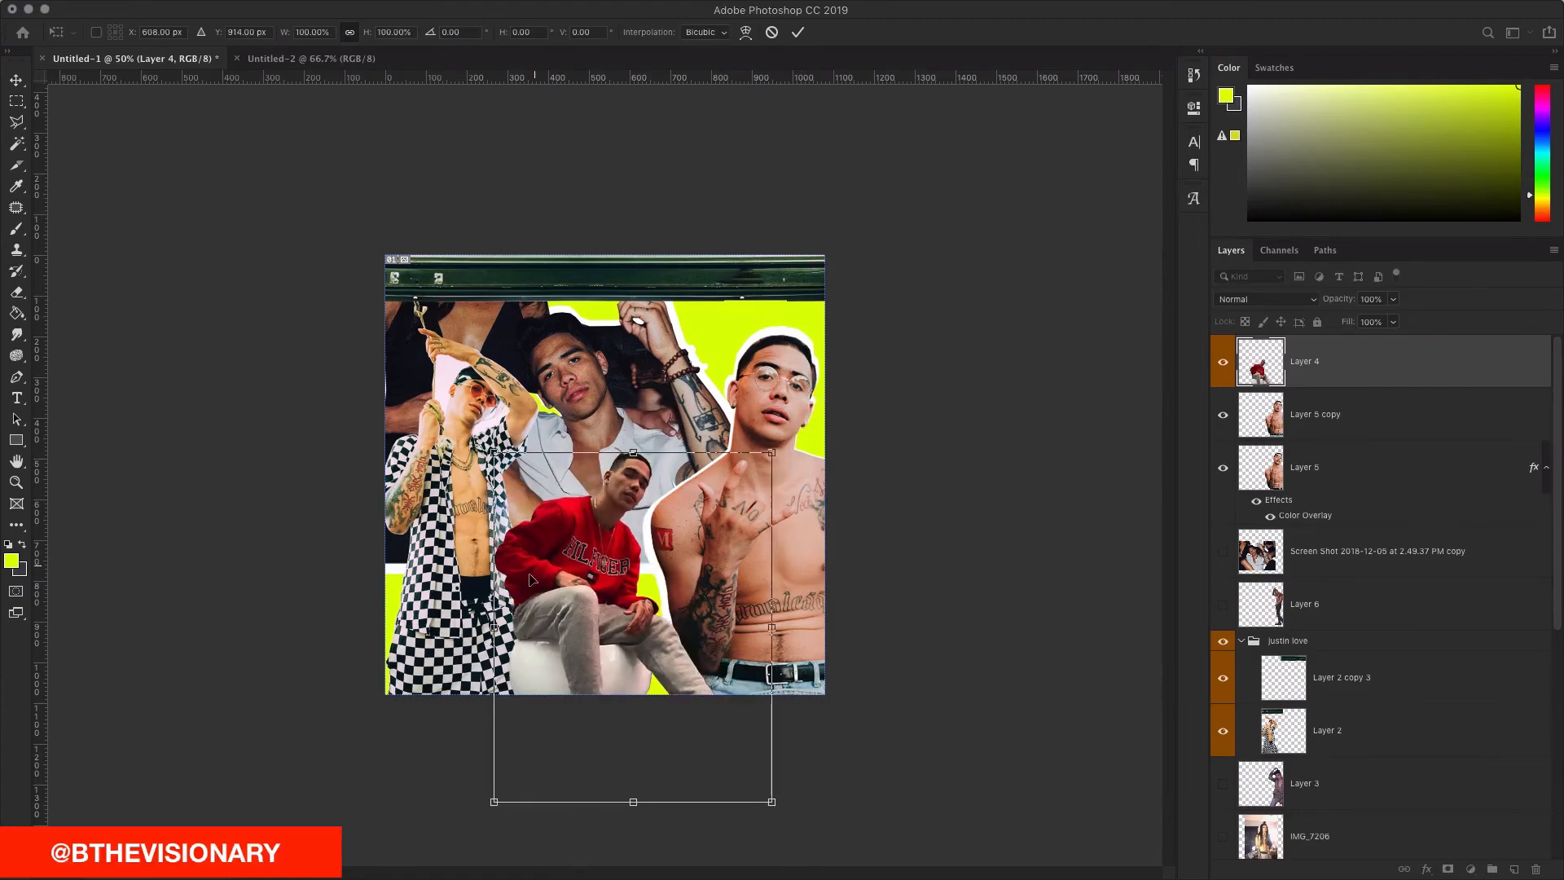
{"action": "left_click_drag", "start_coordinate": [530, 579], "coordinate": [546, 573]}
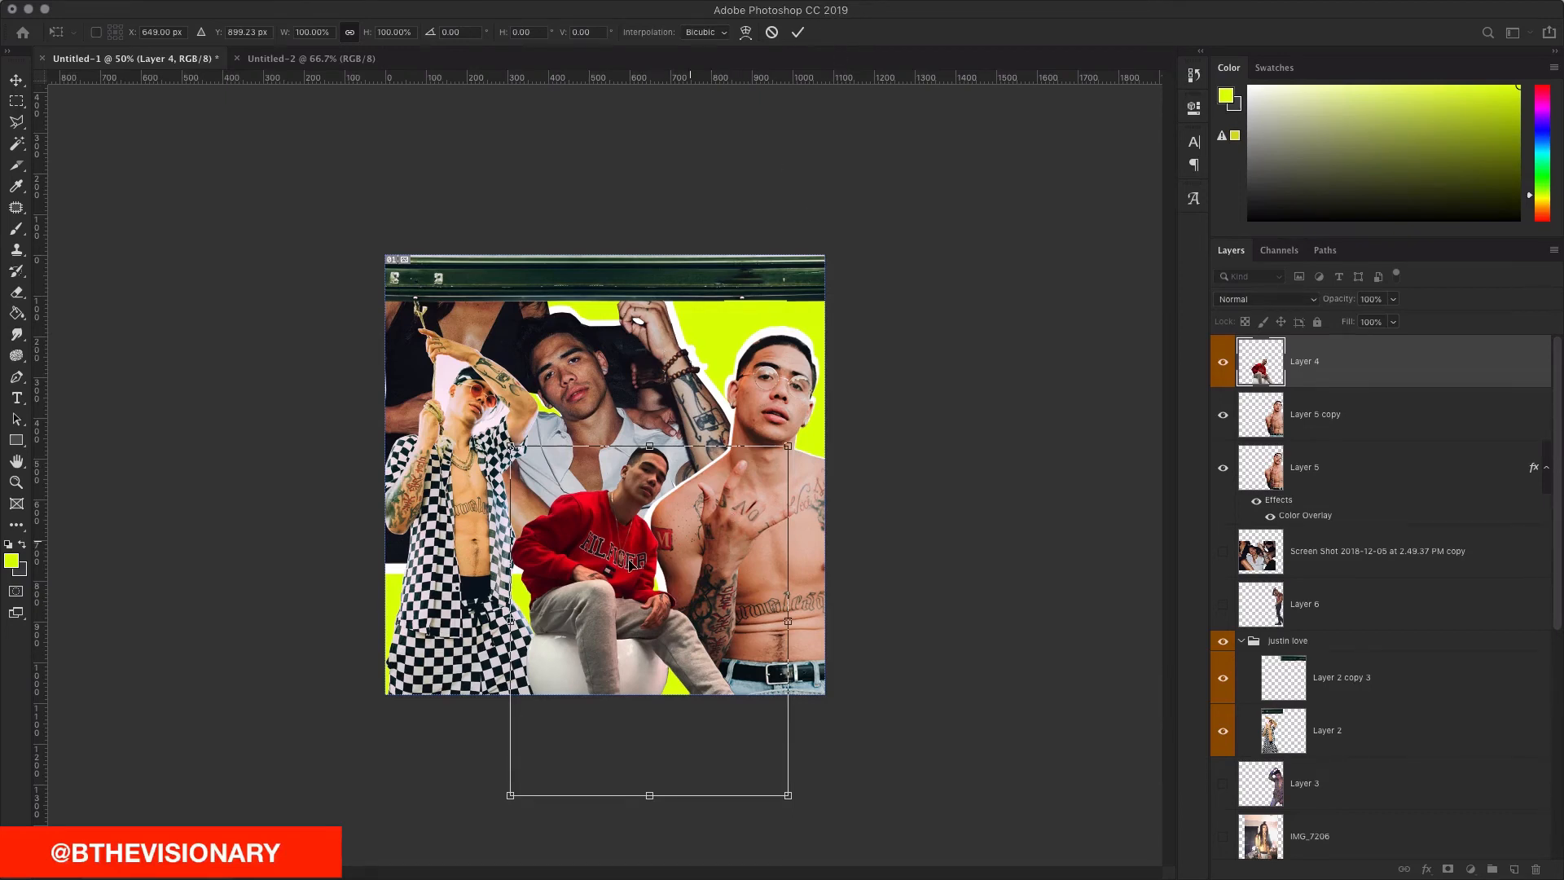
Step: Try rescaling and stretching the red-sweater figure with Free Transform, then cancel back to its original size
{"action": "left_click_drag", "start_coordinate": [630, 559], "coordinate": [620, 513]}
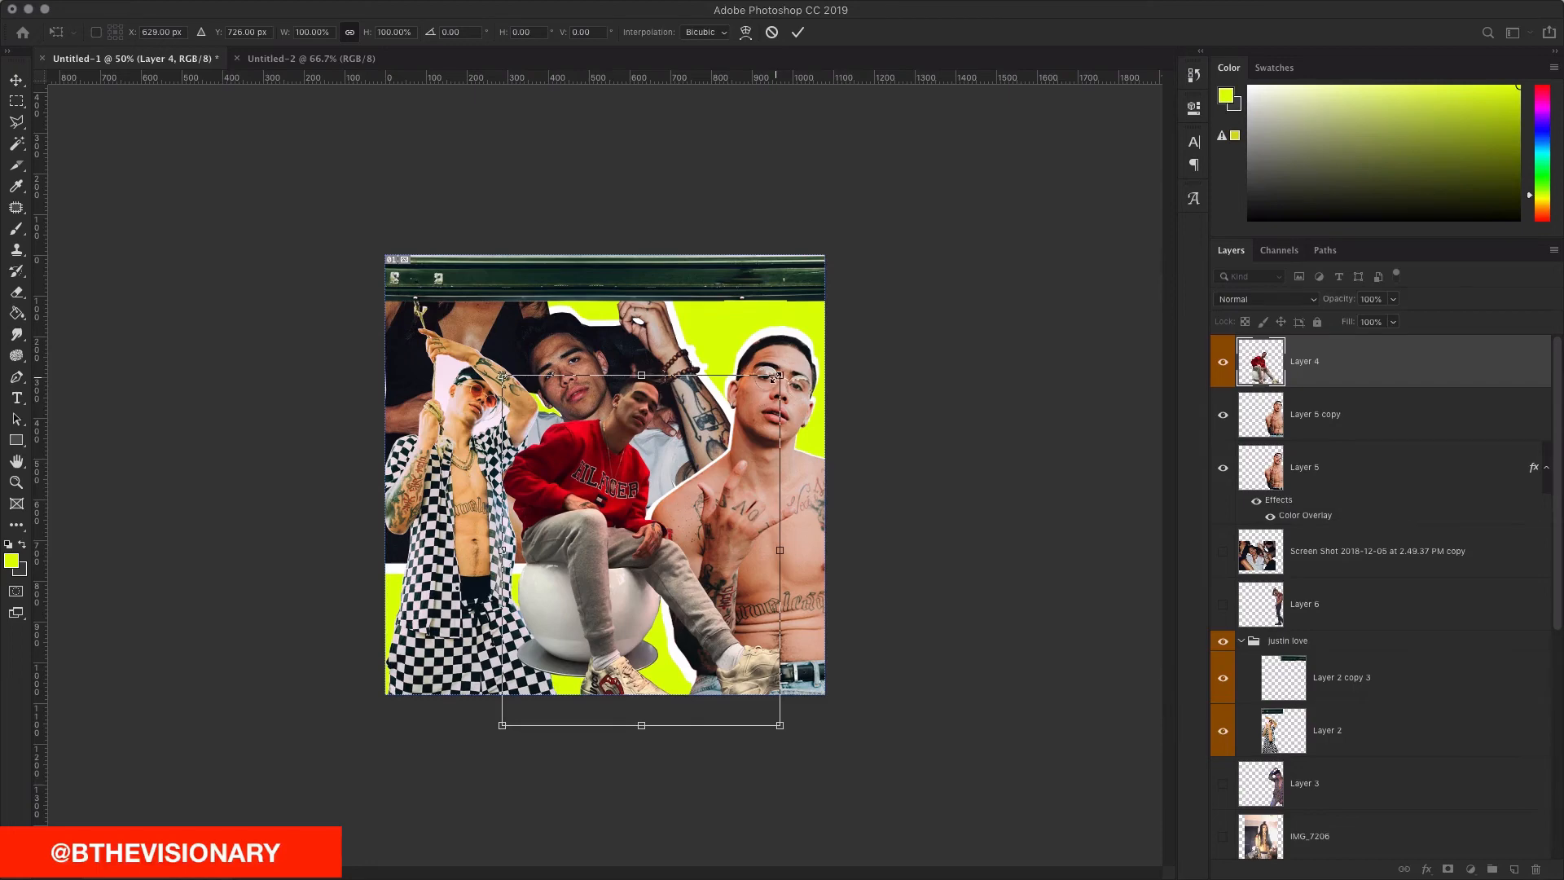
{"action": "left_click_drag", "start_coordinate": [773, 379], "coordinate": [875, 526]}
{"action": "left_click_drag", "start_coordinate": [739, 426], "coordinate": [649, 287]}
{"action": "left_click_drag", "start_coordinate": [538, 279], "coordinate": [766, 521]}
{"action": "left_click_drag", "start_coordinate": [632, 643], "coordinate": [623, 576]}
{"action": "key", "text": "super+z"}
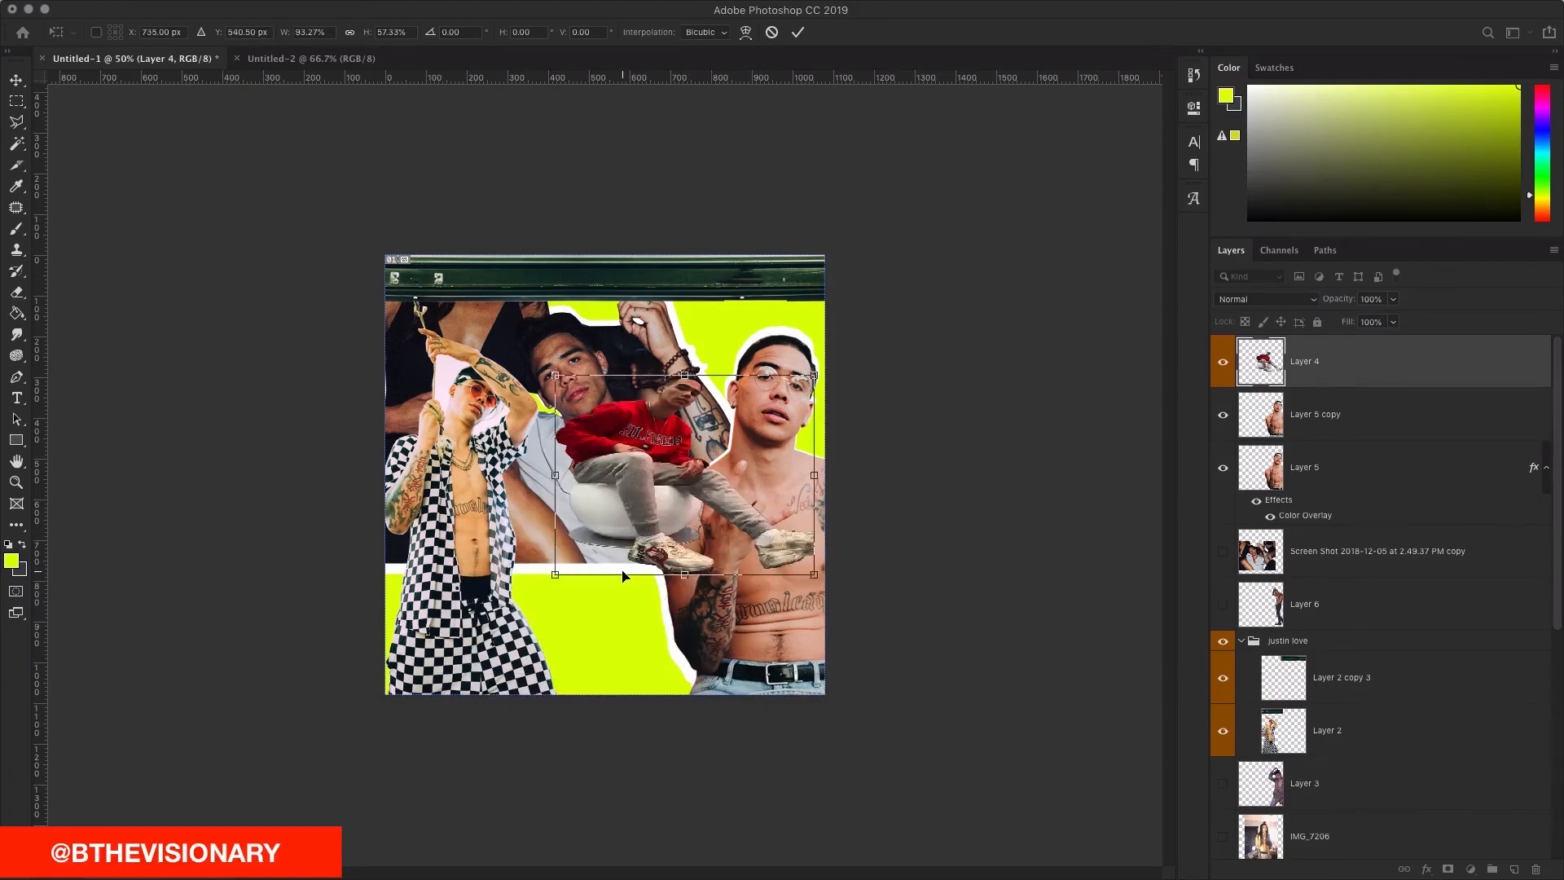
{"action": "left_click_drag", "start_coordinate": [650, 449], "coordinate": [594, 490]}
{"action": "key", "text": "super+z"}
{"action": "left_click", "coordinate": [773, 33]}
Step: Move the figure up-right and try a narrower, taller squeeze, then undo the squeeze
{"action": "left_click_drag", "start_coordinate": [533, 587], "coordinate": [610, 540]}
{"action": "key", "text": "super+t"}
{"action": "mouse_move", "coordinate": [798, 400]}
{"action": "left_mouse_down"}
{"action": "mouse_move", "coordinate": [690, 532]}
{"action": "mouse_move", "coordinate": [801, 395]}
{"action": "left_mouse_up"}
{"action": "left_click_drag", "start_coordinate": [650, 542], "coordinate": [663, 577]}
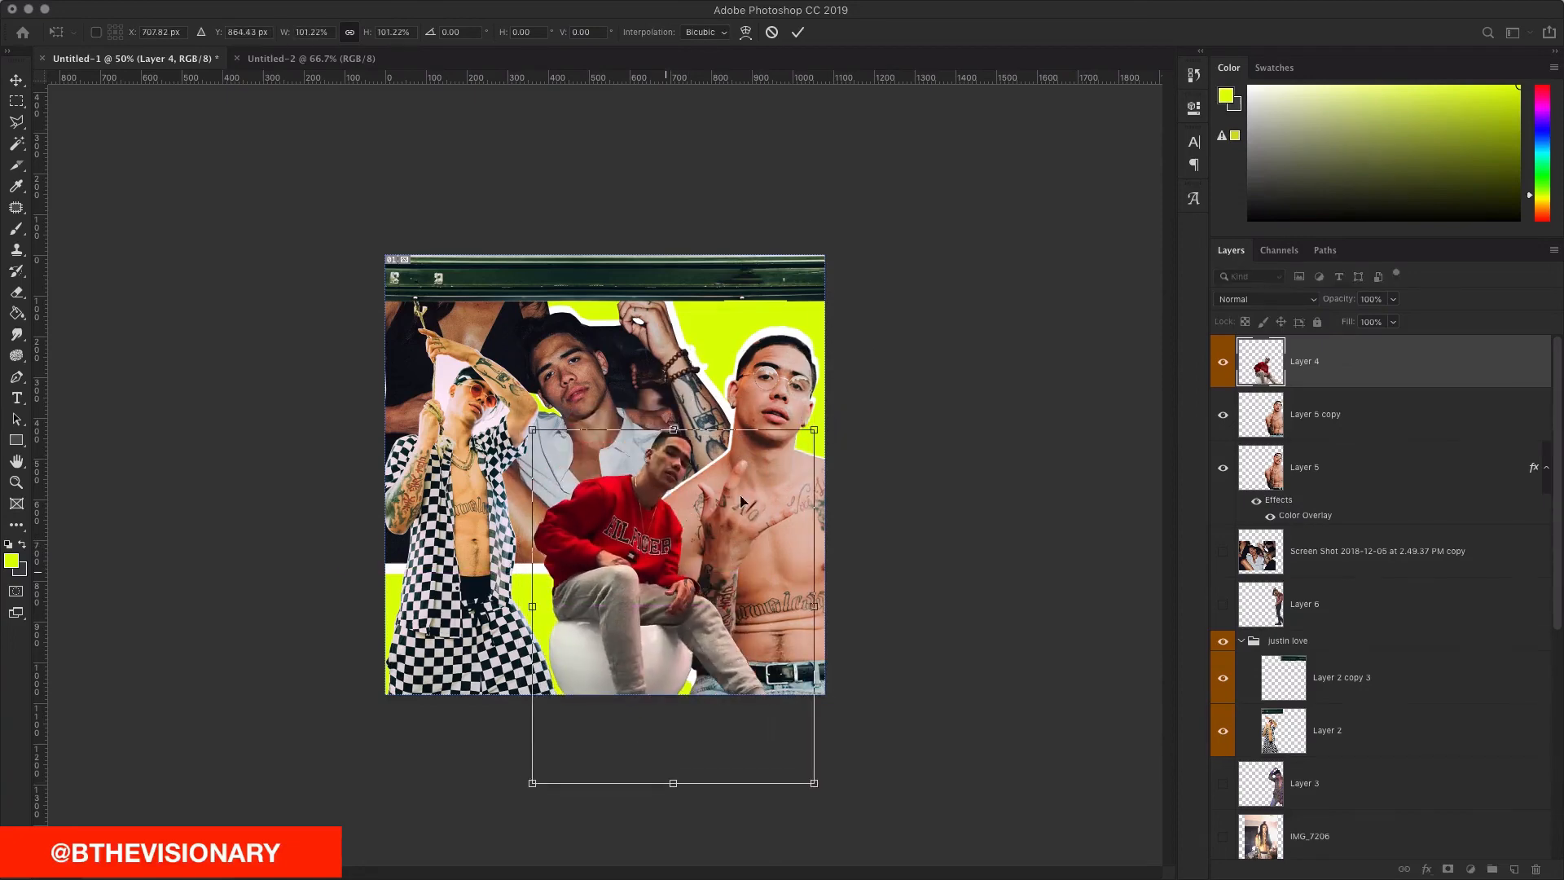
{"action": "left_click_drag", "start_coordinate": [820, 435], "coordinate": [680, 377]}
{"action": "left_click_drag", "start_coordinate": [608, 536], "coordinate": [781, 485]}
{"action": "left_click", "coordinate": [798, 32]}
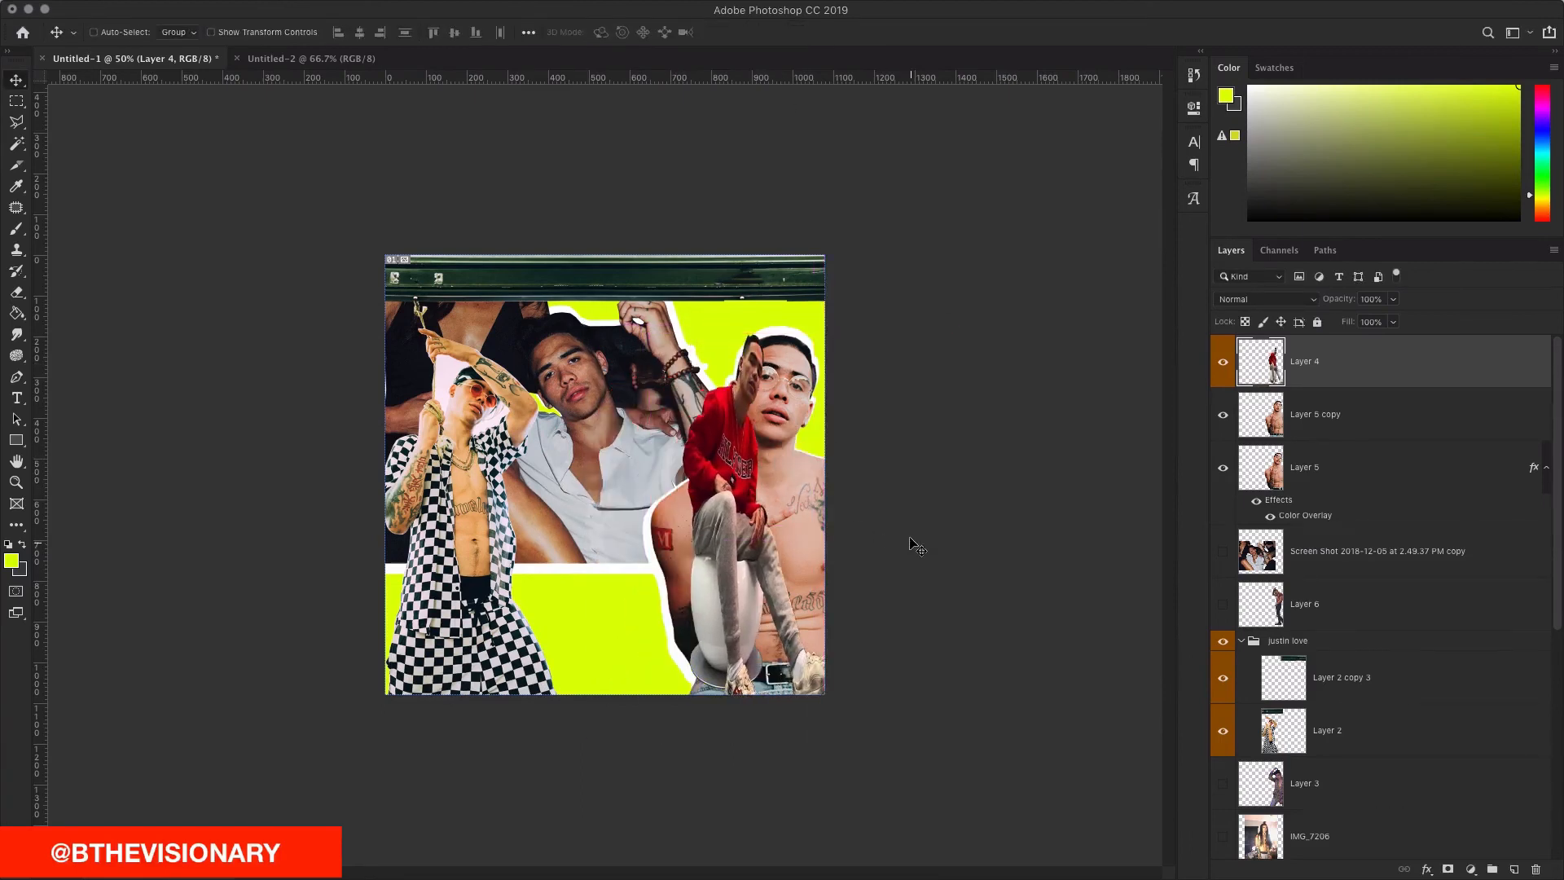
{"action": "key", "text": "super+z"}
{"action": "key", "text": "super+z"}
Step: Make black-frame-png-2 visible, unlock it, and drag the torn white border up to the top
{"action": "left_click_drag", "start_coordinate": [585, 492], "coordinate": [548, 508]}
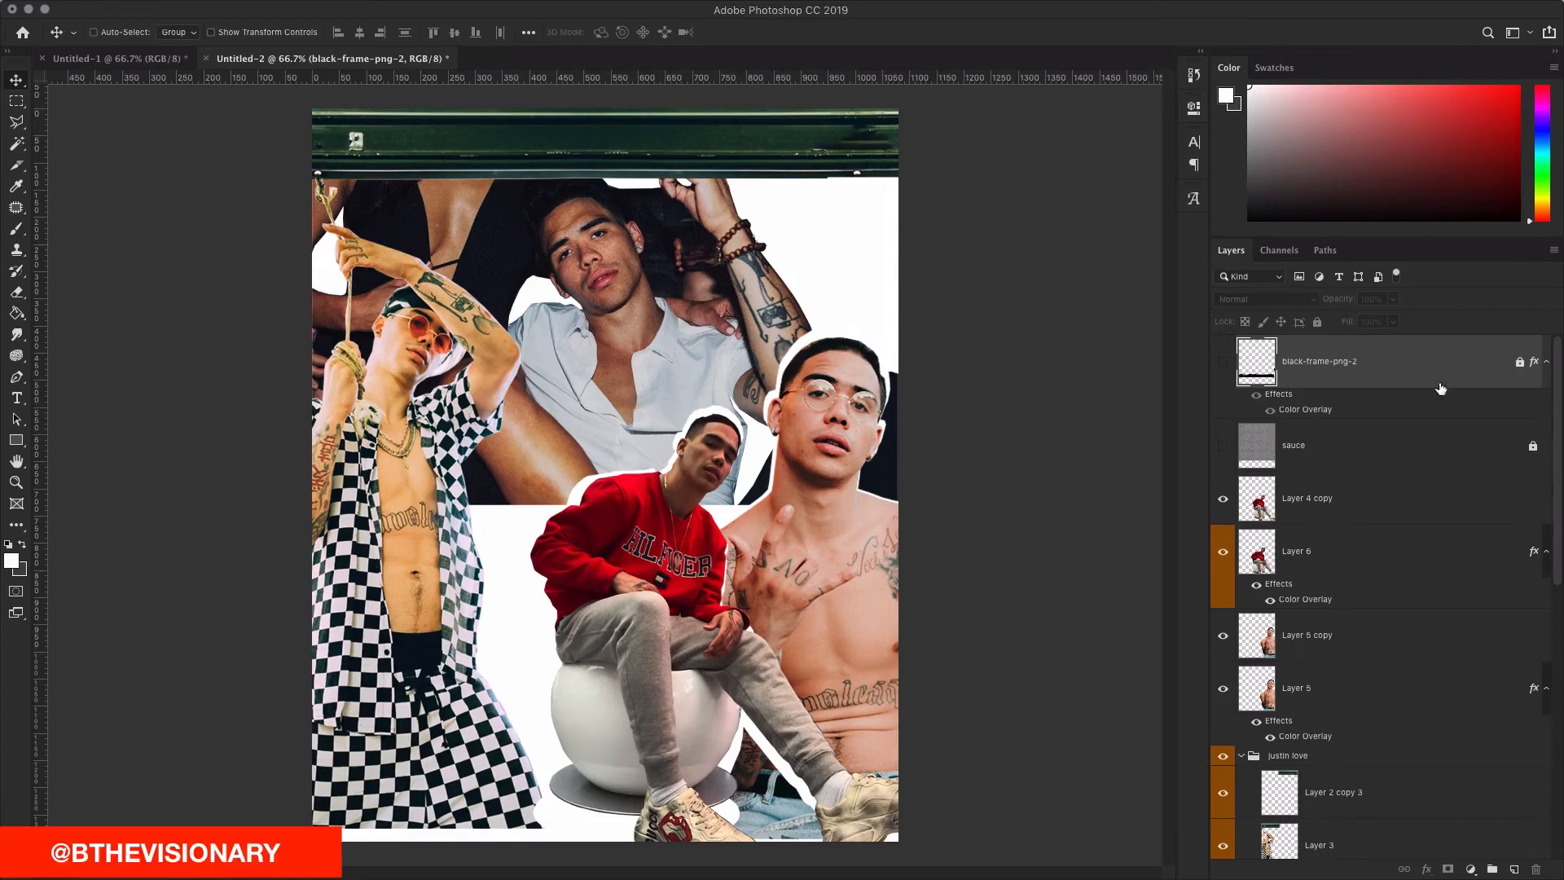
{"action": "left_click", "coordinate": [1224, 363]}
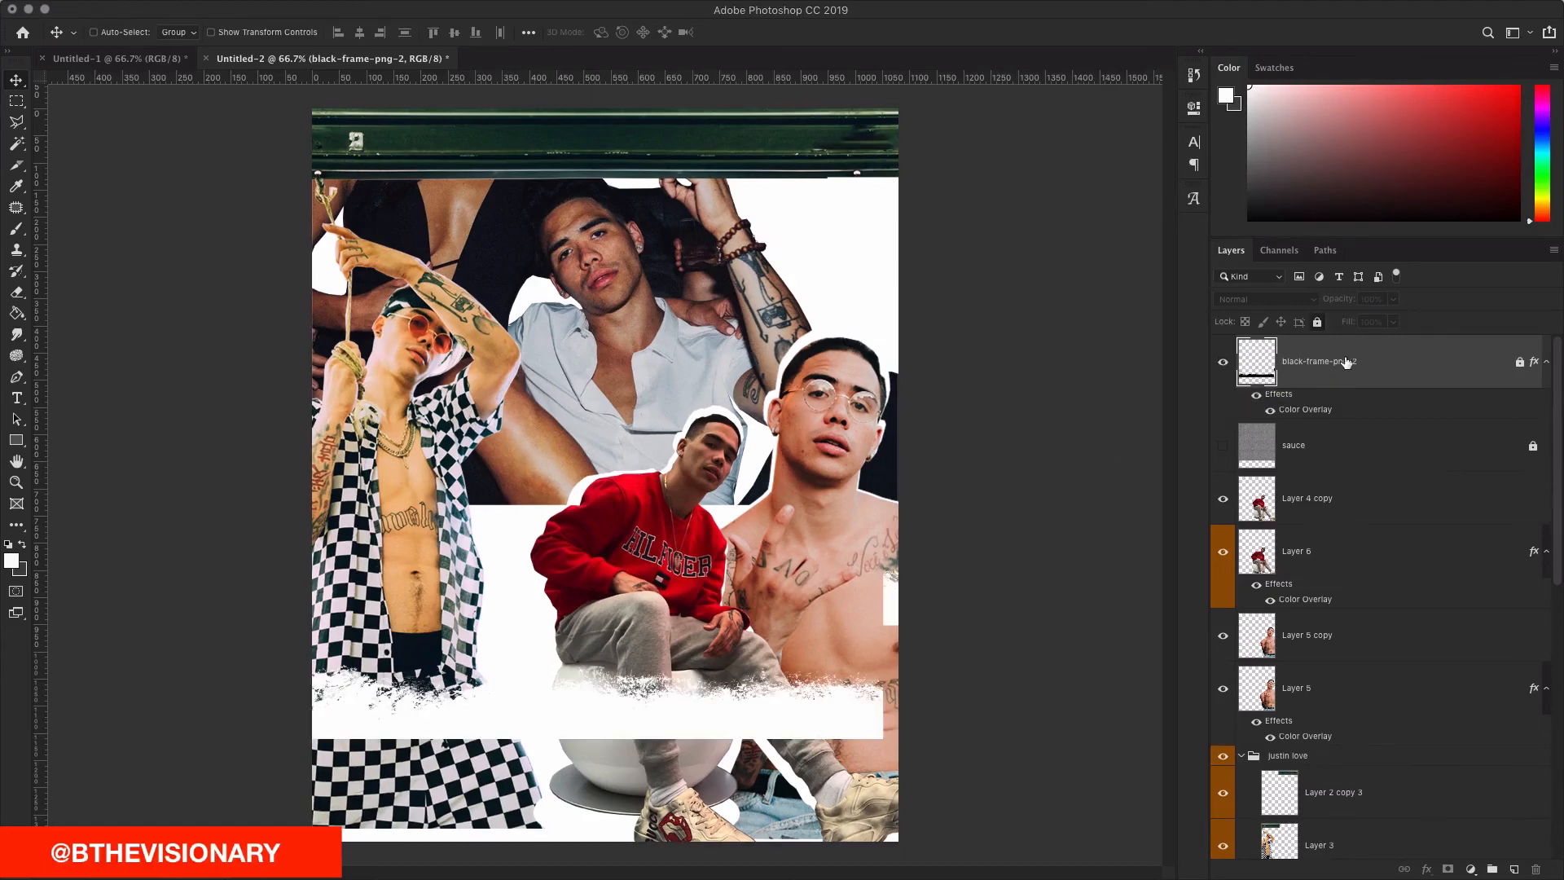
{"action": "left_click", "coordinate": [841, 780]}
{"action": "left_click", "coordinate": [904, 290]}
{"action": "left_click", "coordinate": [1520, 363]}
{"action": "left_click_drag", "start_coordinate": [660, 787], "coordinate": [740, 815]}
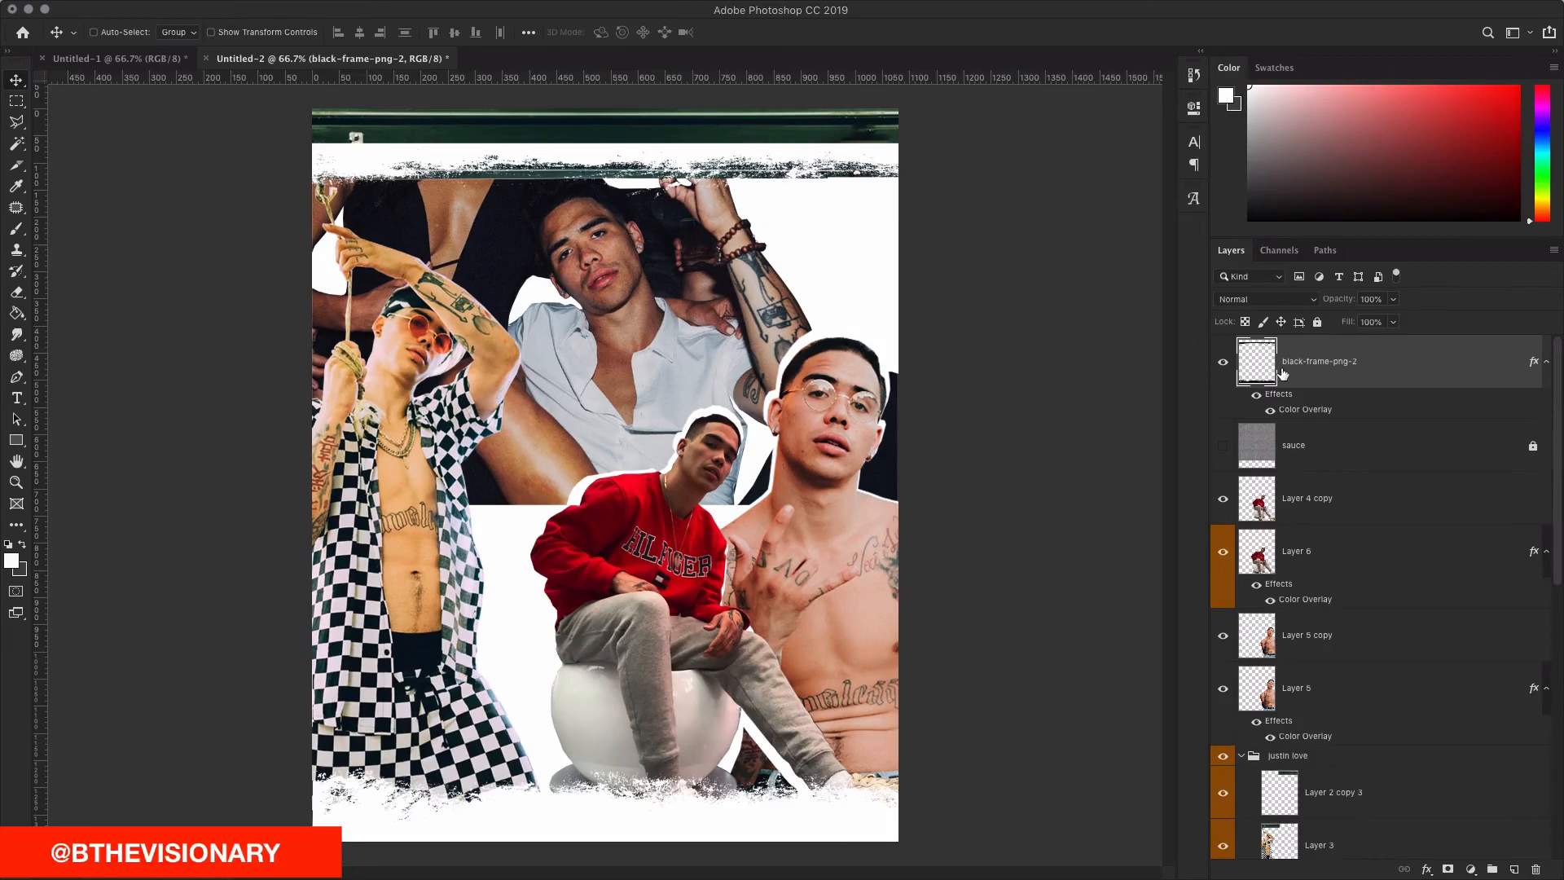
Step: Clear the top band, paste a torn strip as Layer 7 there, and give it a white Color Overlay
{"action": "key", "text": "m"}
{"action": "left_click_drag", "start_coordinate": [279, 133], "coordinate": [1015, 270]}
{"action": "key", "text": "Delete"}
{"action": "key", "text": "ctrl+d"}
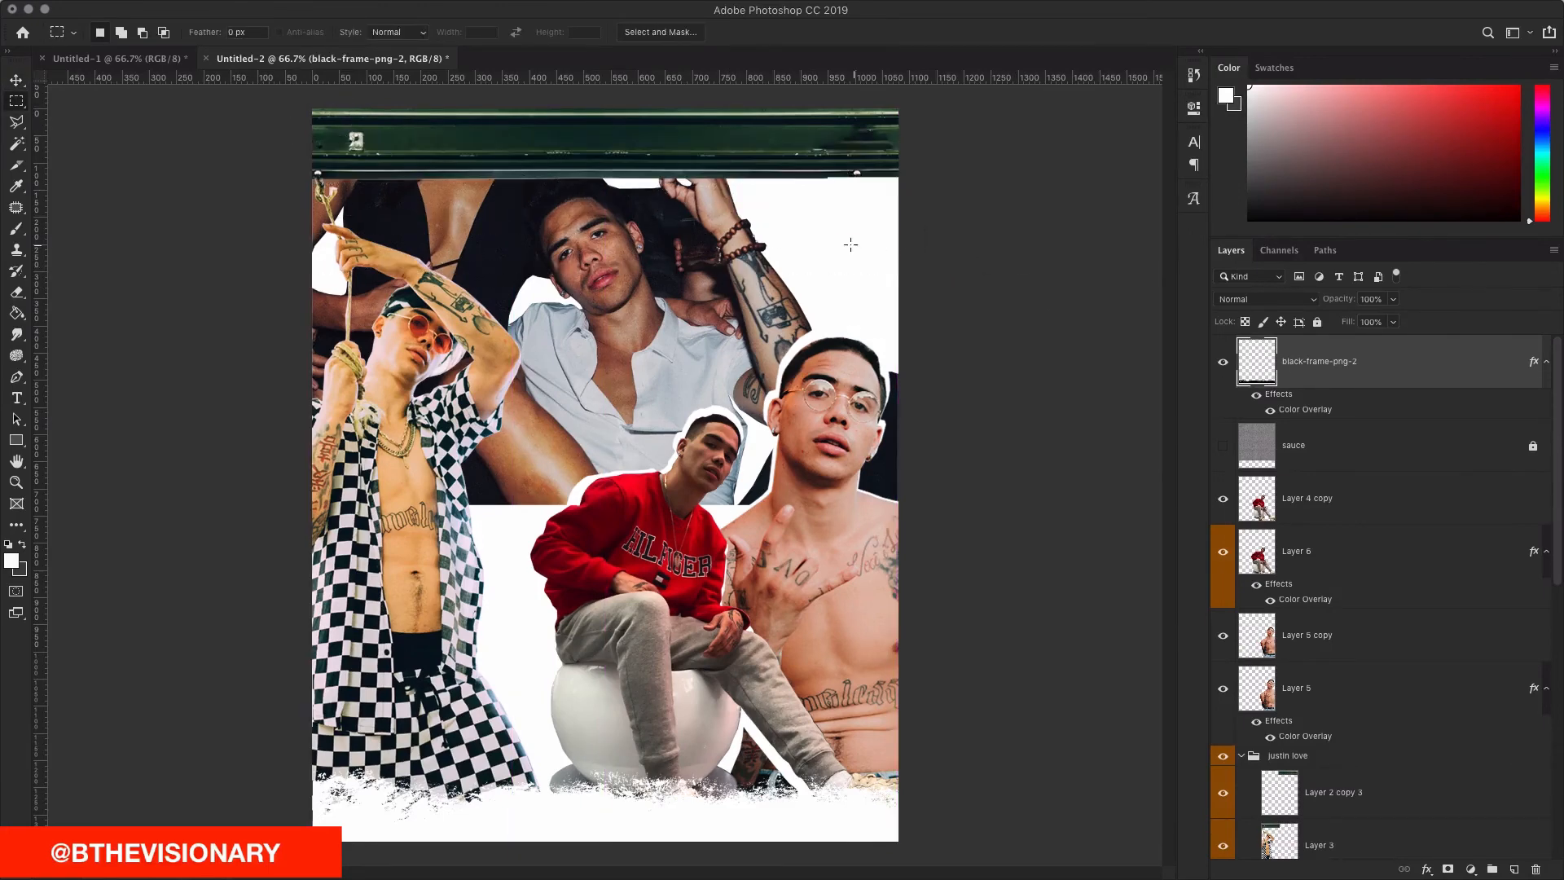
{"action": "key", "text": "ctrl+v"}
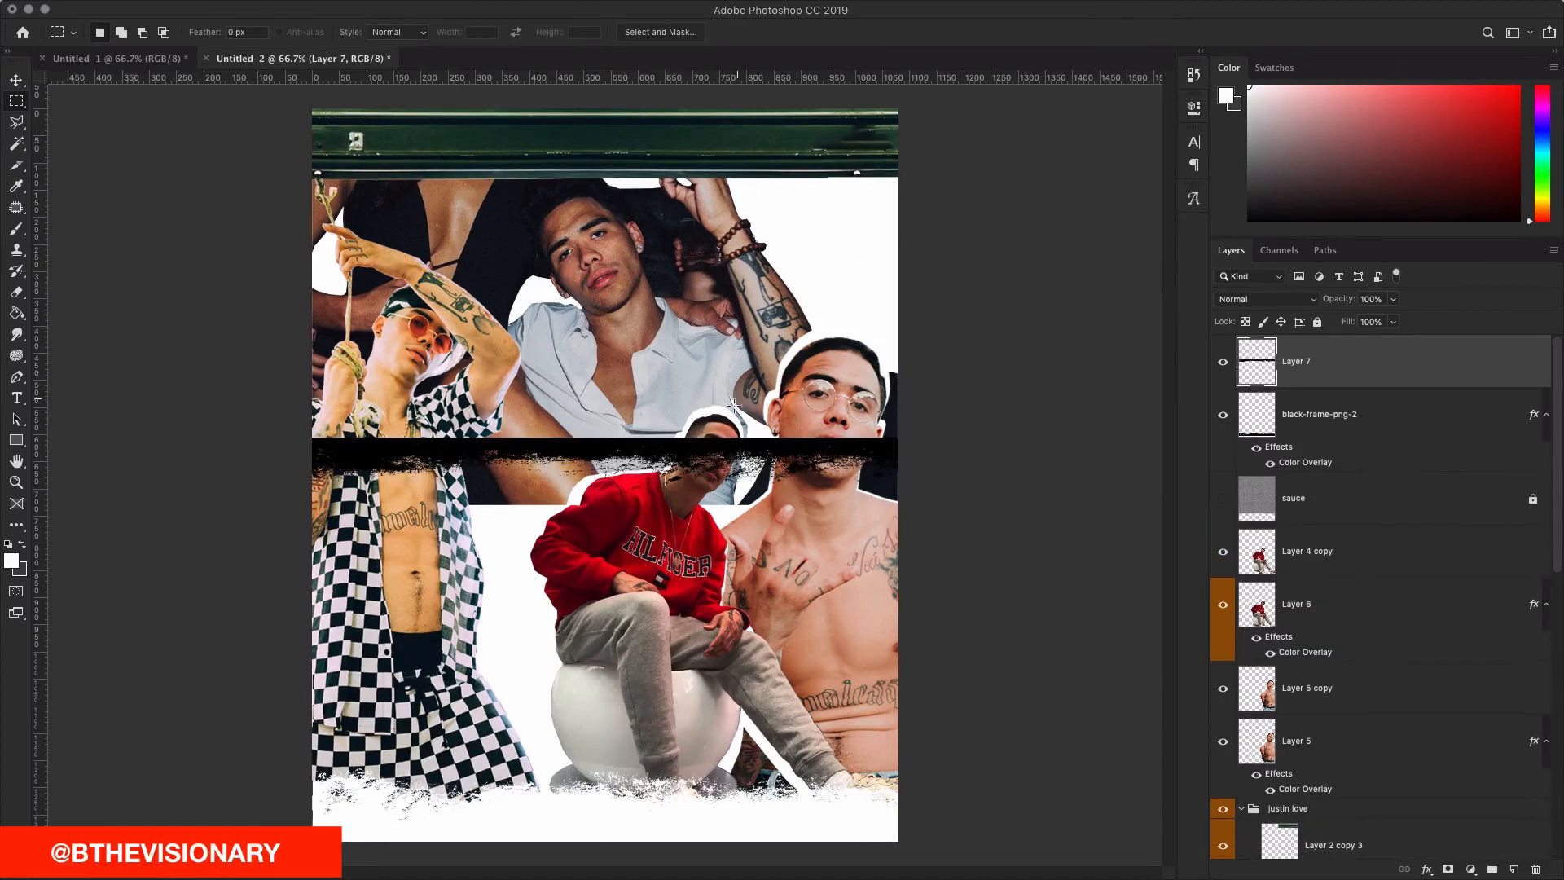
{"action": "key", "text": "v"}
{"action": "left_click_drag", "start_coordinate": [717, 440], "coordinate": [712, 198]}
{"action": "double_click", "coordinate": [1383, 381]}
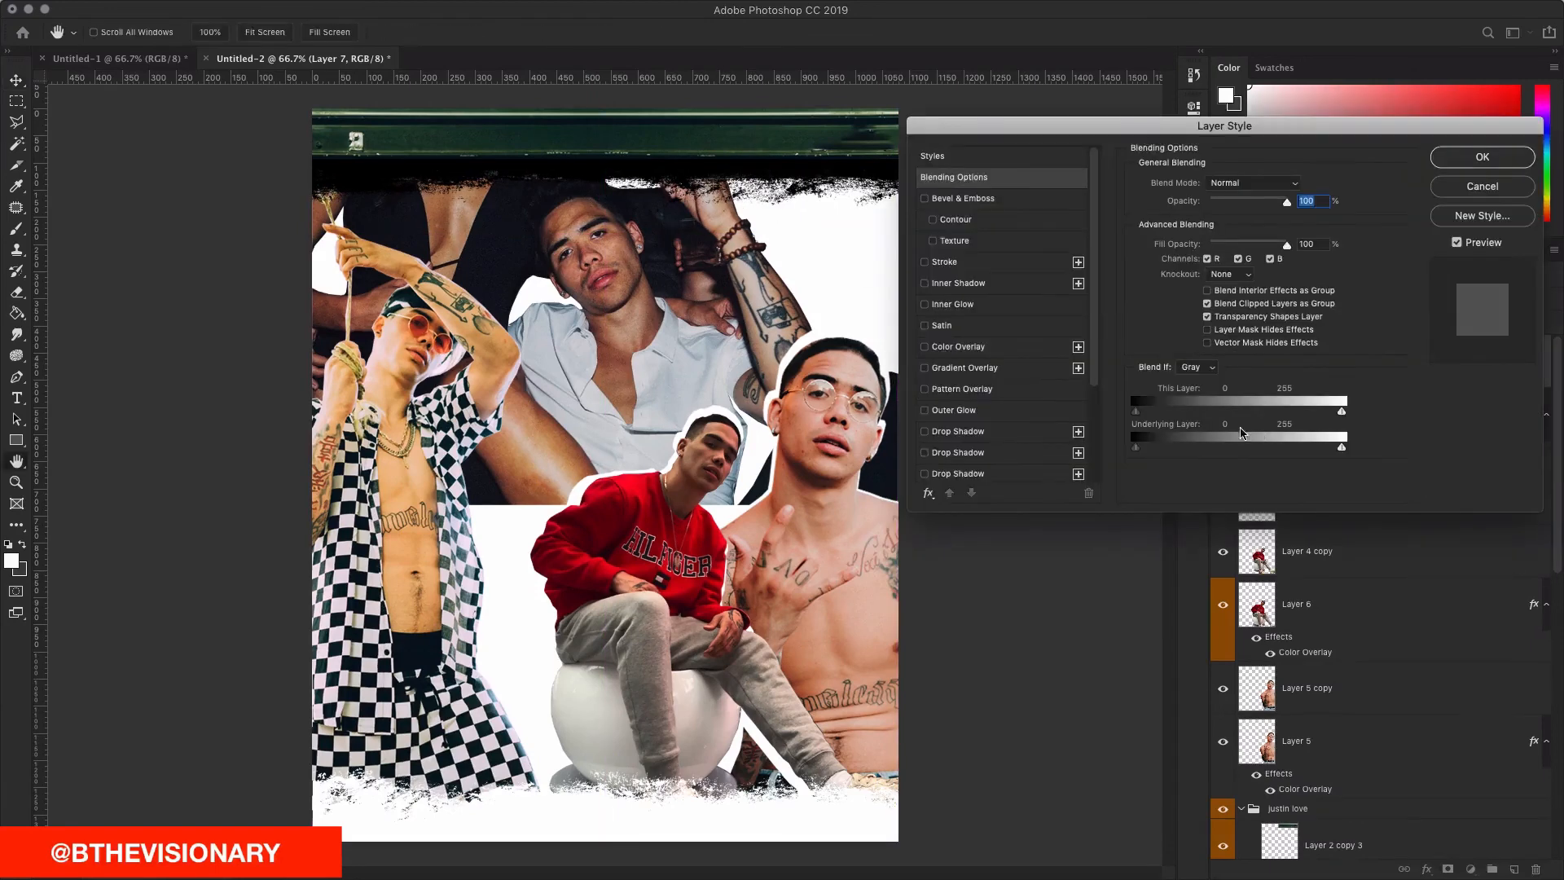
{"action": "left_click", "coordinate": [956, 348]}
{"action": "left_click", "coordinate": [1480, 156]}
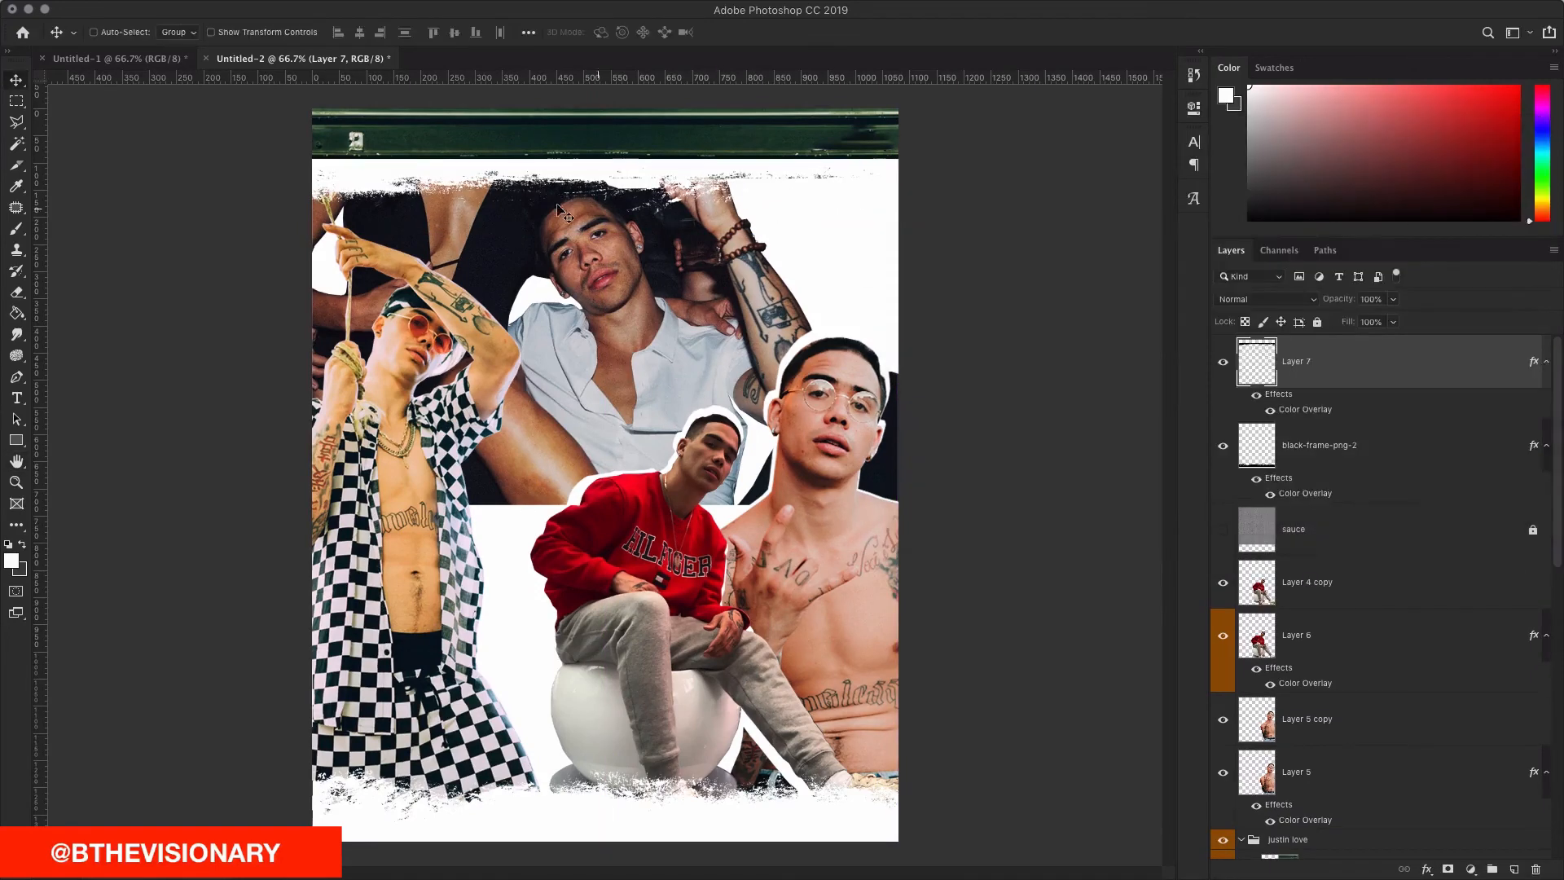
Step: Fill the green strip along the top edge with white on a new Layer 8
{"action": "key", "text": "m"}
{"action": "left_click_drag", "start_coordinate": [277, 99], "coordinate": [981, 161]}
{"action": "key", "text": "b"}
{"action": "left_click", "coordinate": [1514, 869]}
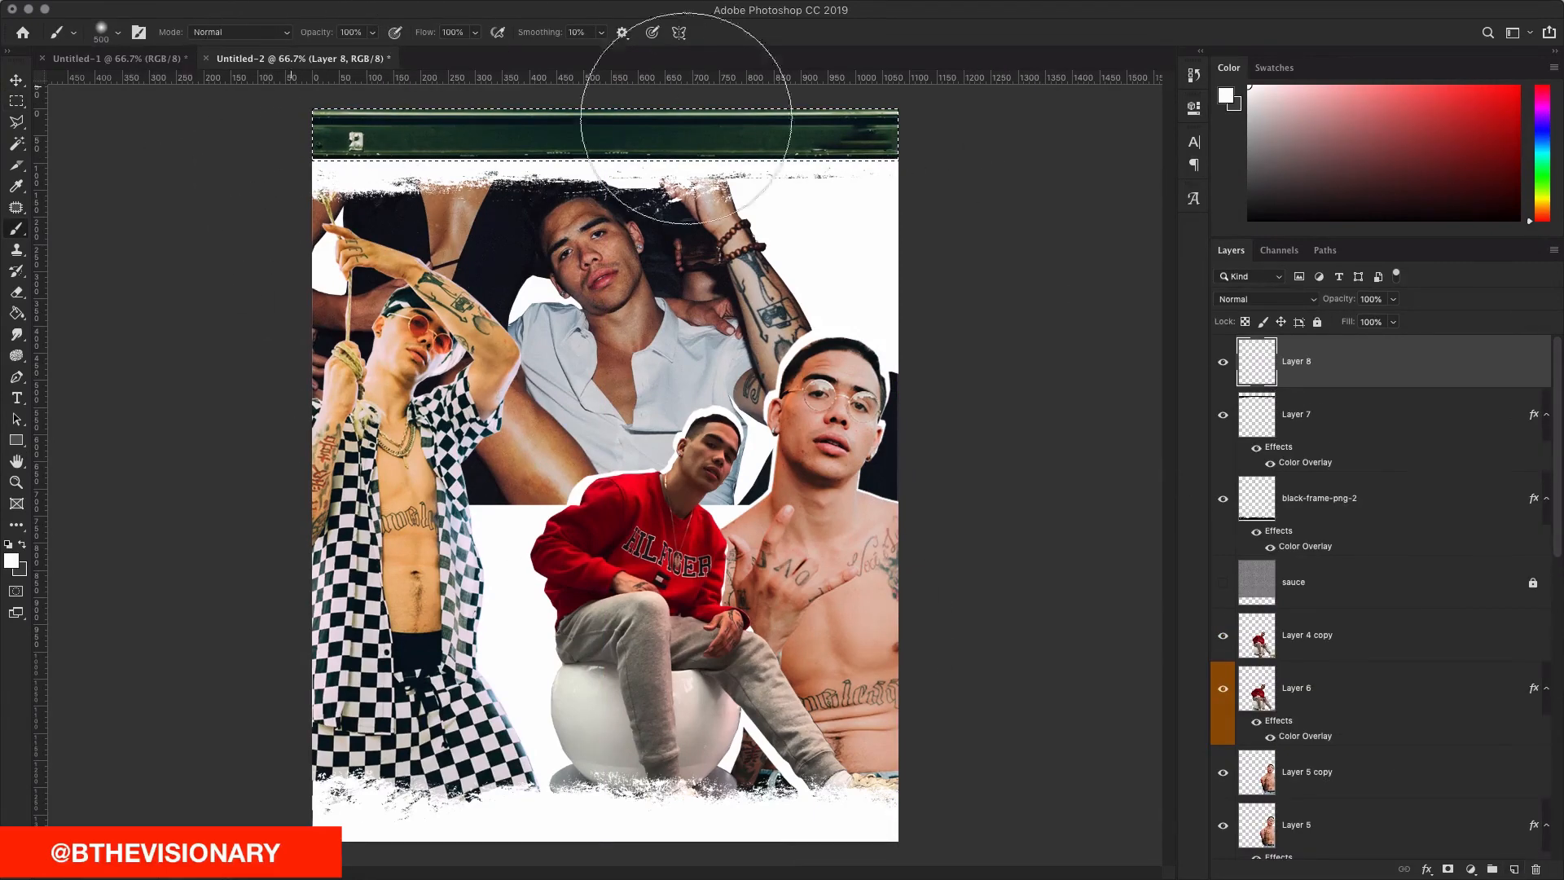
{"action": "key", "text": "alt+BackSpace"}
{"action": "key", "text": "ctrl+d"}
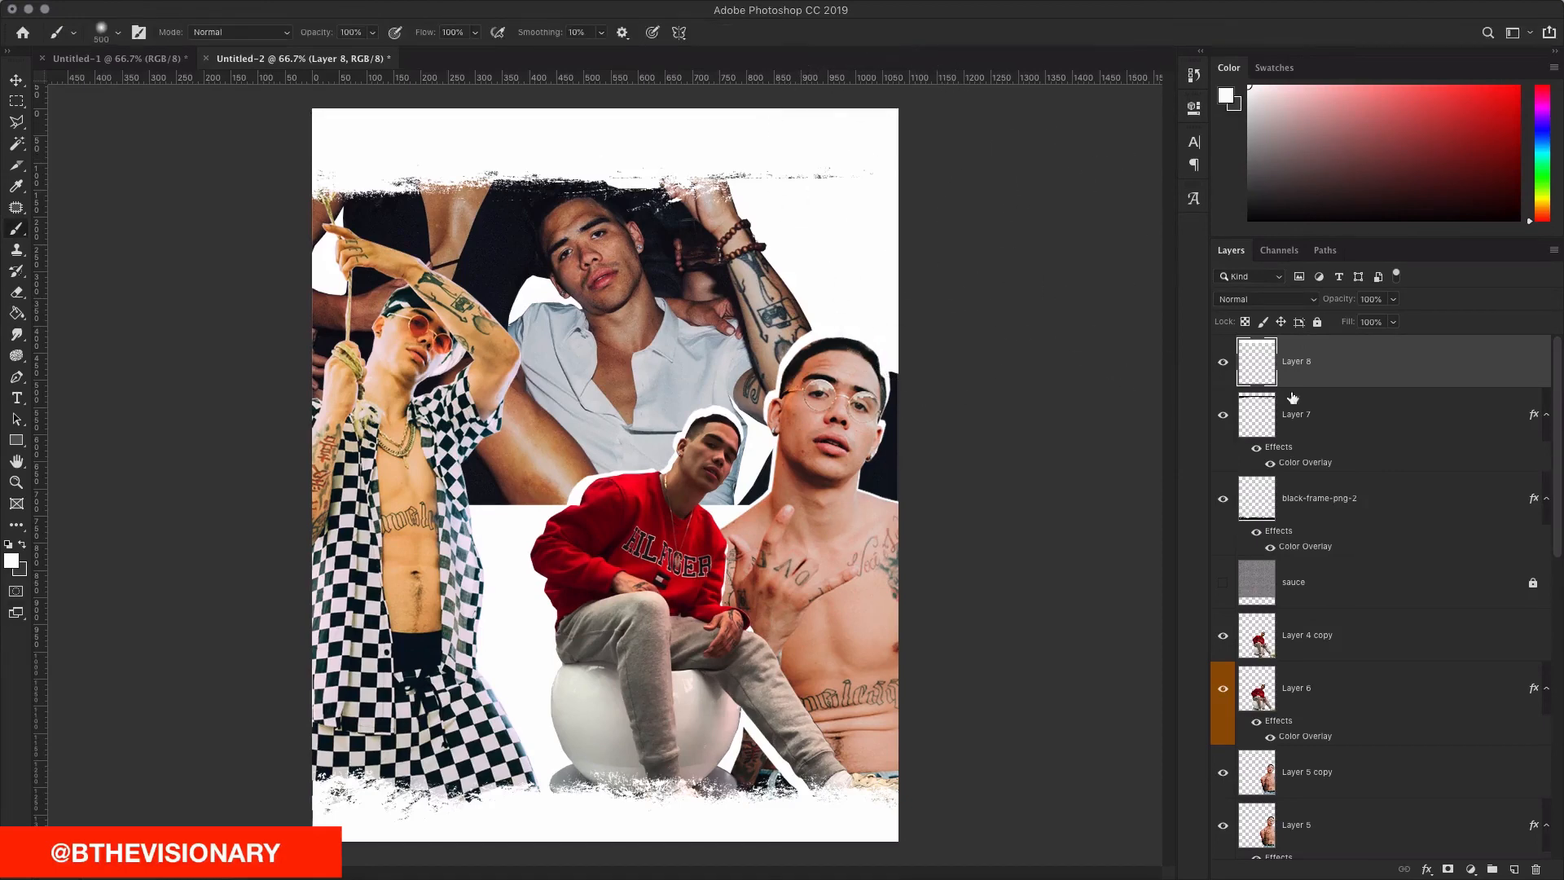
Step: Group Layers 7 and 8 into Group 1 and rotate the group −3.23°
{"action": "left_click", "coordinate": [1398, 446], "text": "shift"}
{"action": "left_click", "coordinate": [1405, 869]}
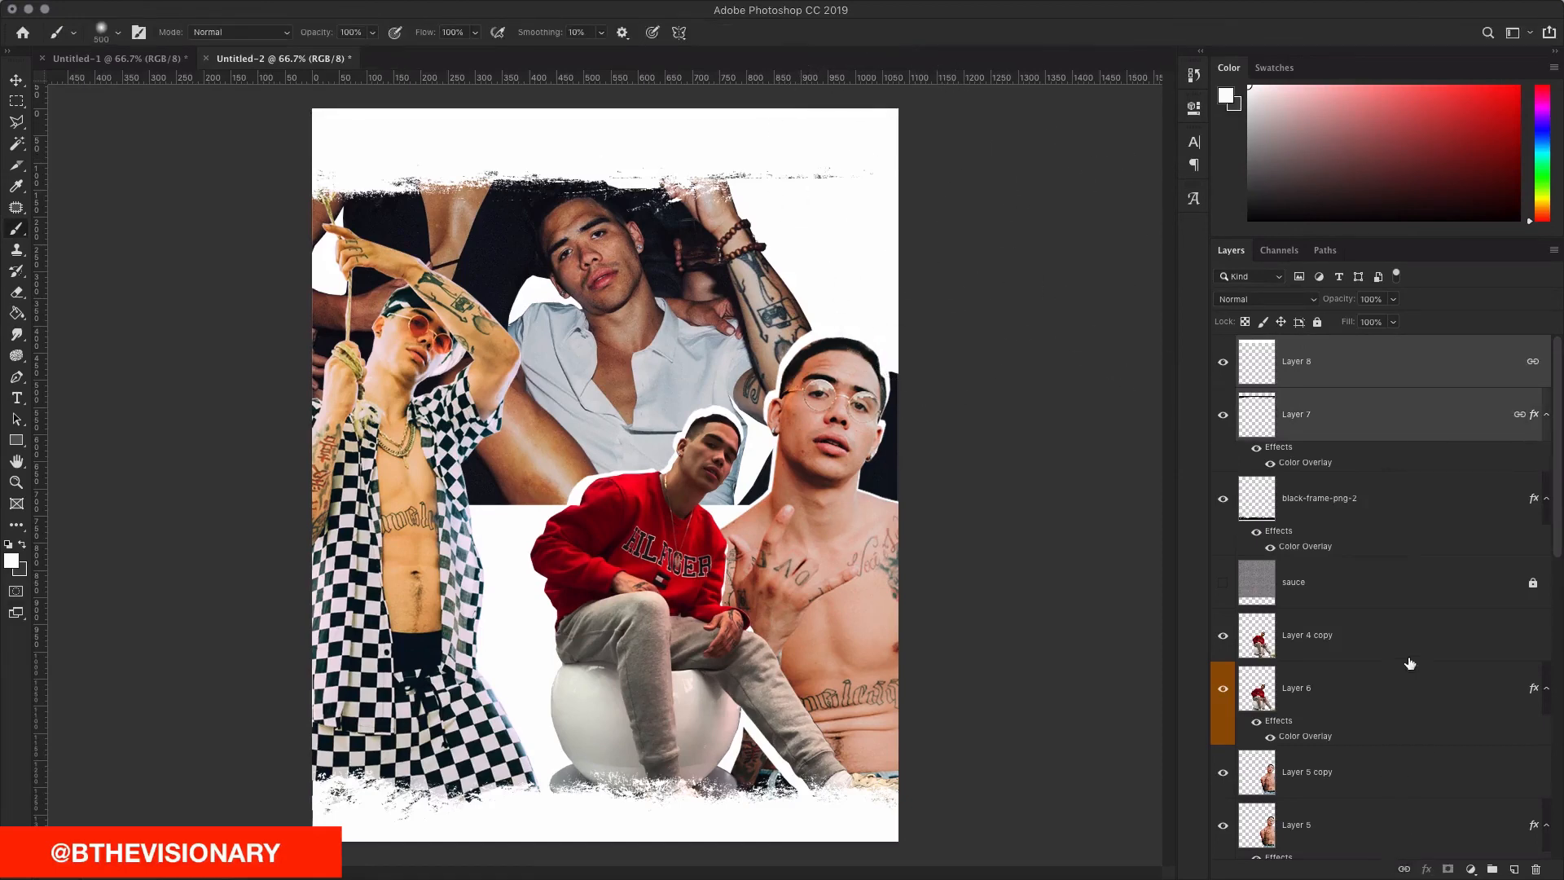
{"action": "key", "text": "super+g"}
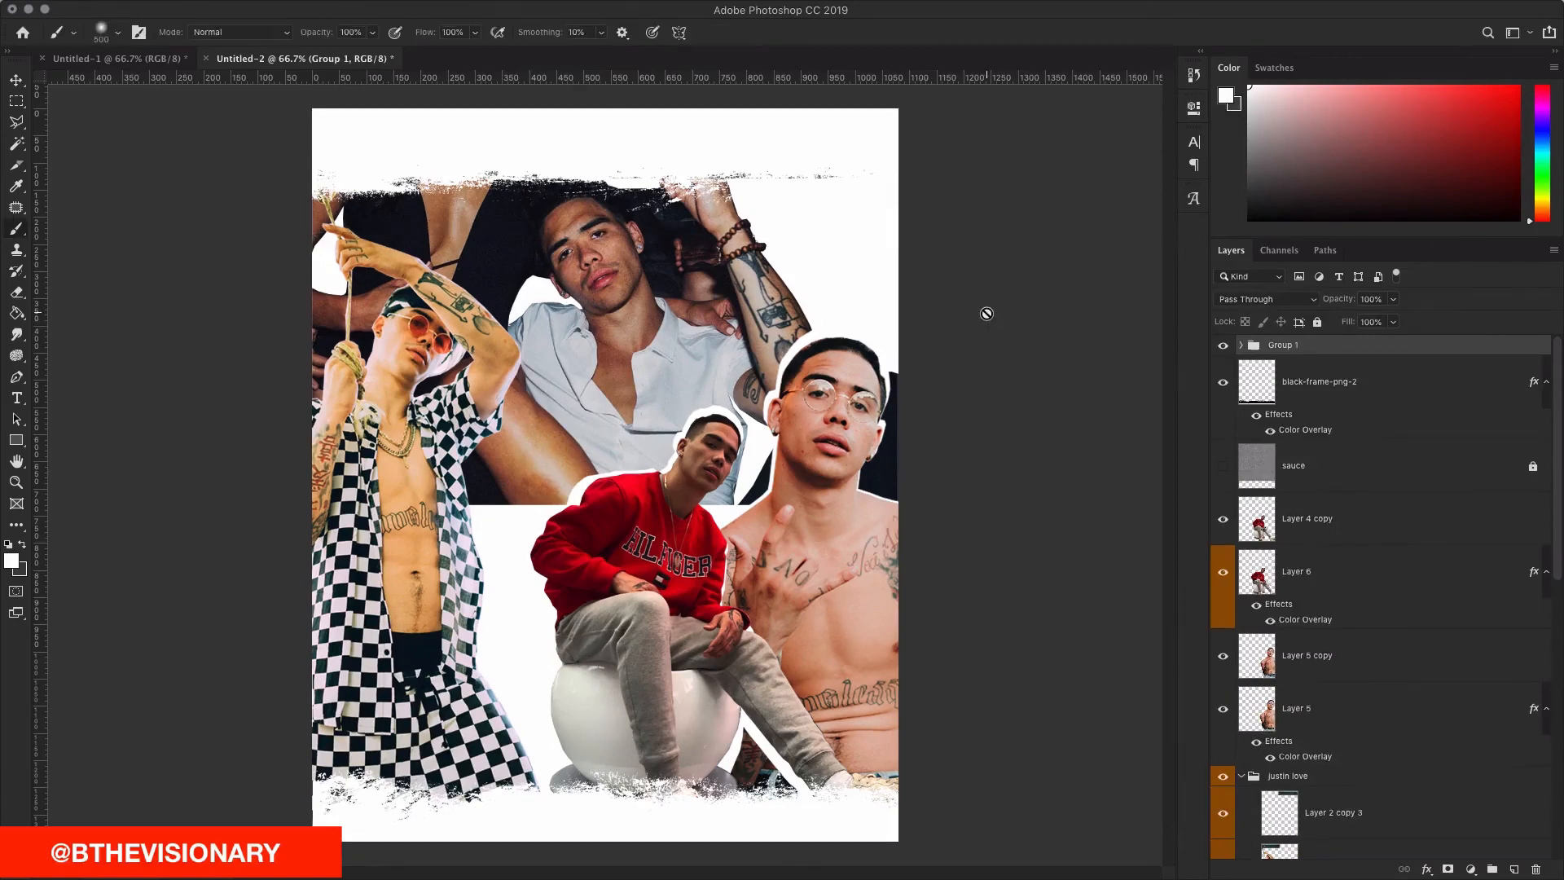
{"action": "key", "text": "v"}
{"action": "key", "text": "super+t"}
{"action": "left_click_drag", "start_coordinate": [888, 269], "coordinate": [917, 232]}
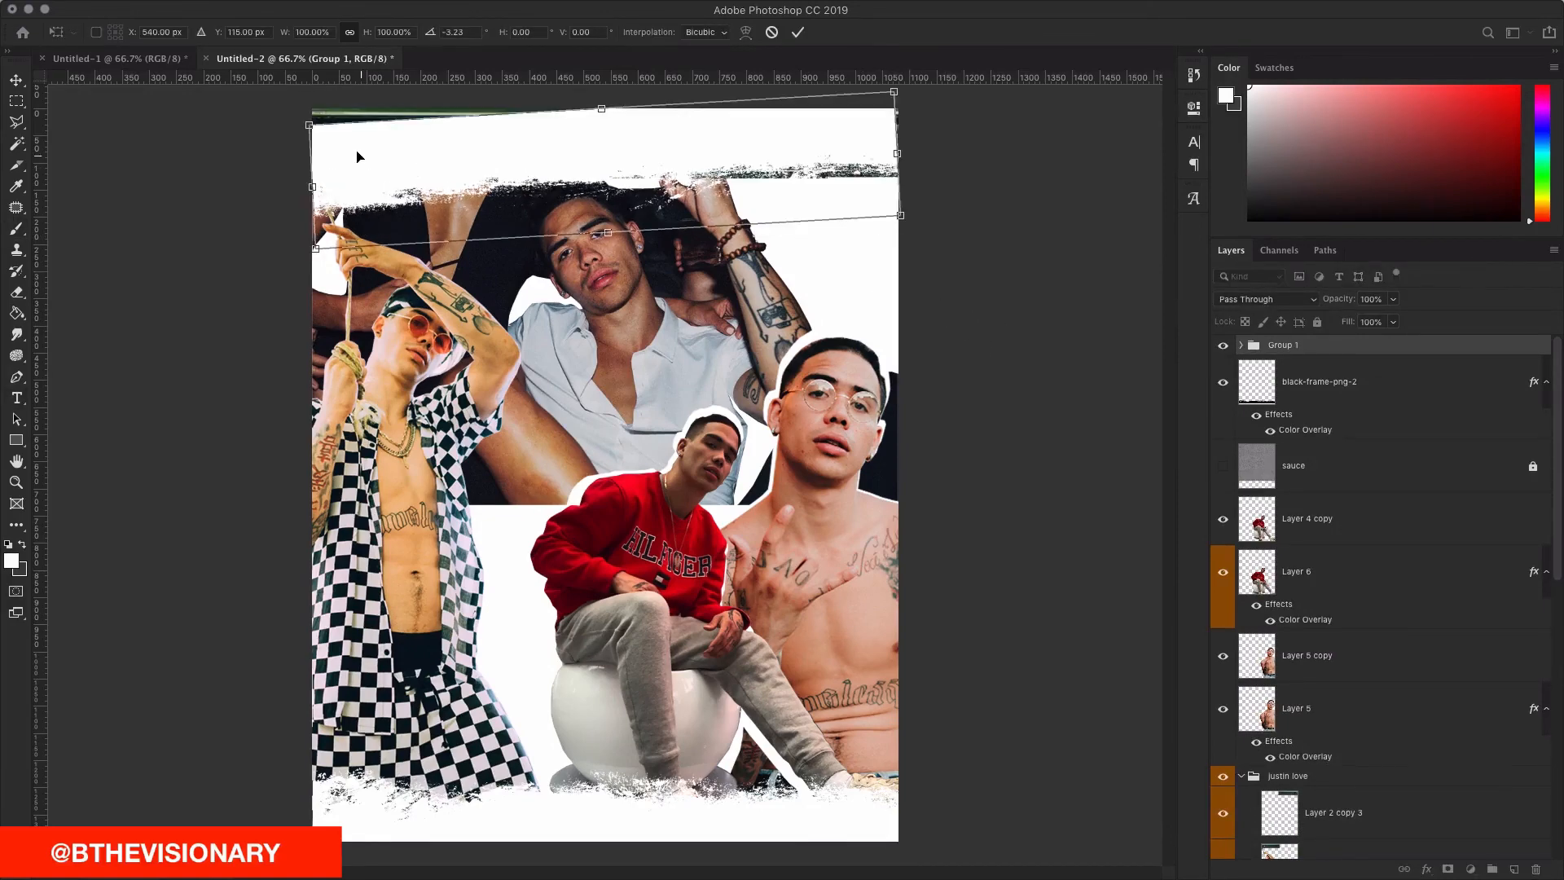
{"action": "left_click", "coordinate": [800, 32]}
{"action": "key", "text": "t"}
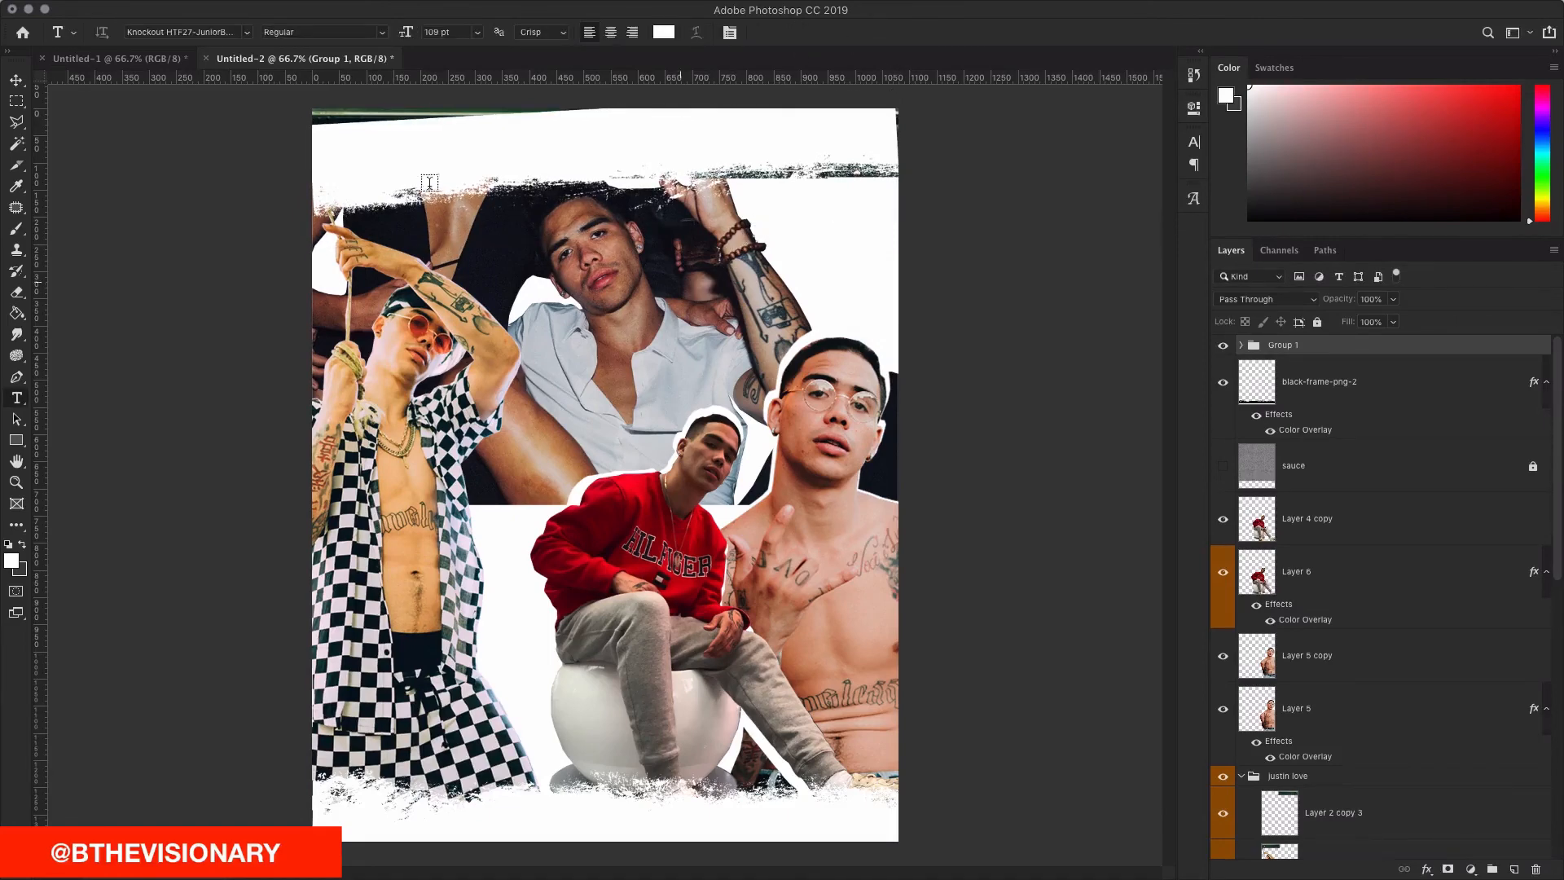
Step: Add Layer 9 inside Group 1 and lasso the gap above the tilted border
{"action": "key", "text": "b"}
{"action": "left_click", "coordinate": [1324, 377]}
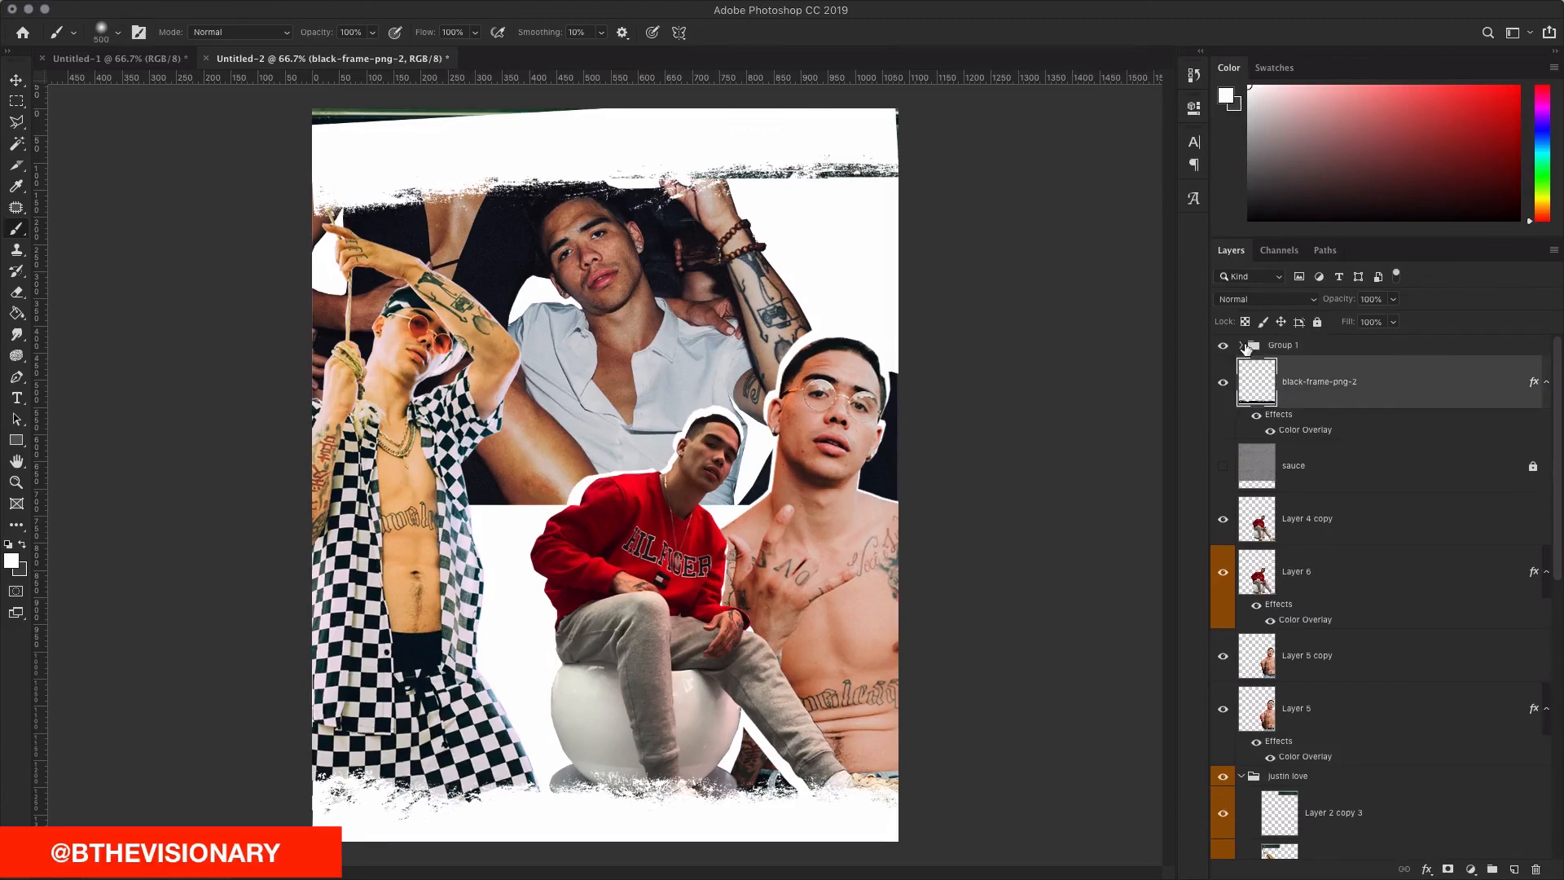
{"action": "left_click", "coordinate": [1241, 344]}
{"action": "left_click", "coordinate": [1336, 383]}
{"action": "left_click", "coordinate": [1515, 869]}
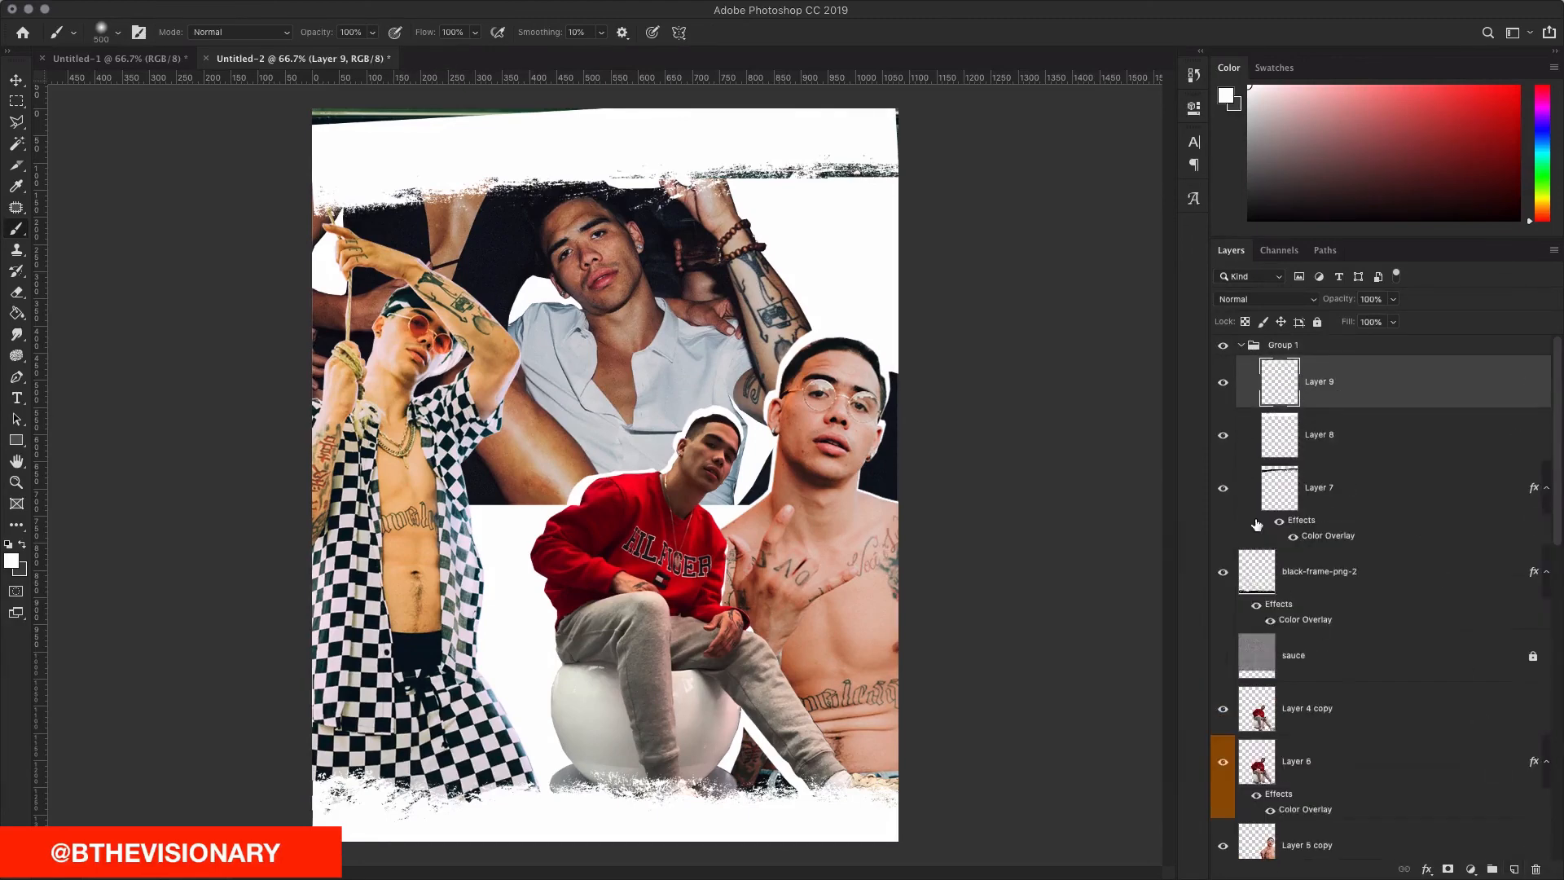
{"action": "key", "text": "l"}
{"action": "left_click", "coordinate": [211, 155]}
{"action": "left_click", "coordinate": [502, 142]}
{"action": "left_click", "coordinate": [664, 86]}
{"action": "left_click", "coordinate": [422, 95]}
{"action": "double_click", "coordinate": [258, 108]}
{"action": "key", "text": "b"}
{"action": "key", "text": "ctrl+d"}
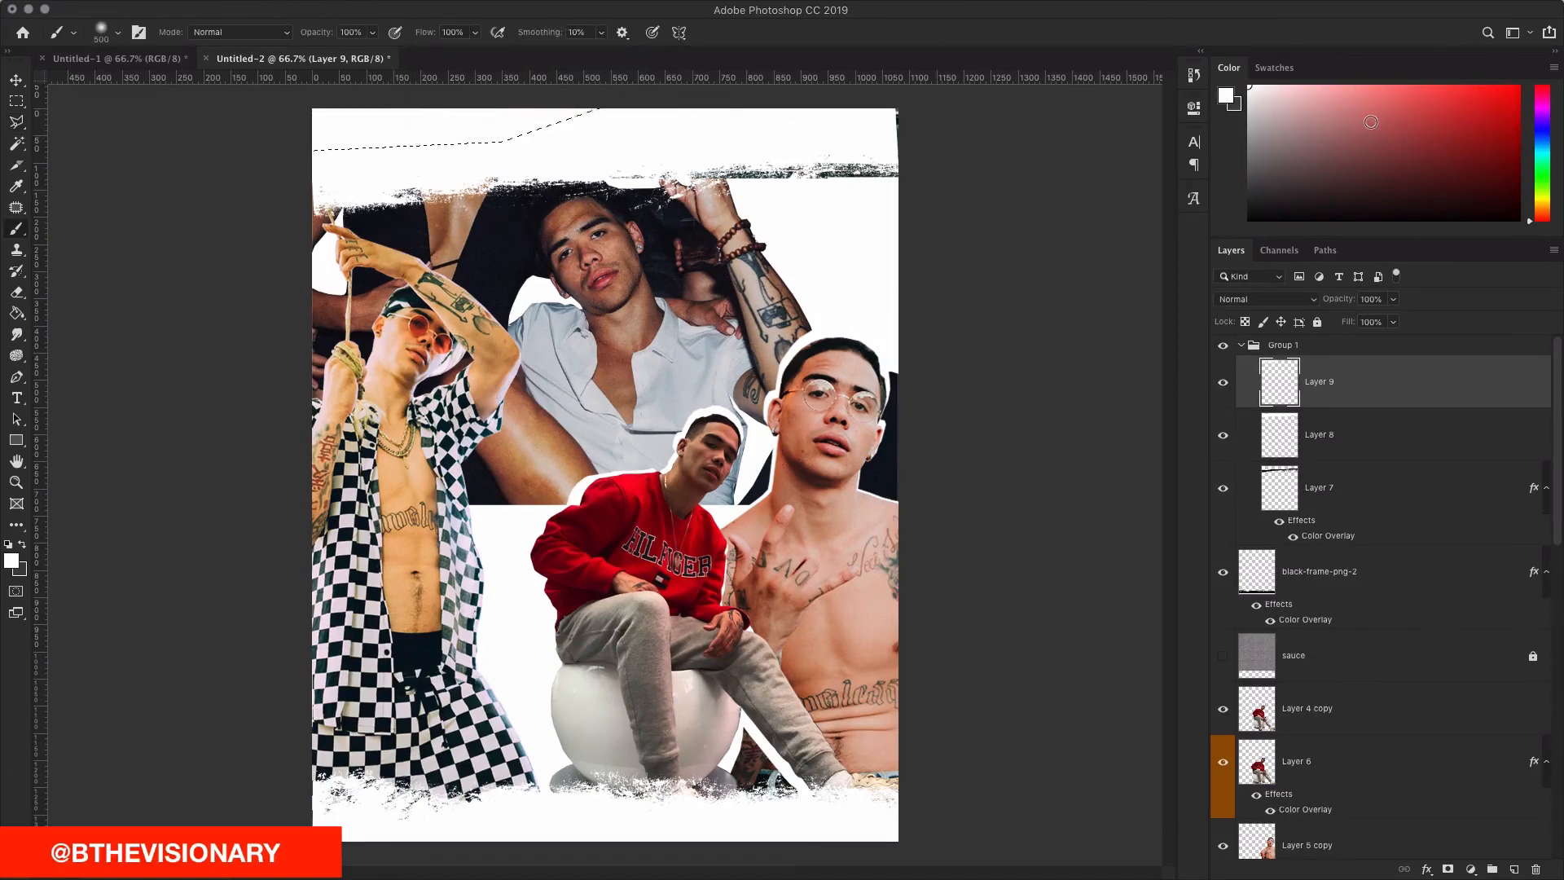
Step: Show and unlock the sauce texture layer and enlarge it to 119.56% over the collage
{"action": "left_click", "coordinate": [1225, 657]}
{"action": "left_click", "coordinate": [1361, 658]}
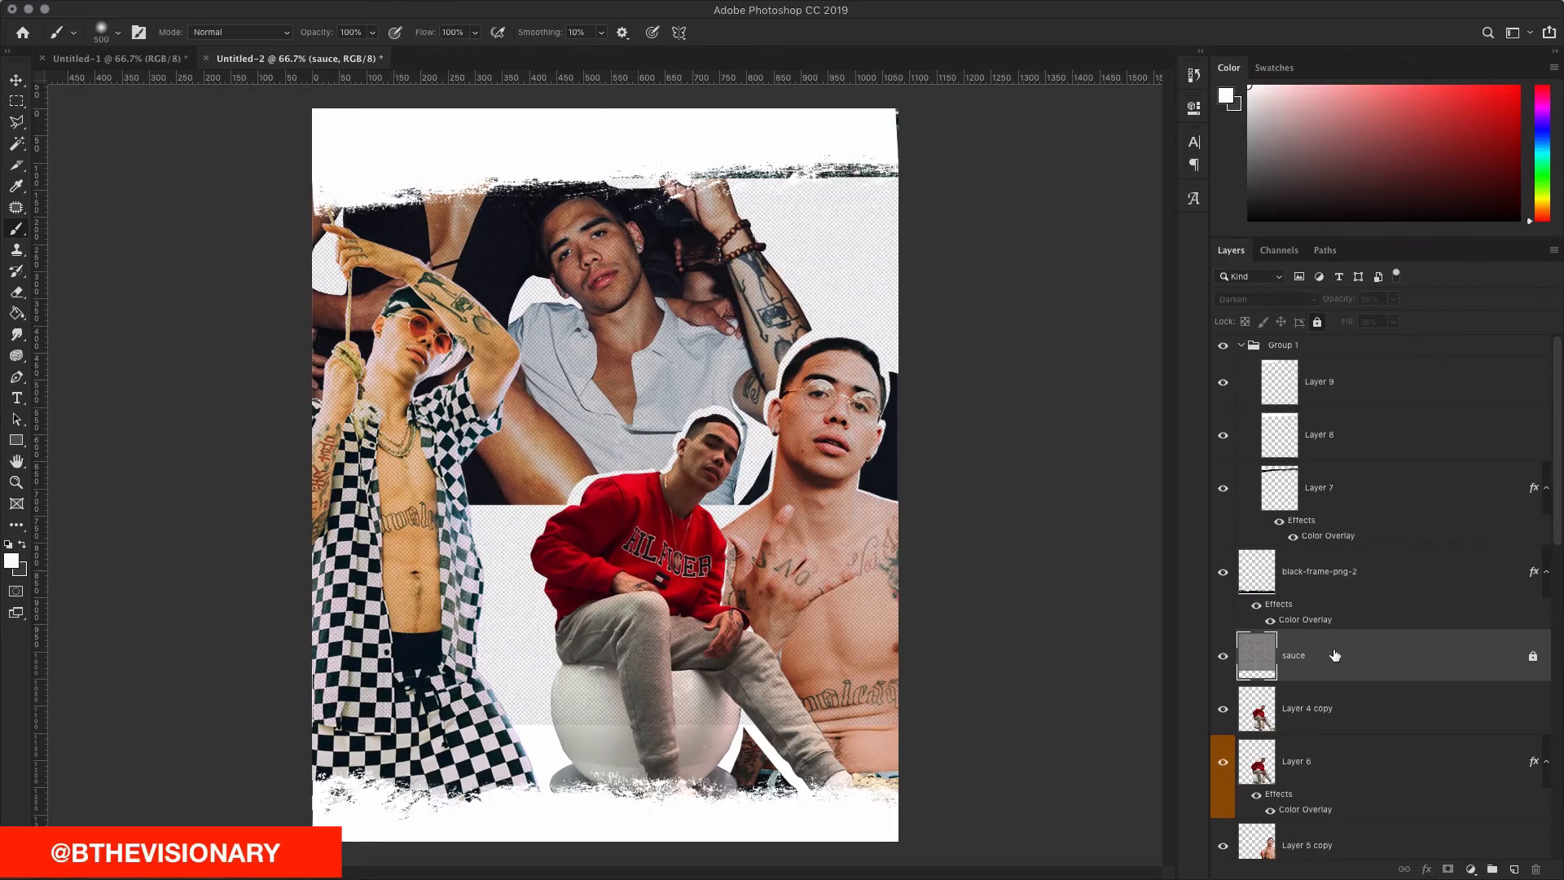
{"action": "left_click", "coordinate": [1535, 657]}
{"action": "key", "text": "ctrl+t"}
{"action": "left_click_drag", "start_coordinate": [970, 725], "coordinate": [1030, 771]}
{"action": "left_click_drag", "start_coordinate": [908, 595], "coordinate": [902, 652]}
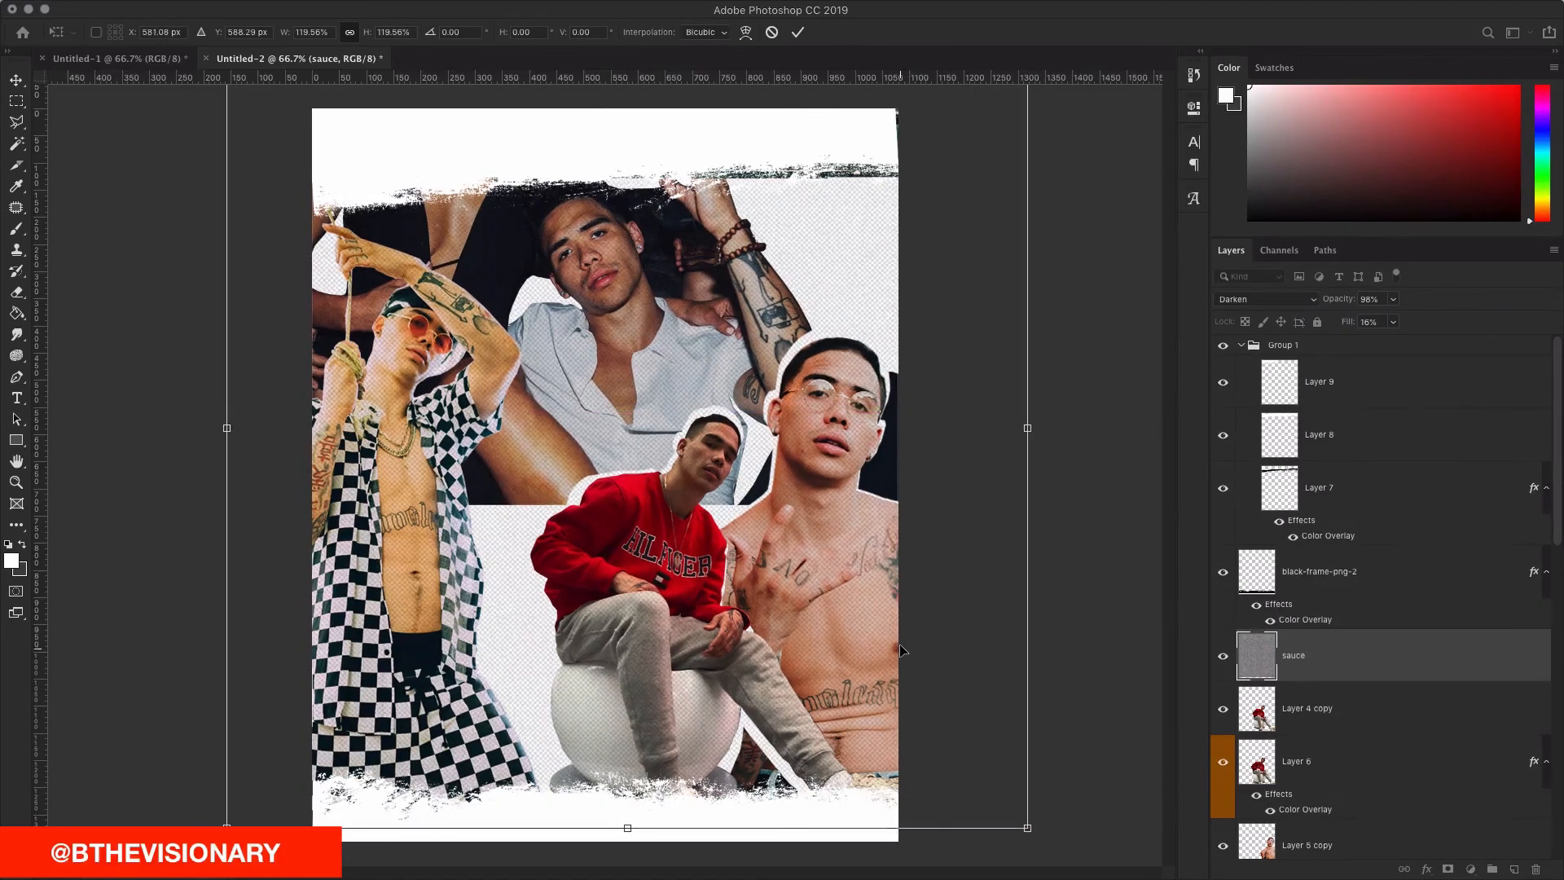
{"action": "left_click", "coordinate": [798, 39]}
Step: Place the sauce layer just below black-frame-png-2 and set its Fill to 18%
{"action": "key", "text": "ctrl+shift+bracketright"}
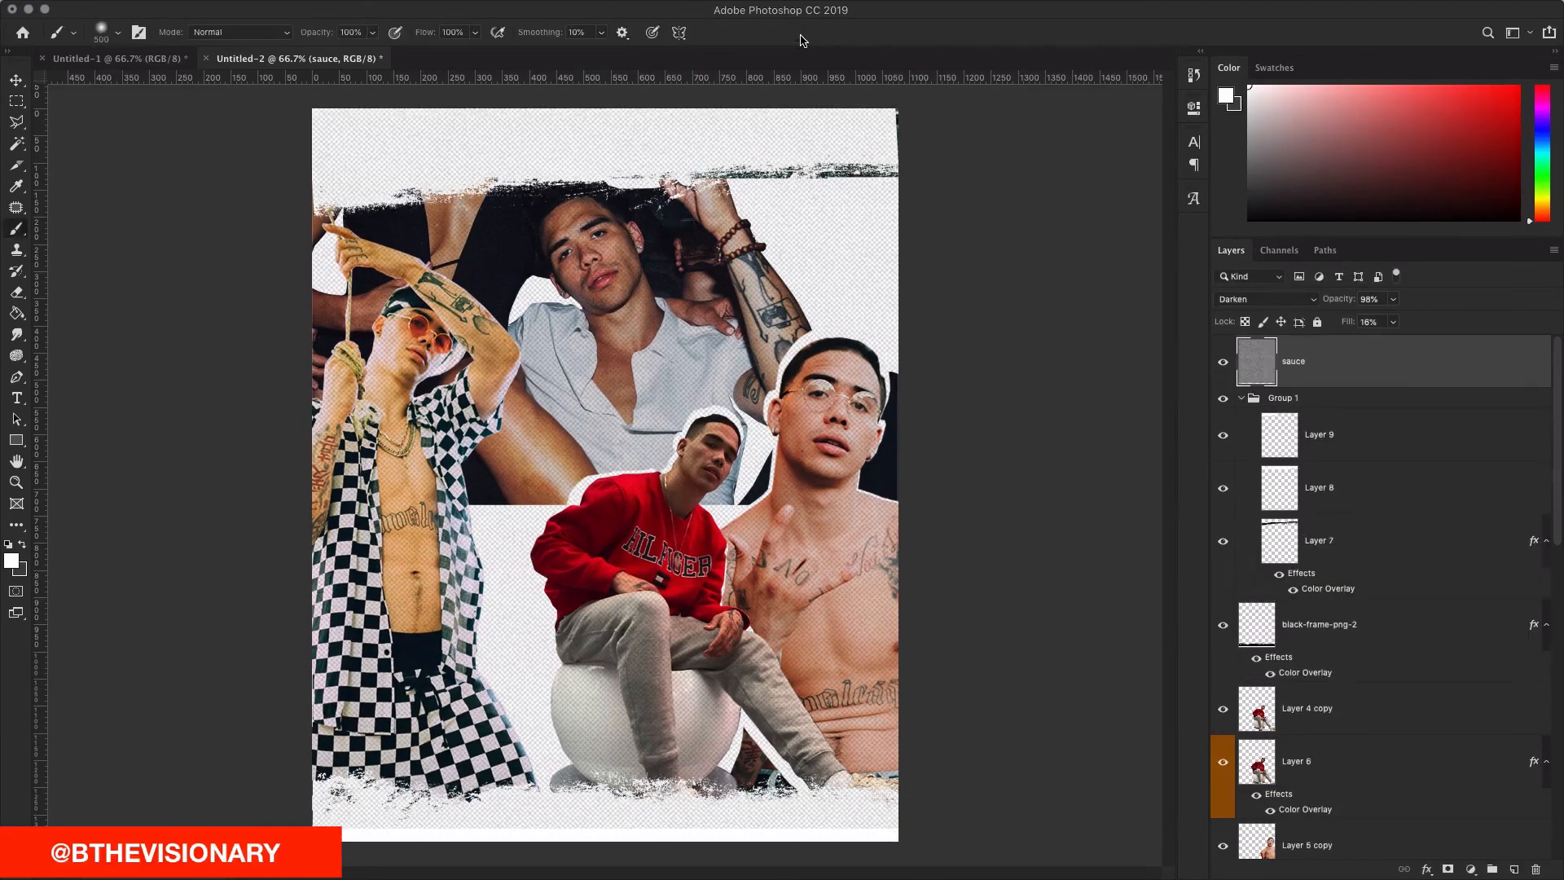
{"action": "key", "text": "ctrl+shift+bracketleft"}
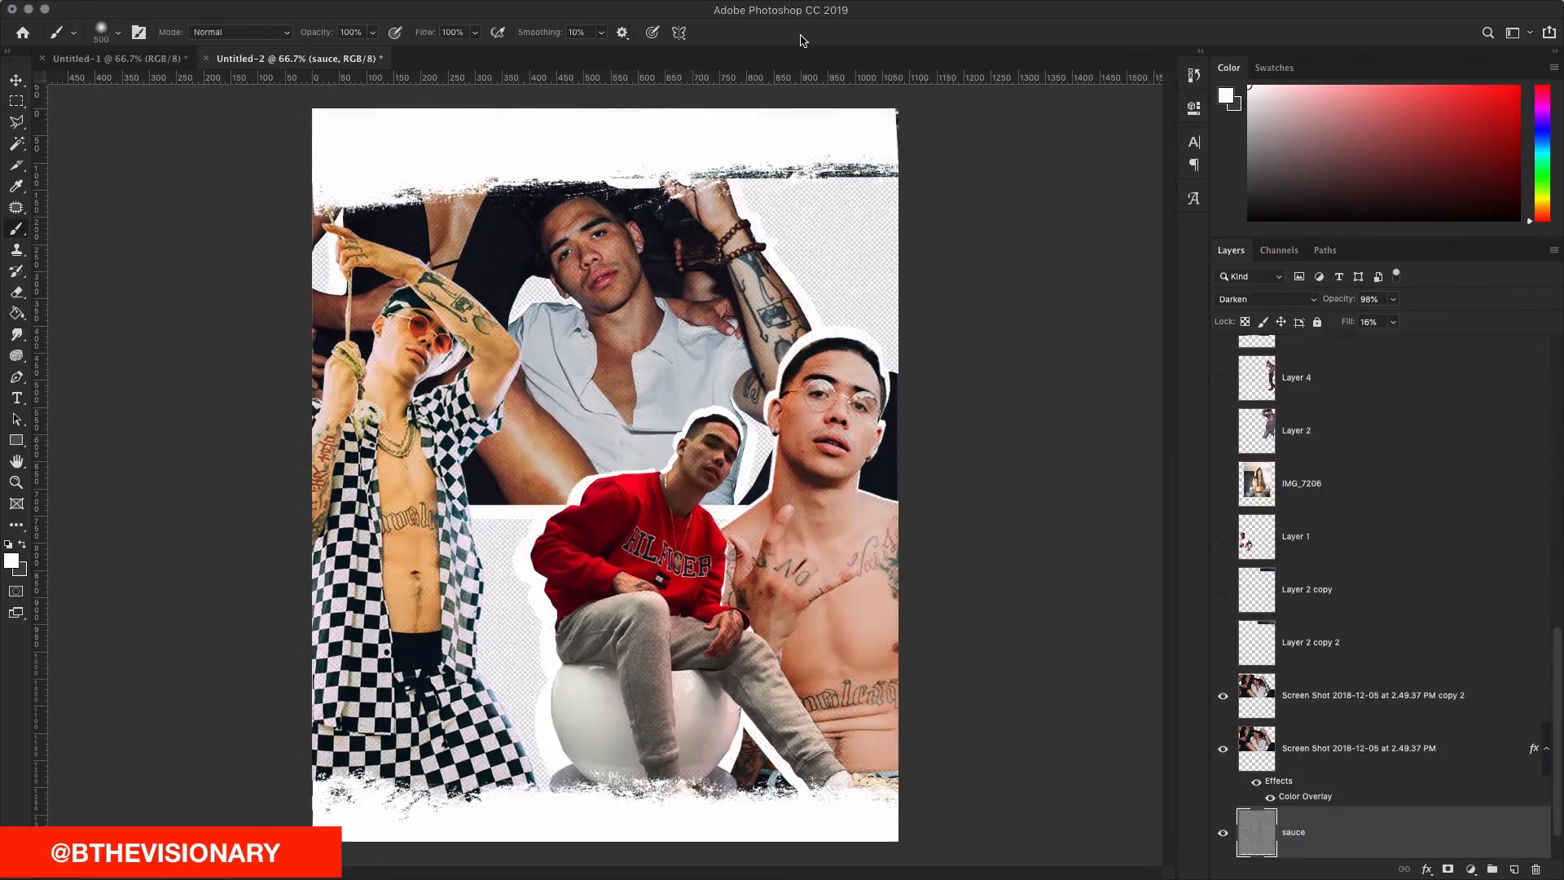
{"action": "key", "text": "ctrl+bracketright"}
{"action": "key", "text": "ctrl+bracketright"}
{"action": "key", "text": "ctrl+bracketright"}
{"action": "key", "text": "ctrl+bracketright"}
{"action": "key", "text": "ctrl+bracketright"}
{"action": "key", "text": "ctrl+bracketright"}
{"action": "key", "text": "ctrl+bracketright"}
{"action": "key", "text": "ctrl+bracketright"}
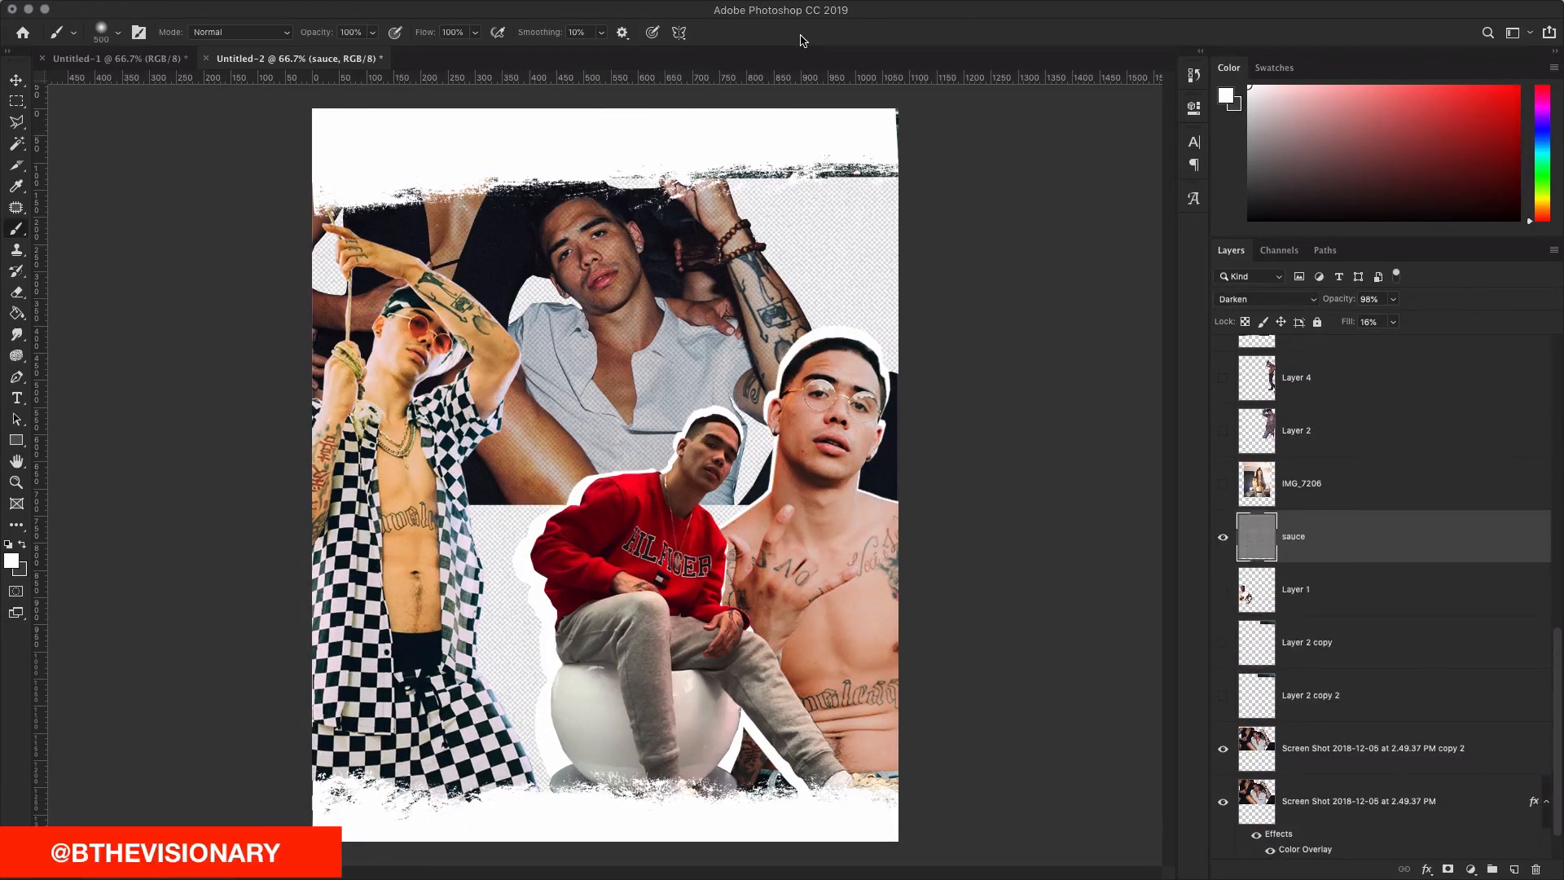
{"action": "key", "text": "ctrl+bracketright"}
{"action": "key", "text": "ctrl+bracketright"}
{"action": "key", "text": "ctrl+bracketright"}
{"action": "key", "text": "ctrl+bracketright"}
{"action": "key", "text": "ctrl+bracketright"}
{"action": "key", "text": "ctrl+bracketright"}
{"action": "key", "text": "ctrl+bracketright"}
{"action": "key", "text": "ctrl+bracketright"}
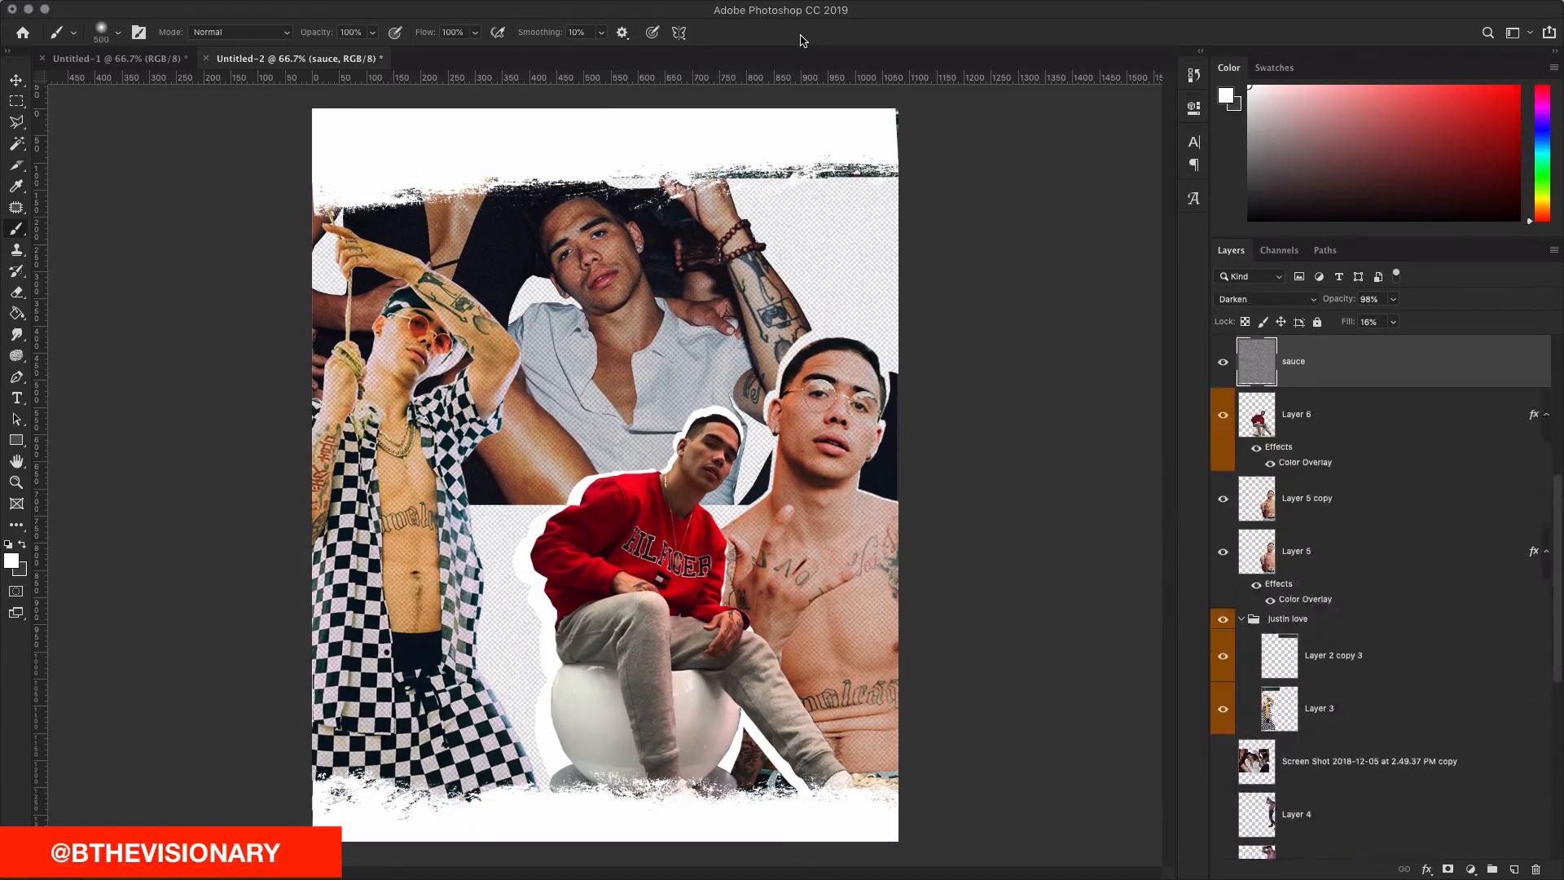
{"action": "key", "text": "ctrl+bracketleft"}
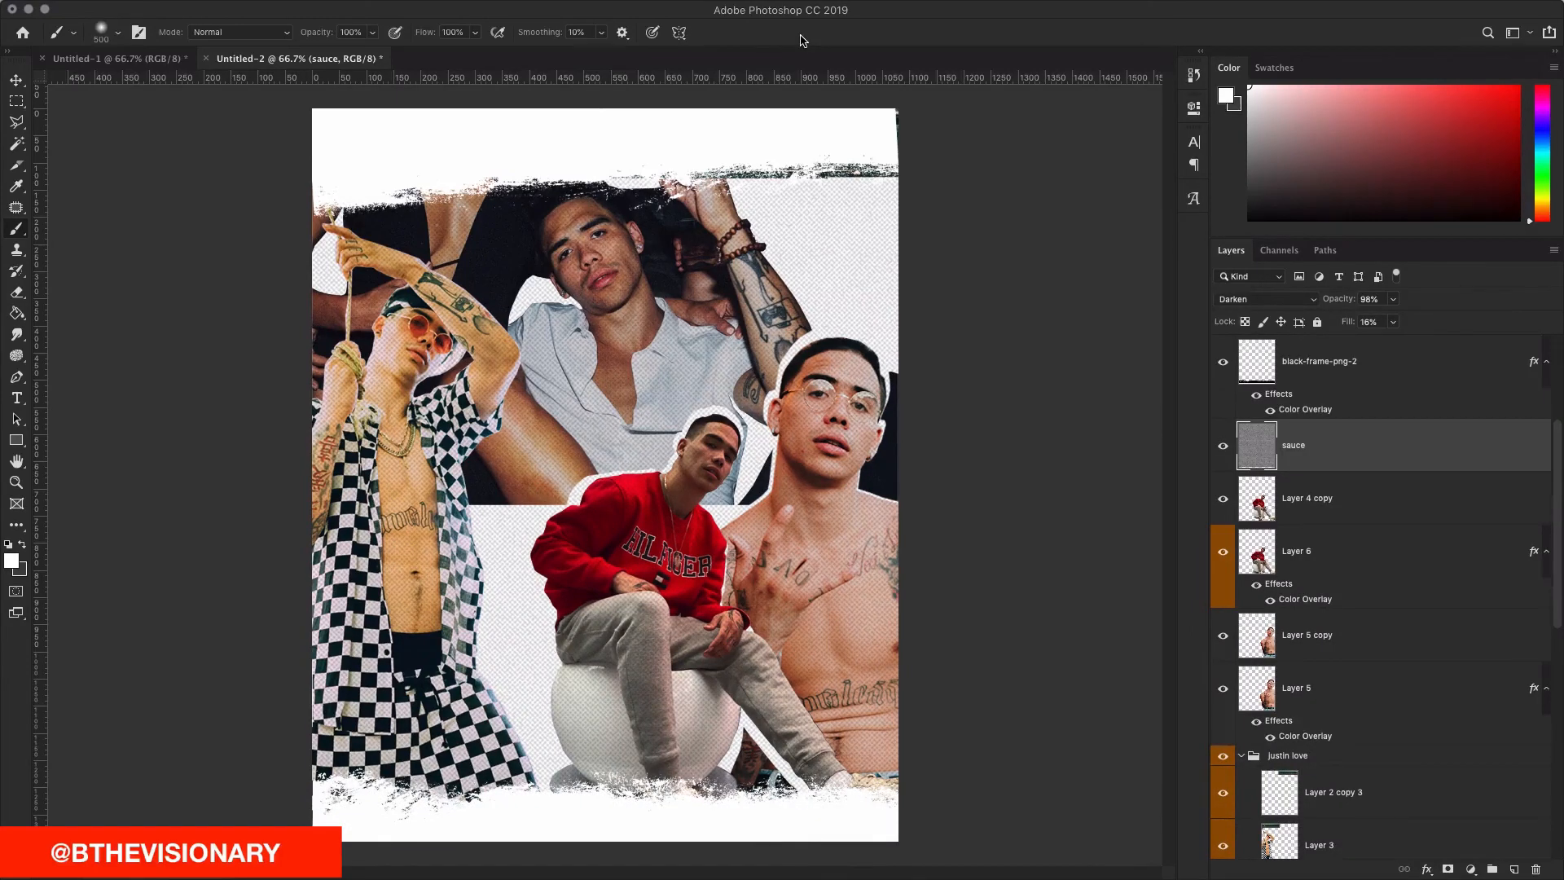
{"action": "key", "text": "Down"}
{"action": "key", "text": "Up"}
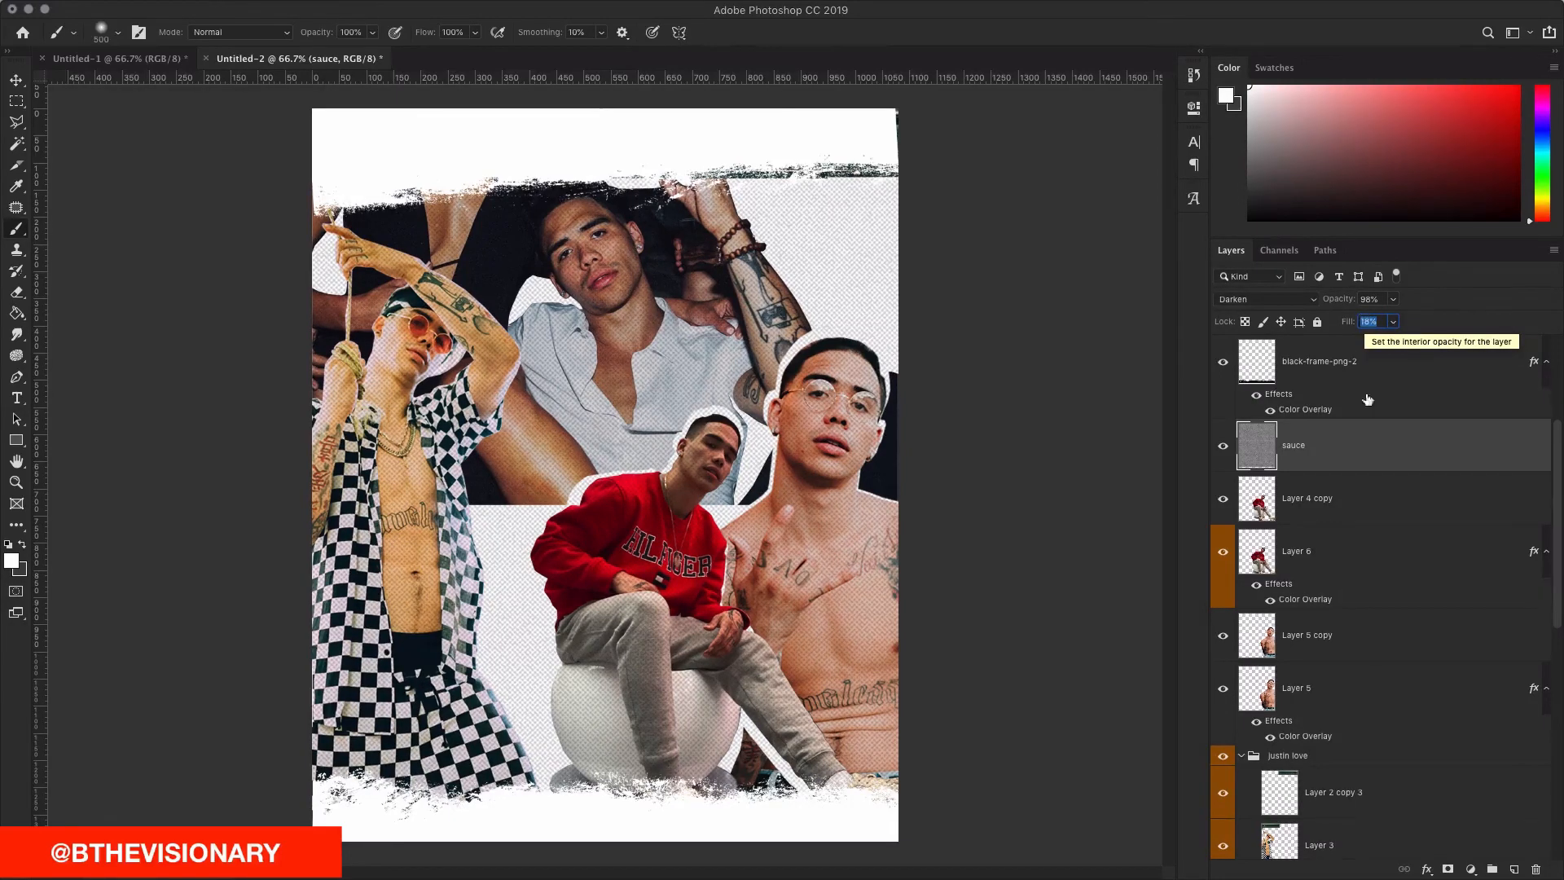
{"action": "left_click", "coordinate": [619, 297]}
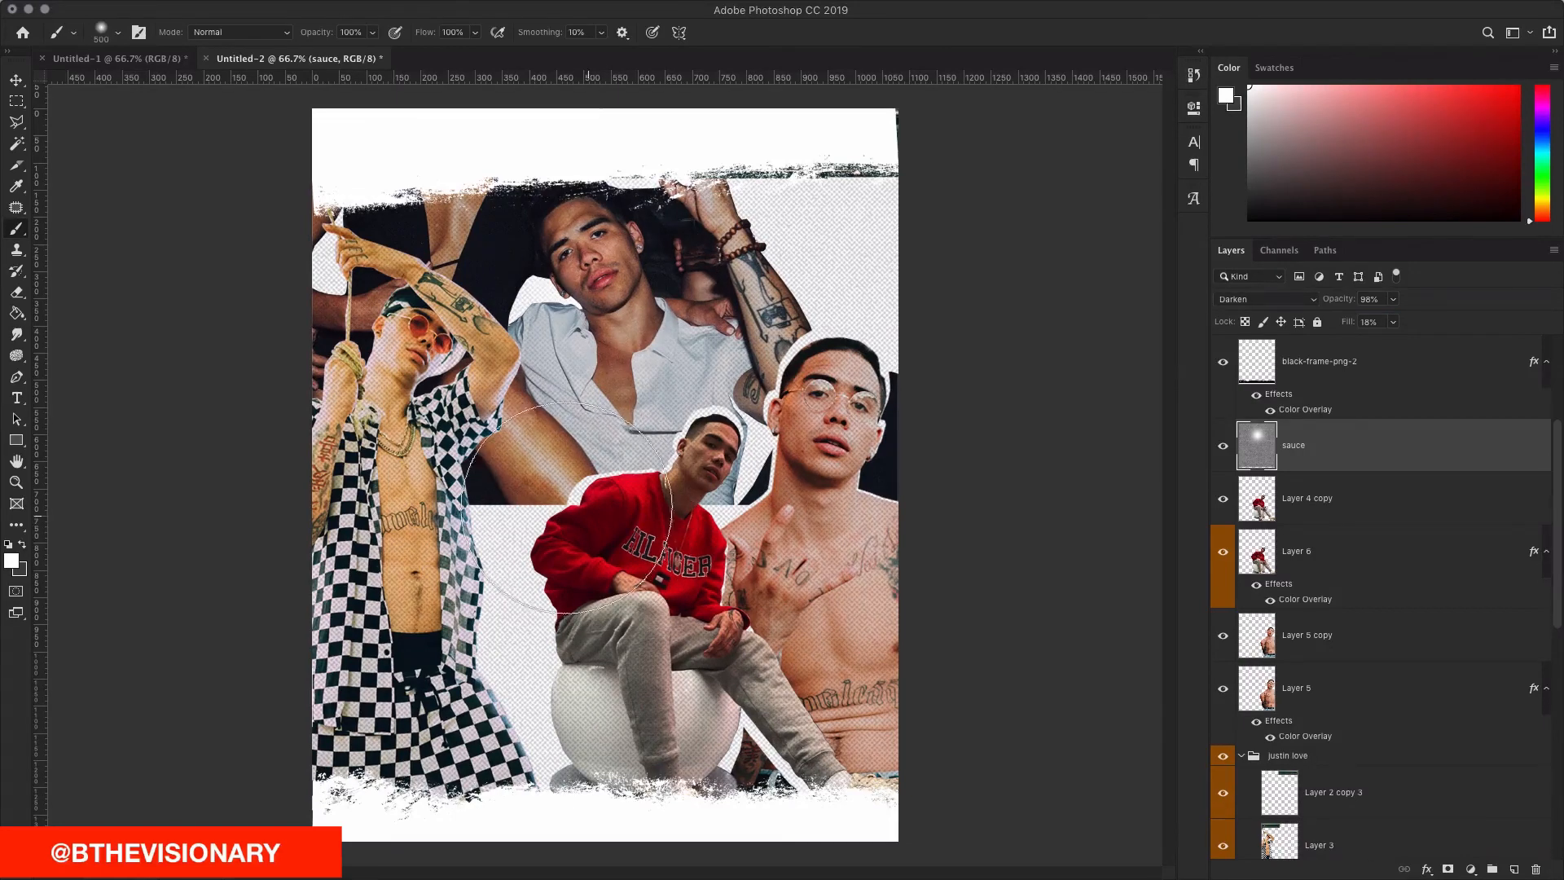
Step: Undo the stray dab, set the brush to 47% opacity and size 250, and fade the texture over the faces
{"action": "key", "text": "super+z"}
{"action": "key", "text": "super+z"}
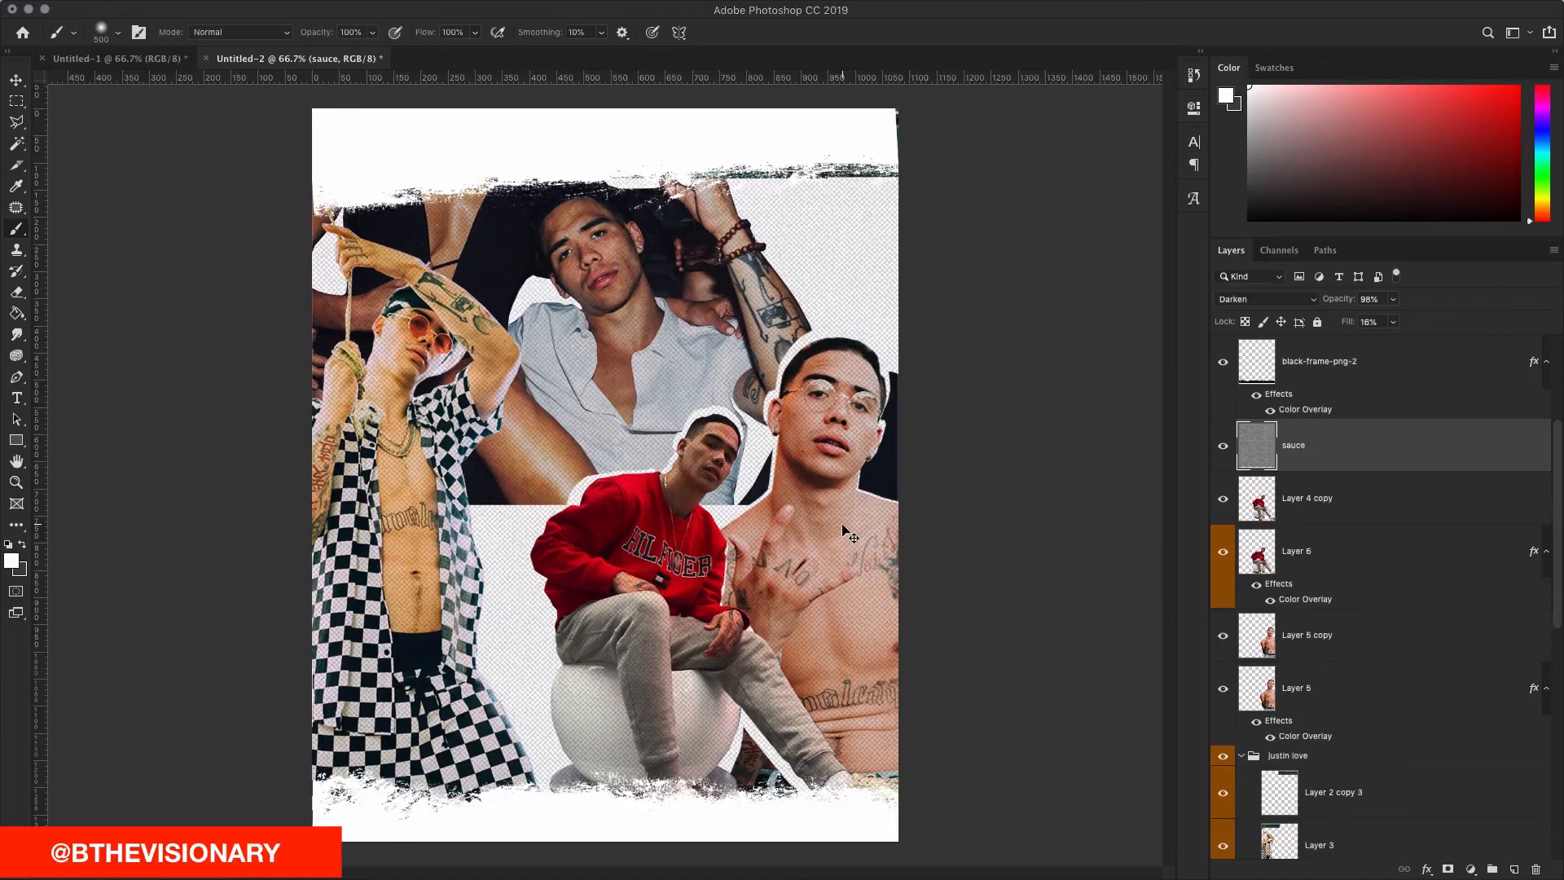
{"action": "left_click", "coordinate": [373, 34]}
{"action": "left_click_drag", "start_coordinate": [376, 51], "coordinate": [332, 51]}
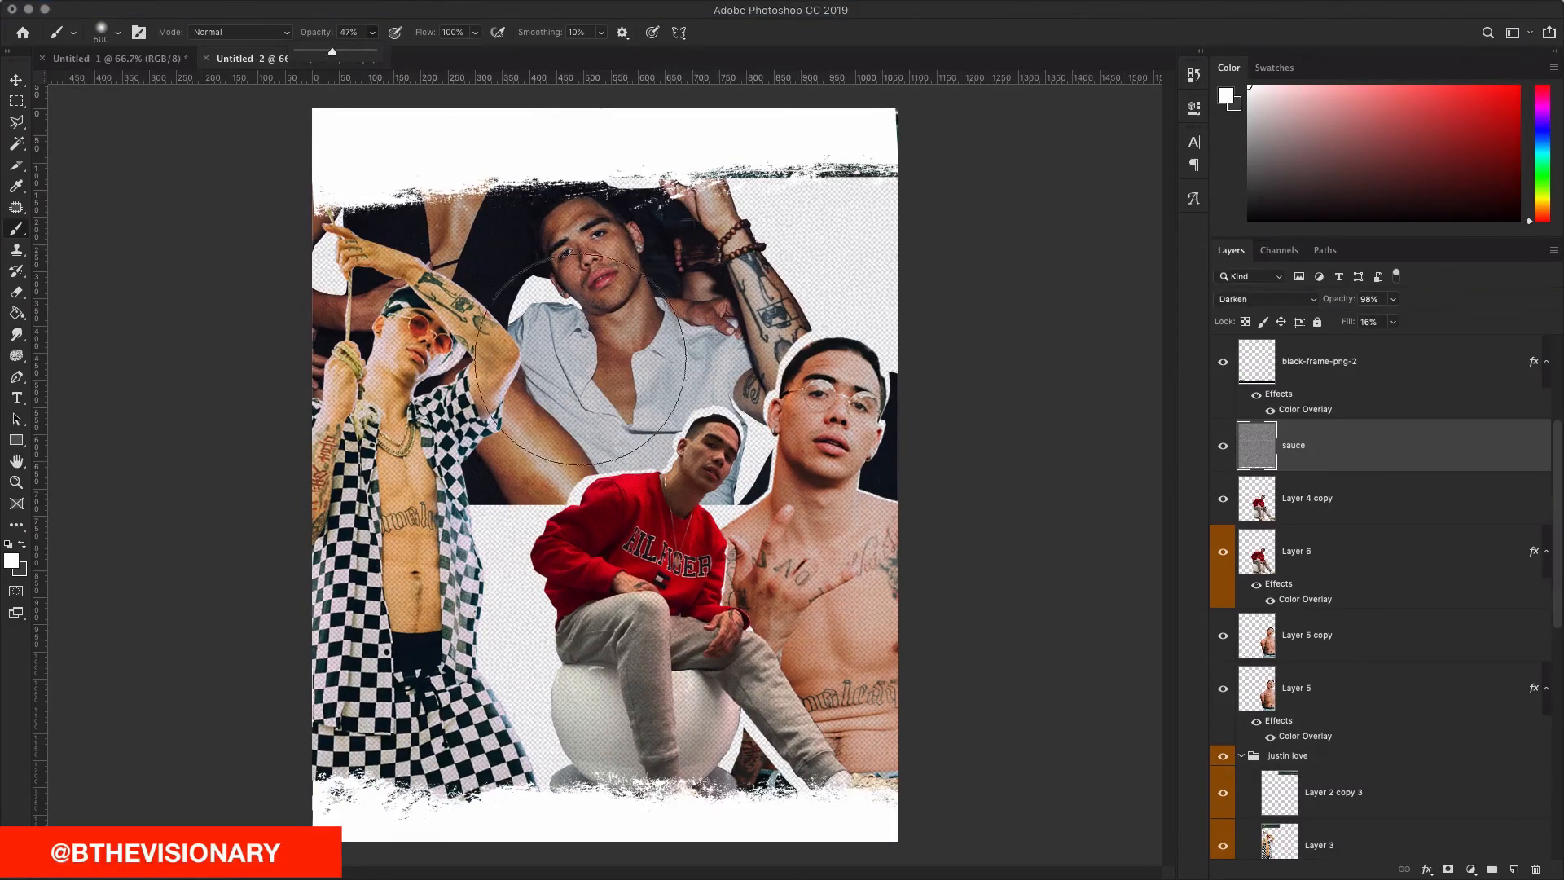
{"action": "left_click", "coordinate": [591, 286]}
{"action": "key", "text": "bracketleft"}
{"action": "key", "text": "bracketleft"}
{"action": "key", "text": "bracketleft"}
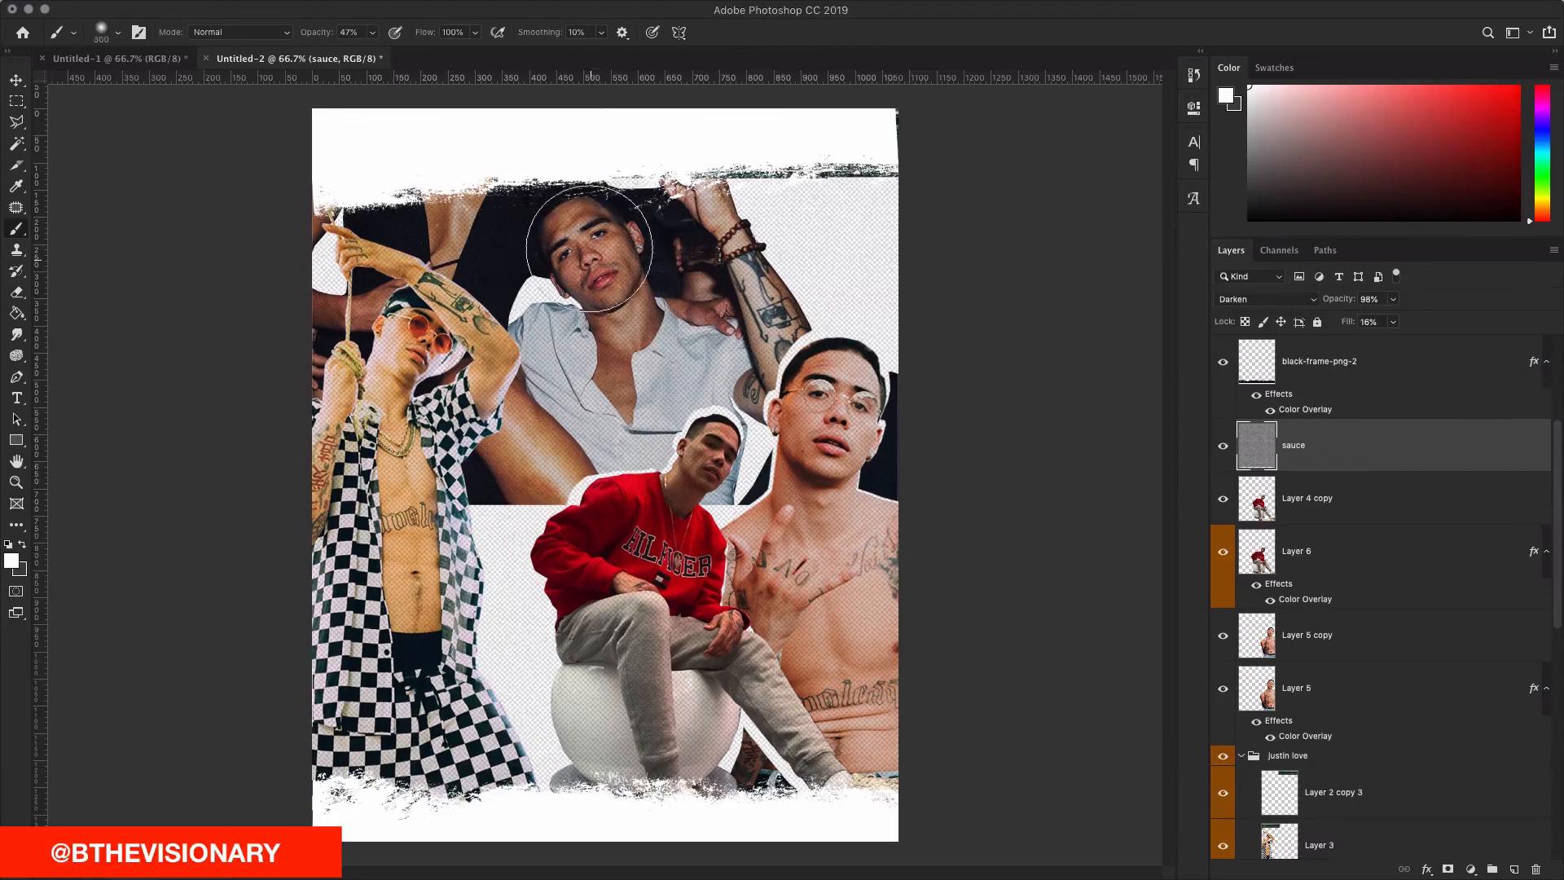
{"action": "mouse_move", "coordinate": [588, 242]}
{"action": "left_mouse_down"}
{"action": "mouse_move", "coordinate": [644, 299]}
{"action": "mouse_move", "coordinate": [612, 317]}
{"action": "left_mouse_up"}
{"action": "left_click", "coordinate": [412, 324]}
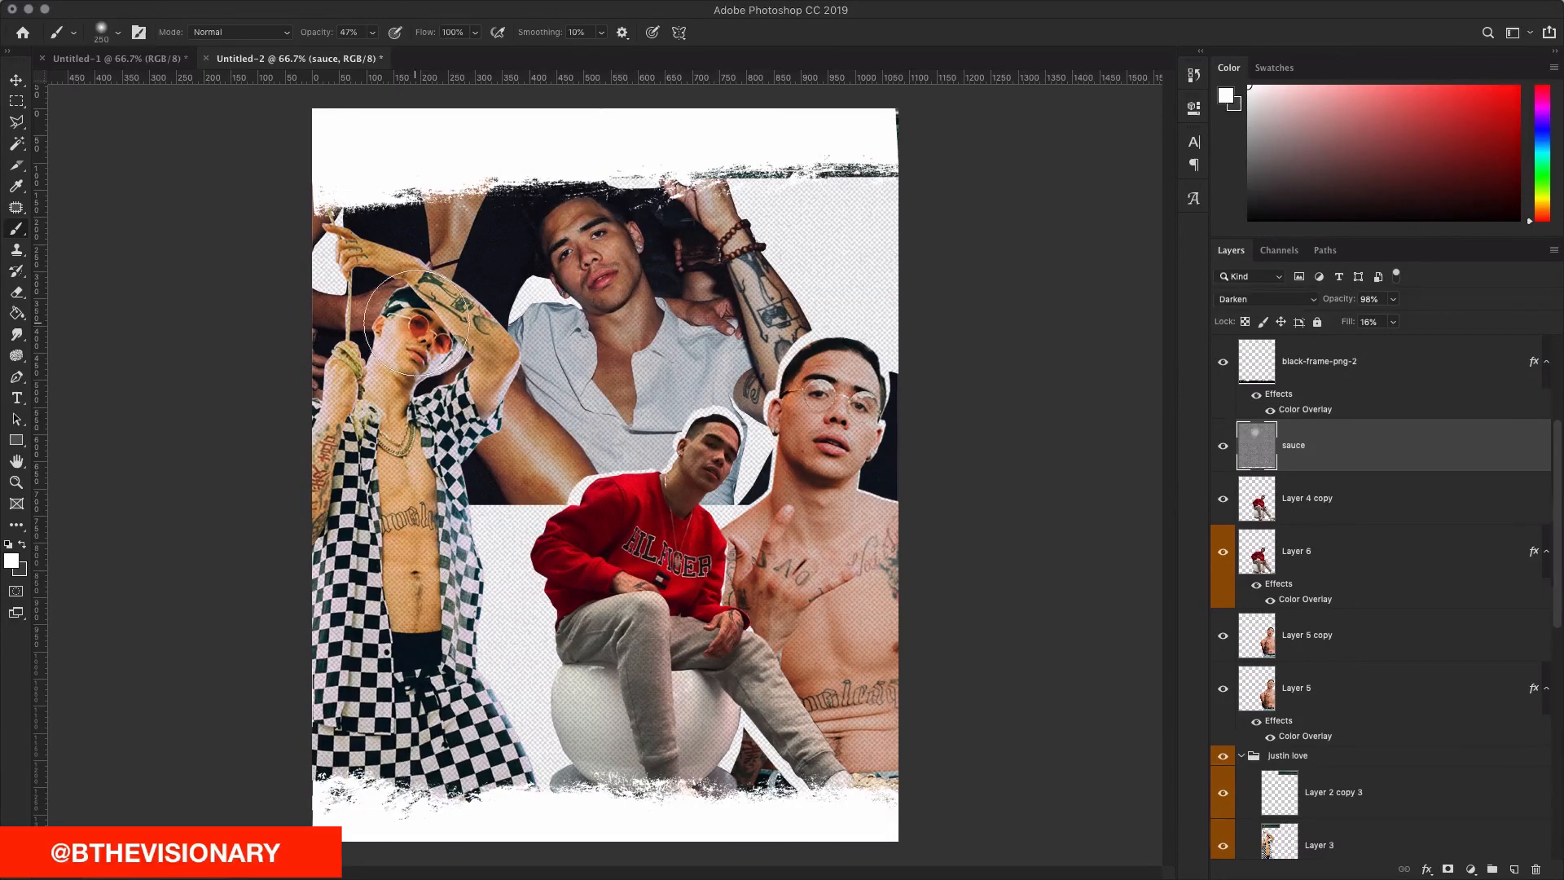